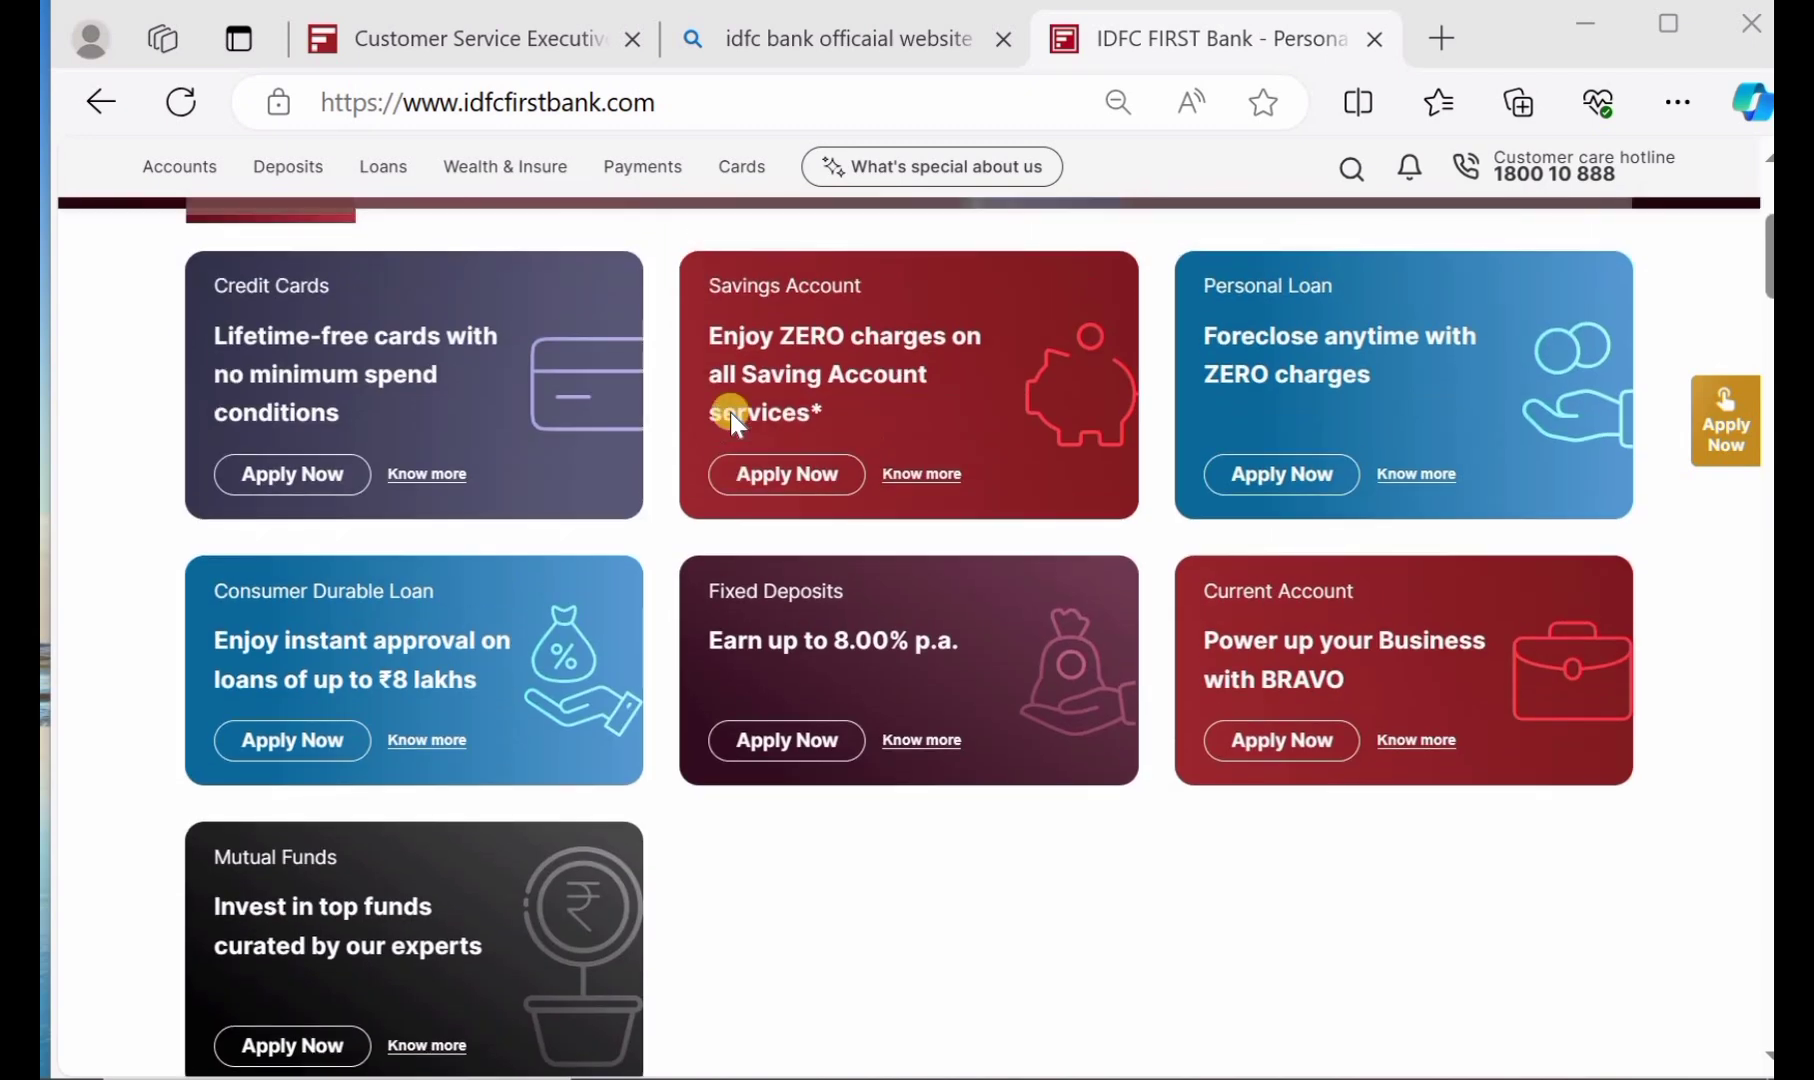
{"action": "scroll", "coordinate": [730, 412], "scroll_direction": "up", "scroll_amount": 3}
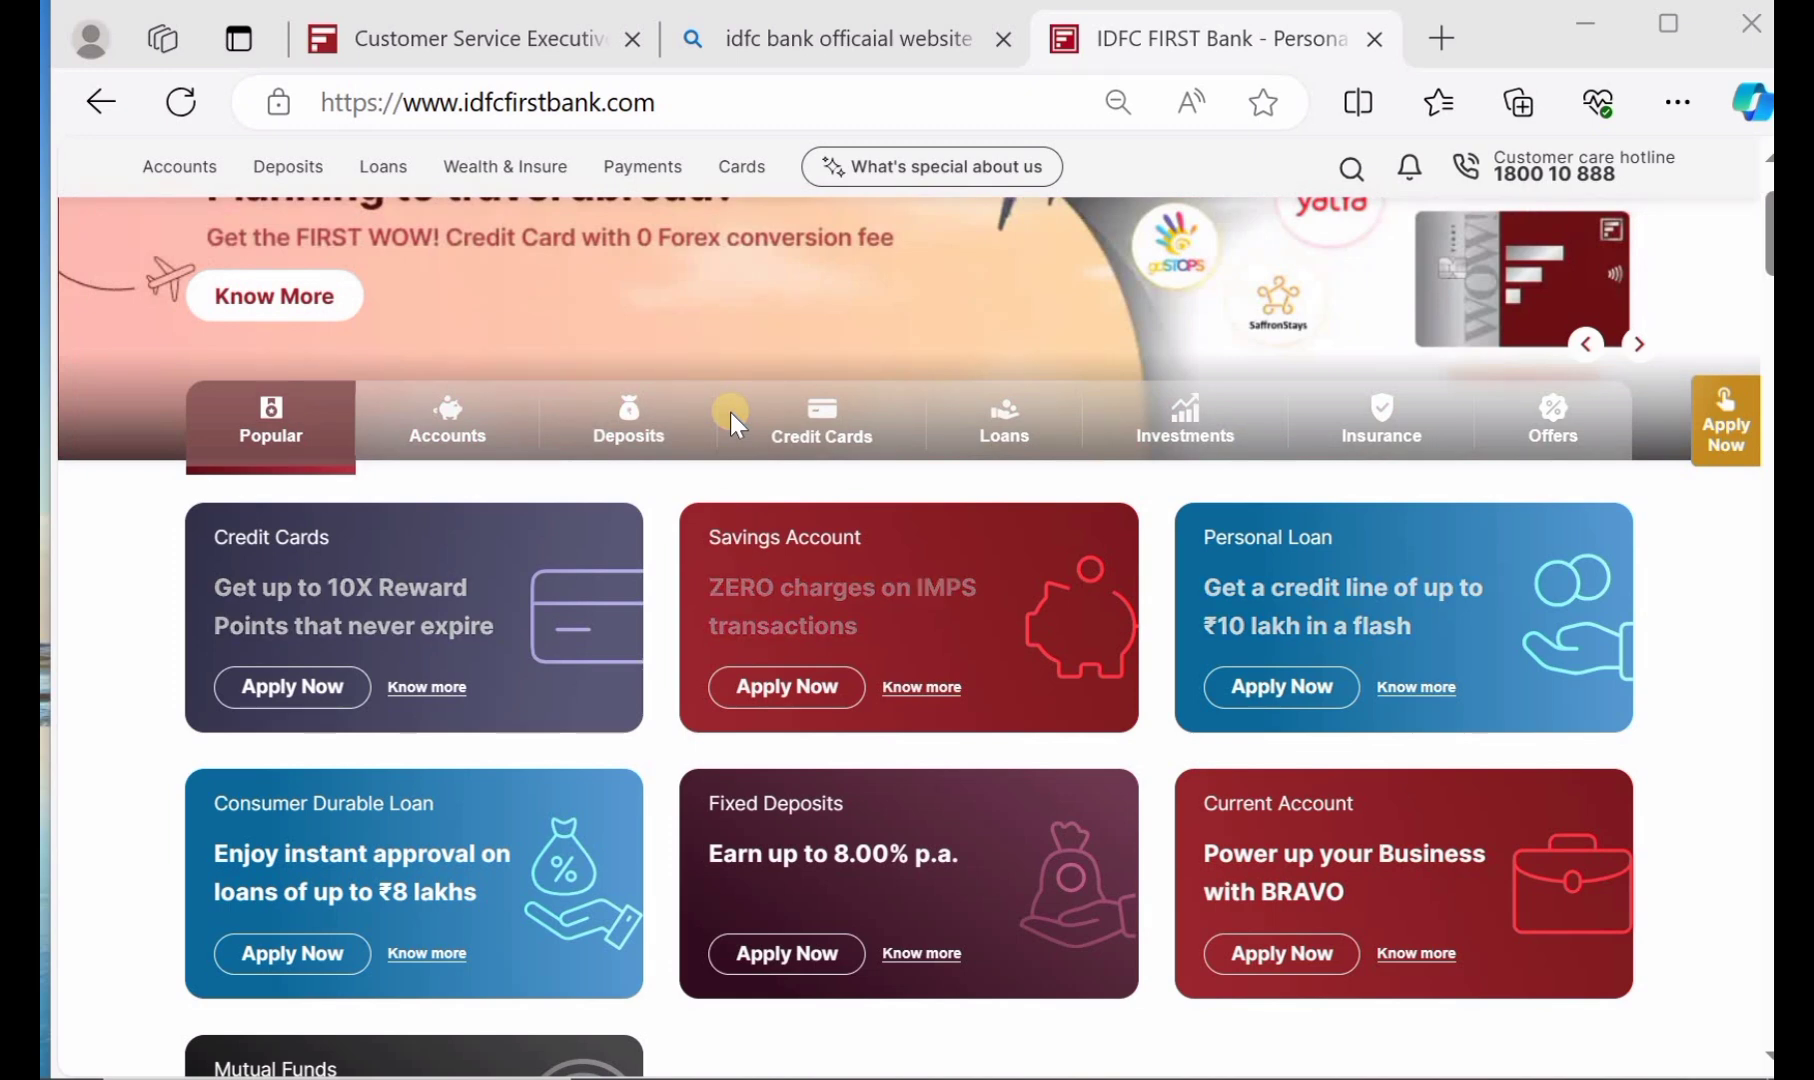
Switch to the Customer Service Executive-Loan Center posting and read down to its 0-2 years experience requirement
{"action": "scroll", "coordinate": [730, 412], "scroll_direction": "up", "scroll_amount": 2}
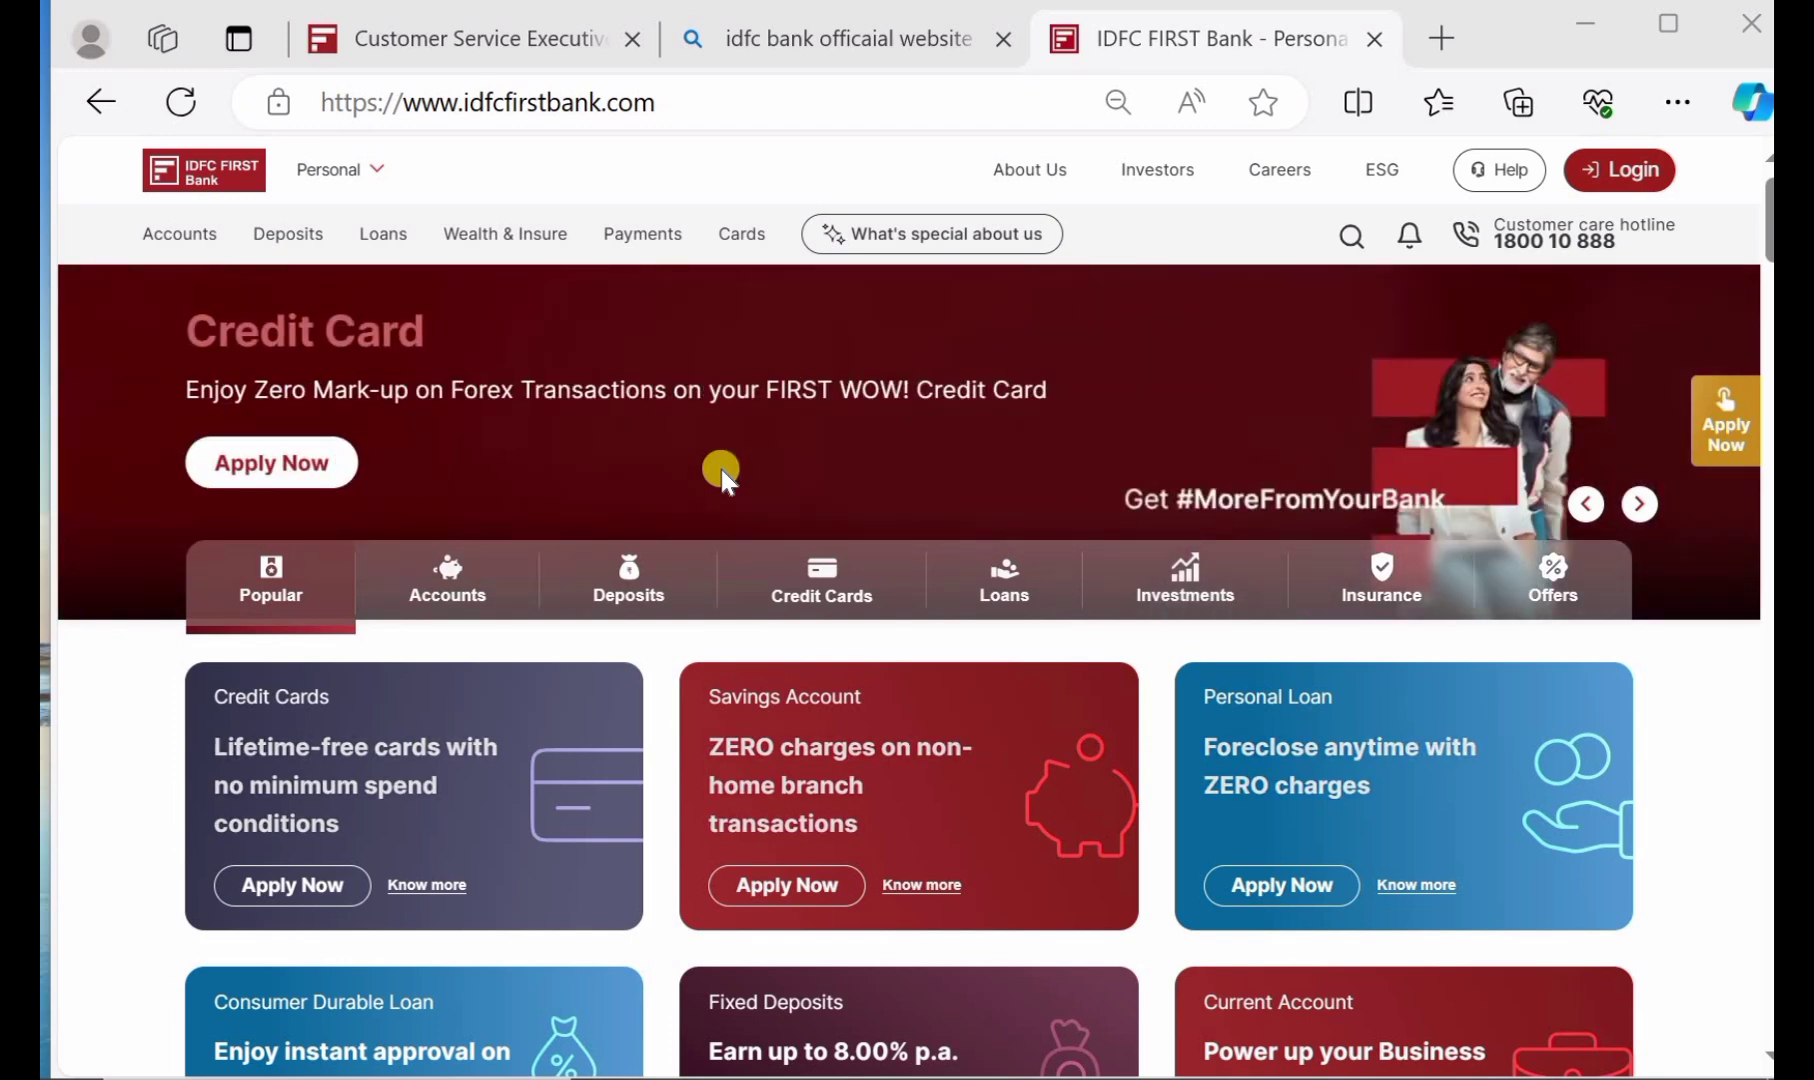
{"action": "scroll", "coordinate": [721, 469], "scroll_direction": "down", "scroll_amount": 1}
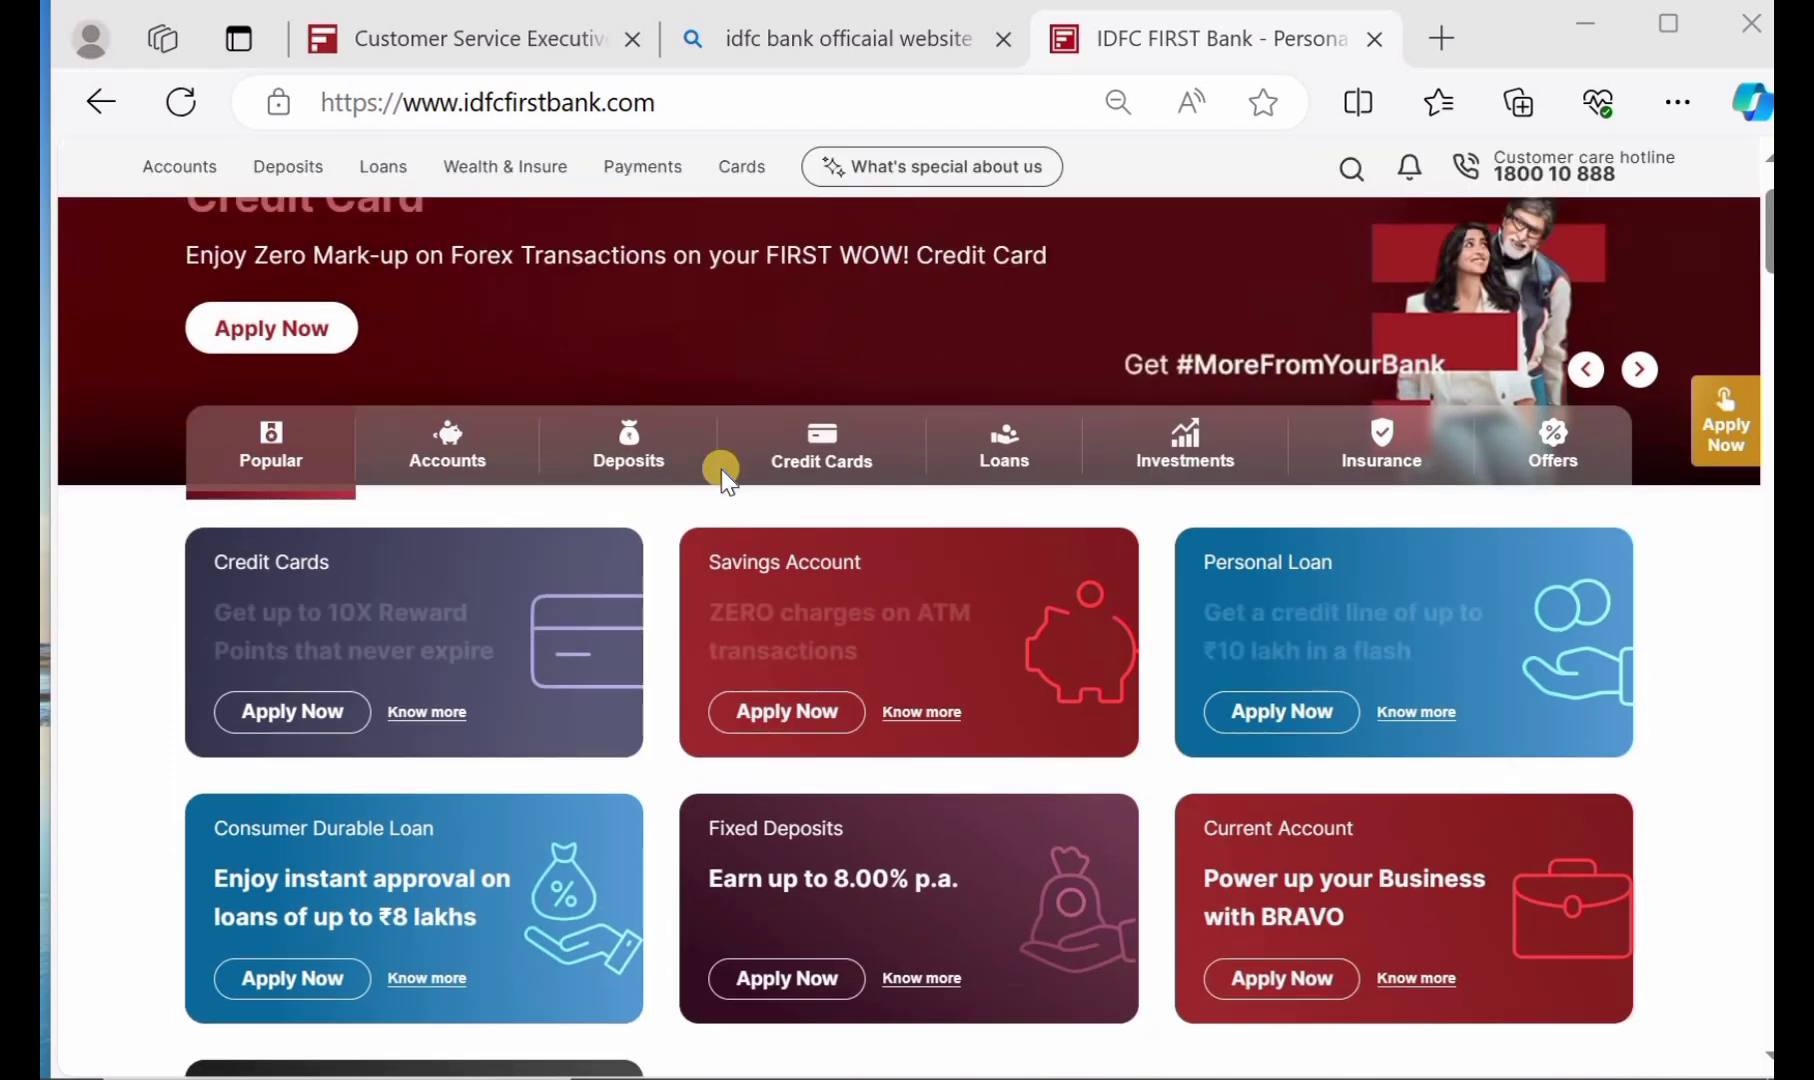
{"action": "scroll", "coordinate": [721, 469], "scroll_direction": "up", "scroll_amount": 1}
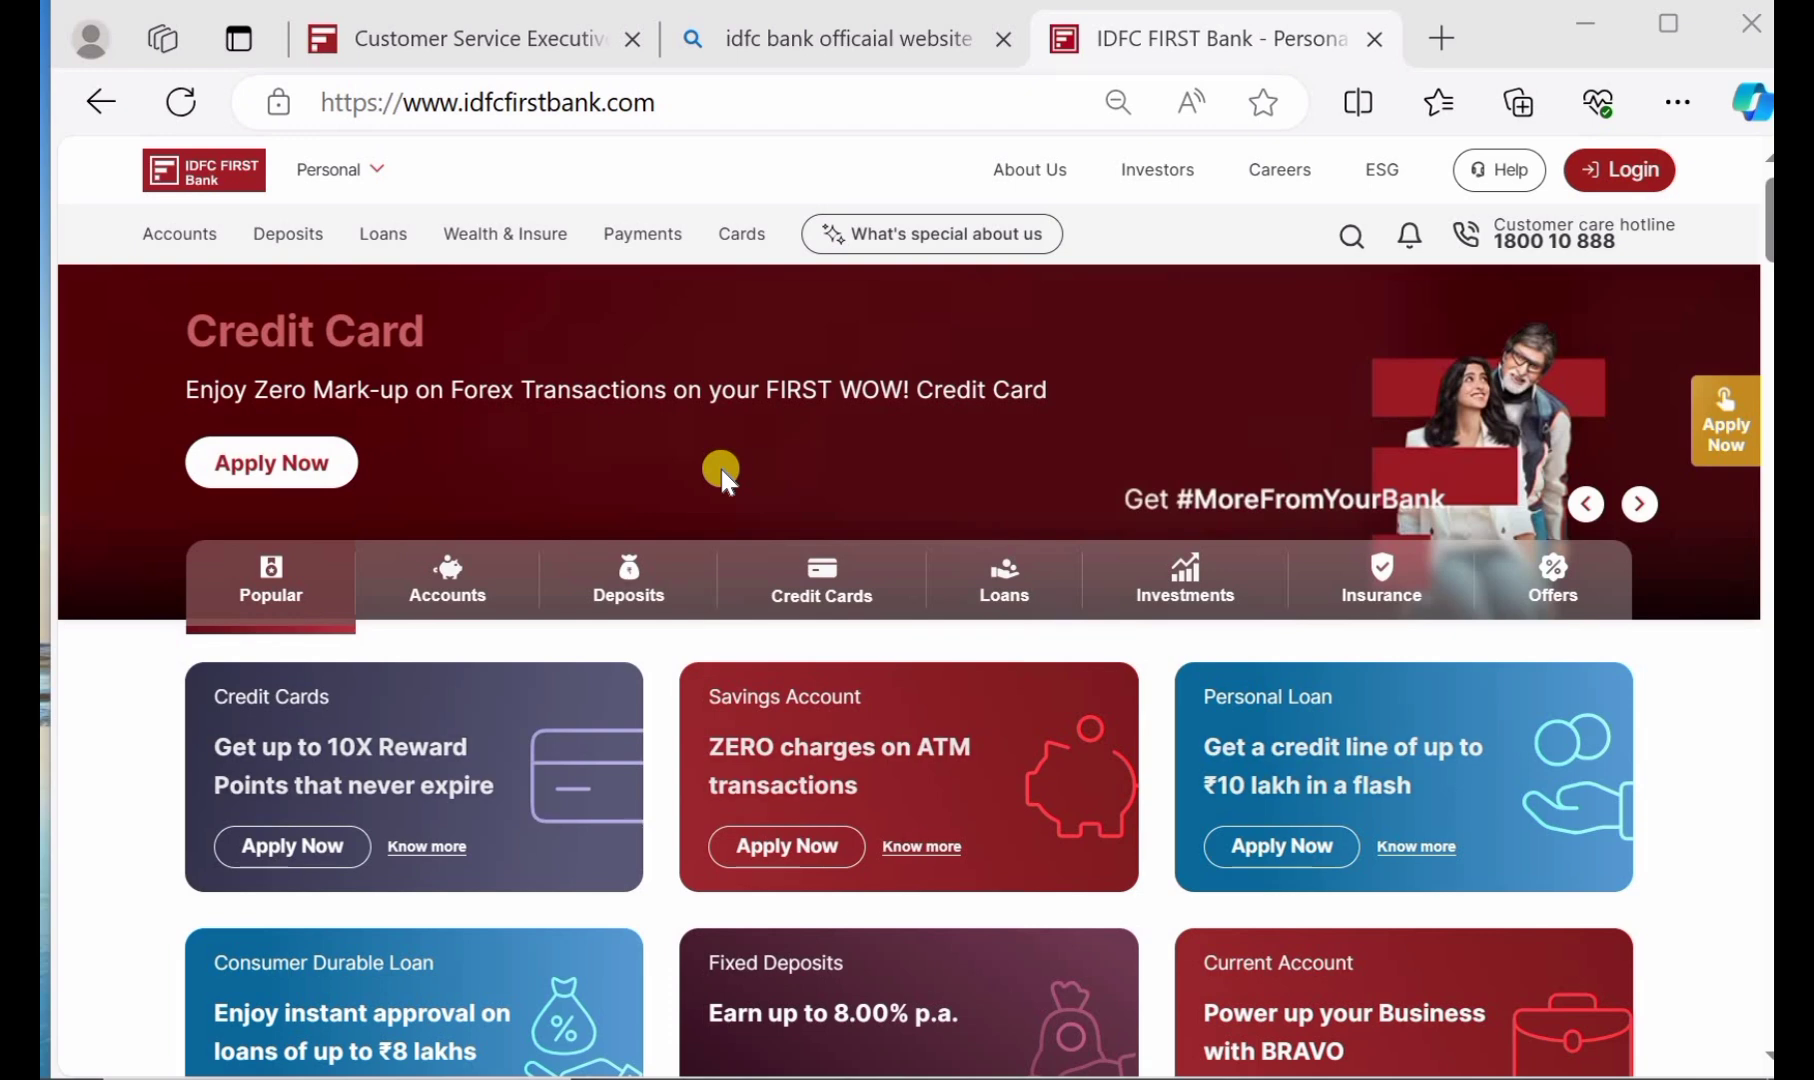
{"action": "scroll", "coordinate": [721, 469], "scroll_direction": "down", "scroll_amount": 2}
{"action": "key", "text": "ctrl+Tab"}
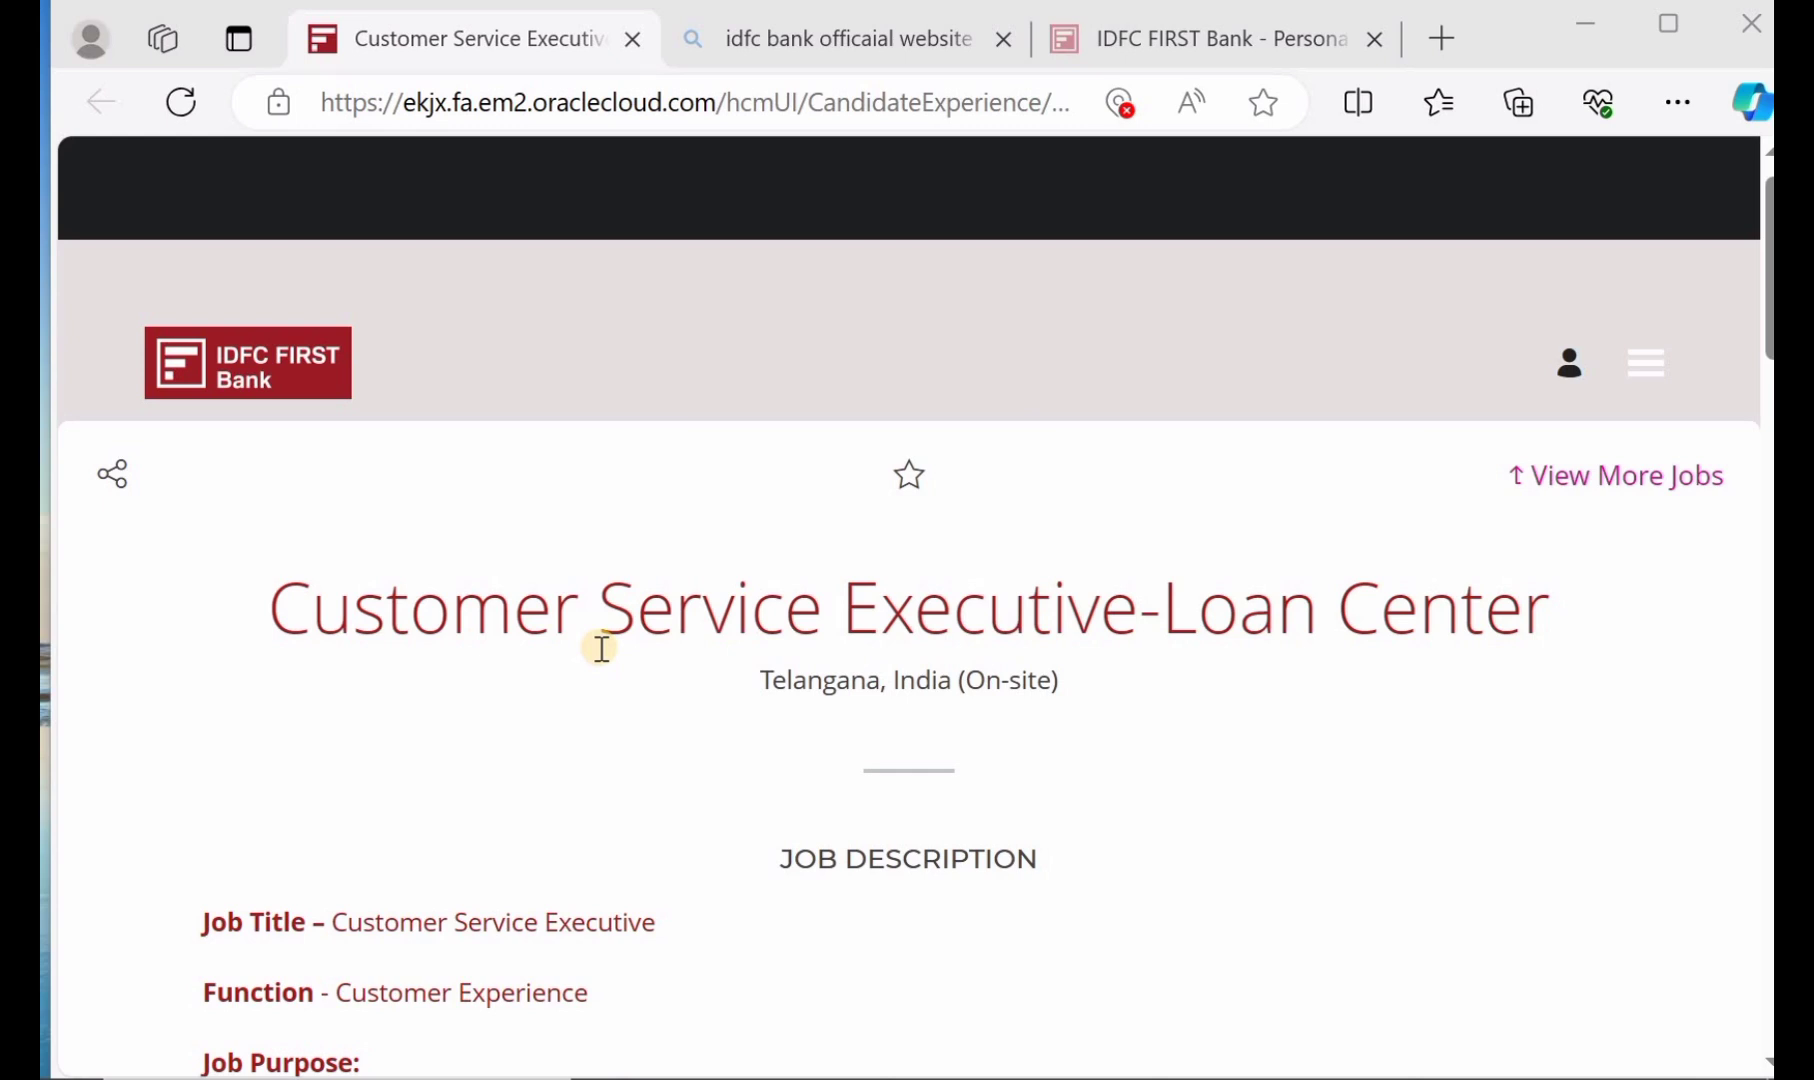
{"action": "scroll", "coordinate": [601, 648], "scroll_direction": "down", "scroll_amount": 2}
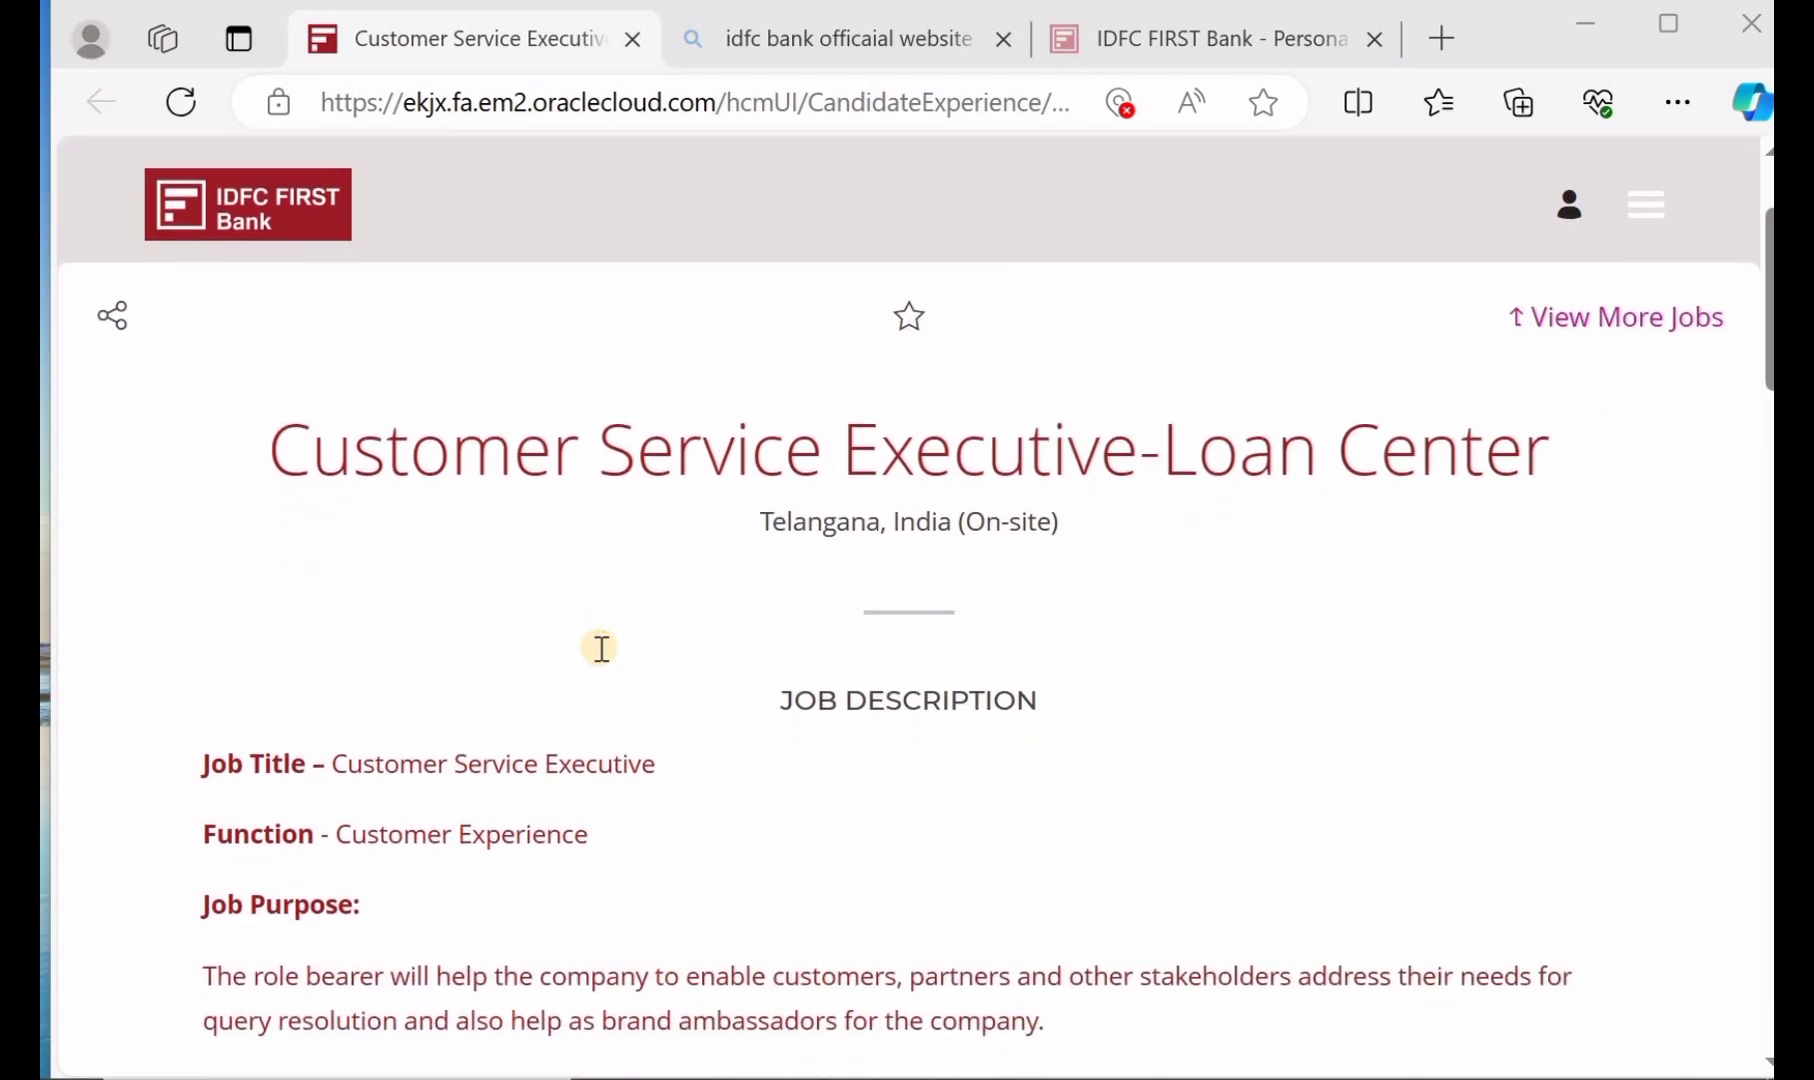
{"action": "scroll", "coordinate": [898, 737], "scroll_direction": "down", "scroll_amount": 1}
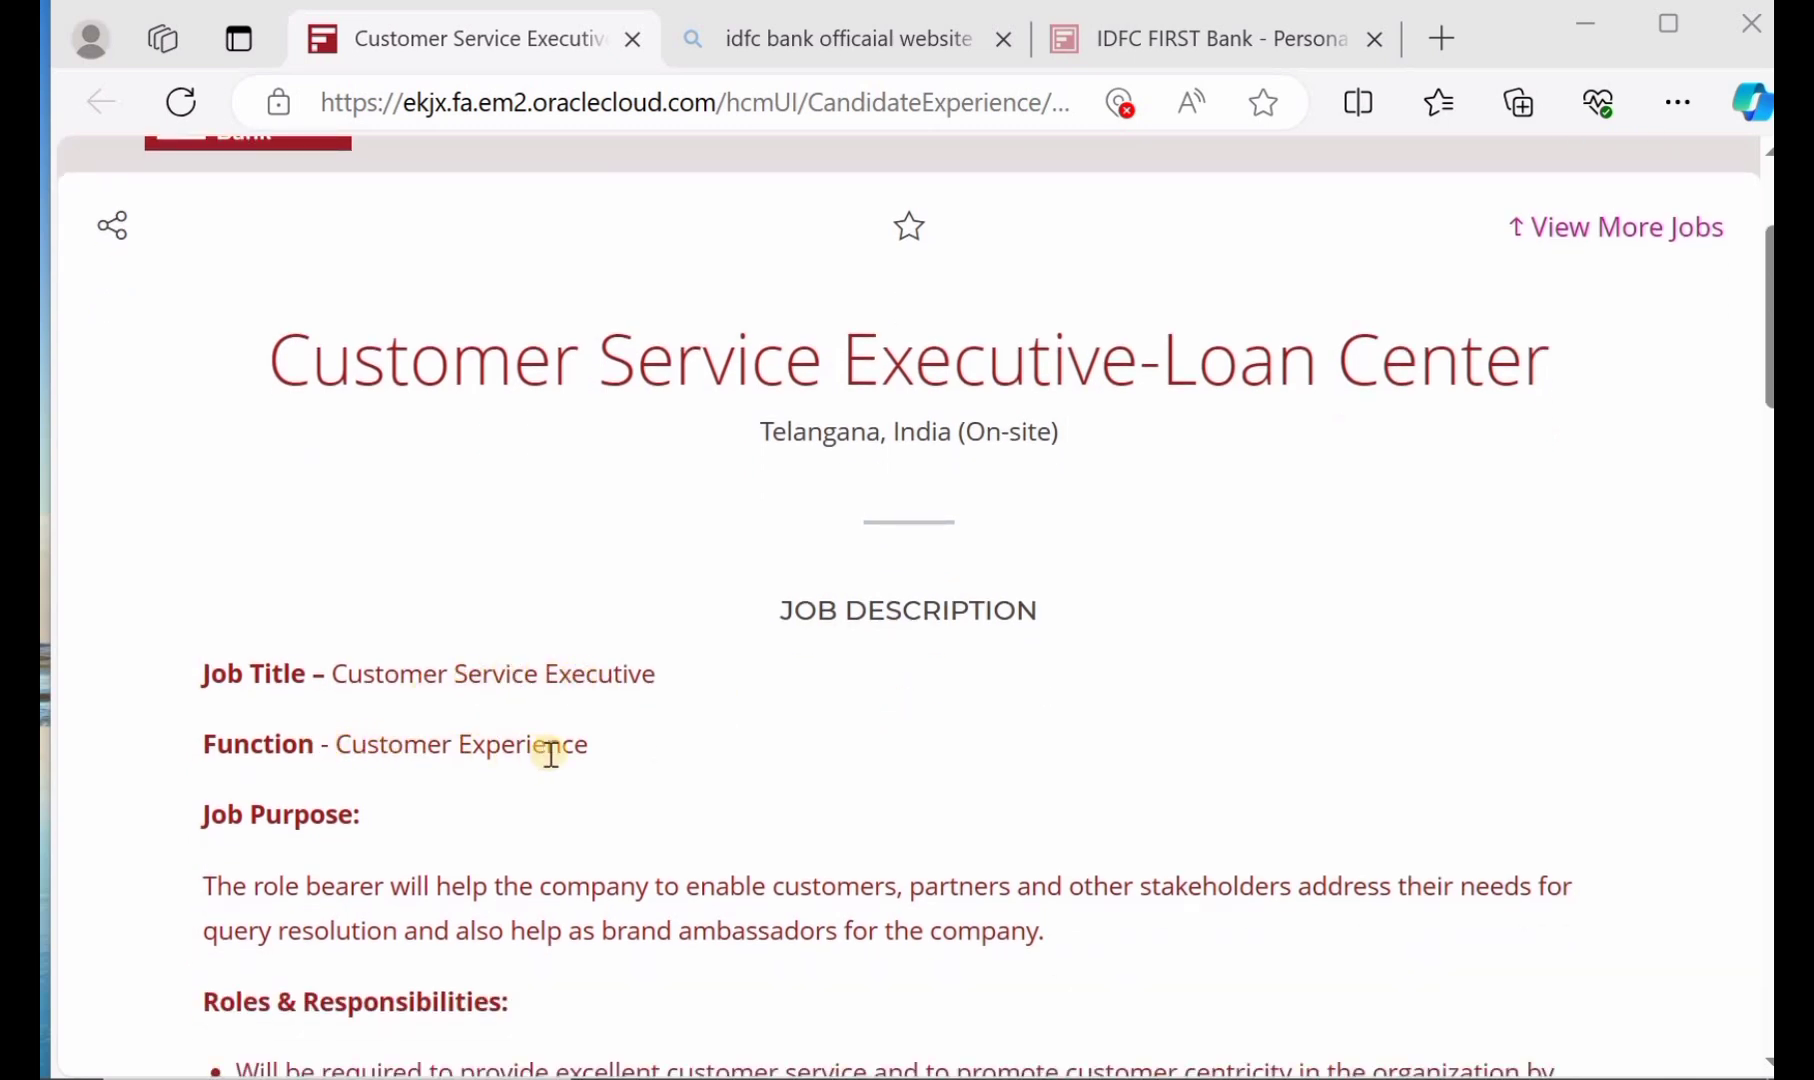
{"action": "scroll", "coordinate": [545, 752], "scroll_direction": "down", "scroll_amount": 2}
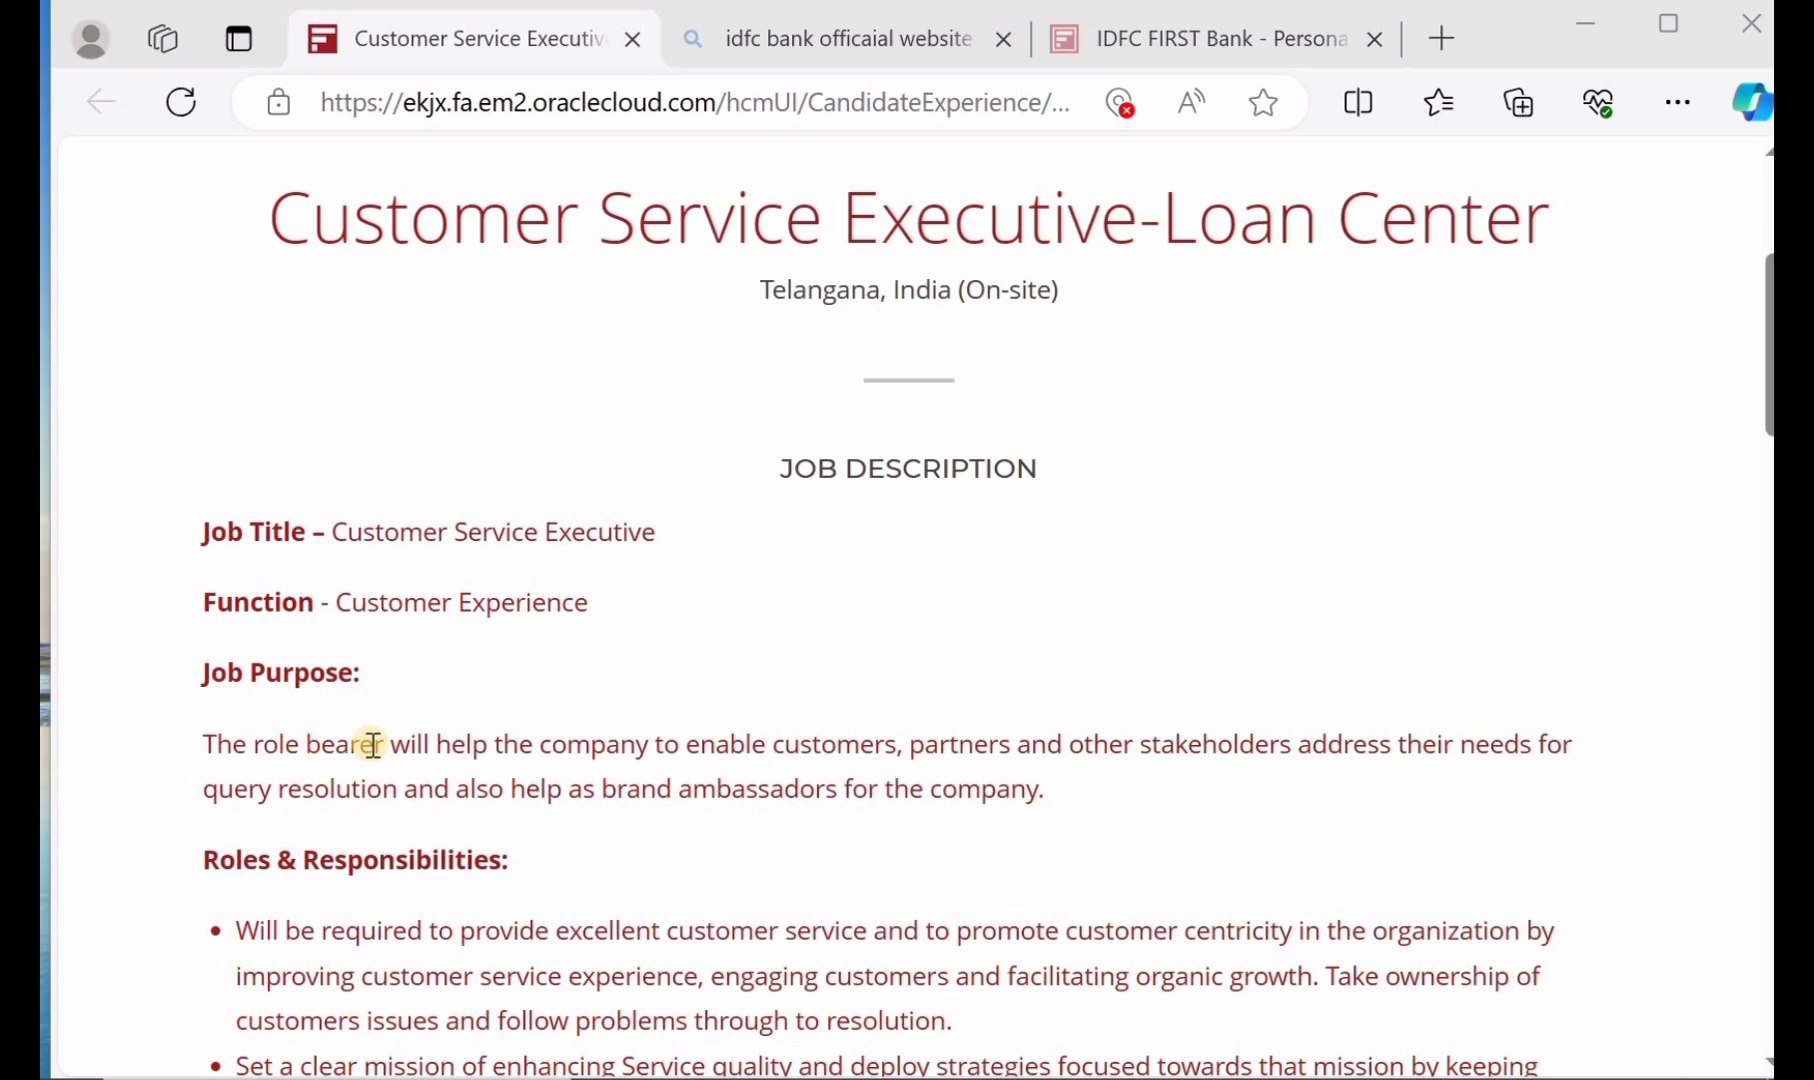
{"action": "scroll", "coordinate": [372, 745], "scroll_direction": "down", "scroll_amount": 1}
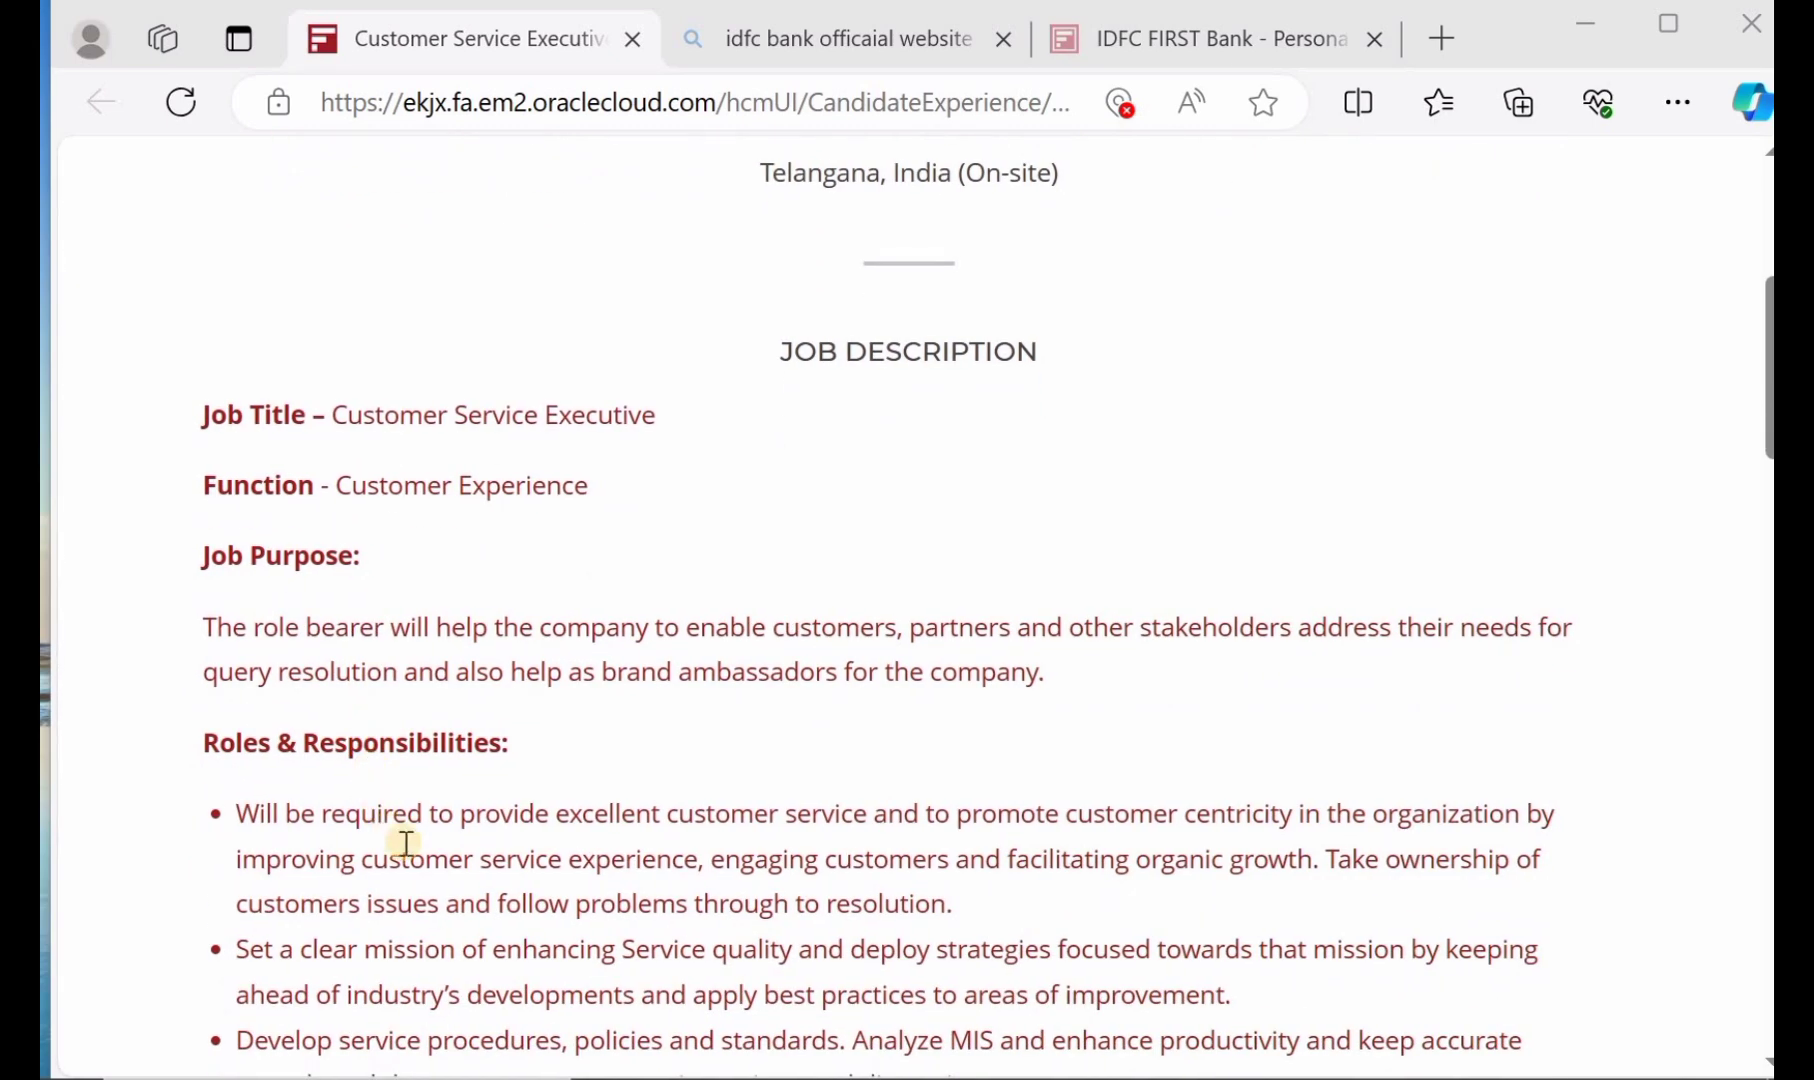
{"action": "scroll", "coordinate": [405, 843], "scroll_direction": "down", "scroll_amount": 4}
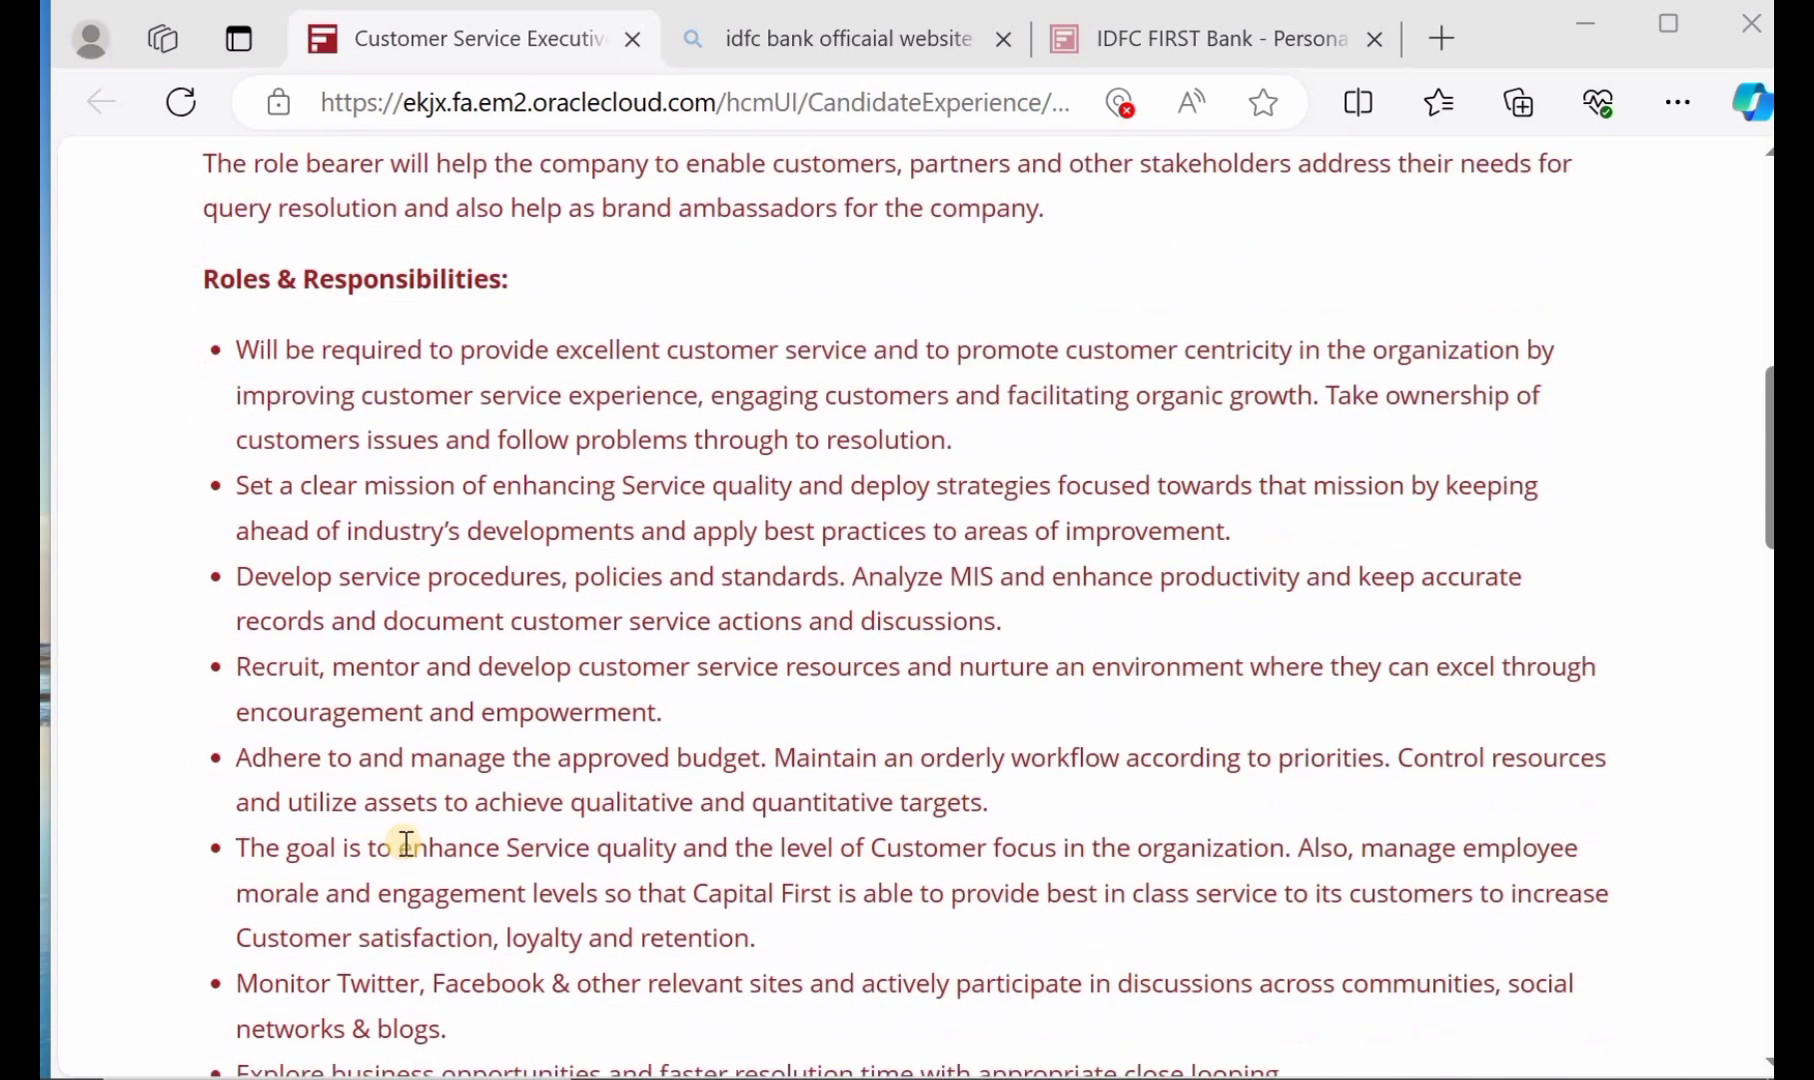
{"action": "scroll", "coordinate": [405, 843], "scroll_direction": "down", "scroll_amount": 4}
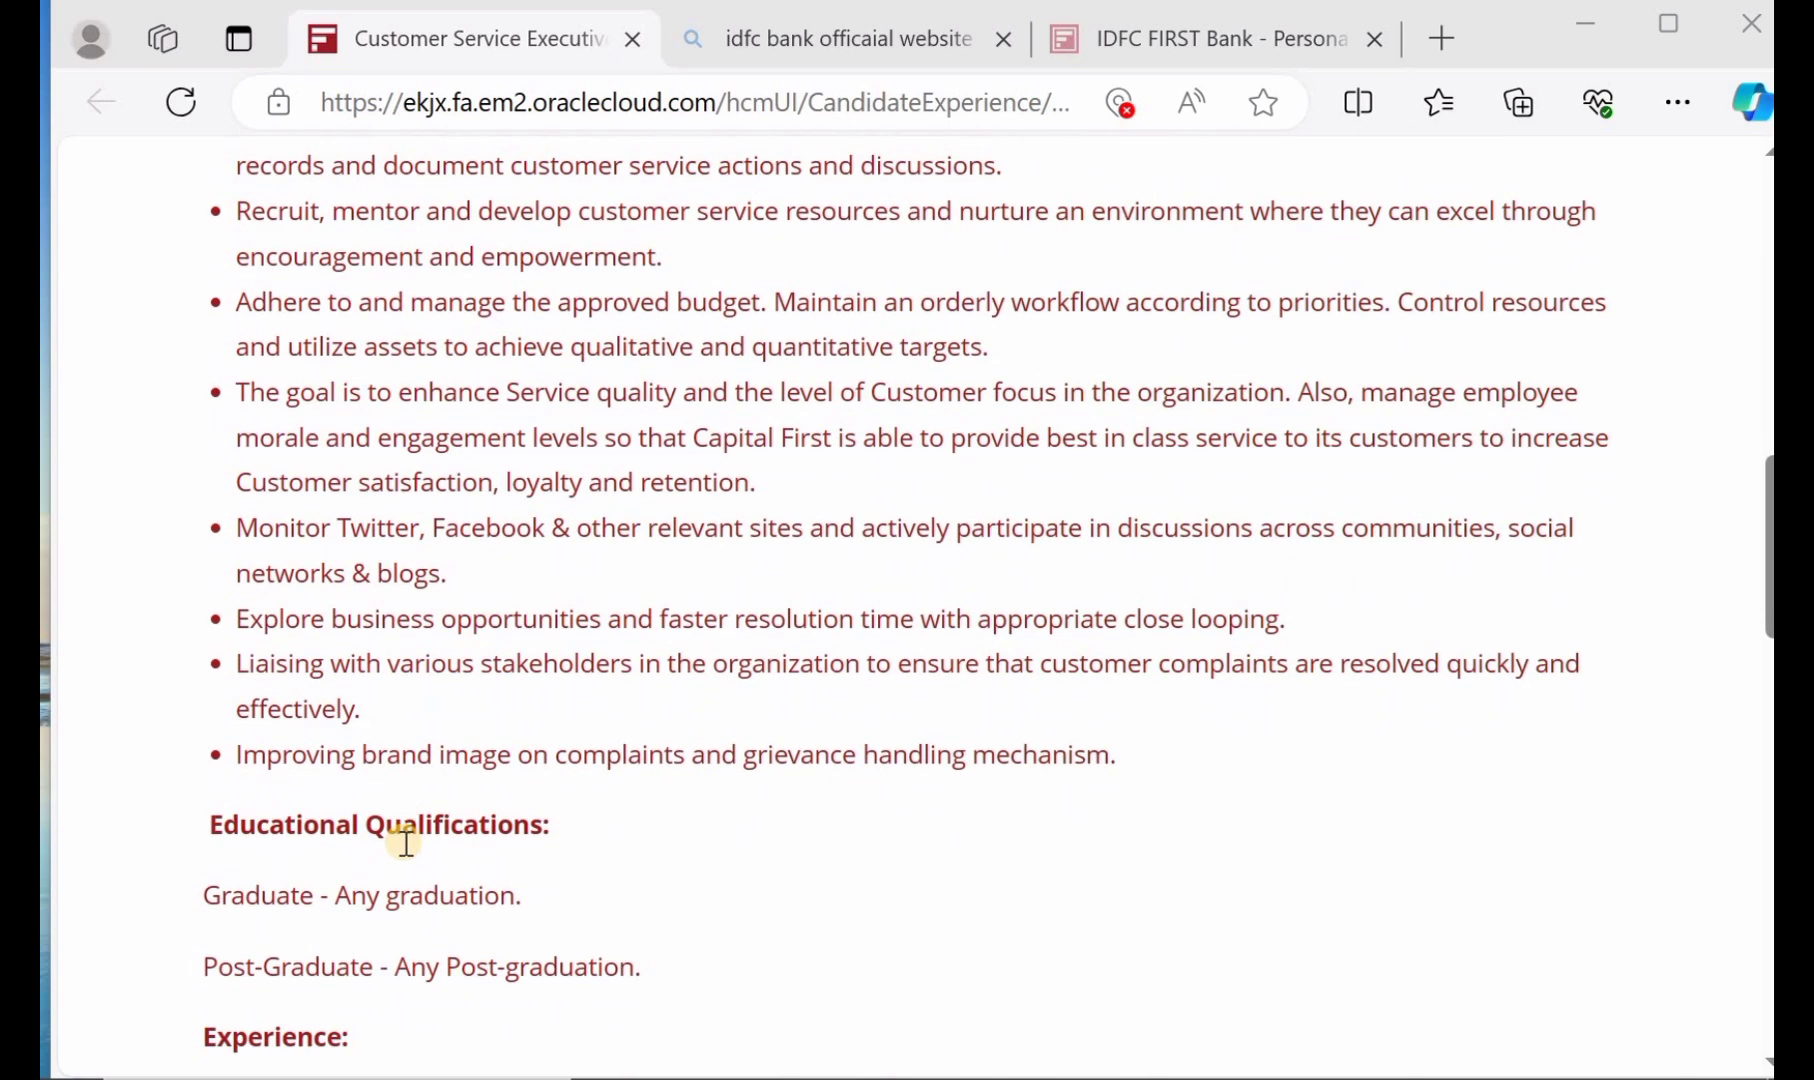
{"action": "scroll", "coordinate": [405, 843], "scroll_direction": "down", "scroll_amount": 1}
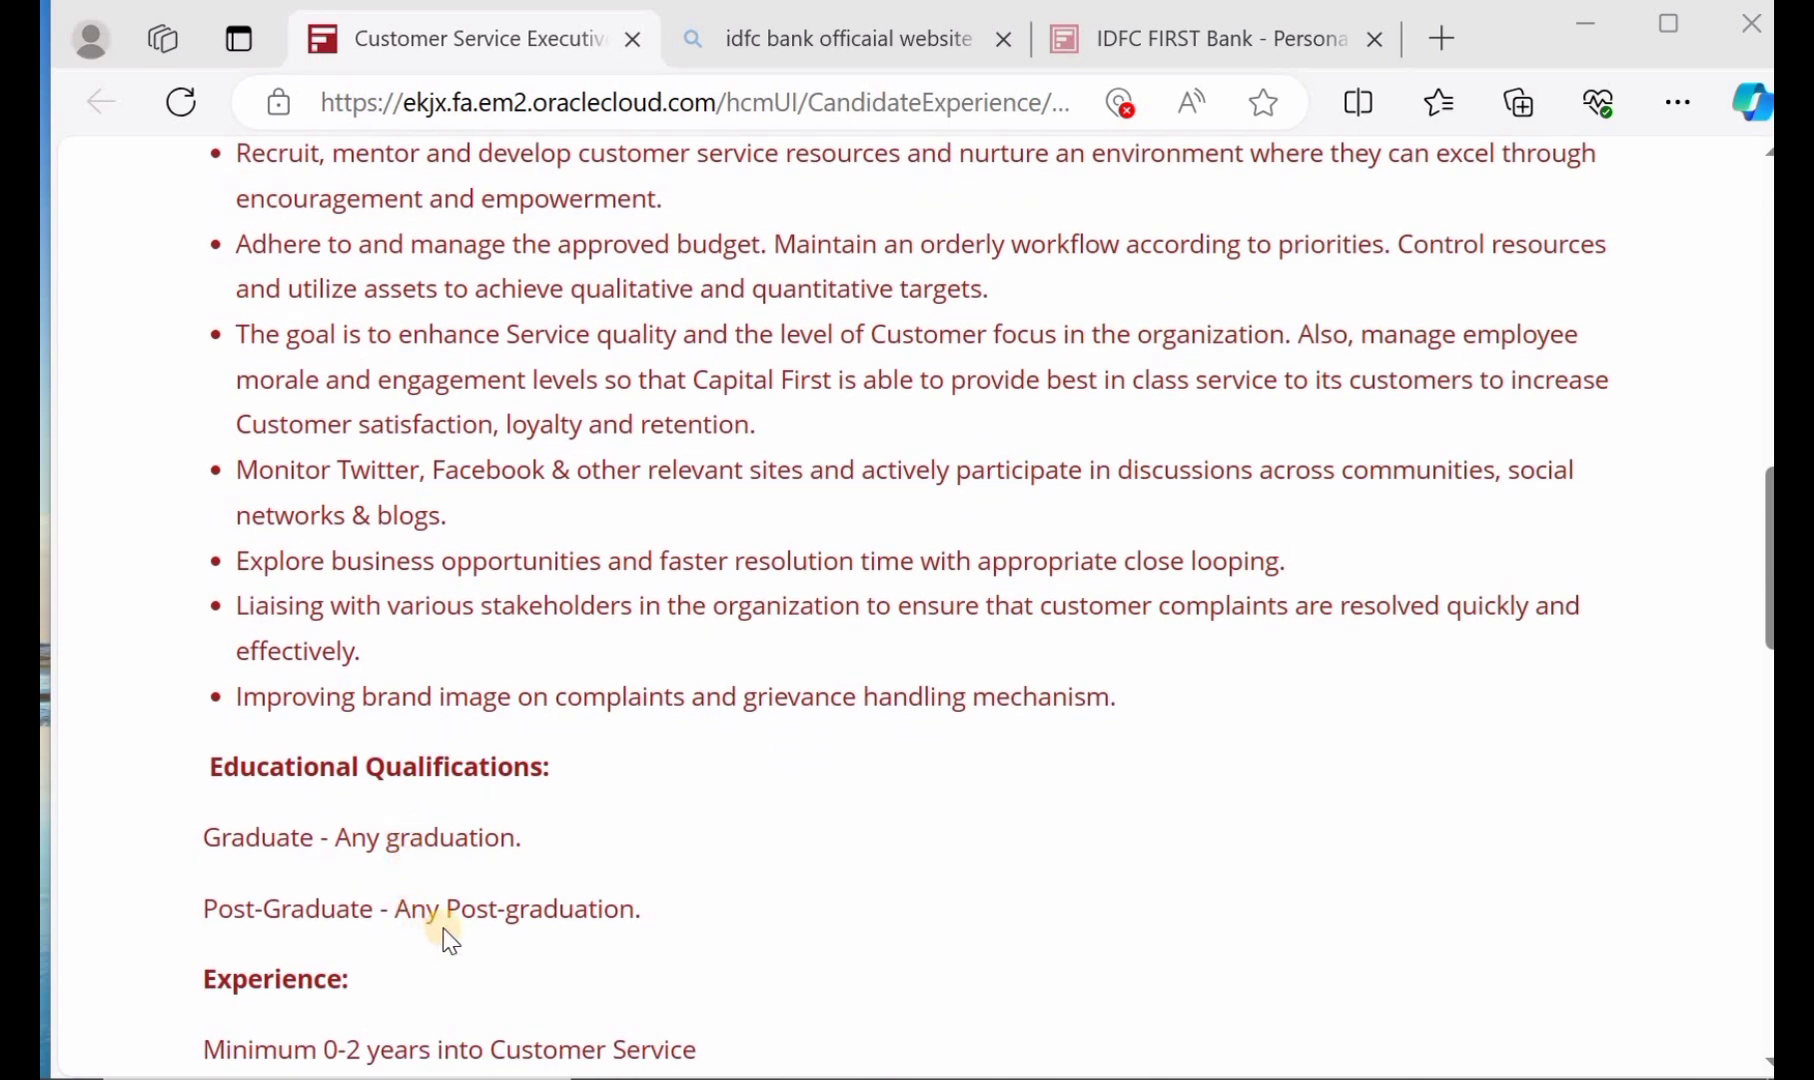
{"action": "scroll", "coordinate": [444, 928], "scroll_direction": "down", "scroll_amount": 2}
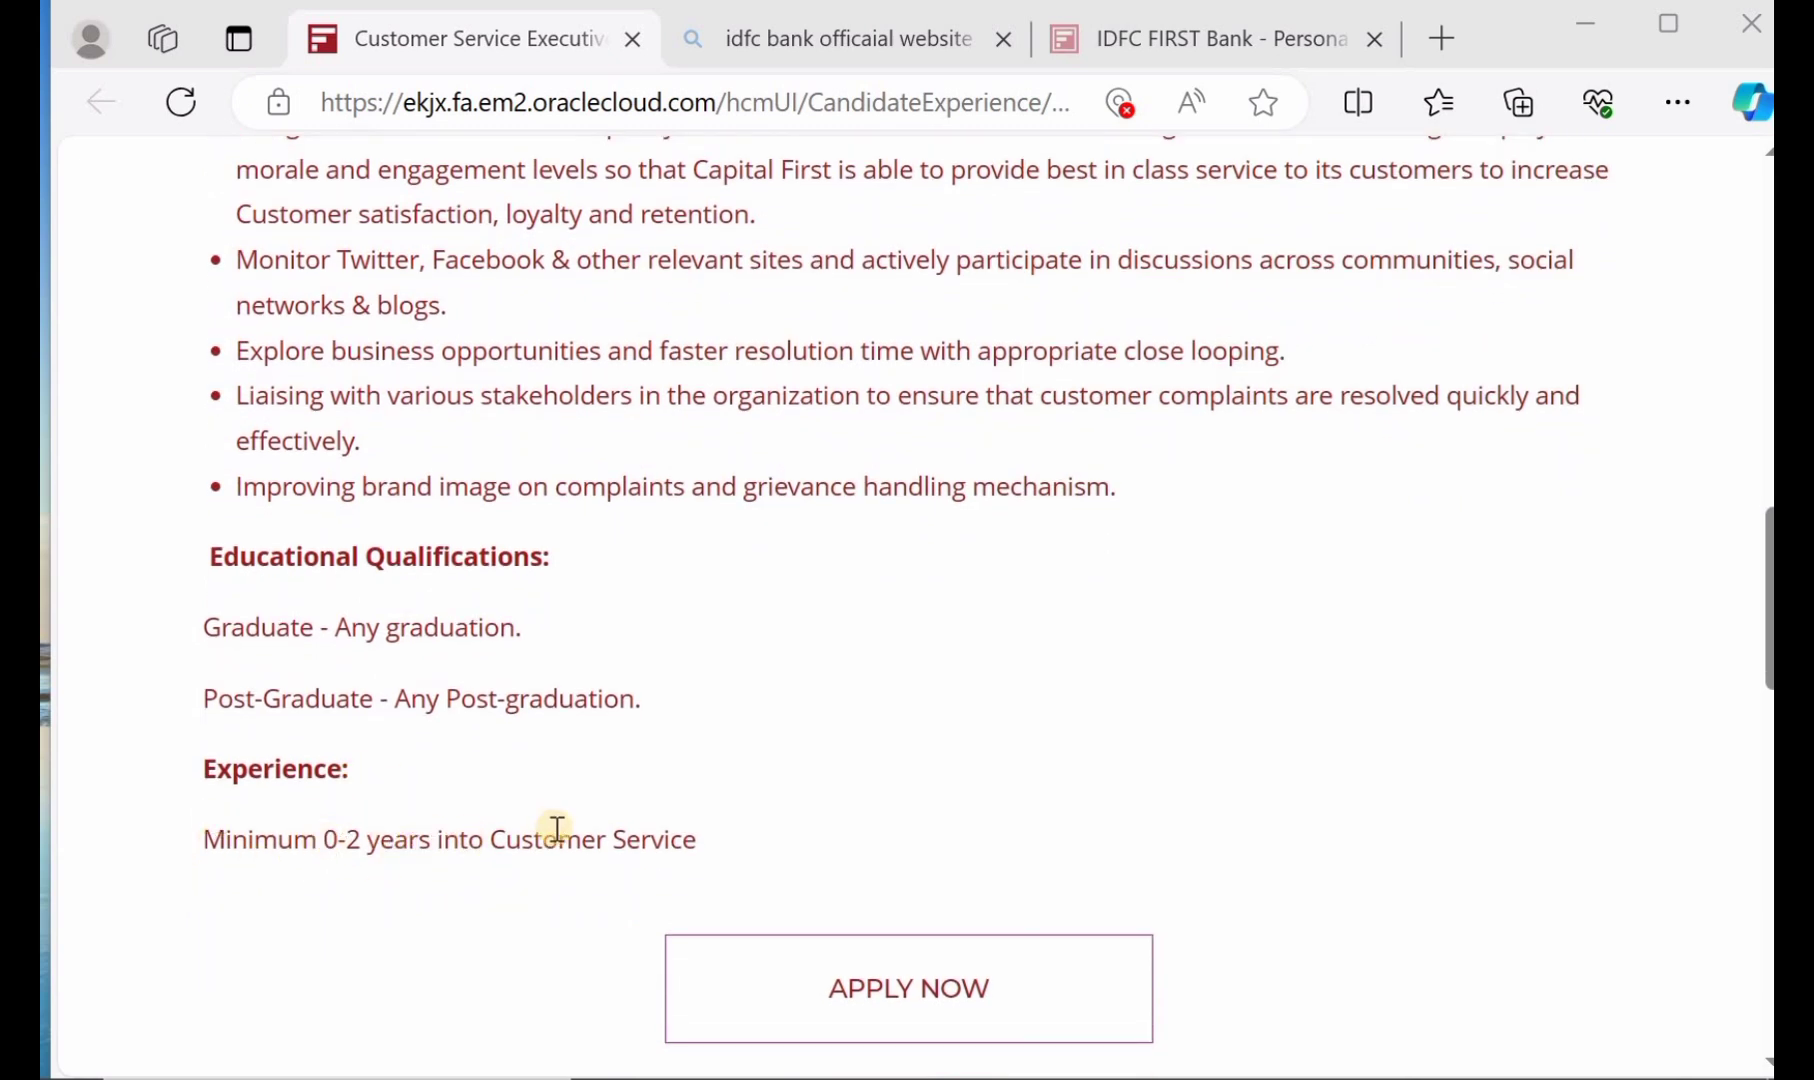
{"action": "scroll", "coordinate": [520, 800], "scroll_direction": "up", "scroll_amount": 1}
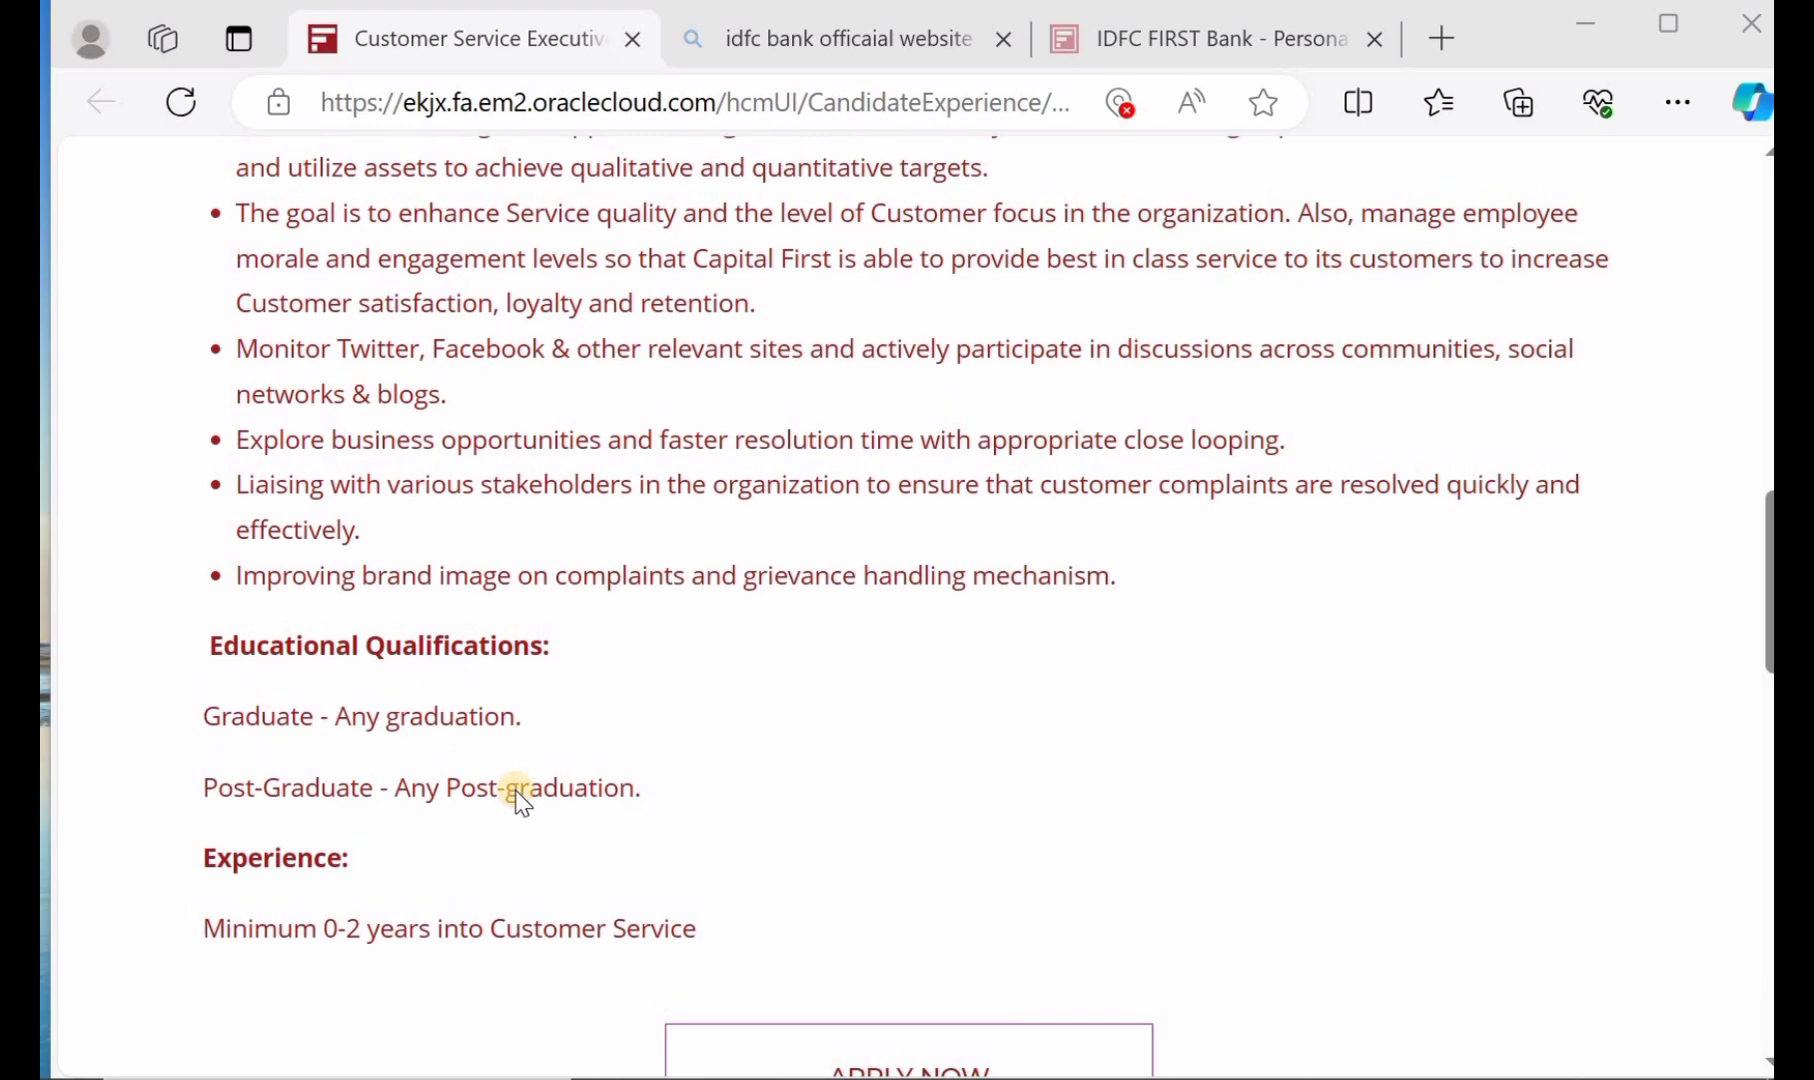
{"action": "scroll", "coordinate": [520, 800], "scroll_direction": "up", "scroll_amount": 1}
{"action": "scroll", "coordinate": [520, 800], "scroll_direction": "down", "scroll_amount": 2}
{"action": "scroll", "coordinate": [520, 800], "scroll_direction": "up", "scroll_amount": 1}
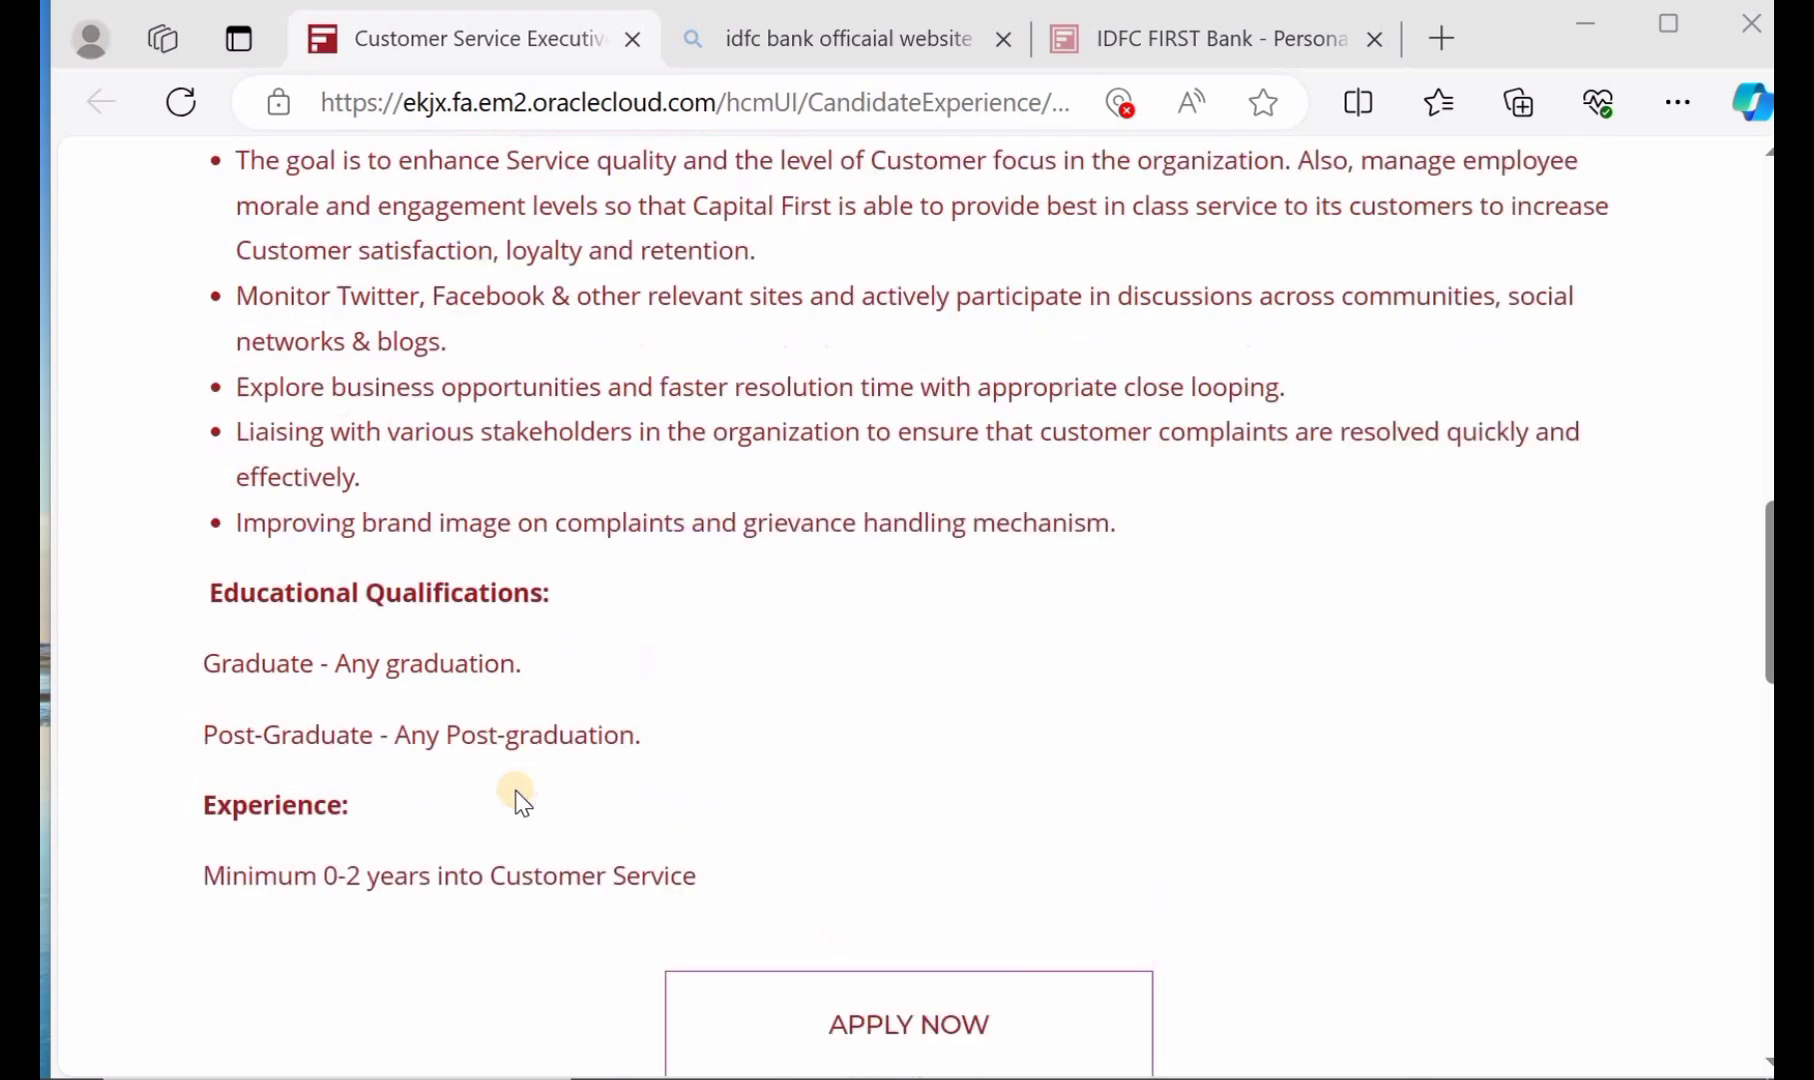
{"action": "scroll", "coordinate": [520, 800], "scroll_direction": "down", "scroll_amount": 1}
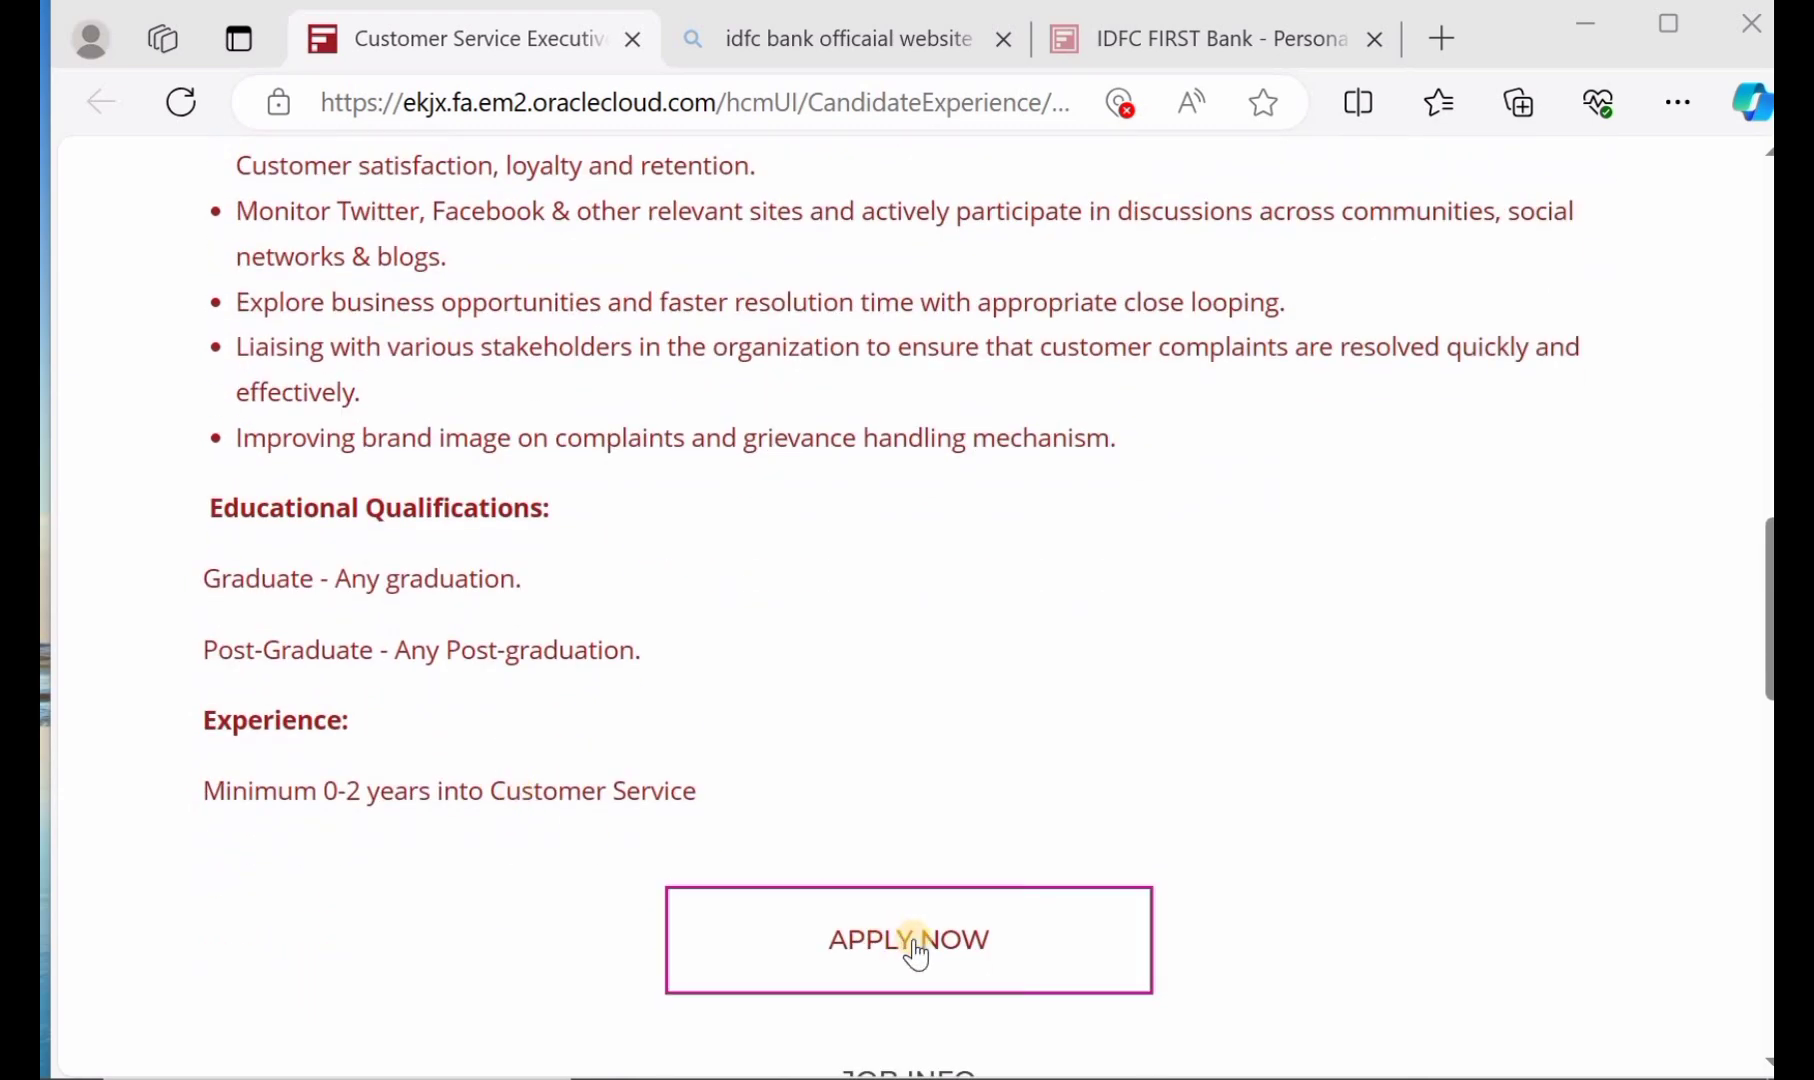
Start the application for the Customer Service Executive-Loan Center job
{"action": "left_click", "coordinate": [916, 954]}
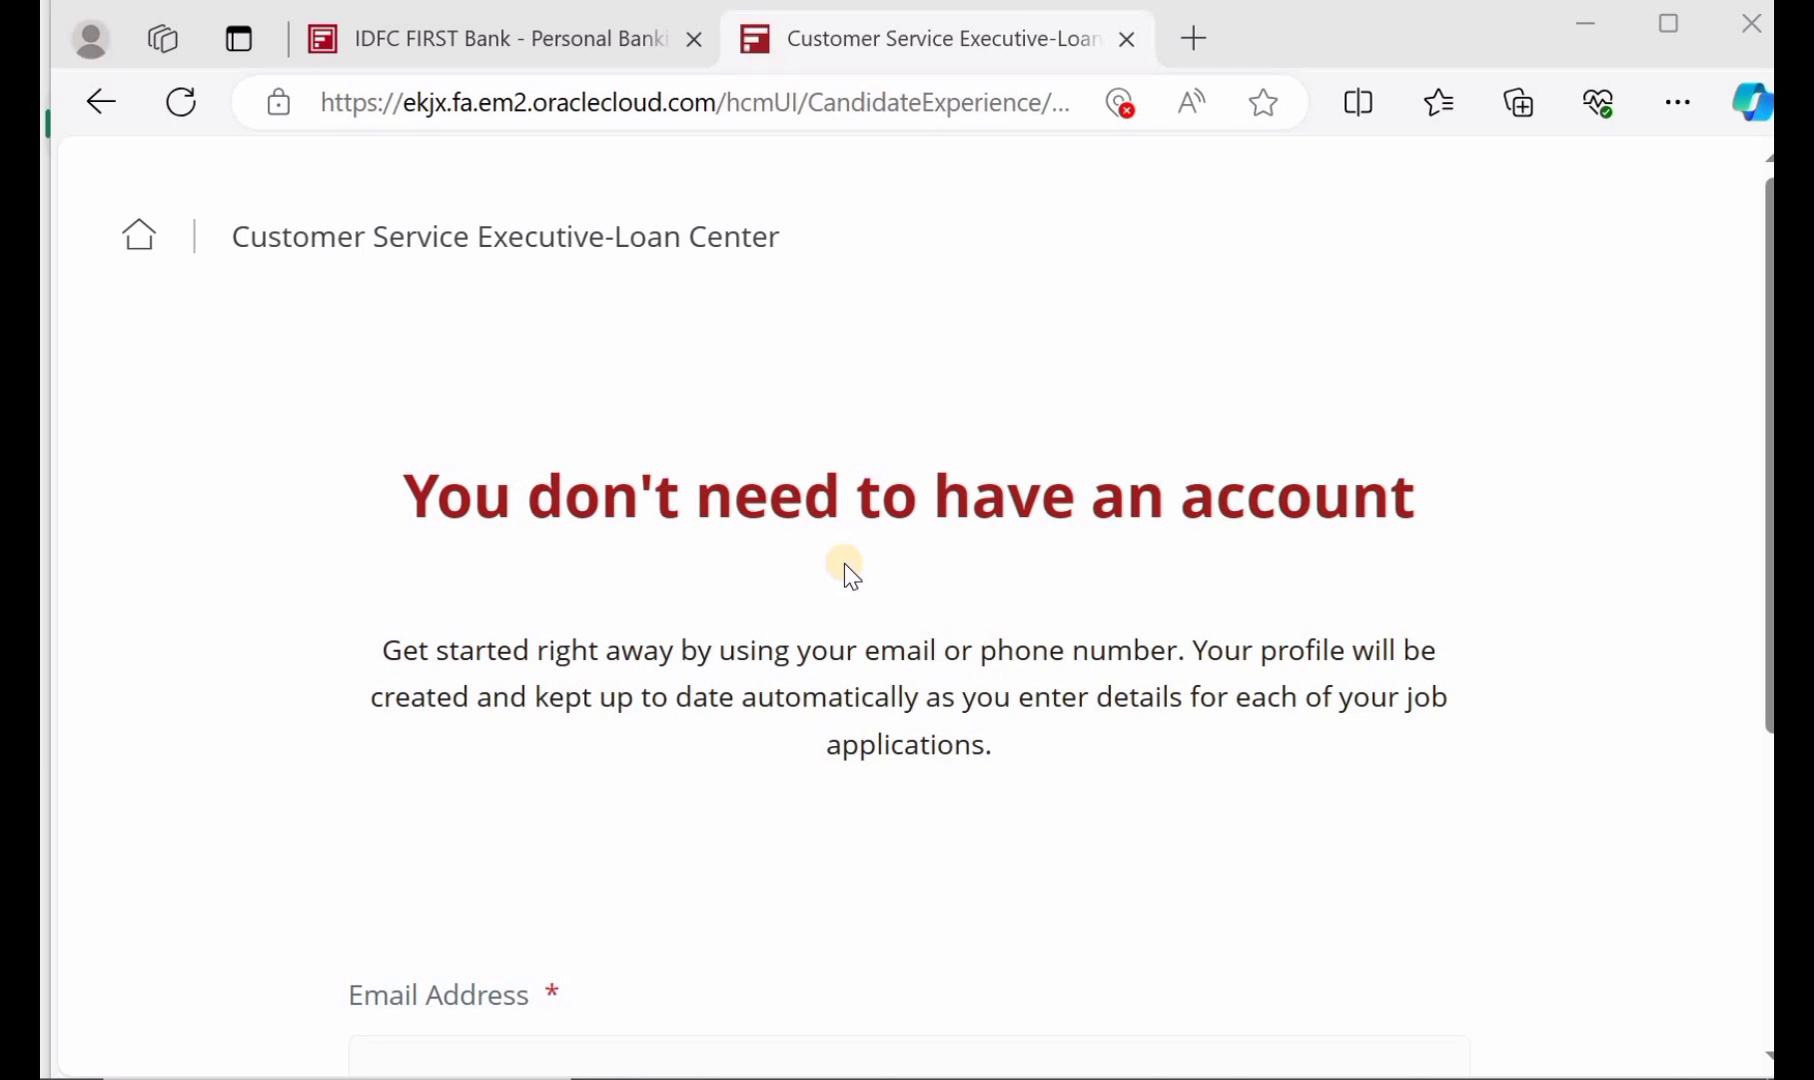
{"action": "scroll", "coordinate": [845, 563], "scroll_direction": "down", "scroll_amount": 1}
{"action": "scroll", "coordinate": [845, 563], "scroll_direction": "down", "scroll_amount": 2}
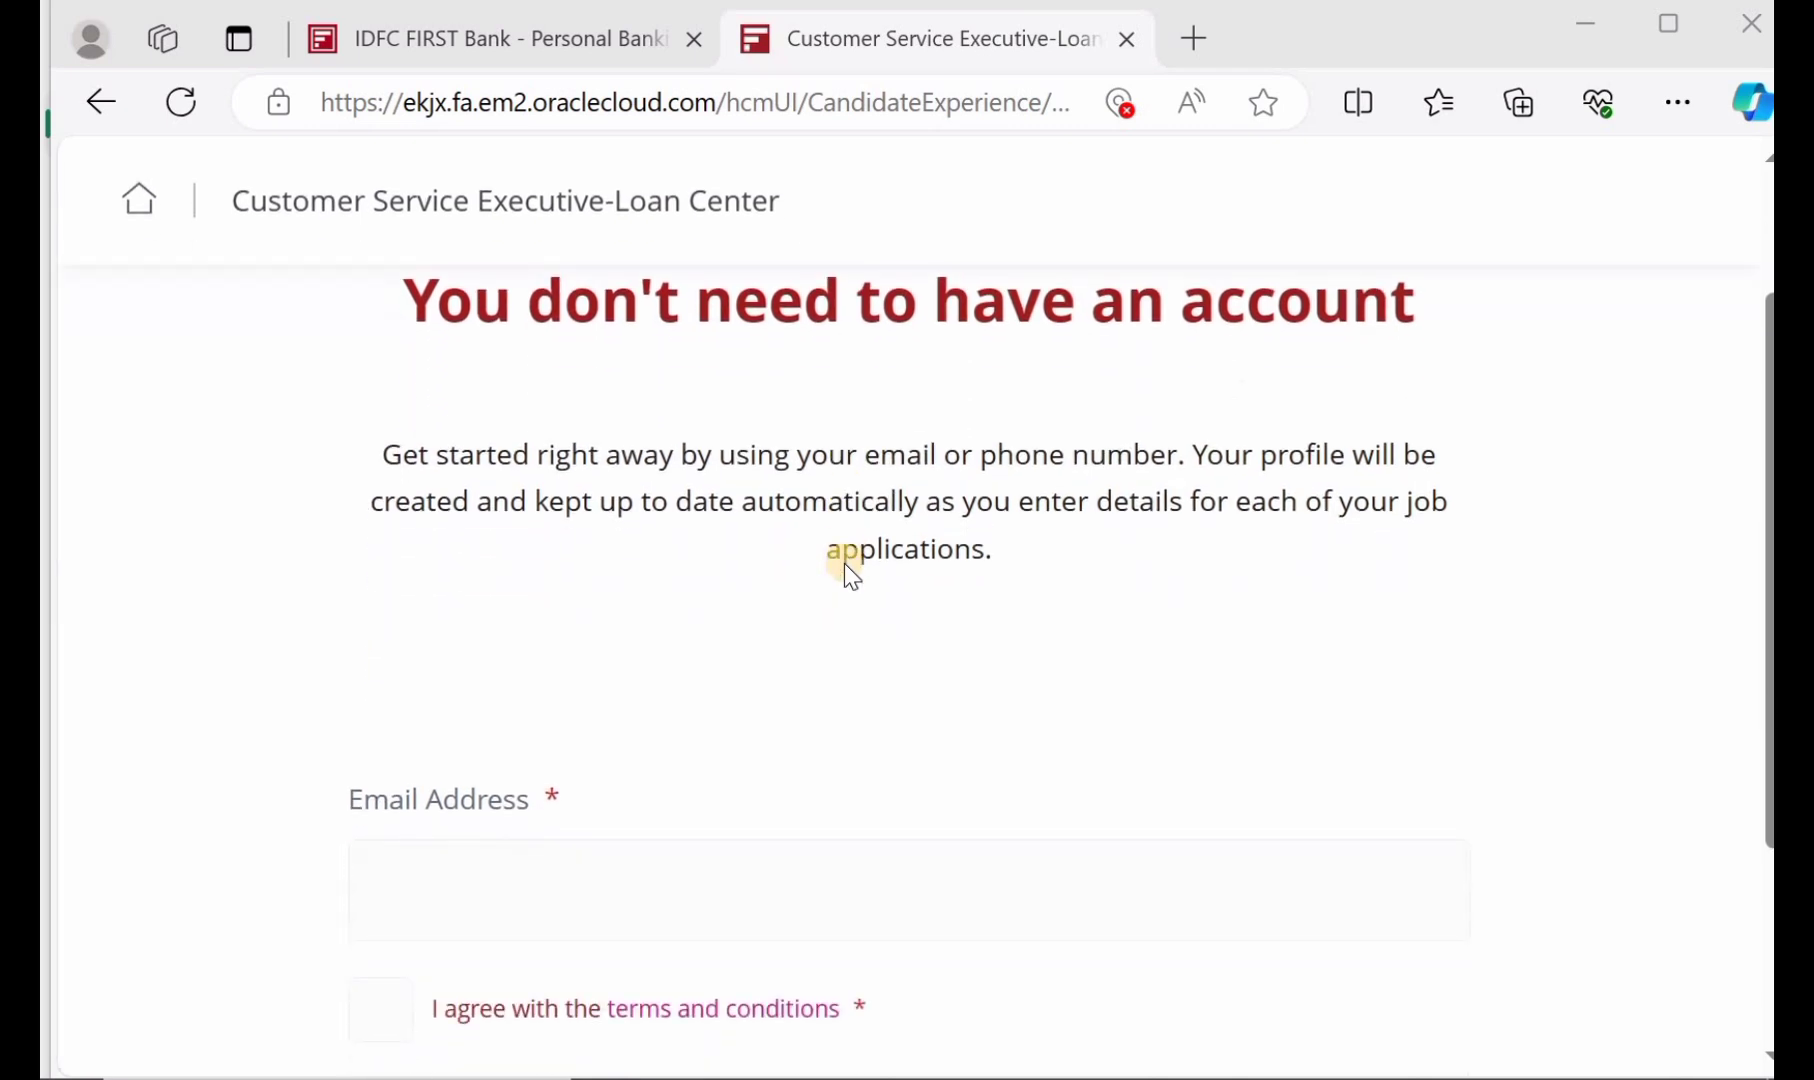
{"action": "scroll", "coordinate": [845, 563], "scroll_direction": "down", "scroll_amount": 2}
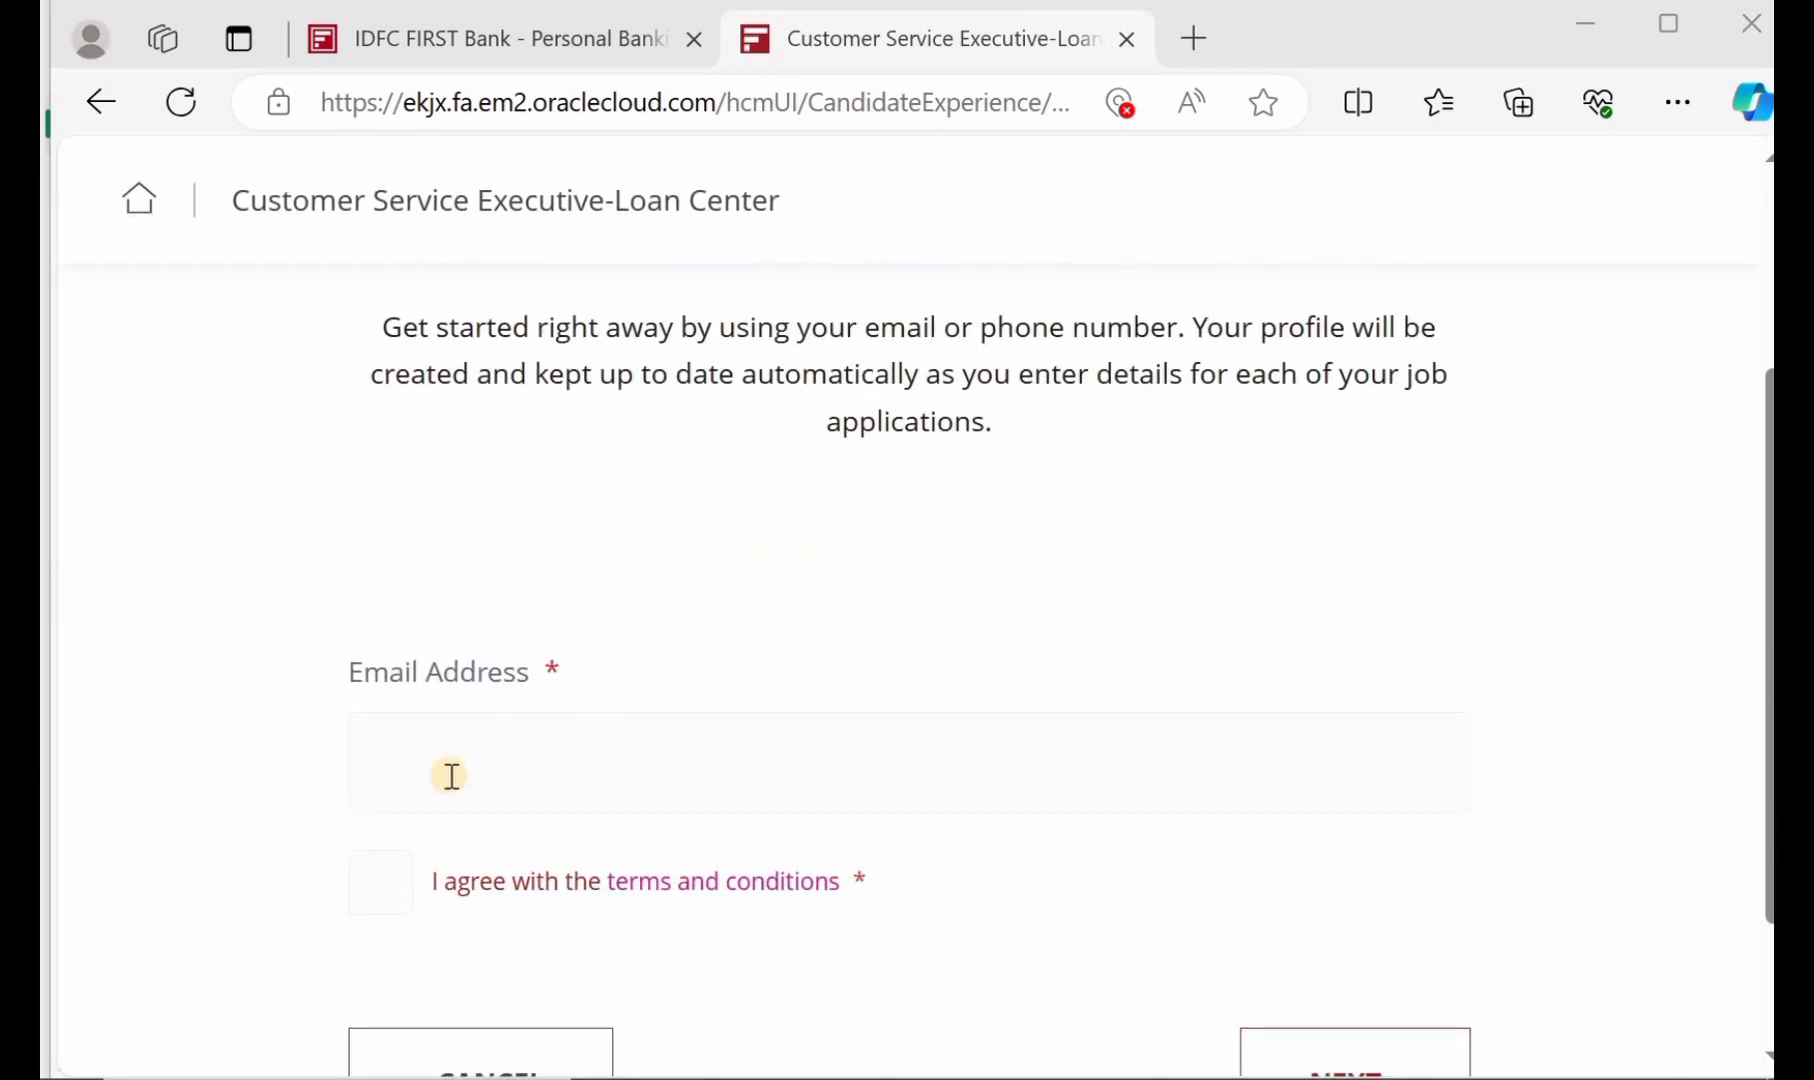
Accept the terms and conditions and continue to the Confirm Your Identity page
{"action": "left_click", "coordinate": [374, 872]}
{"action": "scroll", "coordinate": [790, 905], "scroll_direction": "down", "scroll_amount": 2}
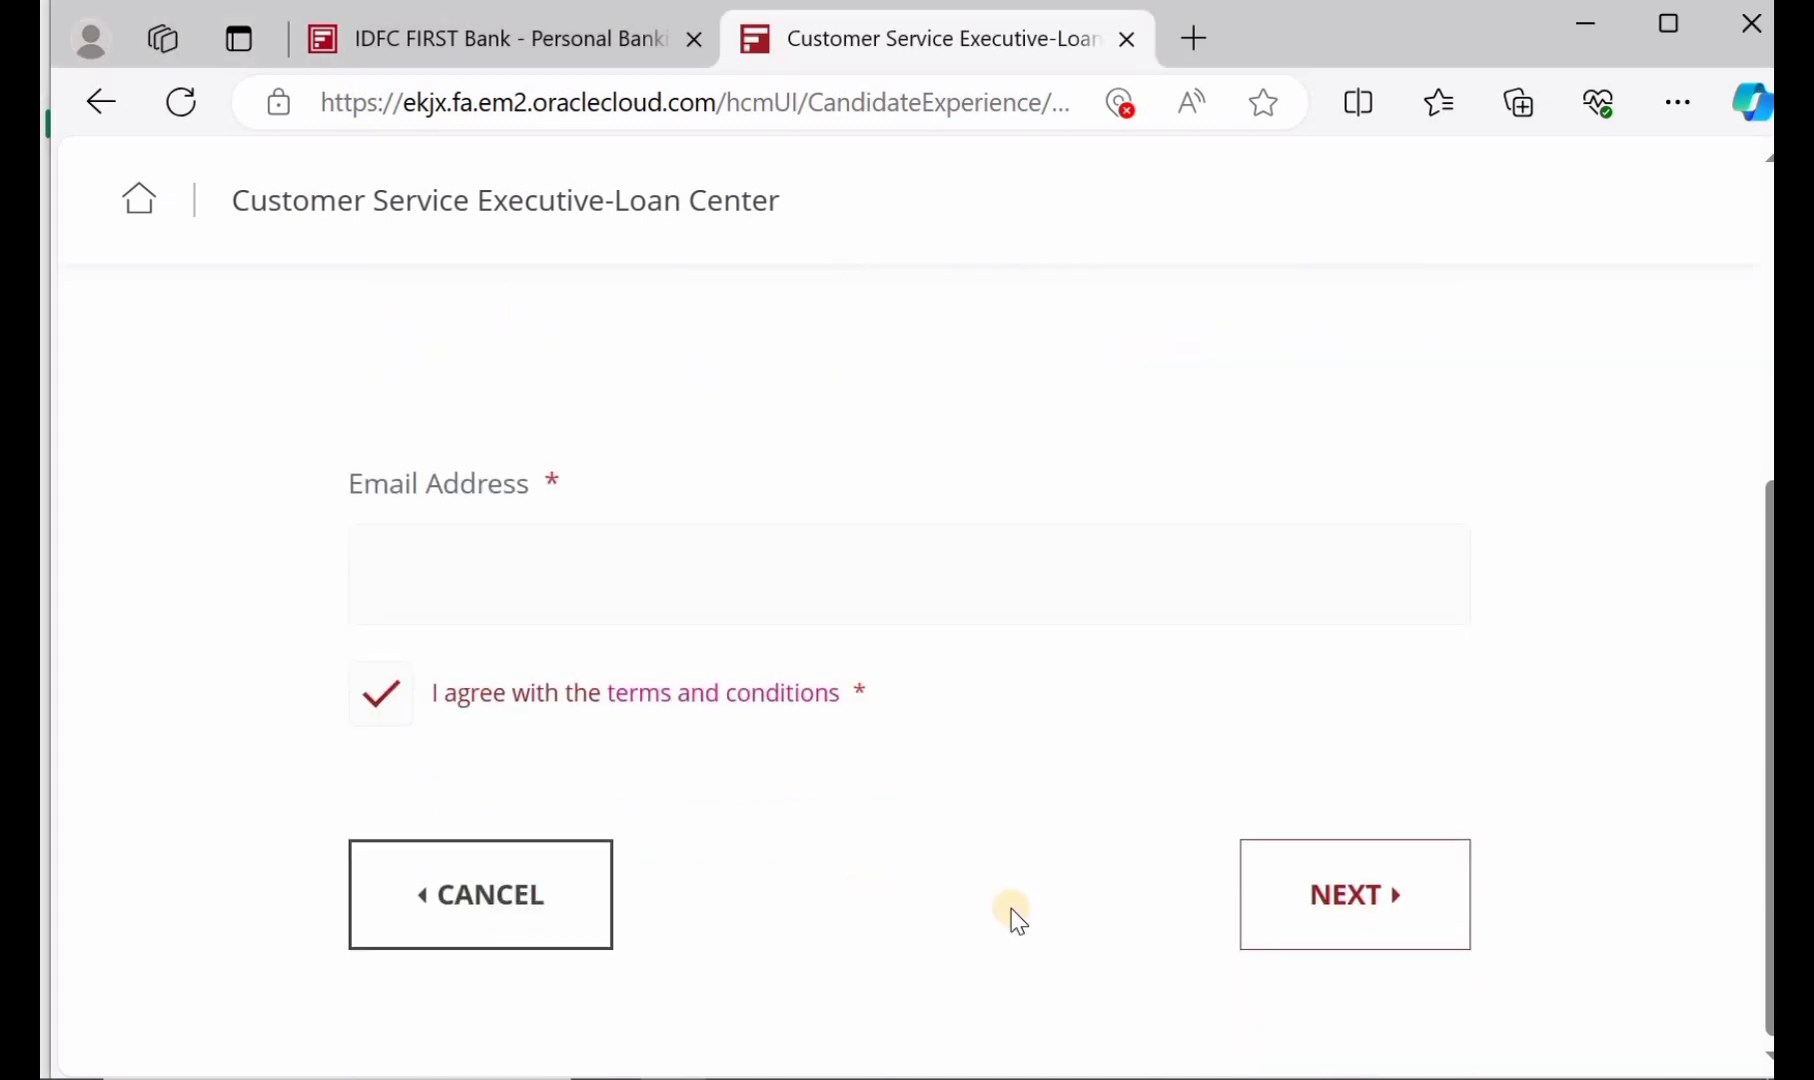
{"action": "left_click", "coordinate": [1333, 905]}
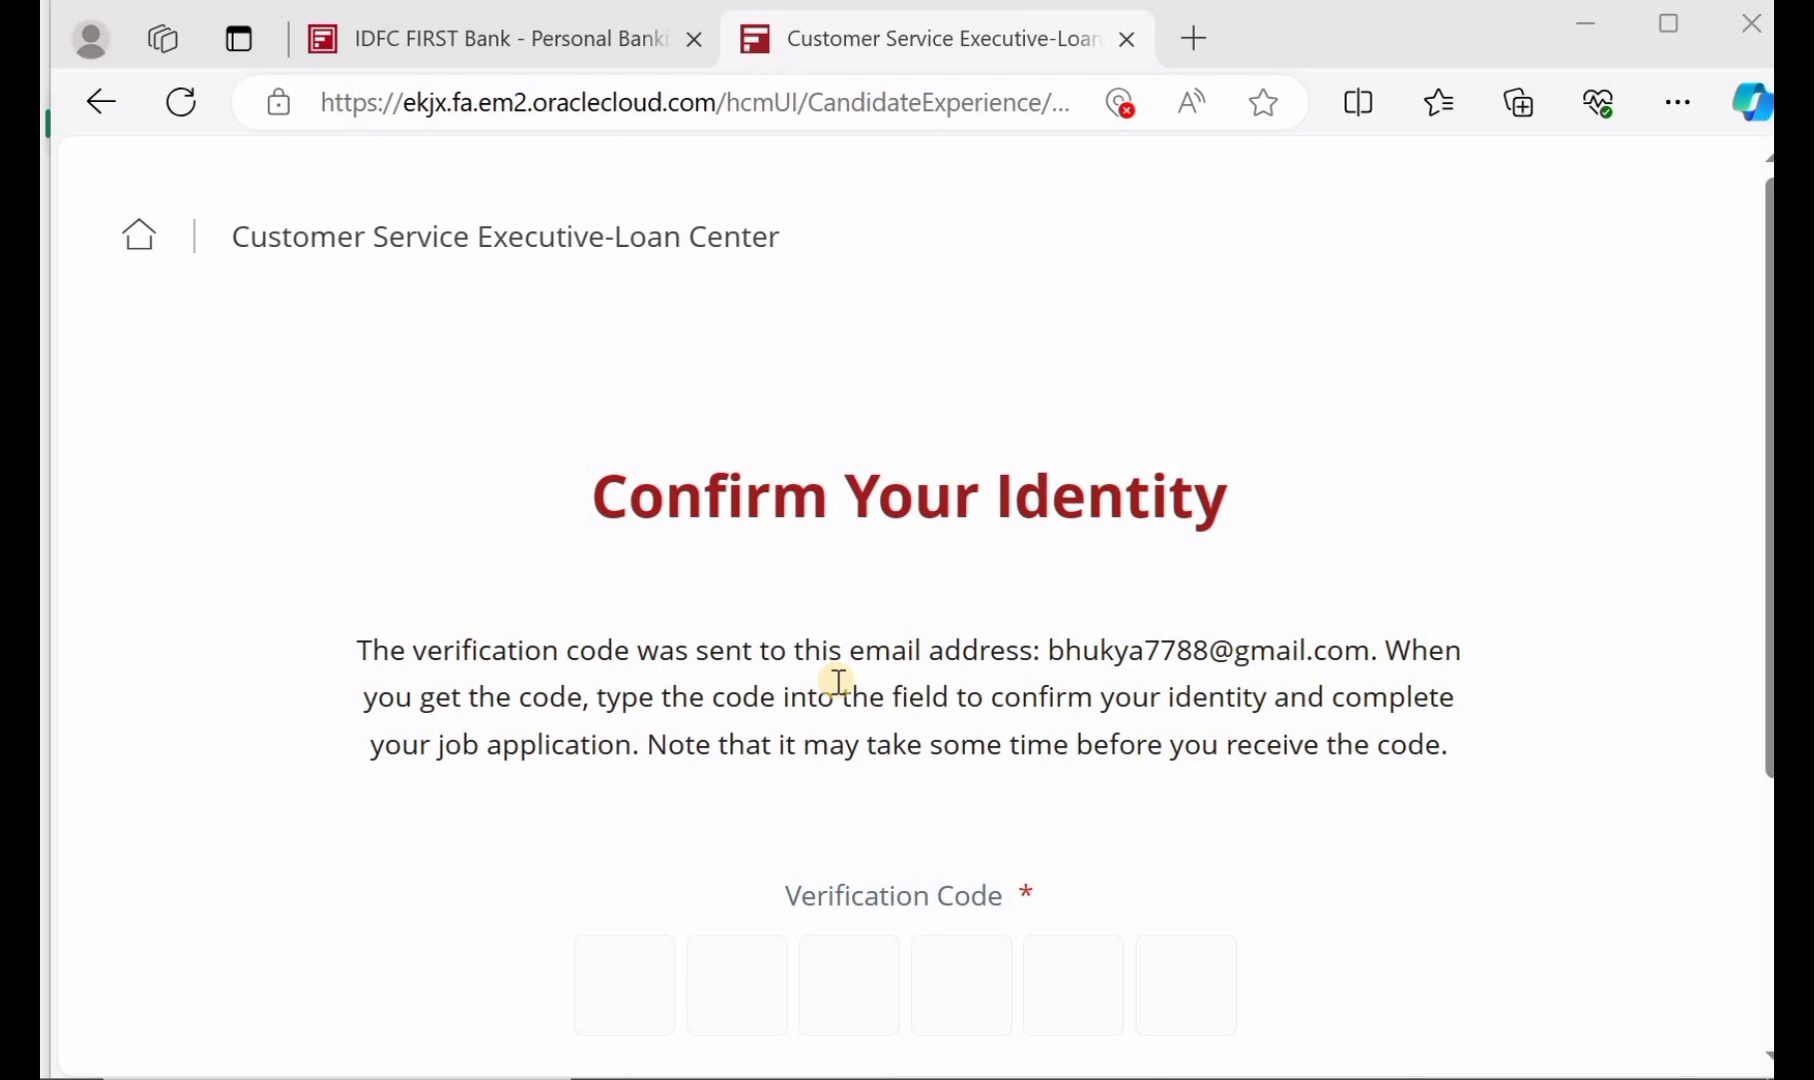
{"action": "scroll", "coordinate": [837, 681], "scroll_direction": "down", "scroll_amount": 1}
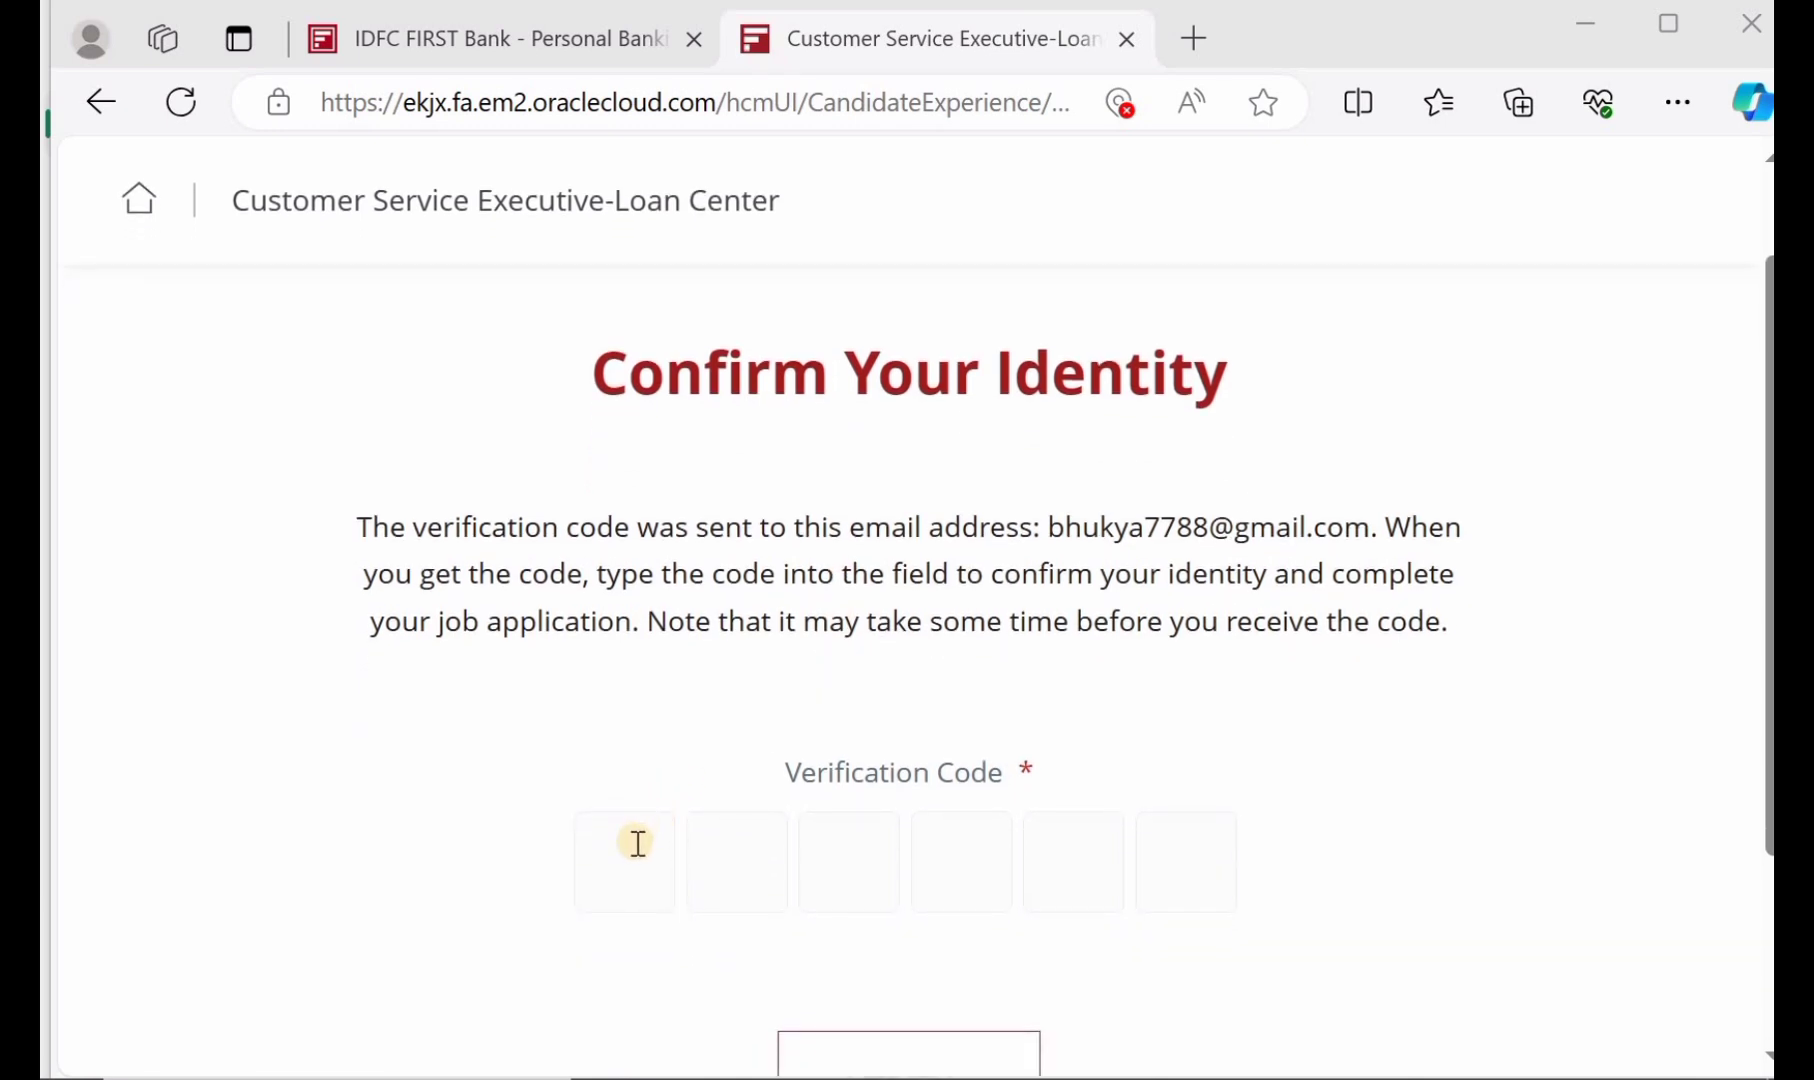
{"action": "scroll", "coordinate": [1018, 847], "scroll_direction": "down", "scroll_amount": 2}
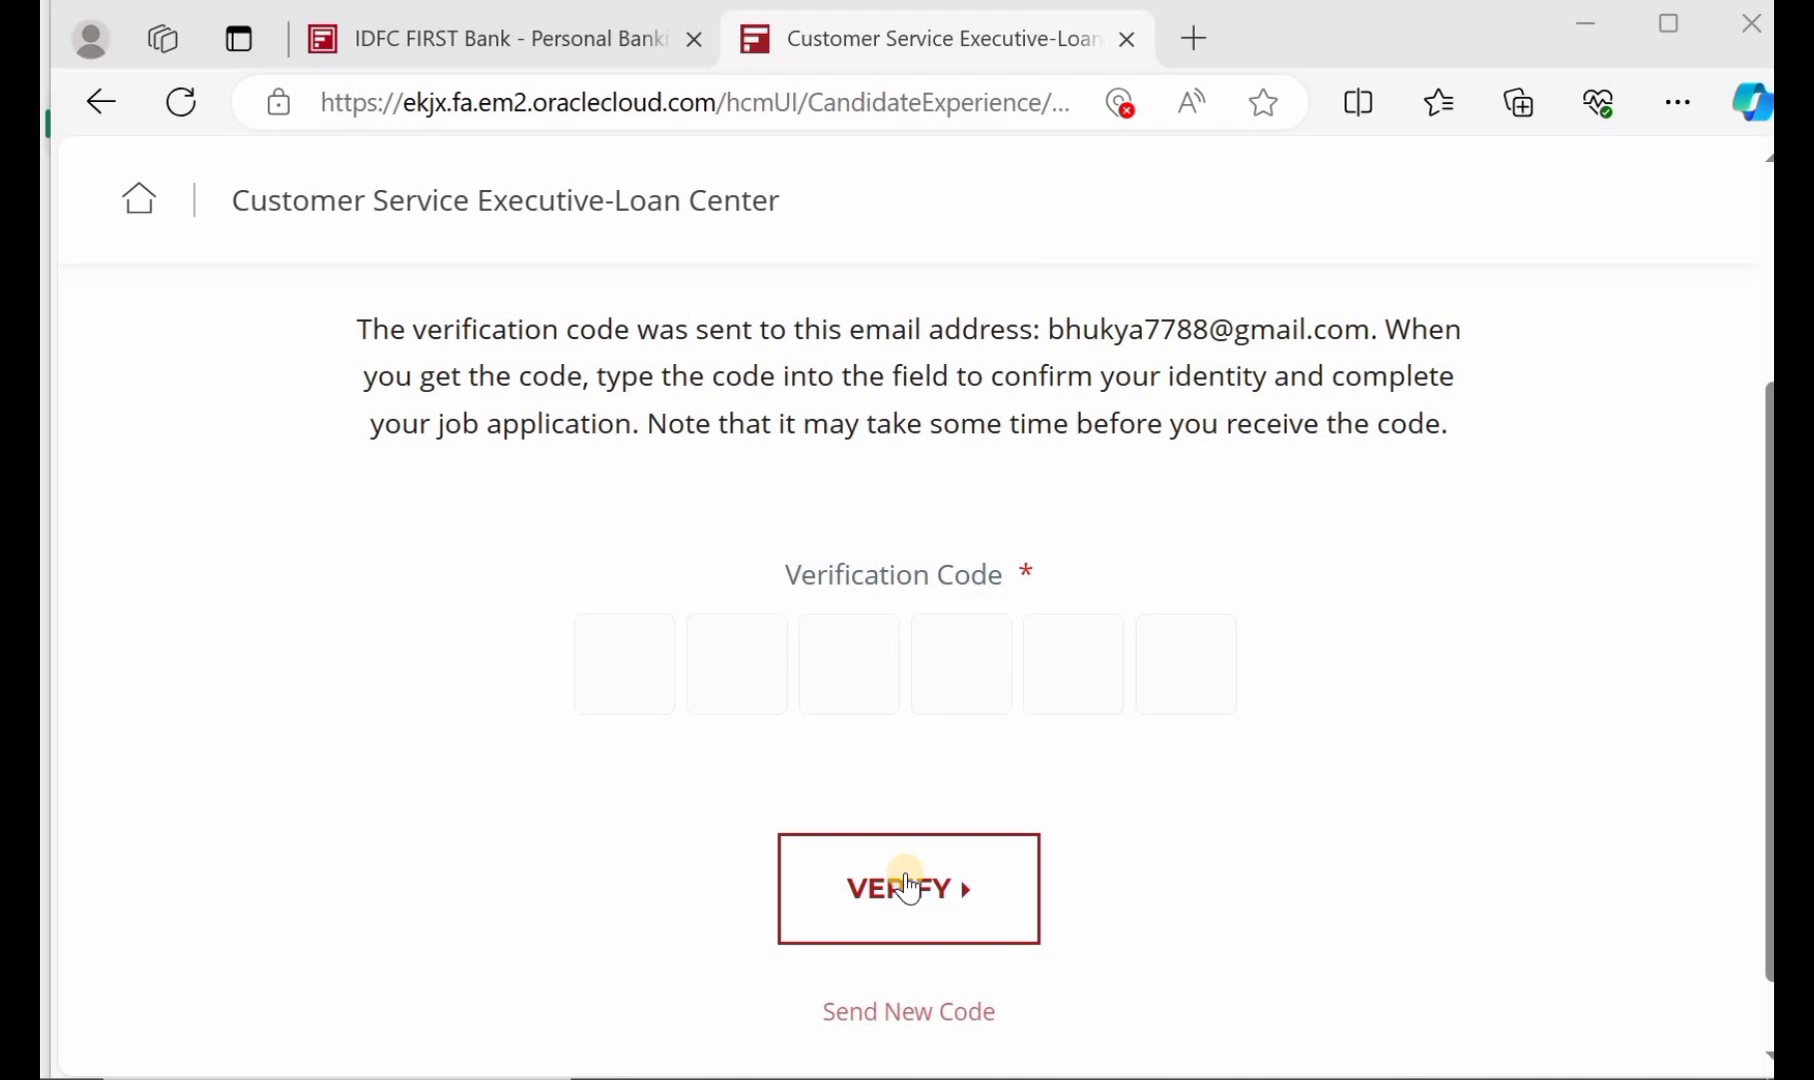
Confirm identity to open Personal Info and keep Mr. as the title
{"action": "left_click", "coordinate": [907, 885]}
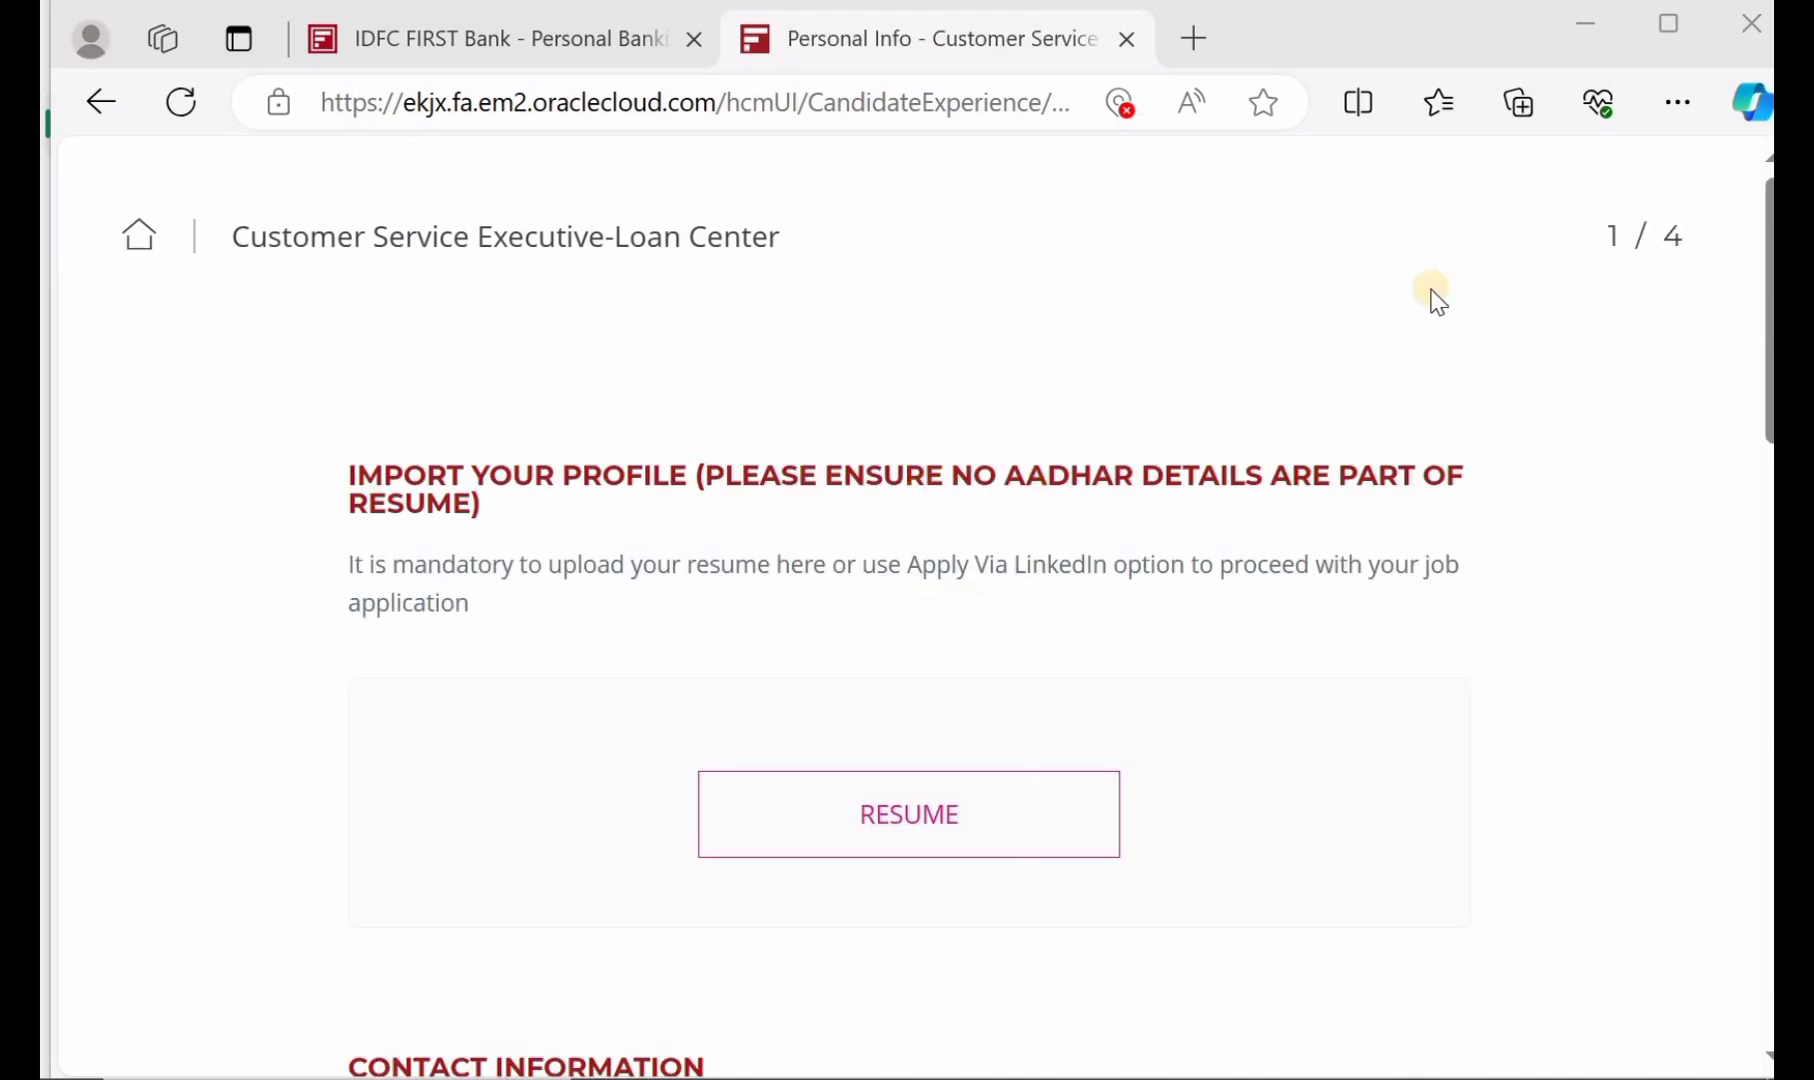
{"action": "mouse_move", "coordinate": [1624, 208]}
{"action": "scroll", "coordinate": [637, 380], "scroll_direction": "down", "scroll_amount": 2}
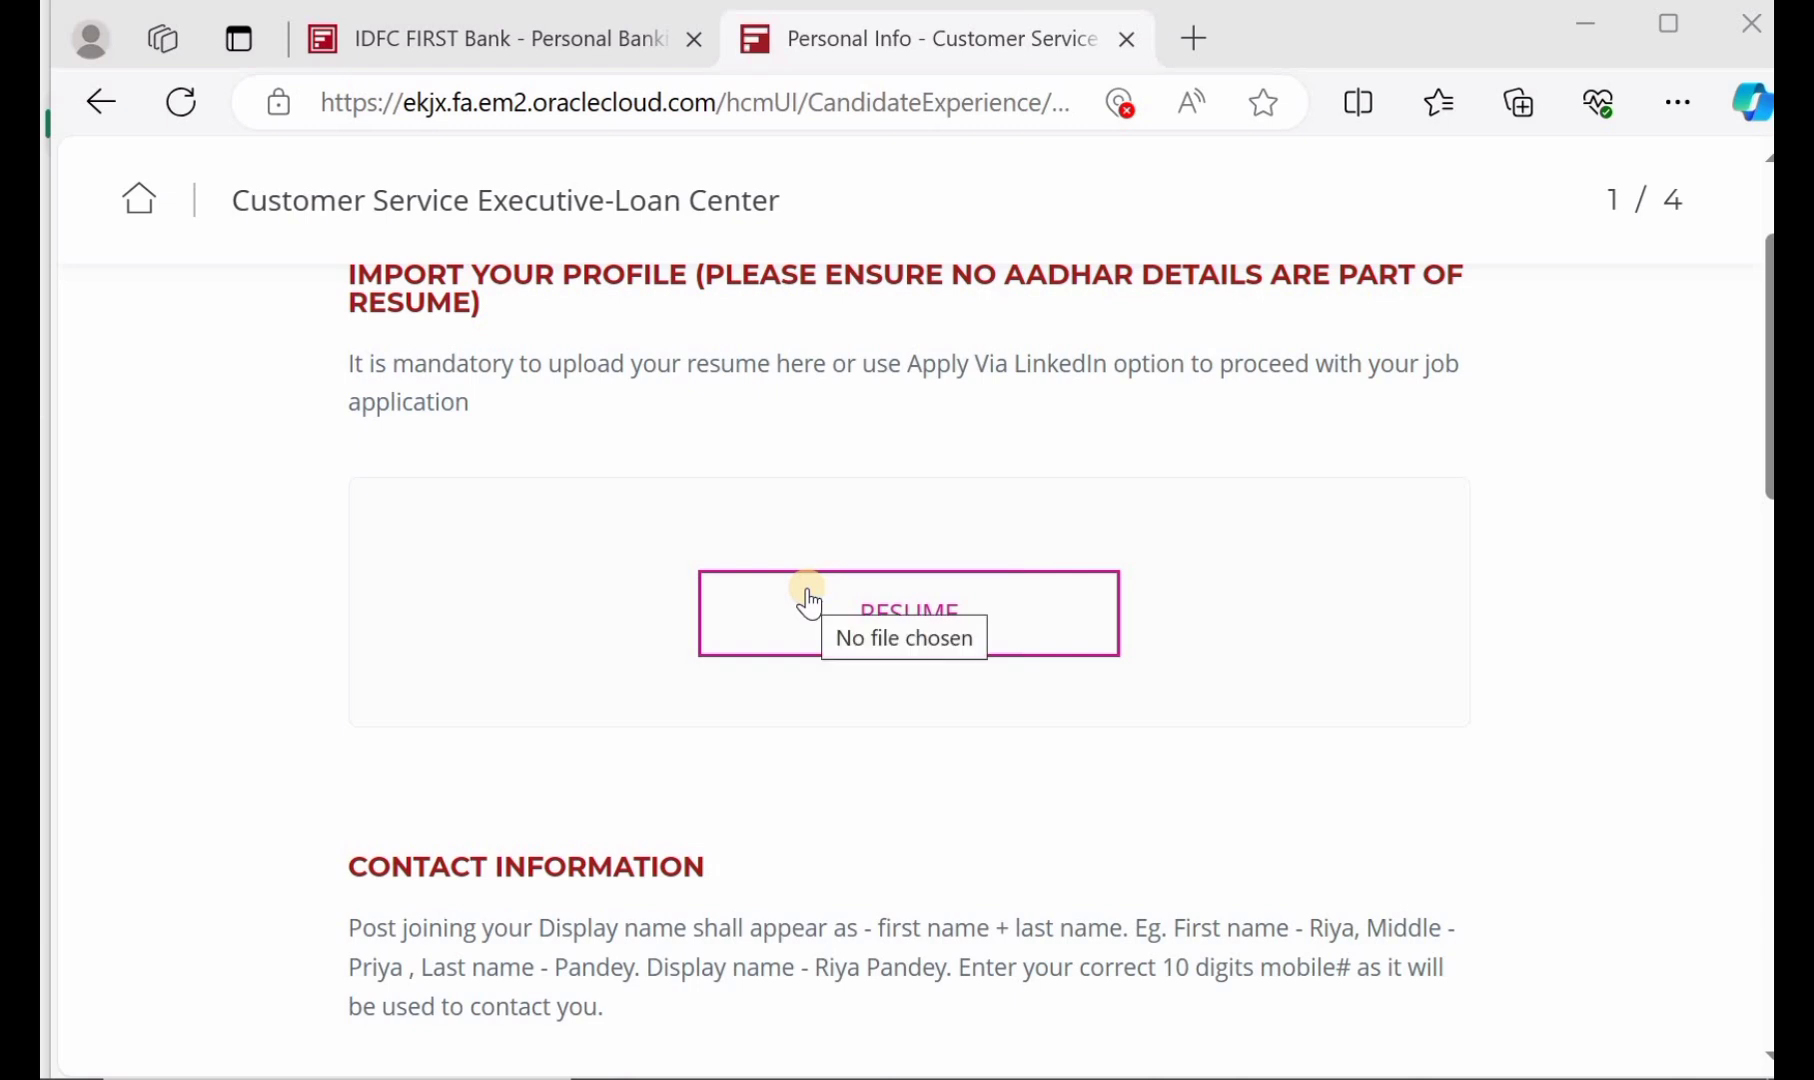
{"action": "scroll", "coordinate": [806, 590], "scroll_direction": "down", "scroll_amount": 3}
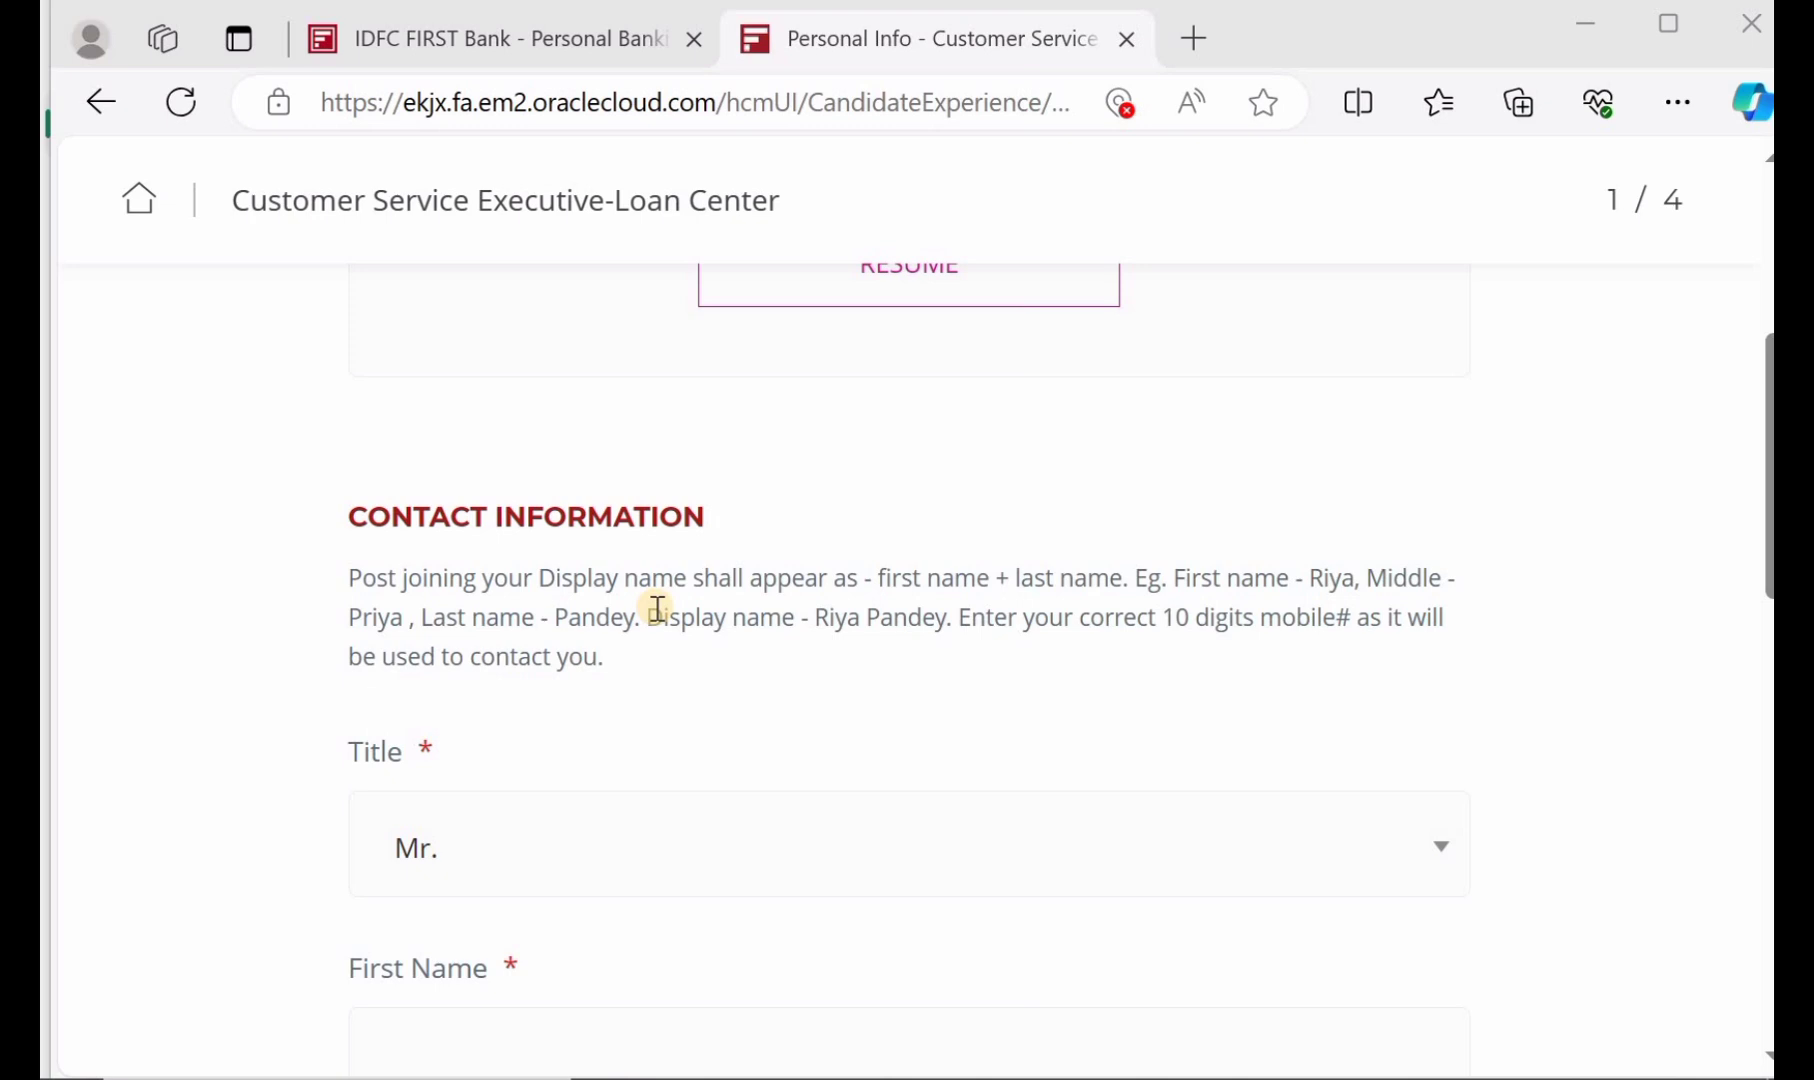
{"action": "scroll", "coordinate": [655, 607], "scroll_direction": "down", "scroll_amount": 2}
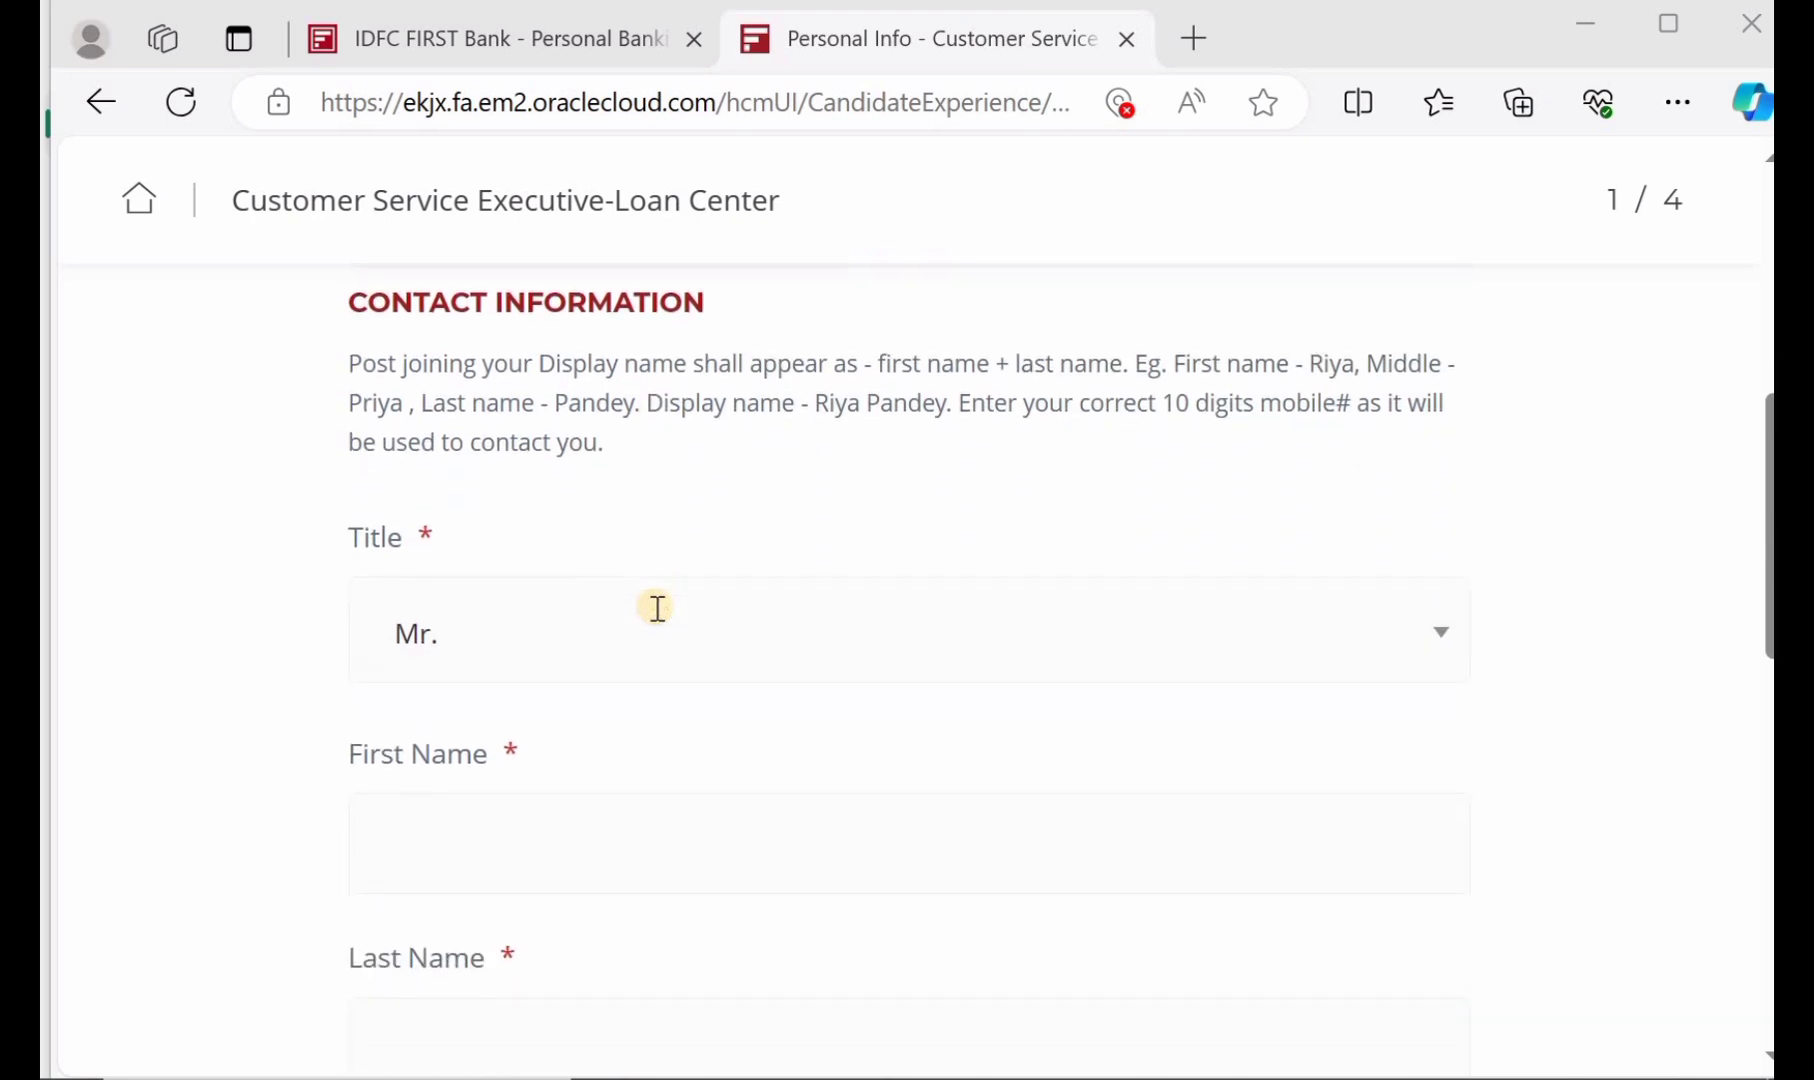
{"action": "left_click", "coordinate": [527, 628]}
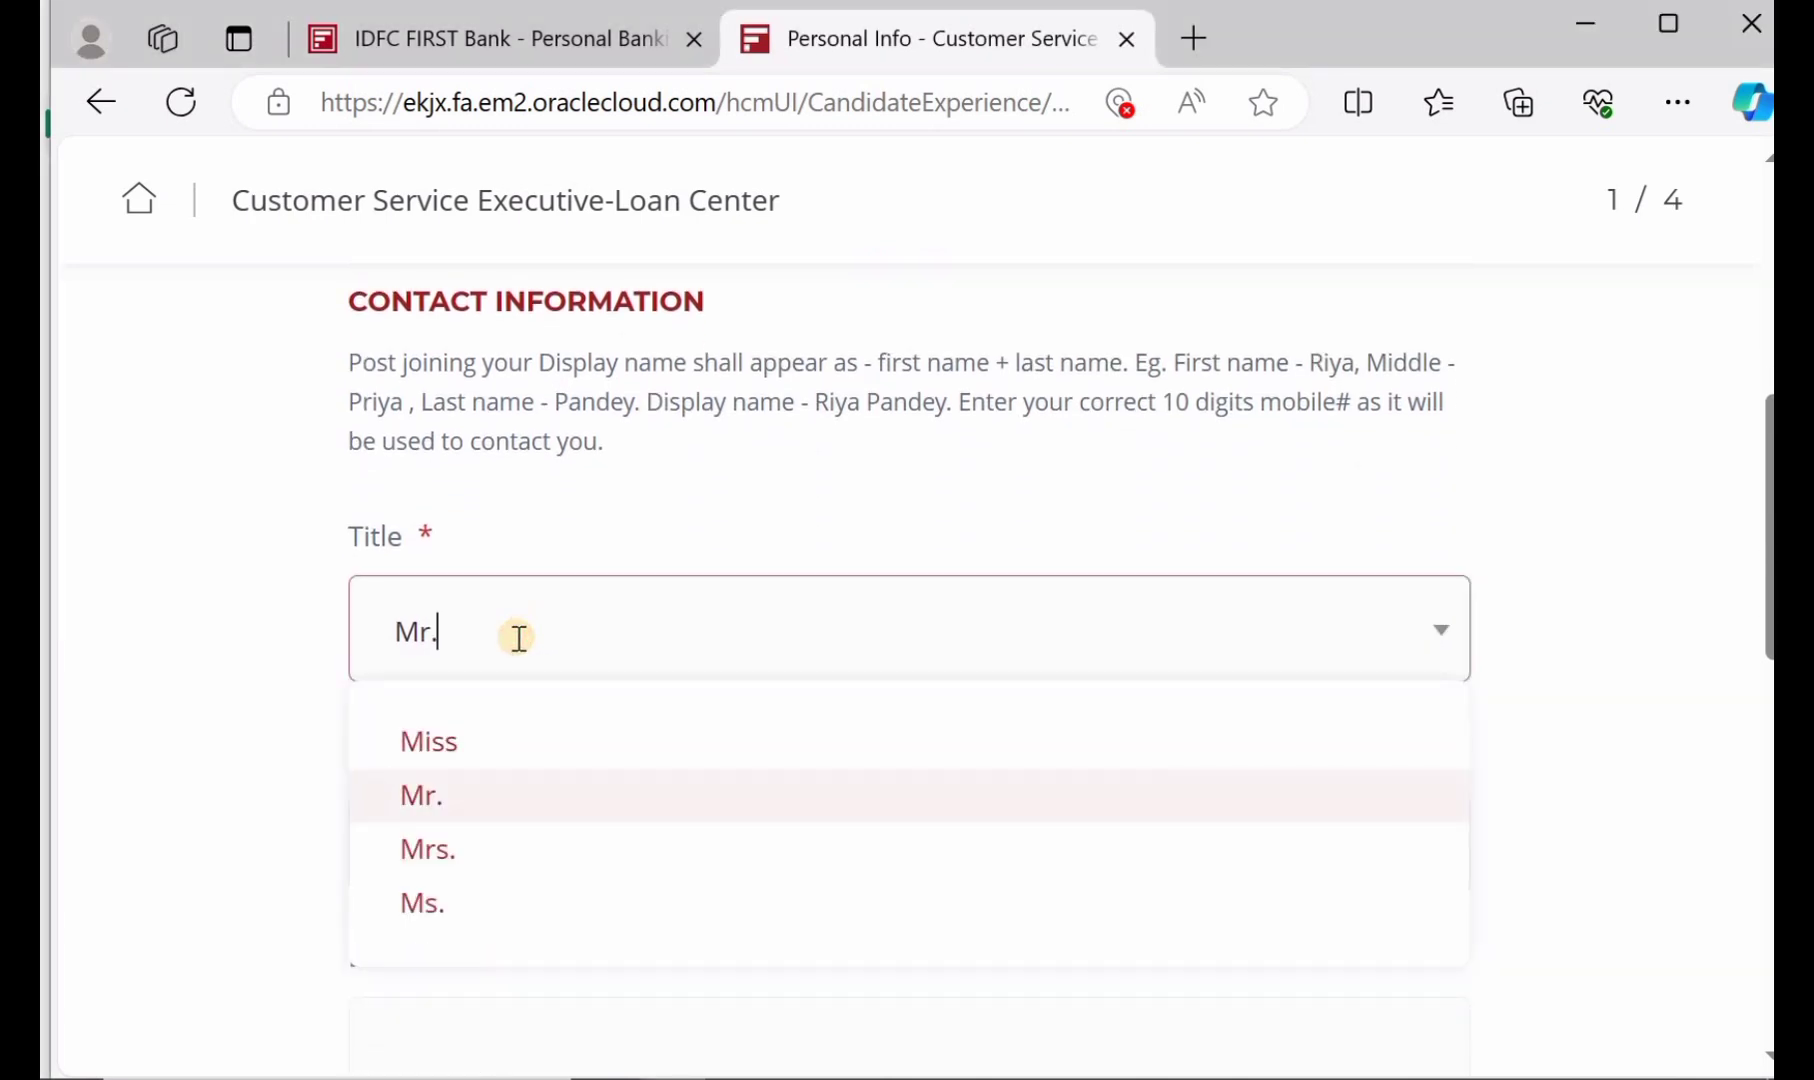
{"action": "left_click", "coordinate": [527, 800]}
{"action": "scroll", "coordinate": [555, 780], "scroll_direction": "down", "scroll_amount": 2}
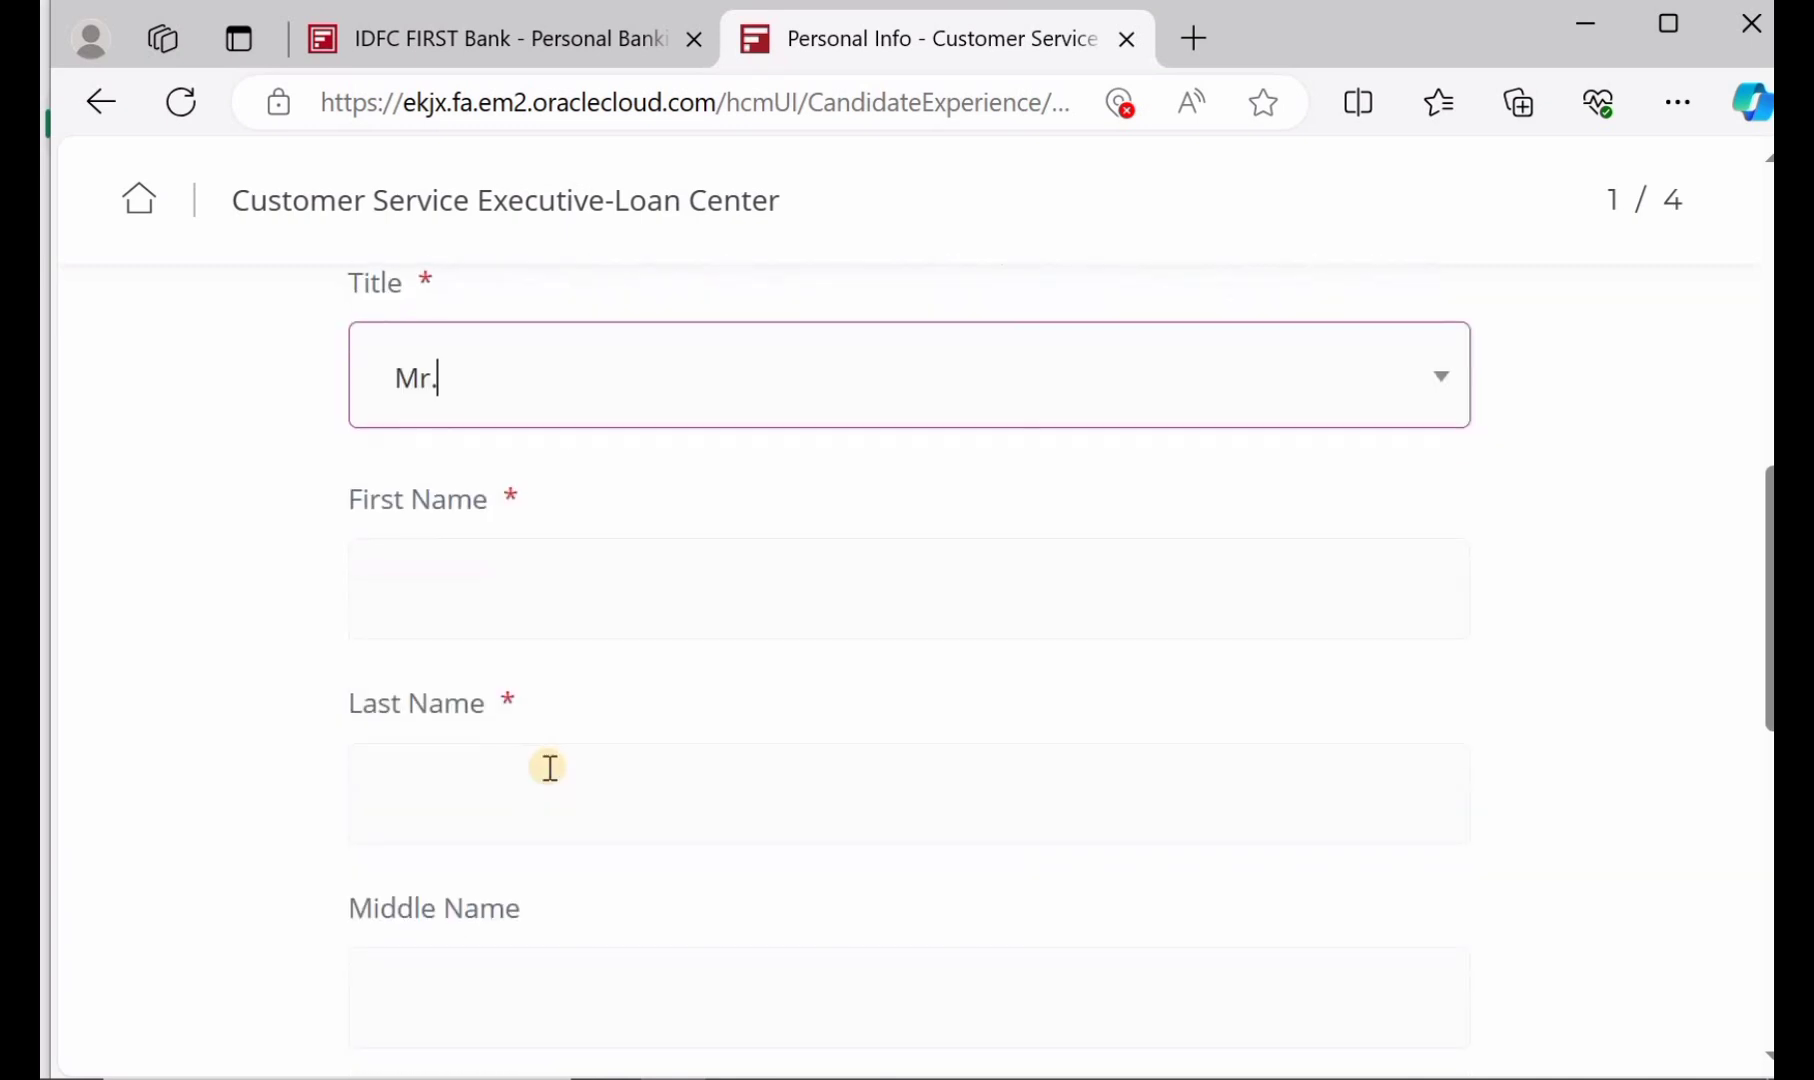
Fill in the applicant's first and last name from a saved autofill entry
{"action": "left_click", "coordinate": [564, 577]}
{"action": "left_click", "coordinate": [264, 602]}
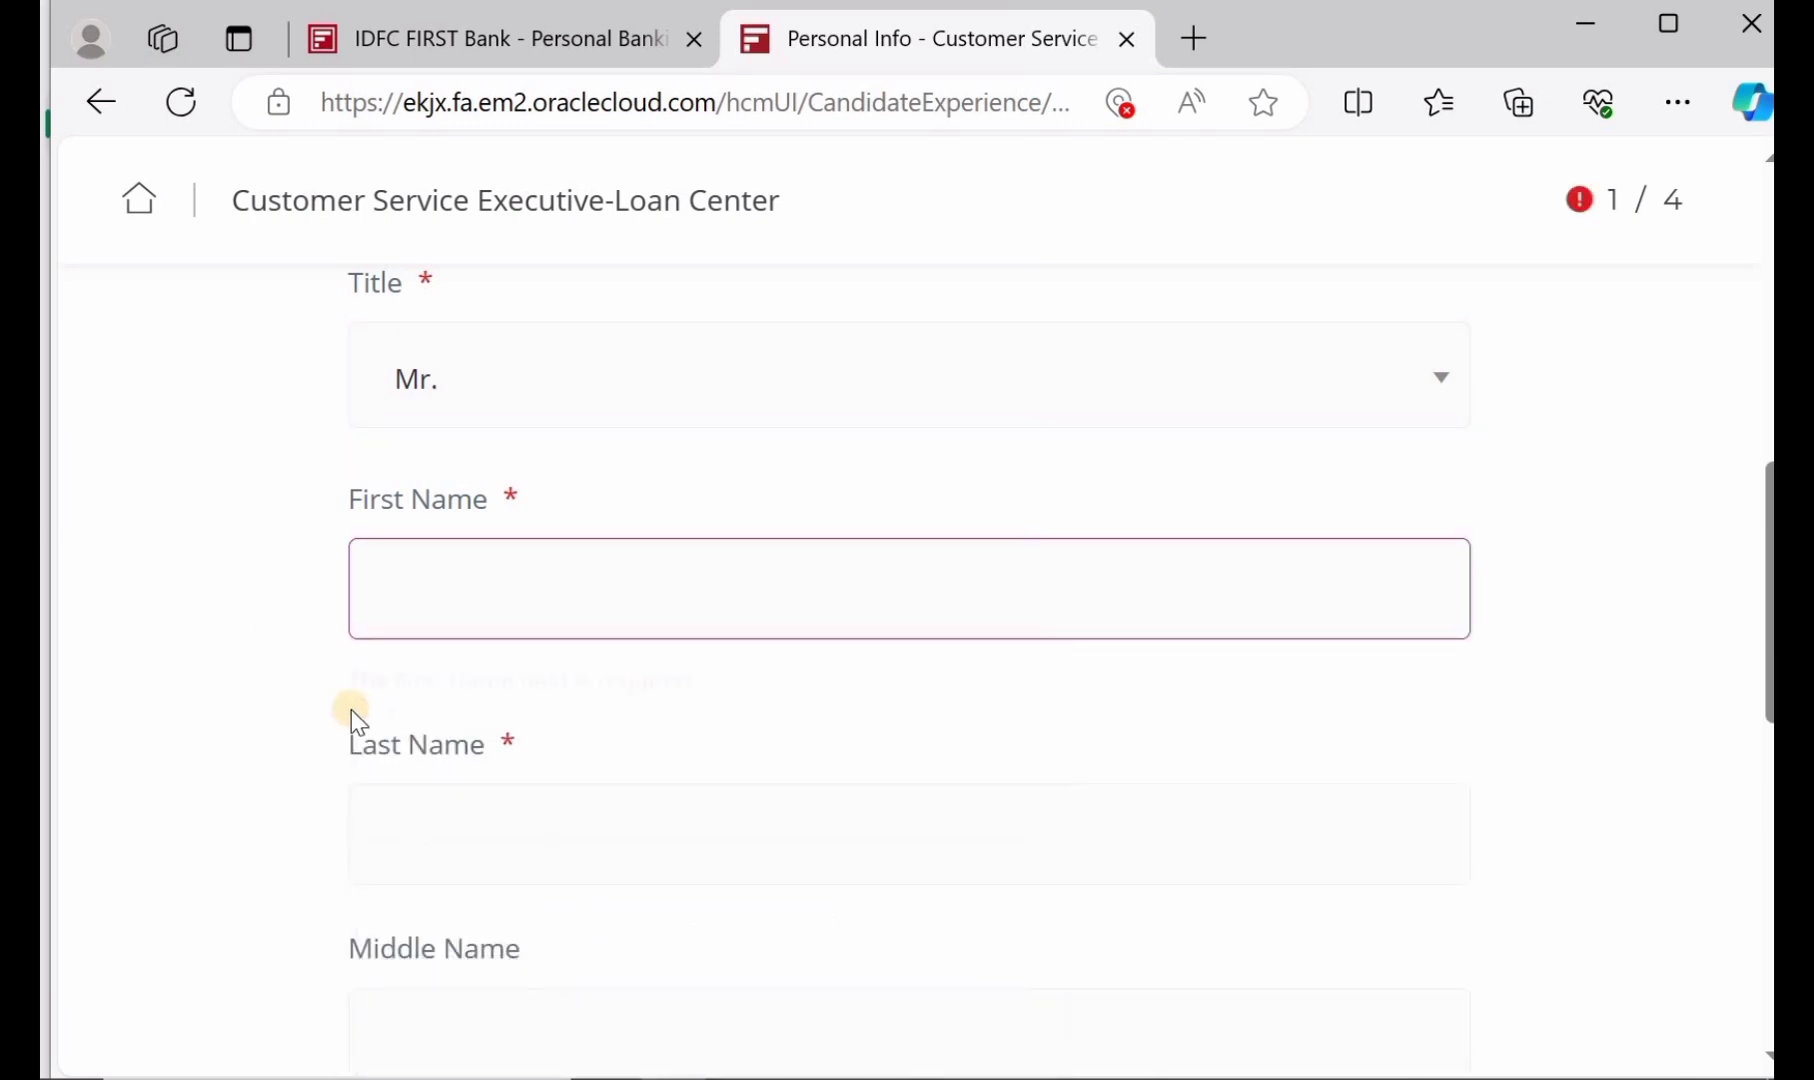
{"action": "left_click", "coordinate": [488, 815]}
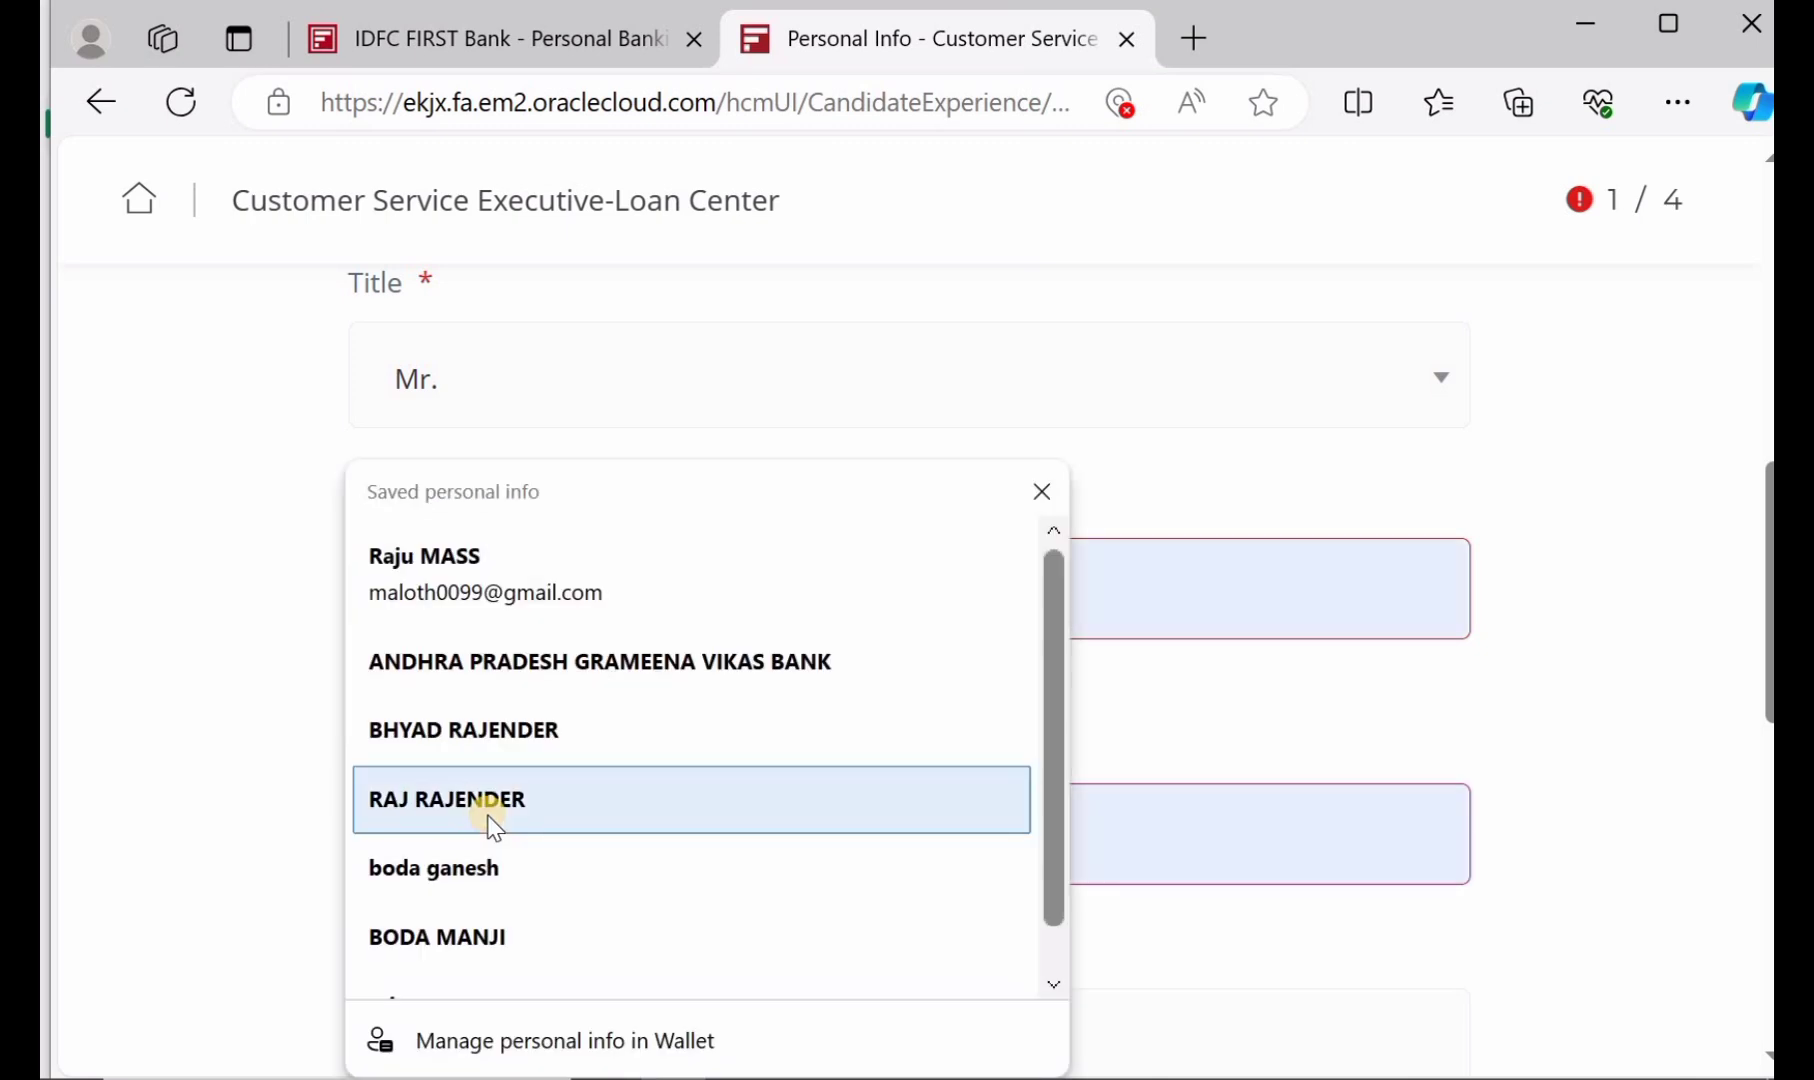
{"action": "left_click", "coordinate": [633, 787]}
{"action": "scroll", "coordinate": [657, 752], "scroll_direction": "down", "scroll_amount": 3}
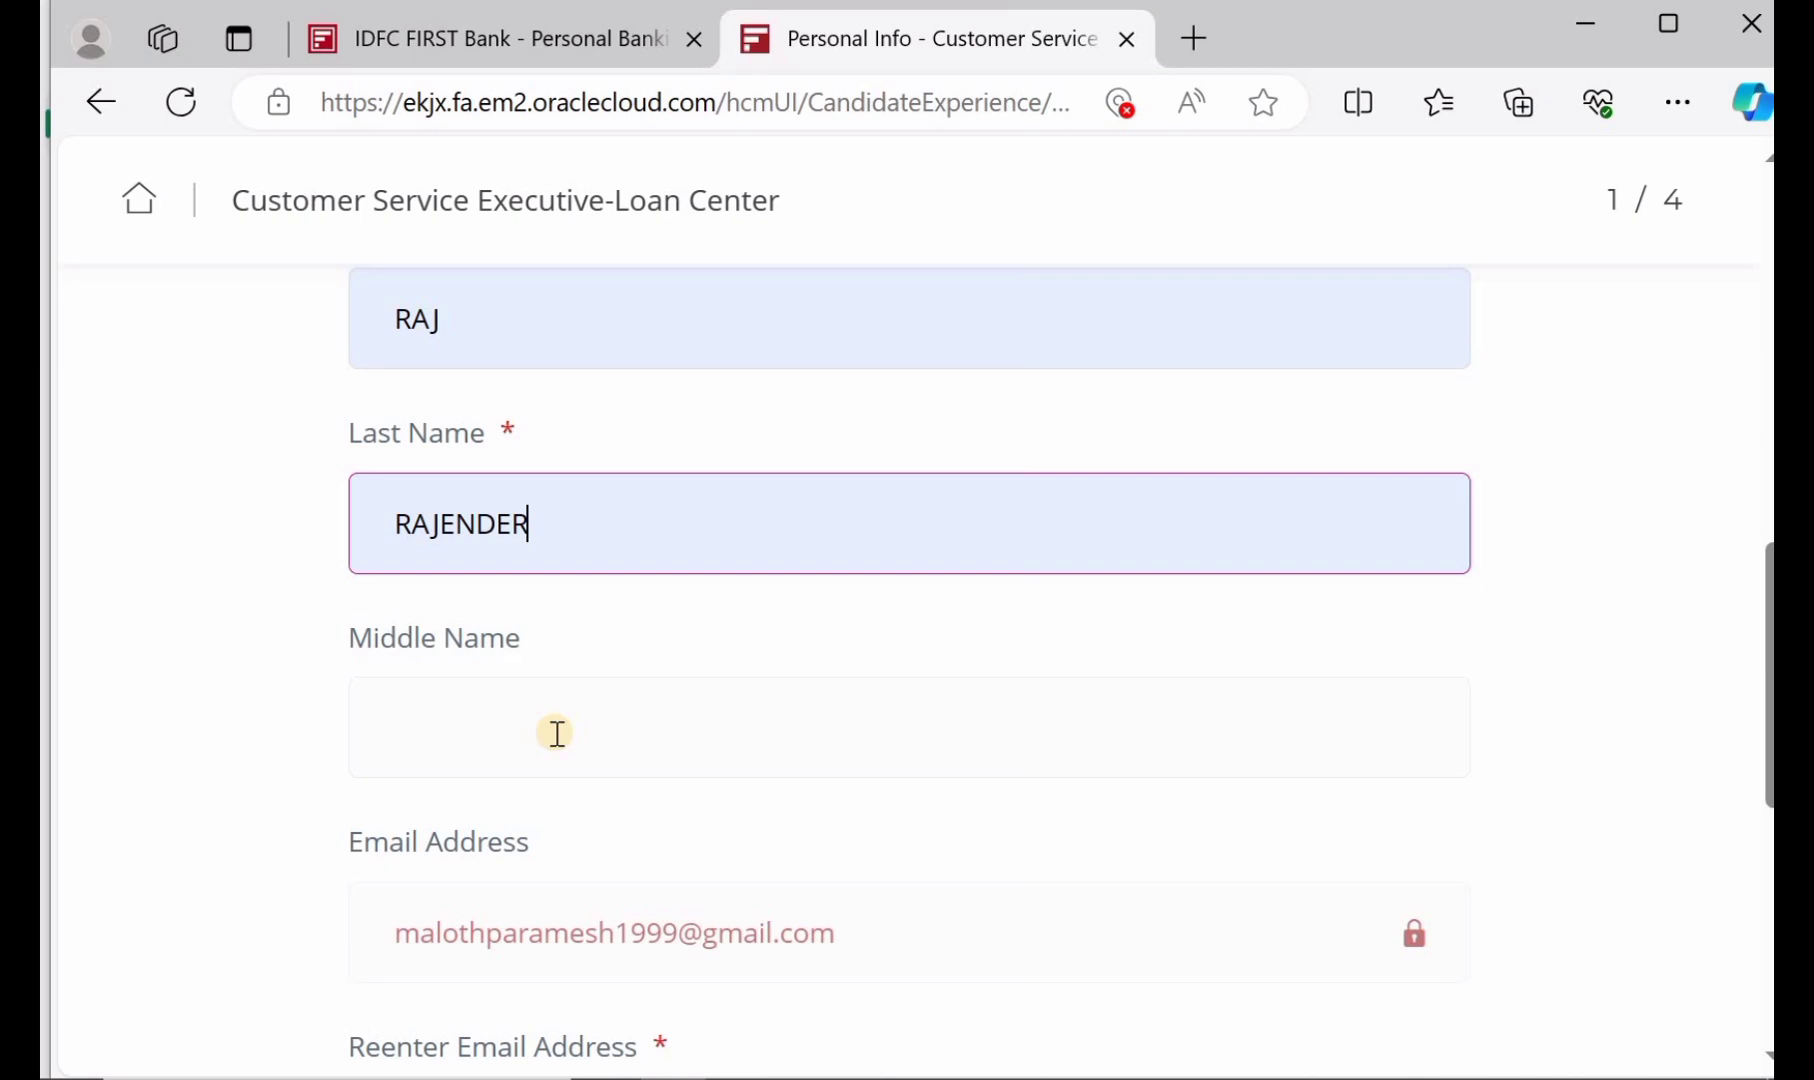
{"action": "scroll", "coordinate": [557, 733], "scroll_direction": "down", "scroll_amount": 2}
Fill in the applicant's phone number under +91 (India) from a saved entry
{"action": "mouse_move", "coordinate": [482, 720]}
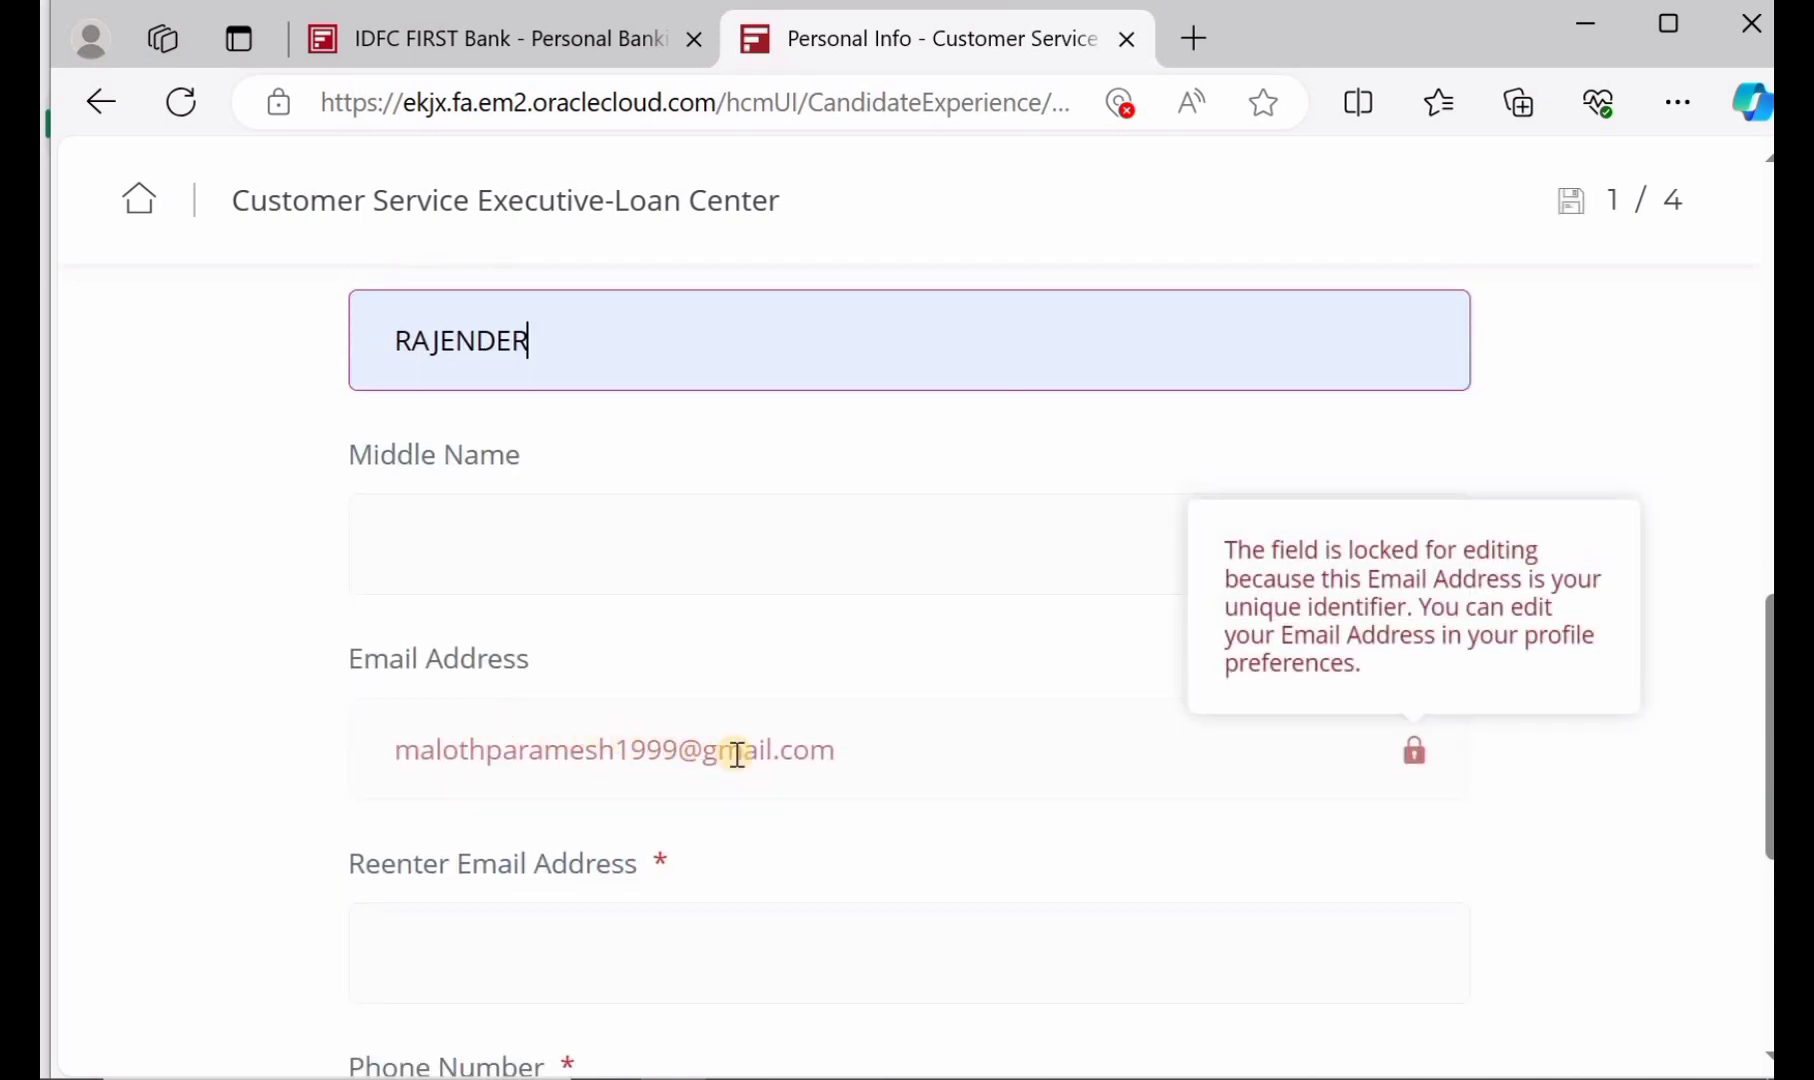
{"action": "scroll", "coordinate": [737, 752], "scroll_direction": "down", "scroll_amount": 2}
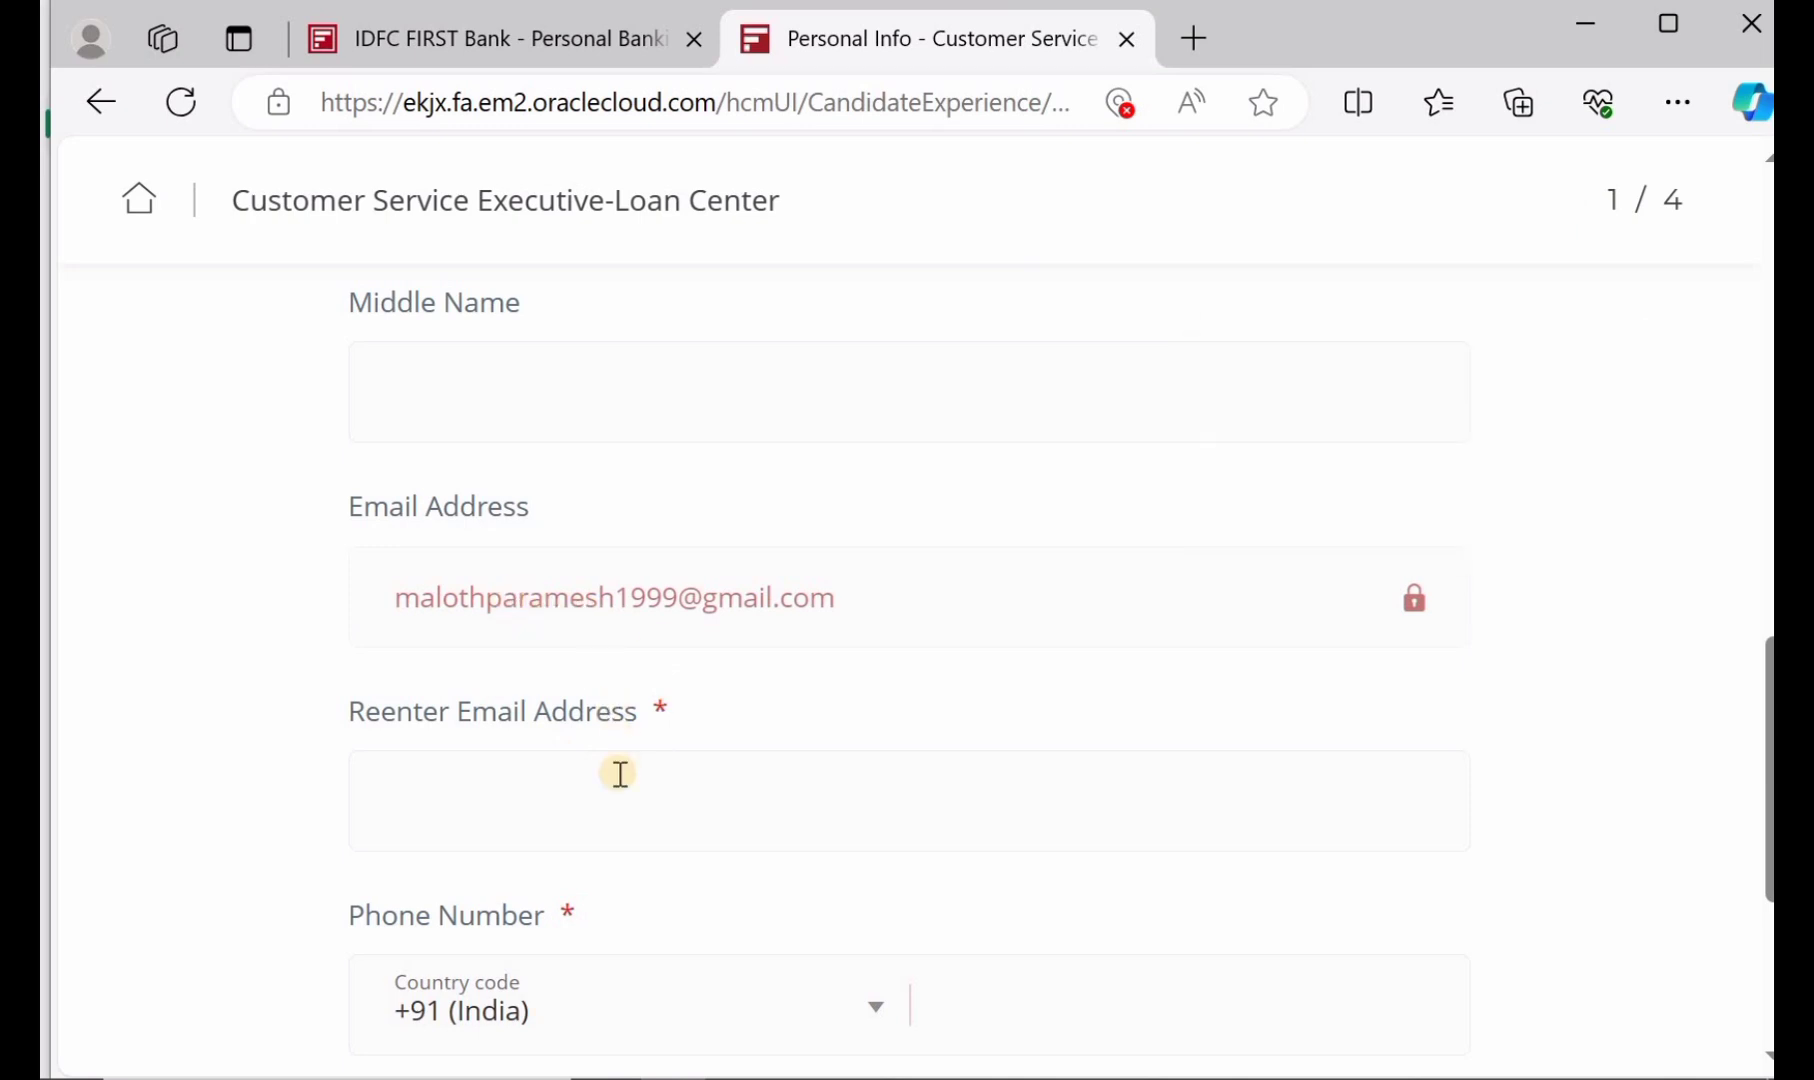
{"action": "scroll", "coordinate": [620, 773], "scroll_direction": "down", "scroll_amount": 2}
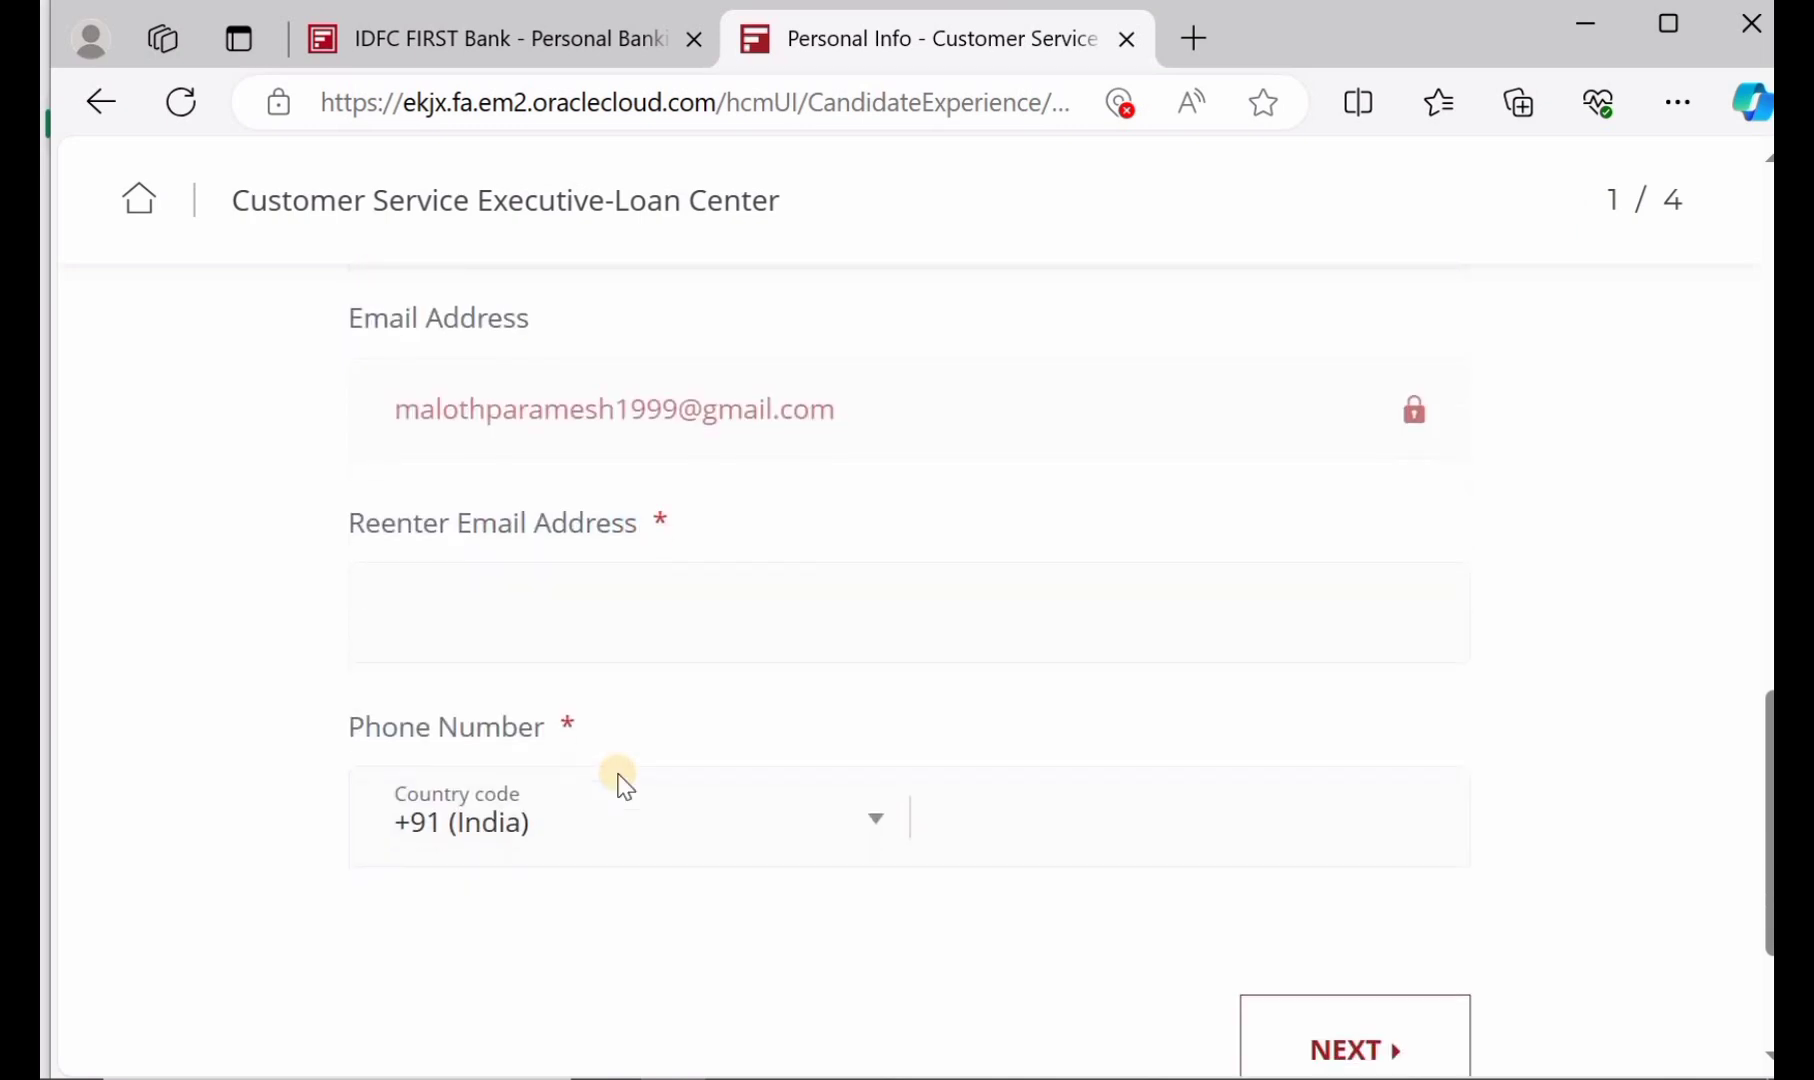
{"action": "left_click", "coordinate": [1037, 825]}
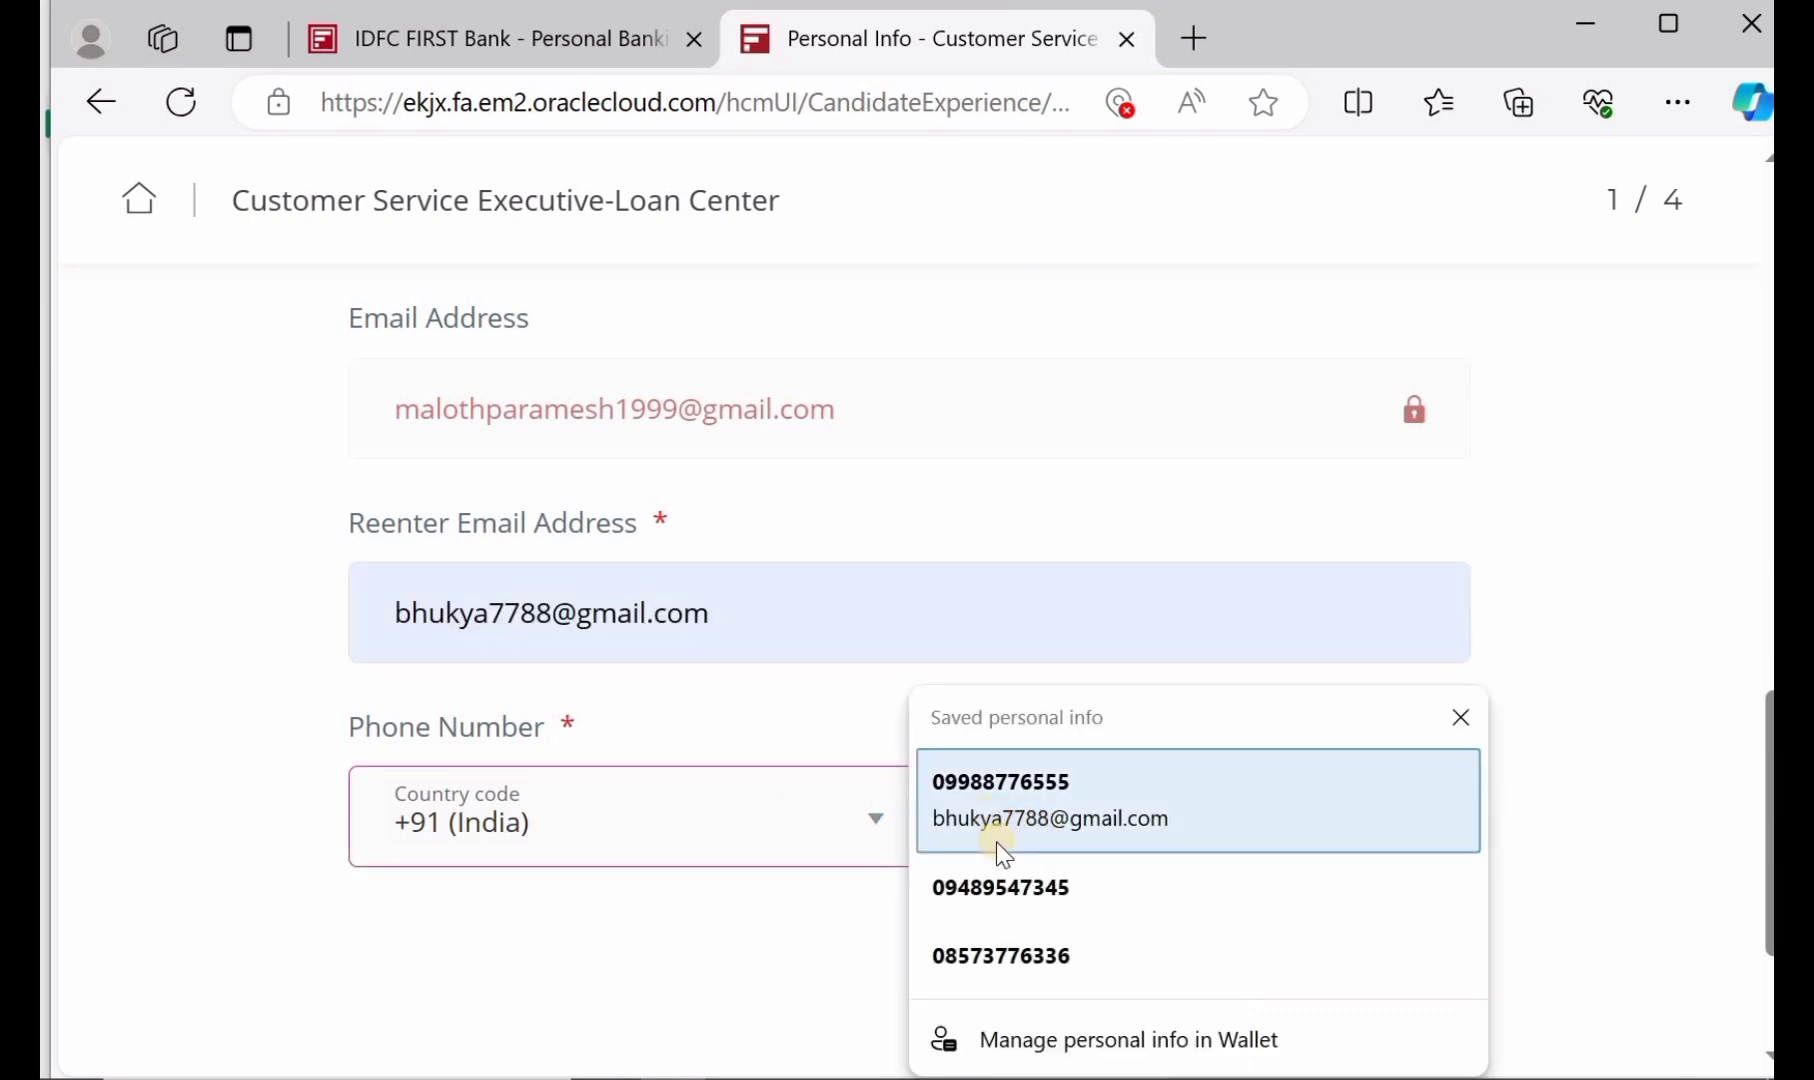
{"action": "left_click", "coordinate": [1012, 887]}
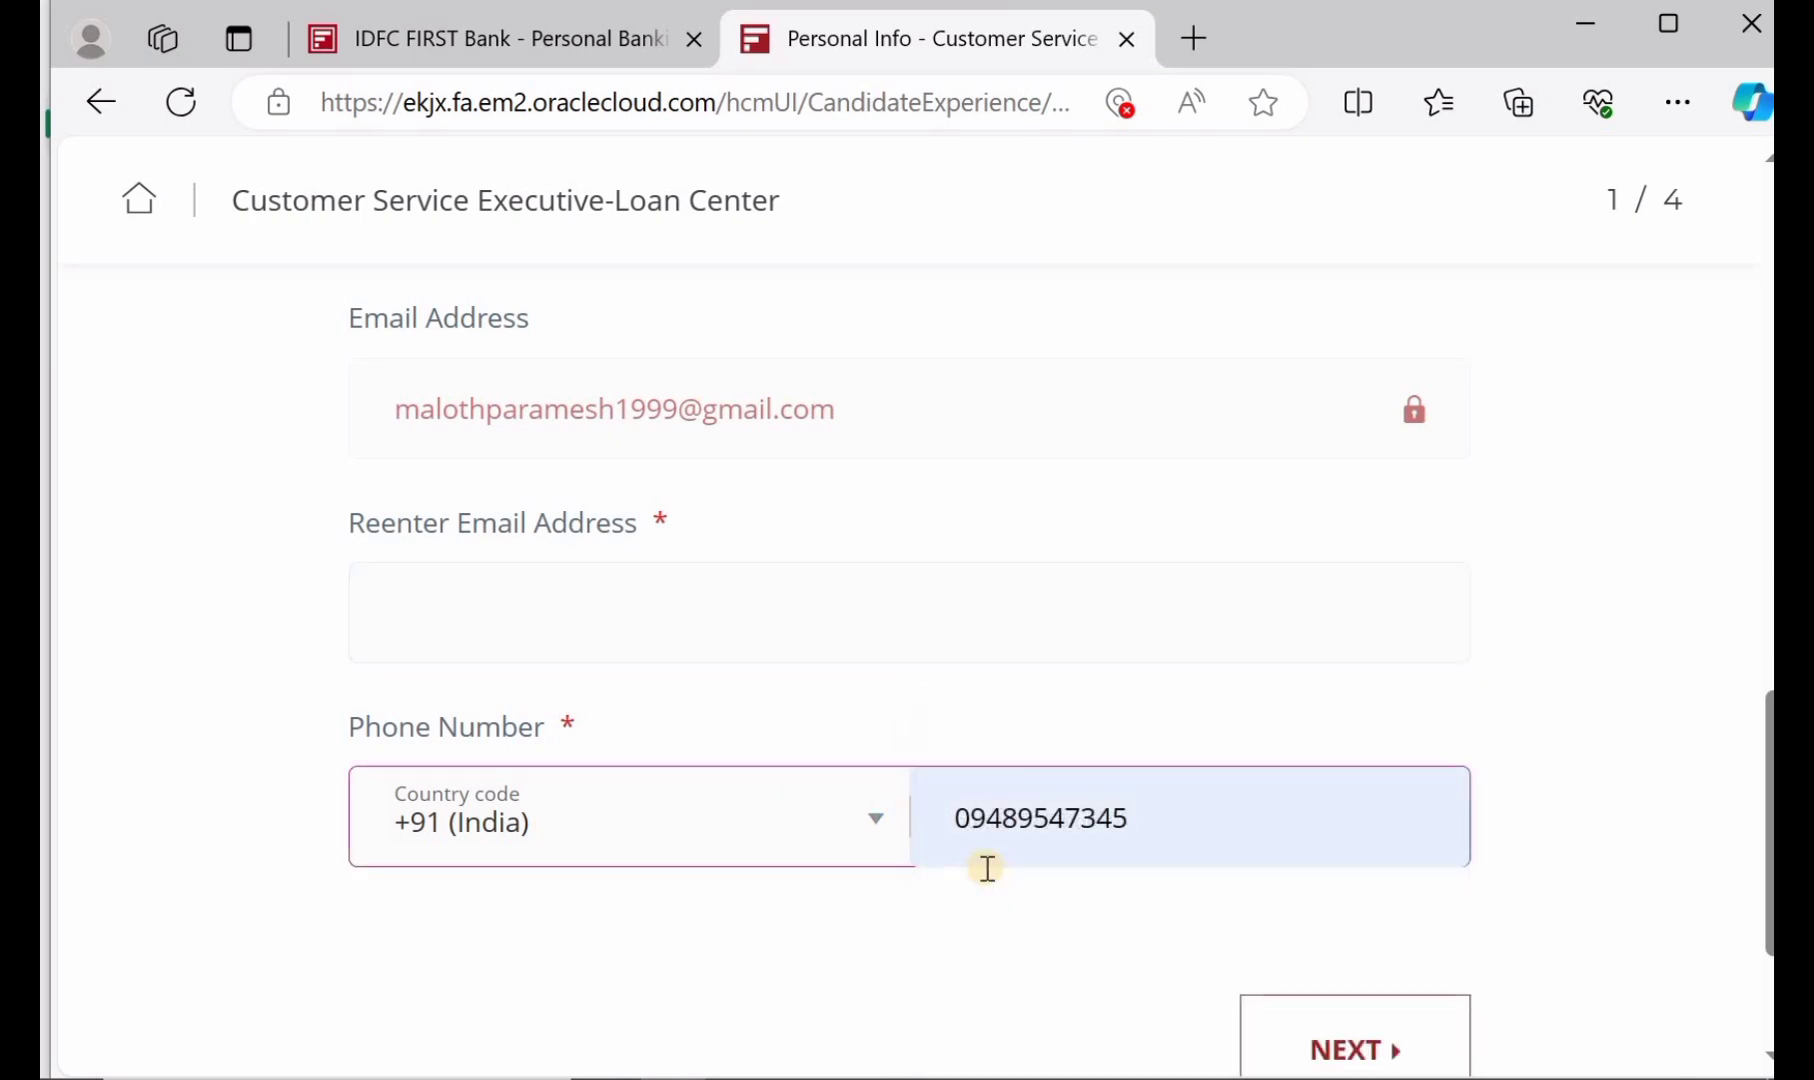
{"action": "scroll", "coordinate": [1150, 880], "scroll_direction": "down", "scroll_amount": 2}
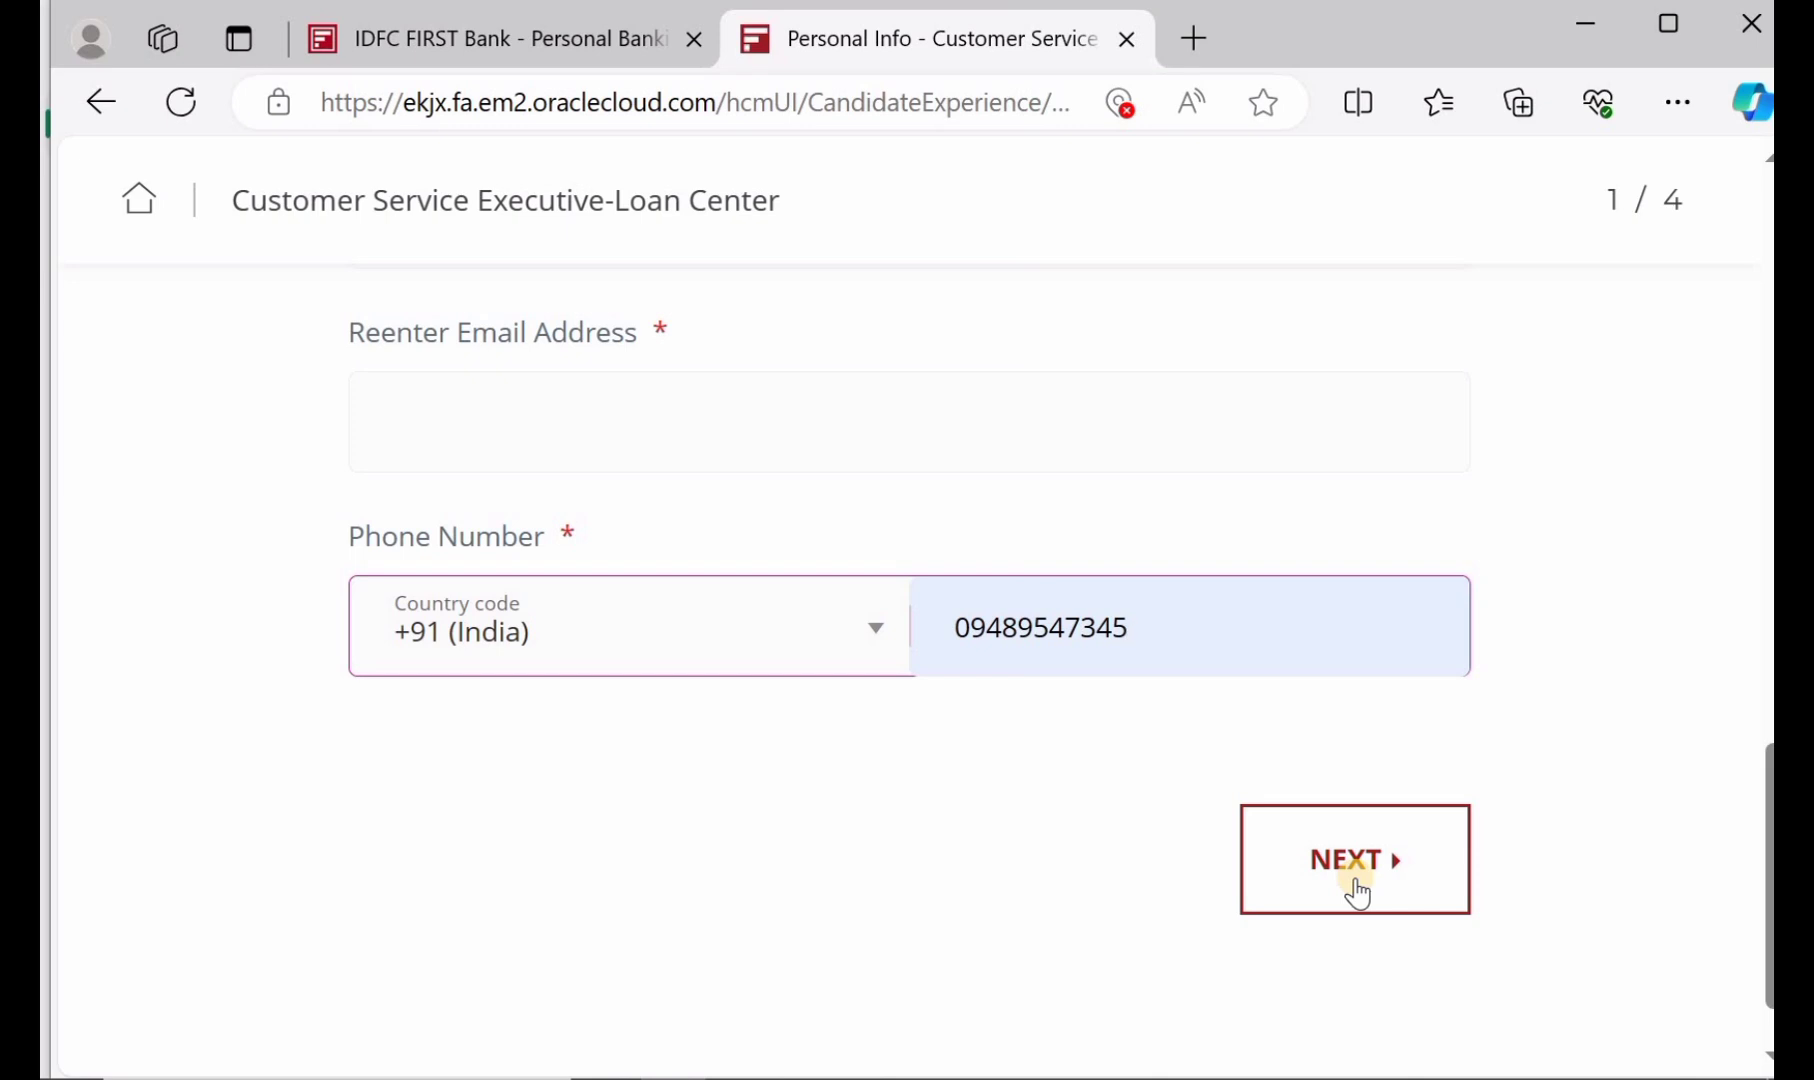
On step 2 of 4, choose Male for Gender and Single for Marital Status
{"action": "left_click", "coordinate": [1357, 890]}
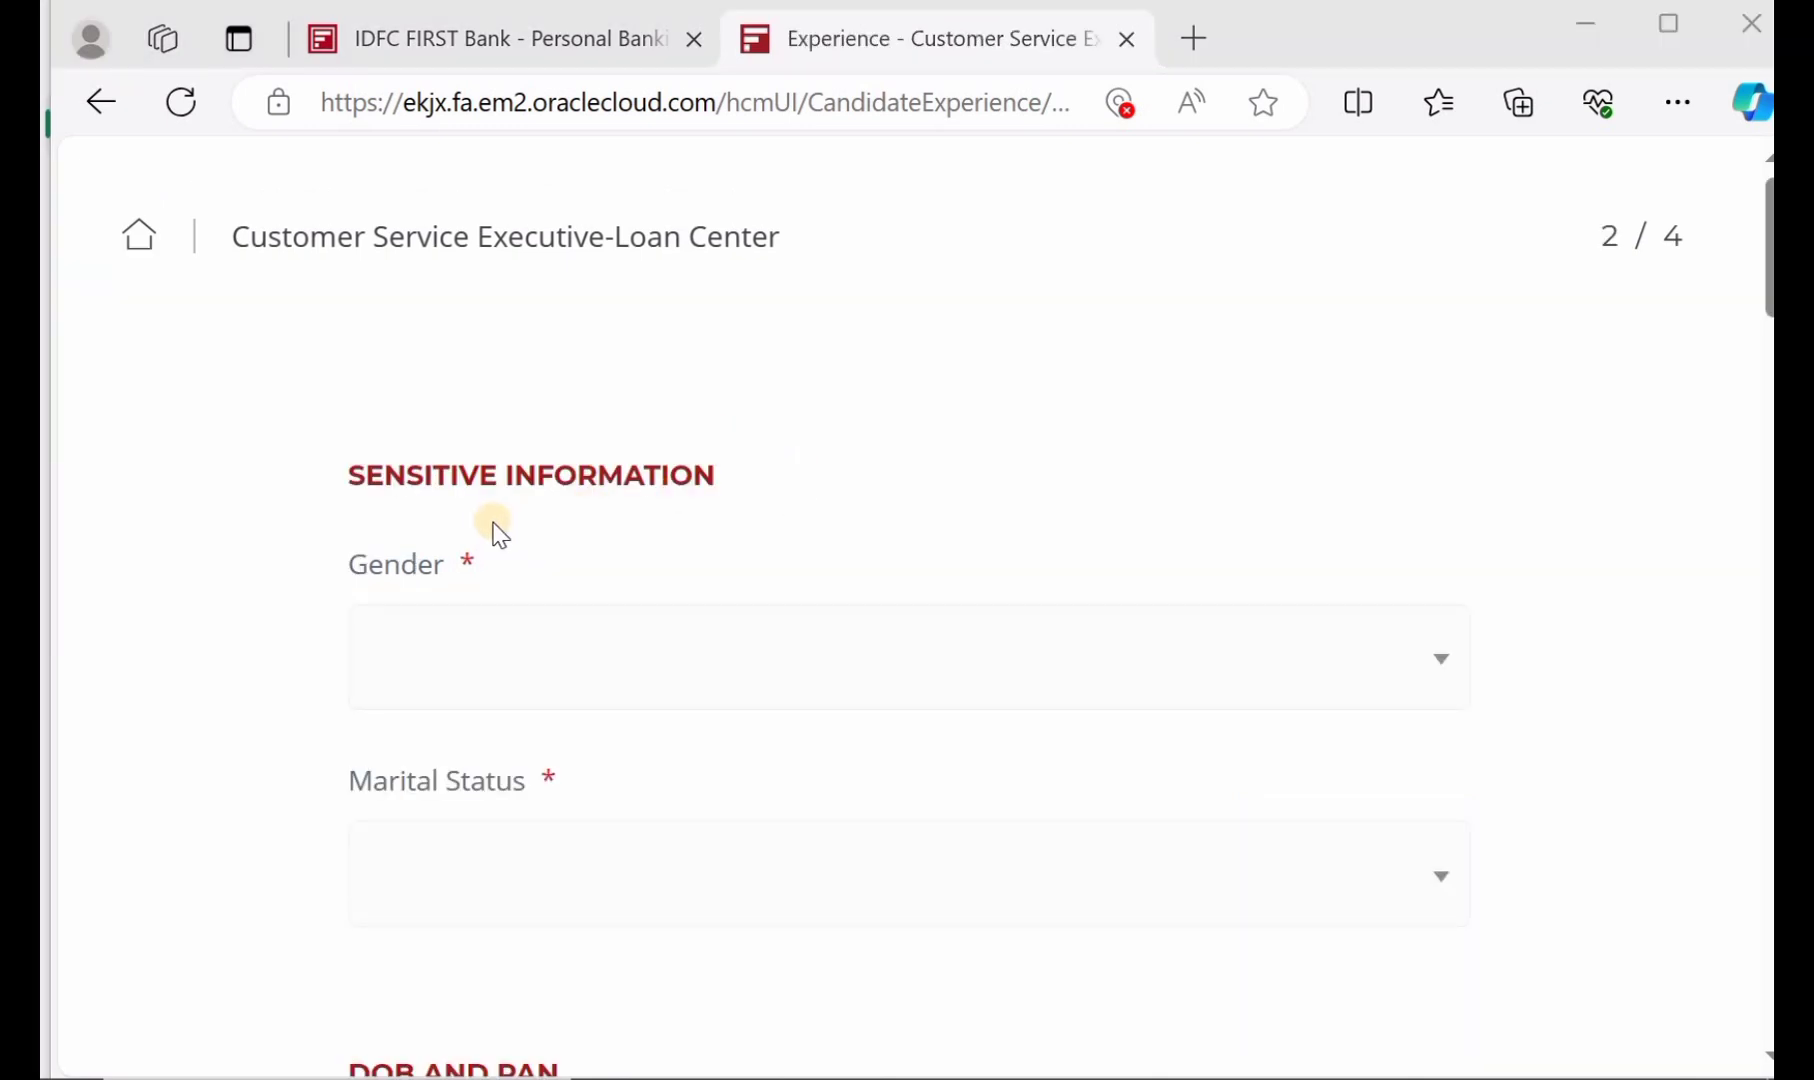
{"action": "scroll", "coordinate": [500, 535], "scroll_direction": "down", "scroll_amount": 2}
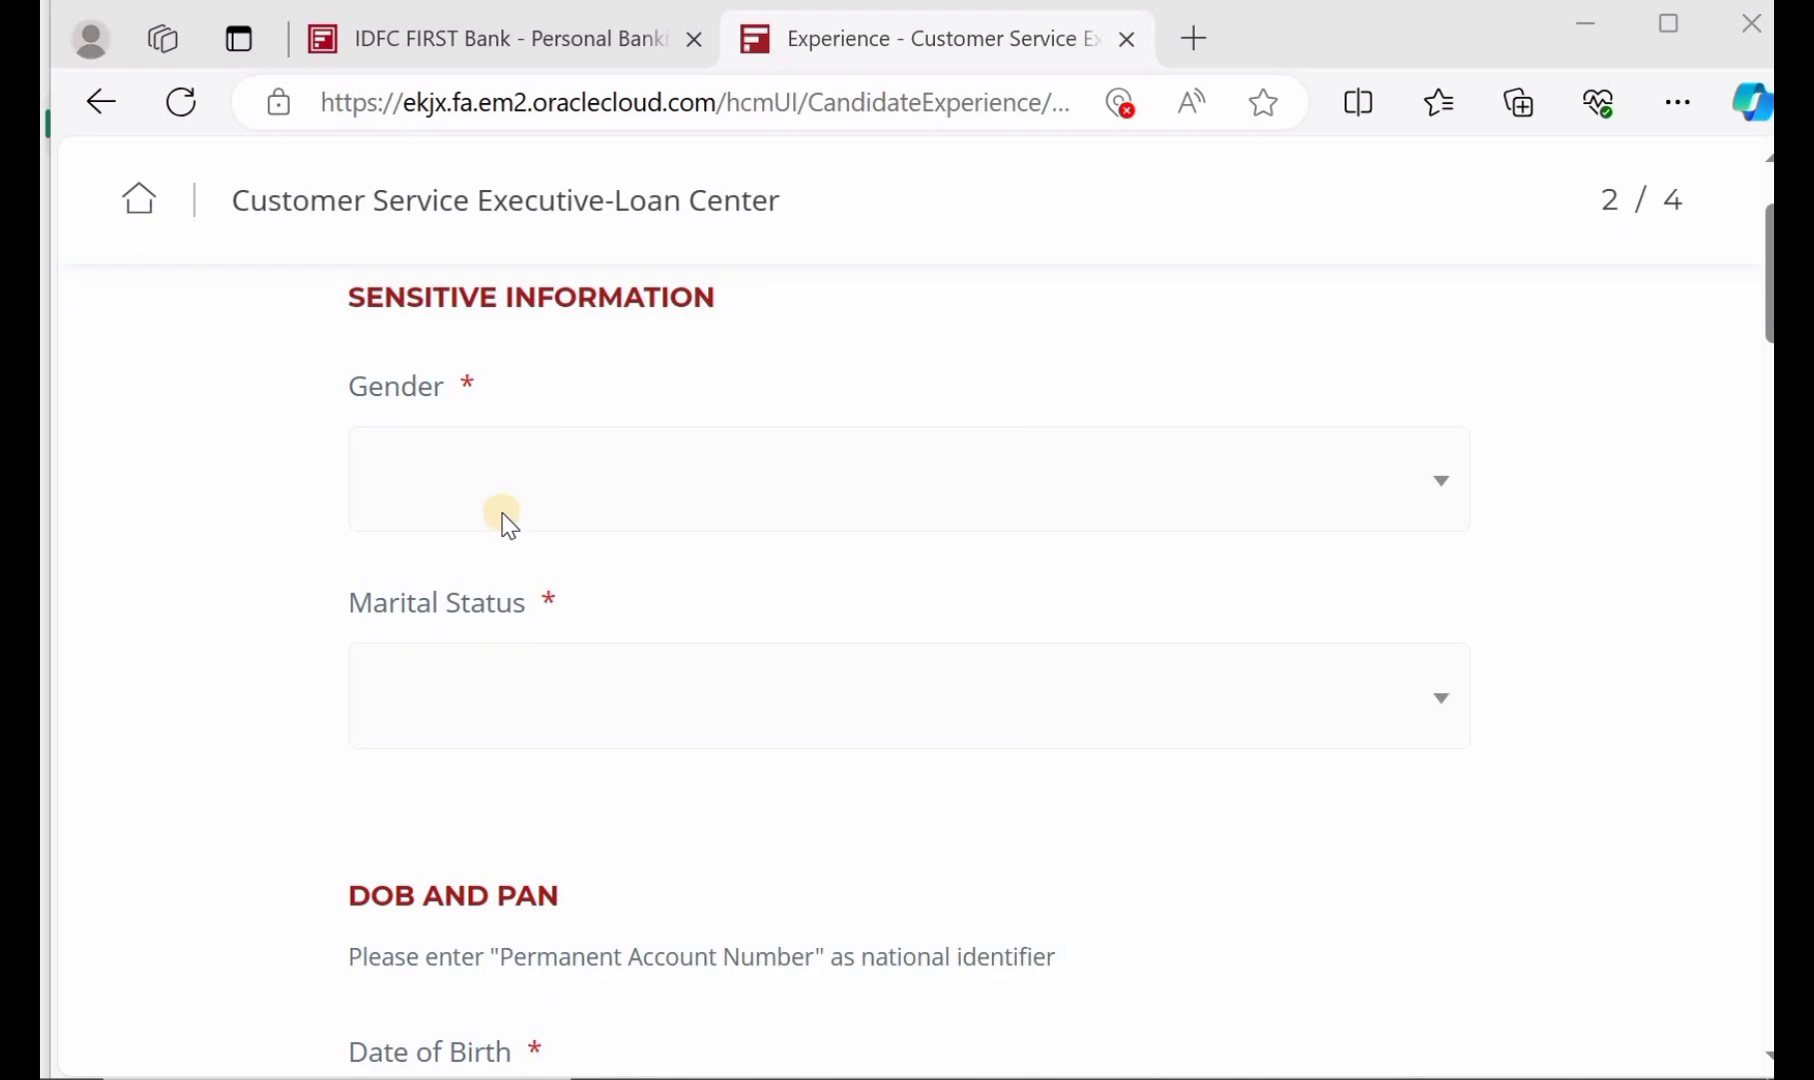
{"action": "left_click", "coordinate": [508, 522]}
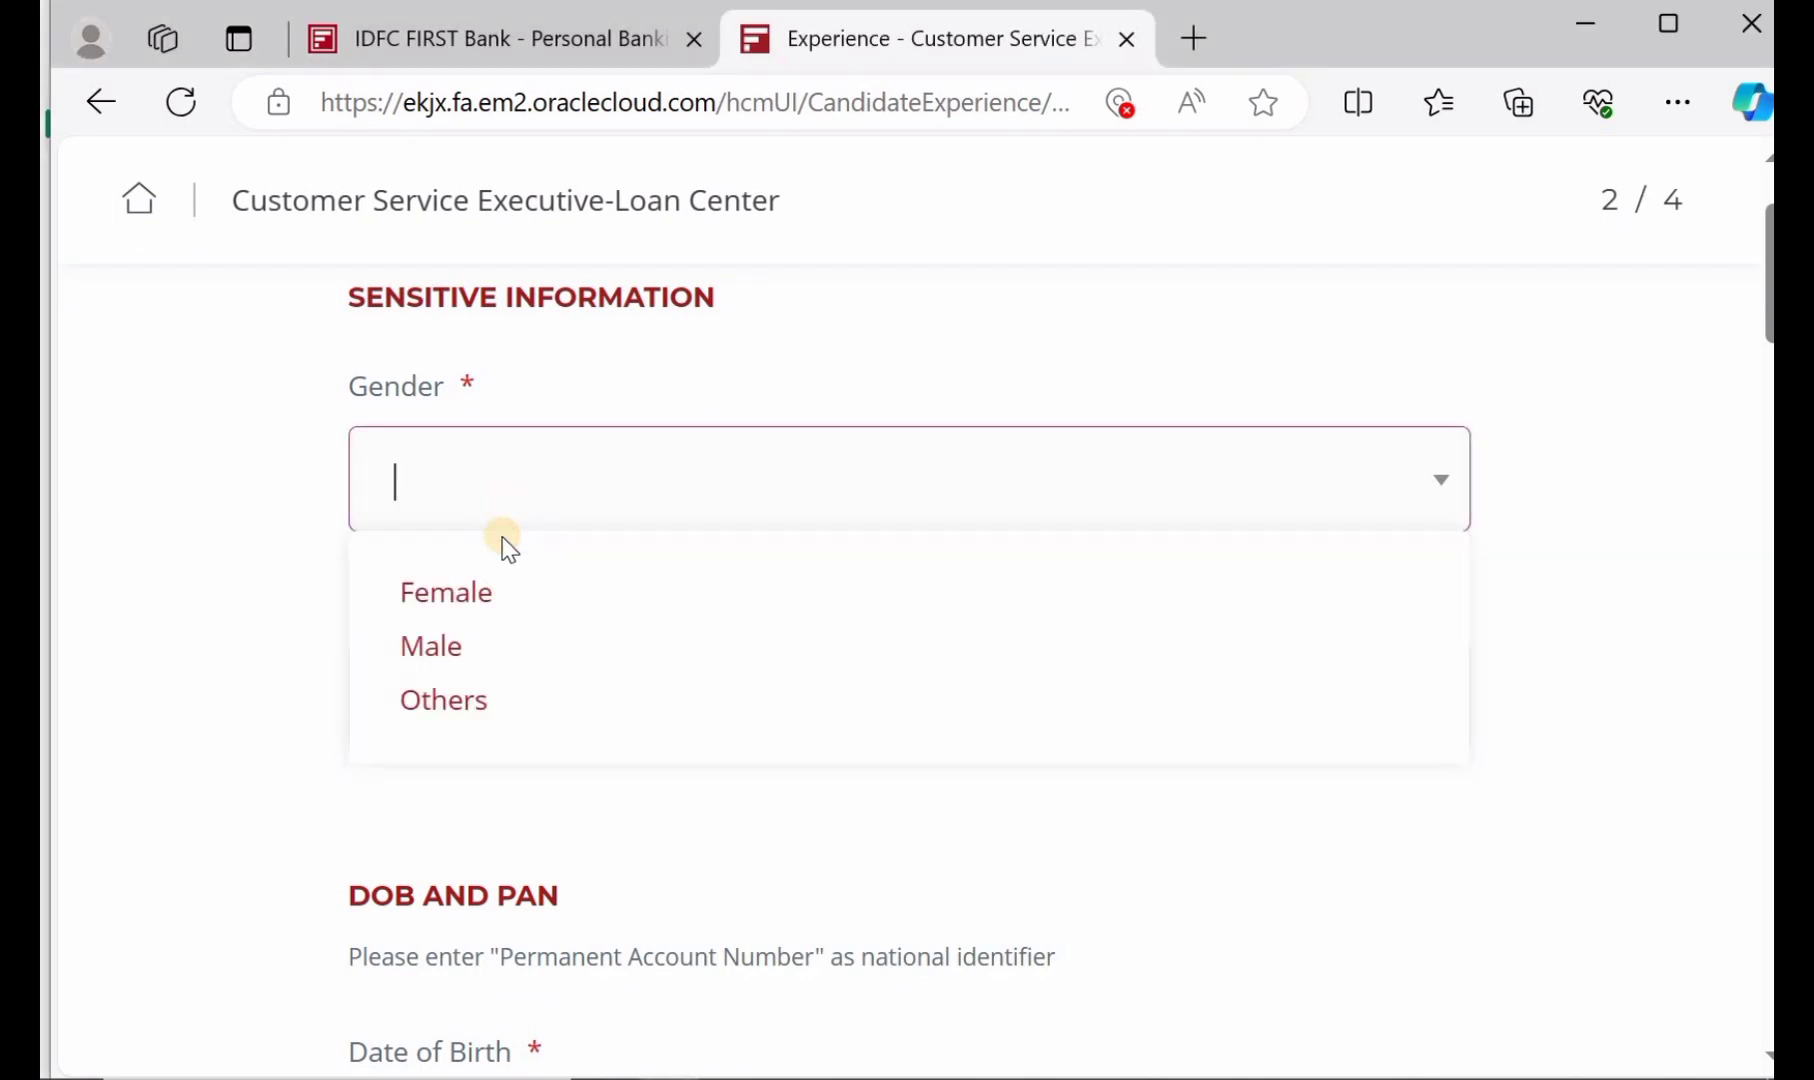
{"action": "left_click", "coordinate": [508, 646]}
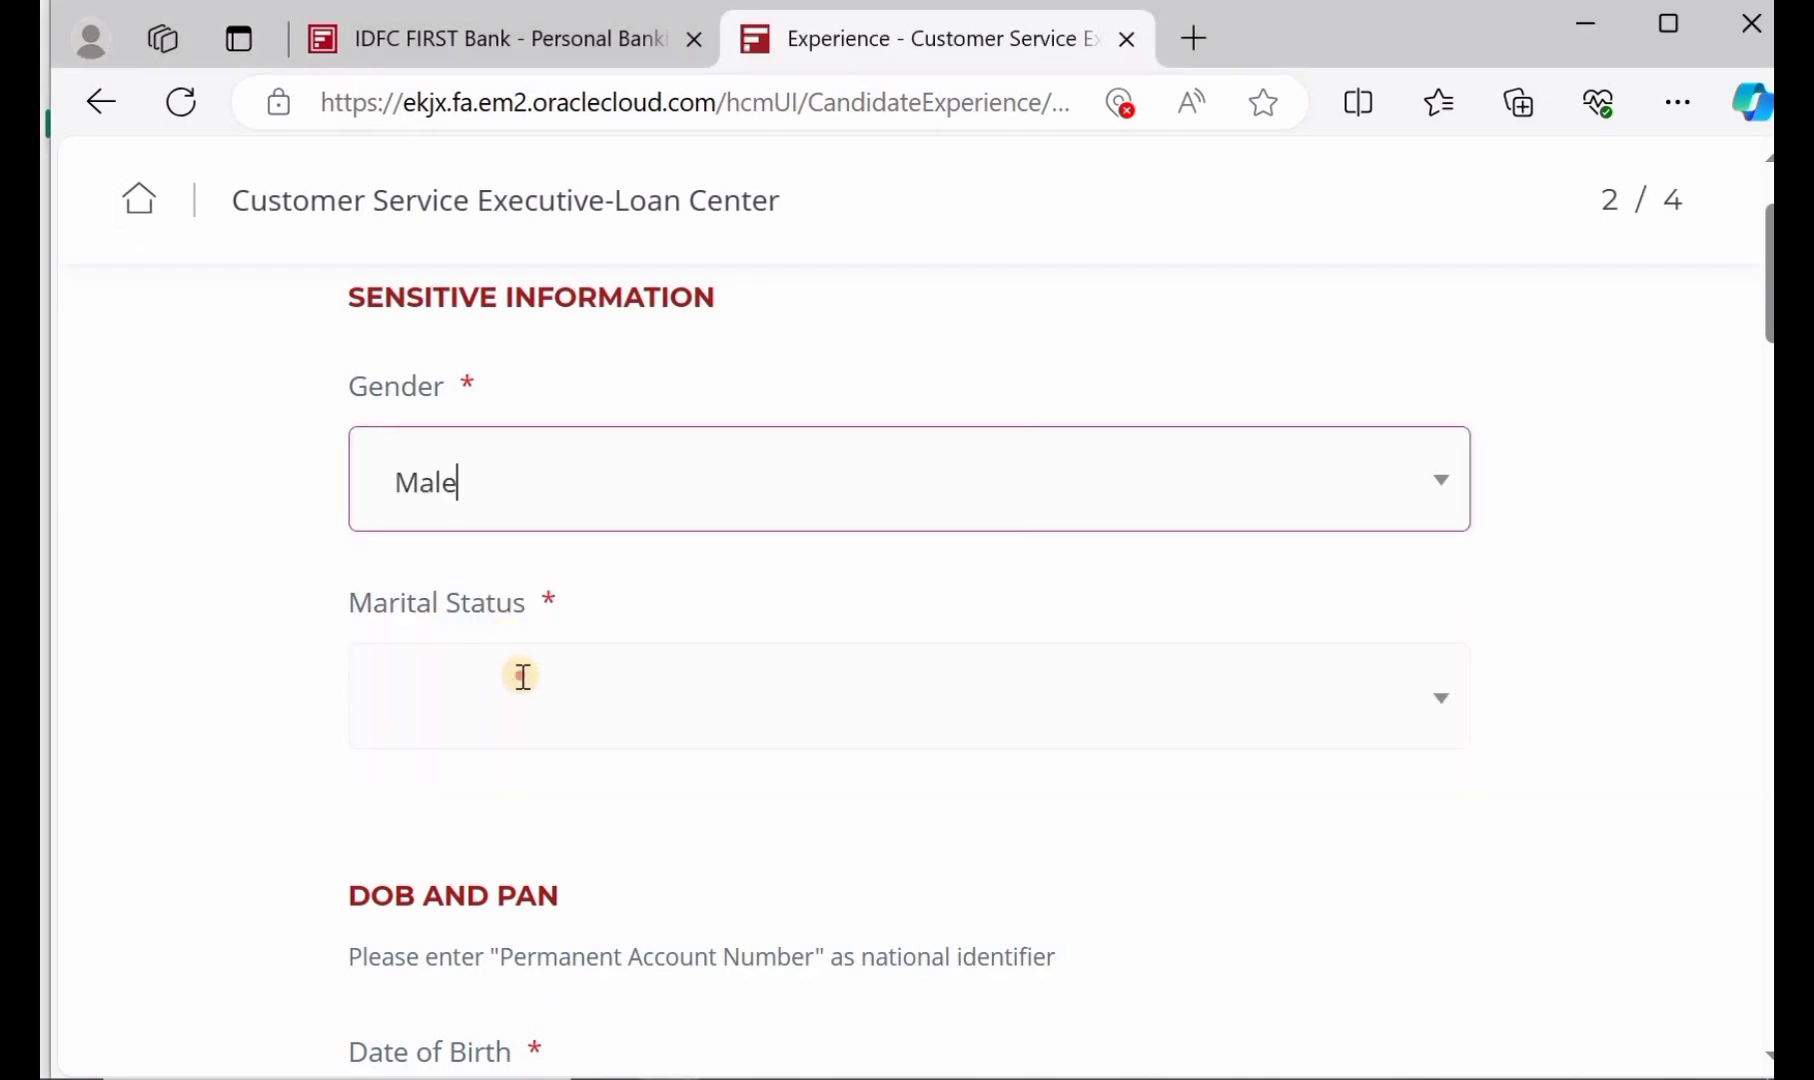
{"action": "left_click", "coordinate": [522, 676]}
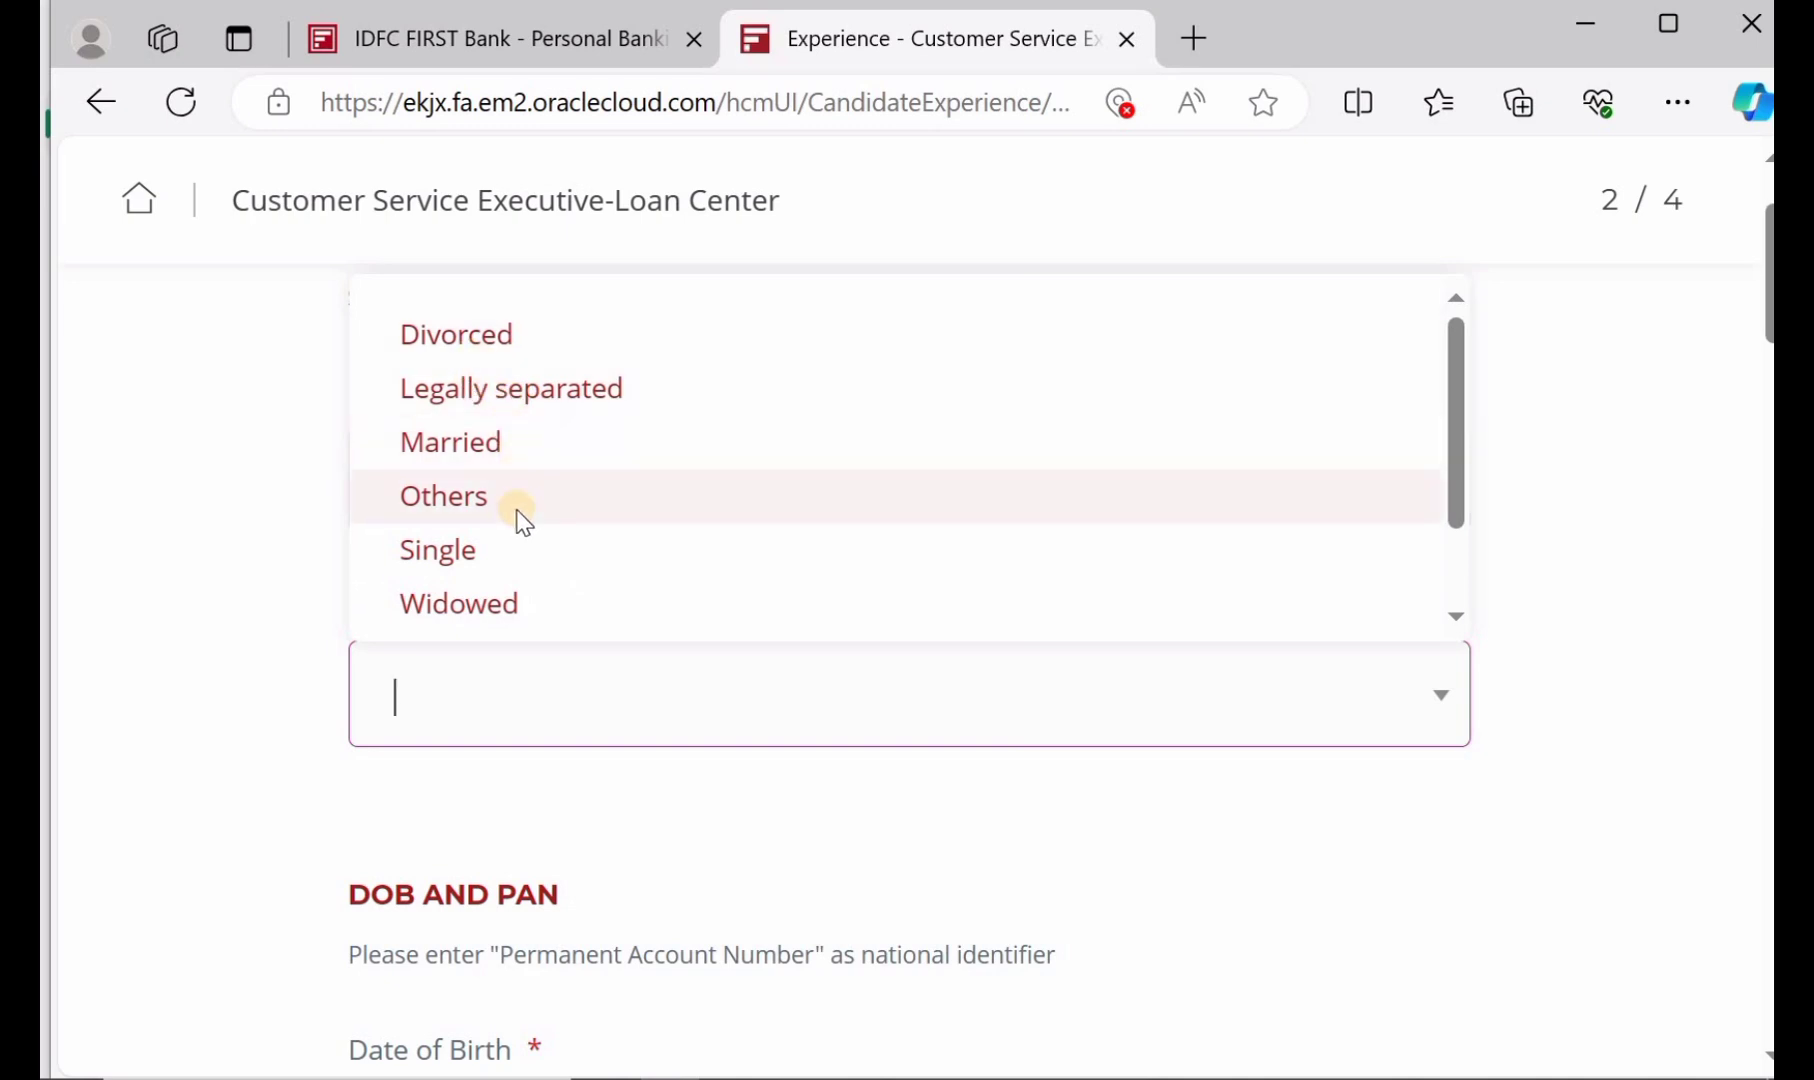
{"action": "left_click", "coordinate": [519, 556]}
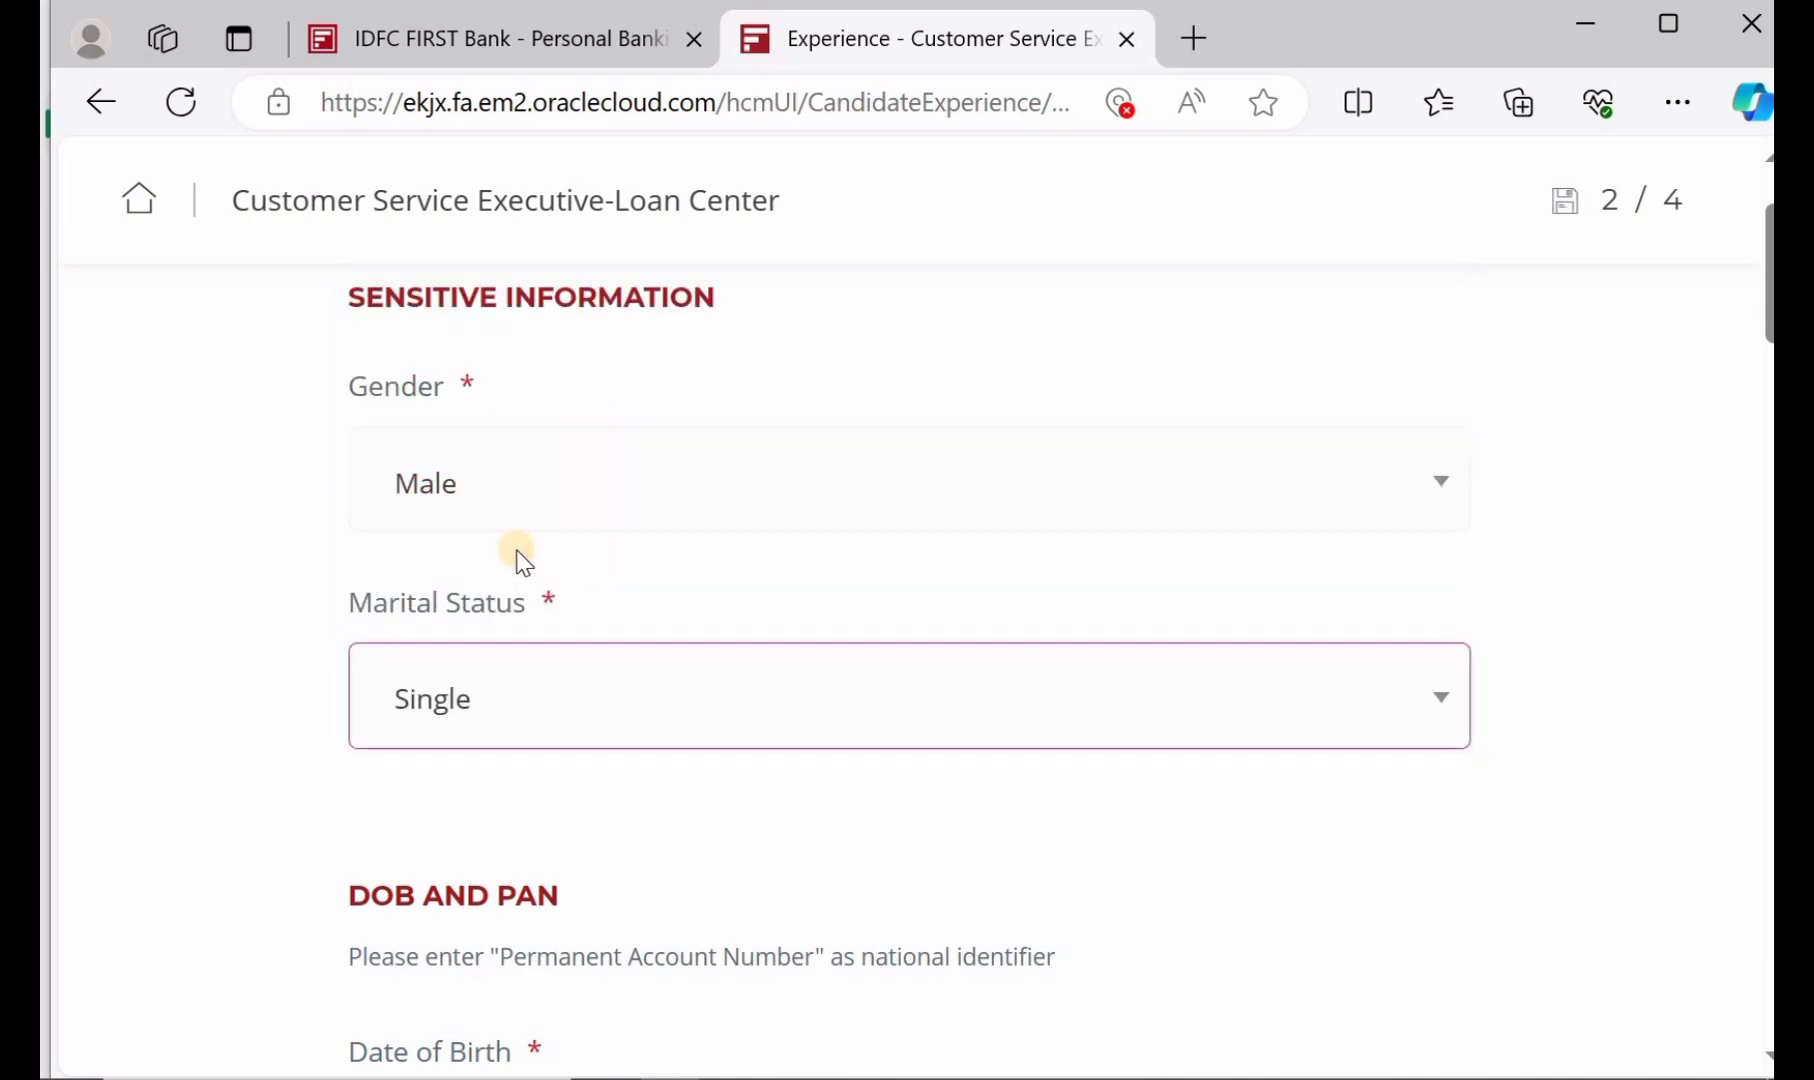
{"action": "scroll", "coordinate": [519, 560], "scroll_direction": "down", "scroll_amount": 2}
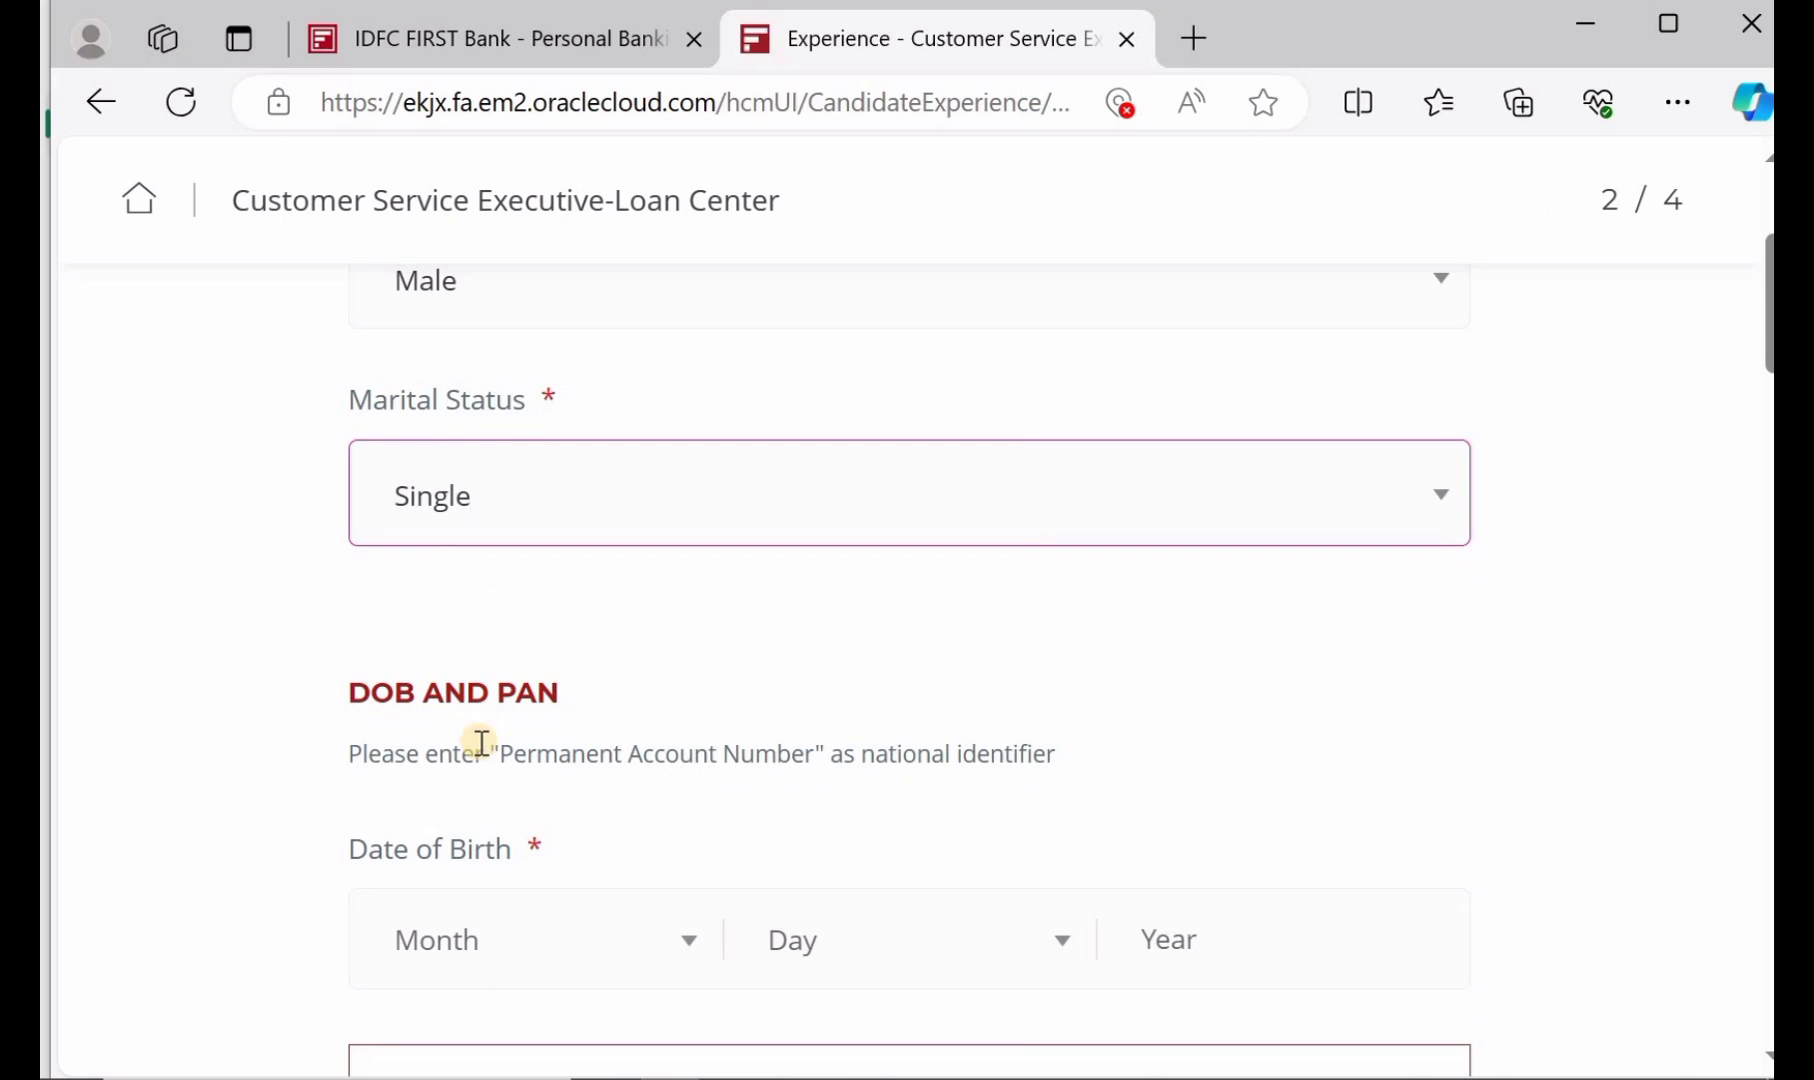
{"action": "scroll", "coordinate": [481, 742], "scroll_direction": "down", "scroll_amount": 1}
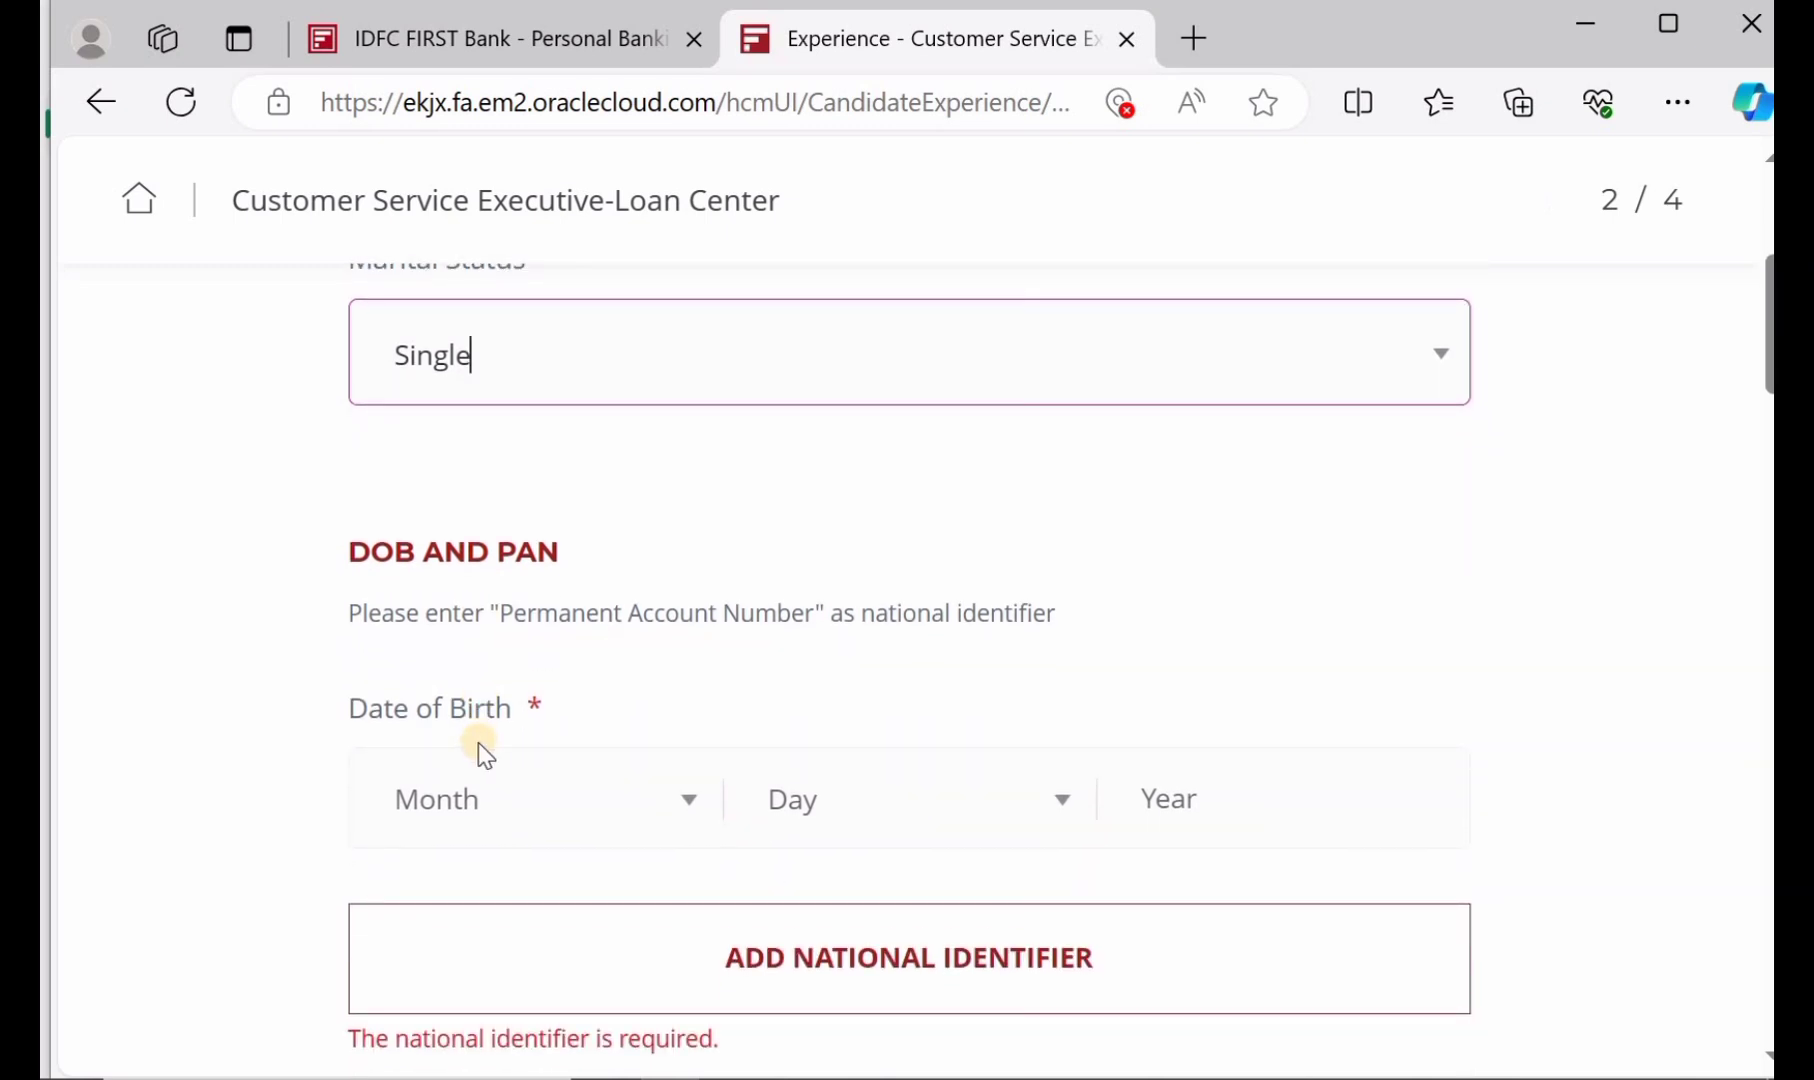
Enter the Date of Birth as month May, day 1, year 2001
{"action": "left_click", "coordinate": [498, 805]}
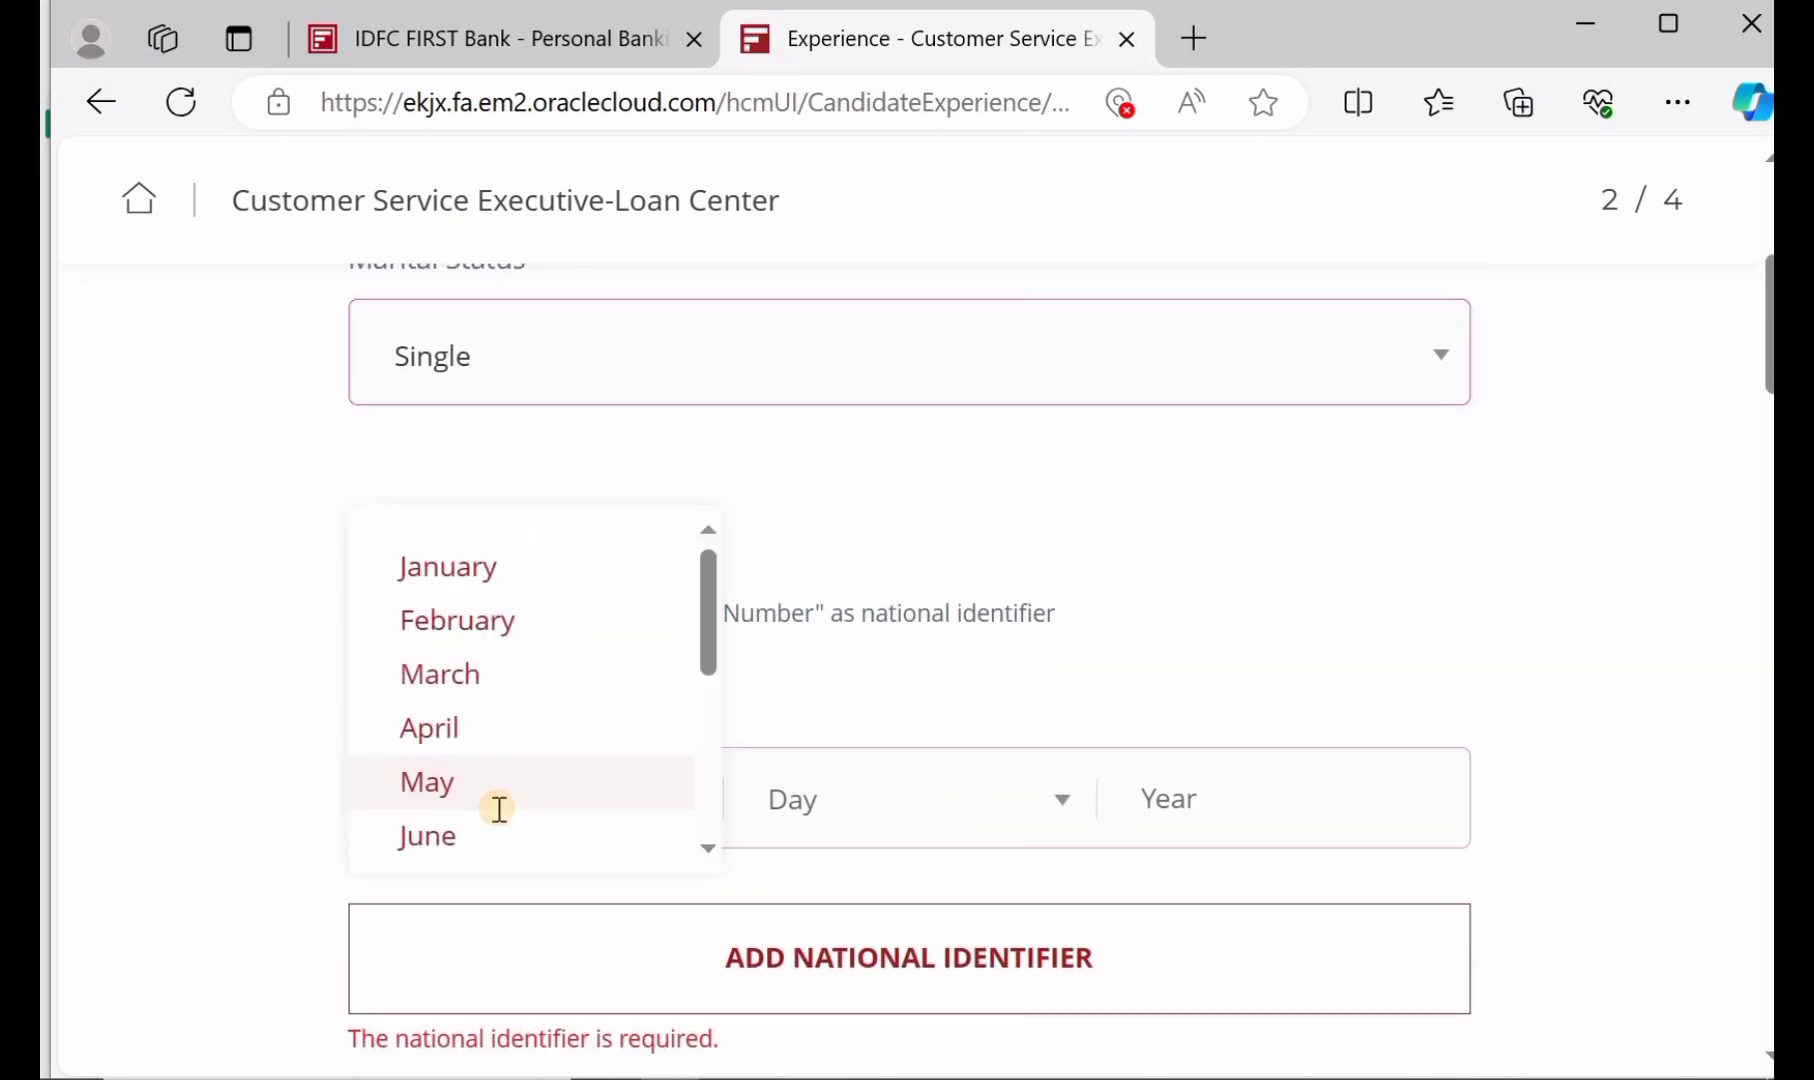
{"action": "left_click", "coordinate": [452, 656]}
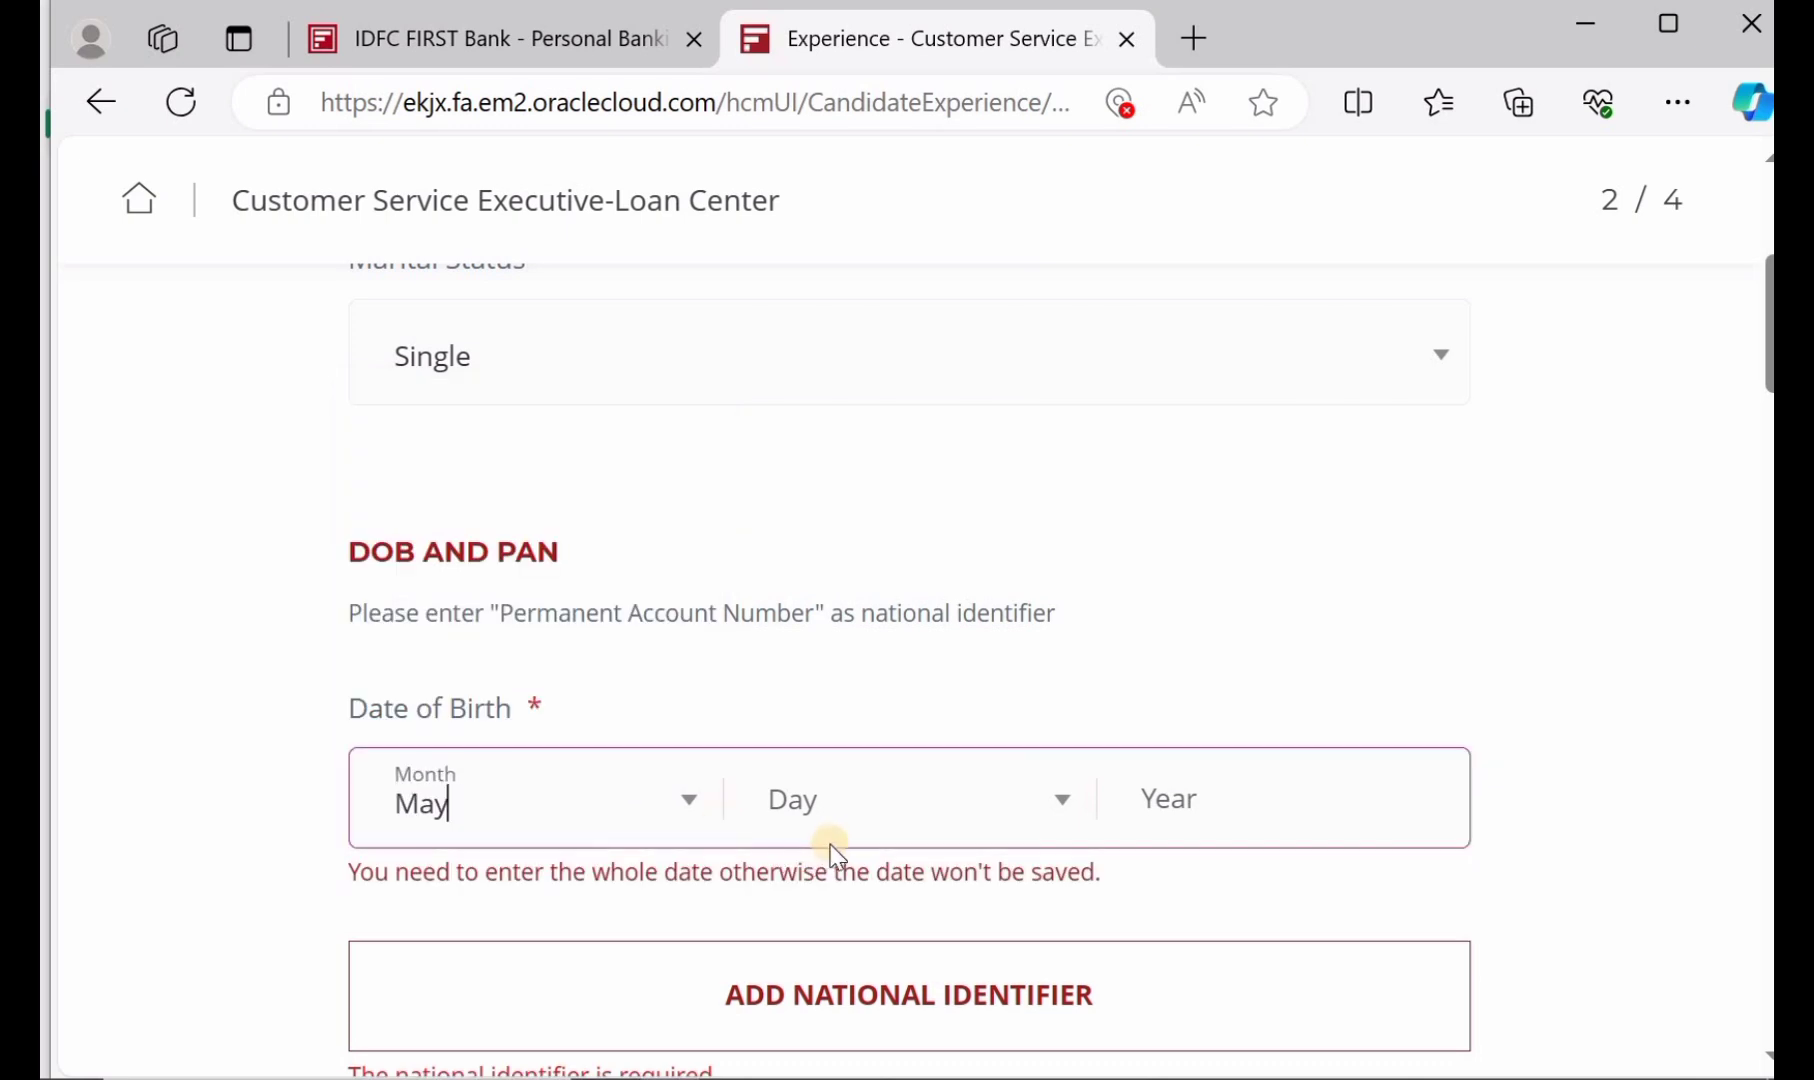
{"action": "left_click", "coordinate": [824, 806]}
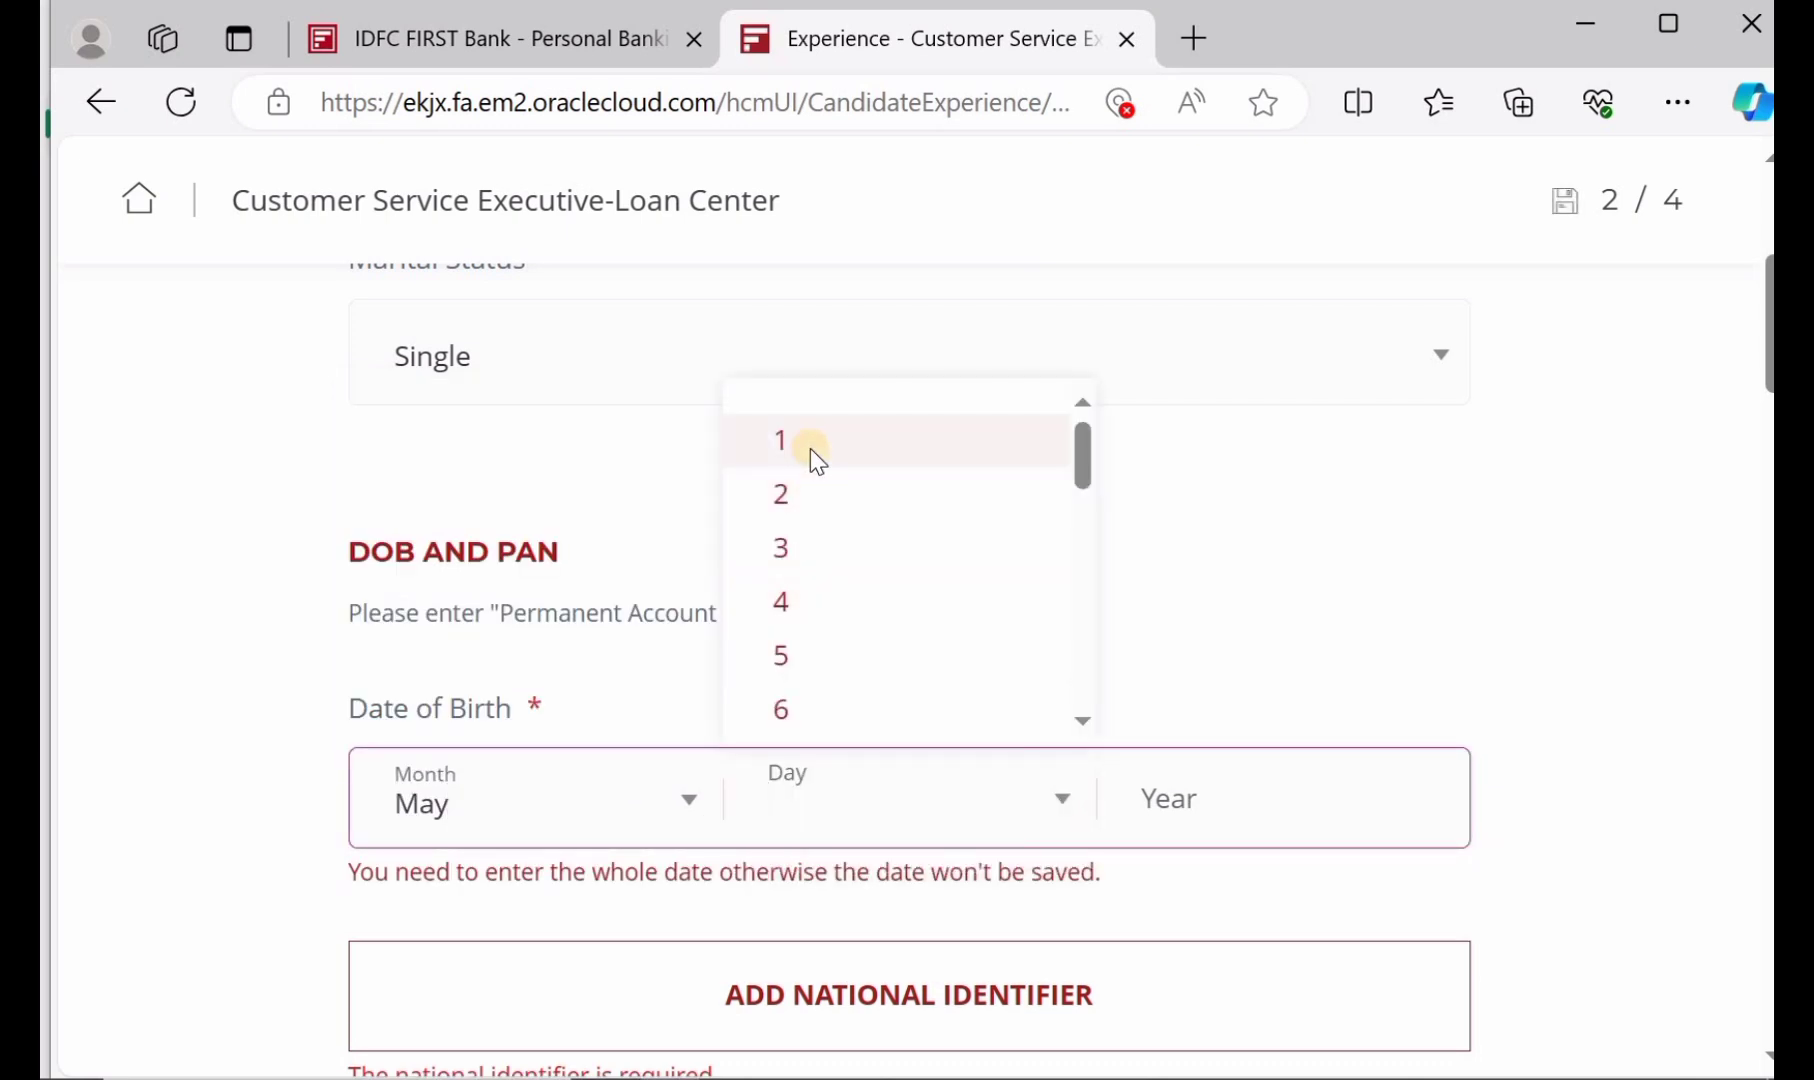
{"action": "left_click", "coordinate": [817, 460]}
{"action": "left_click", "coordinate": [1264, 802]}
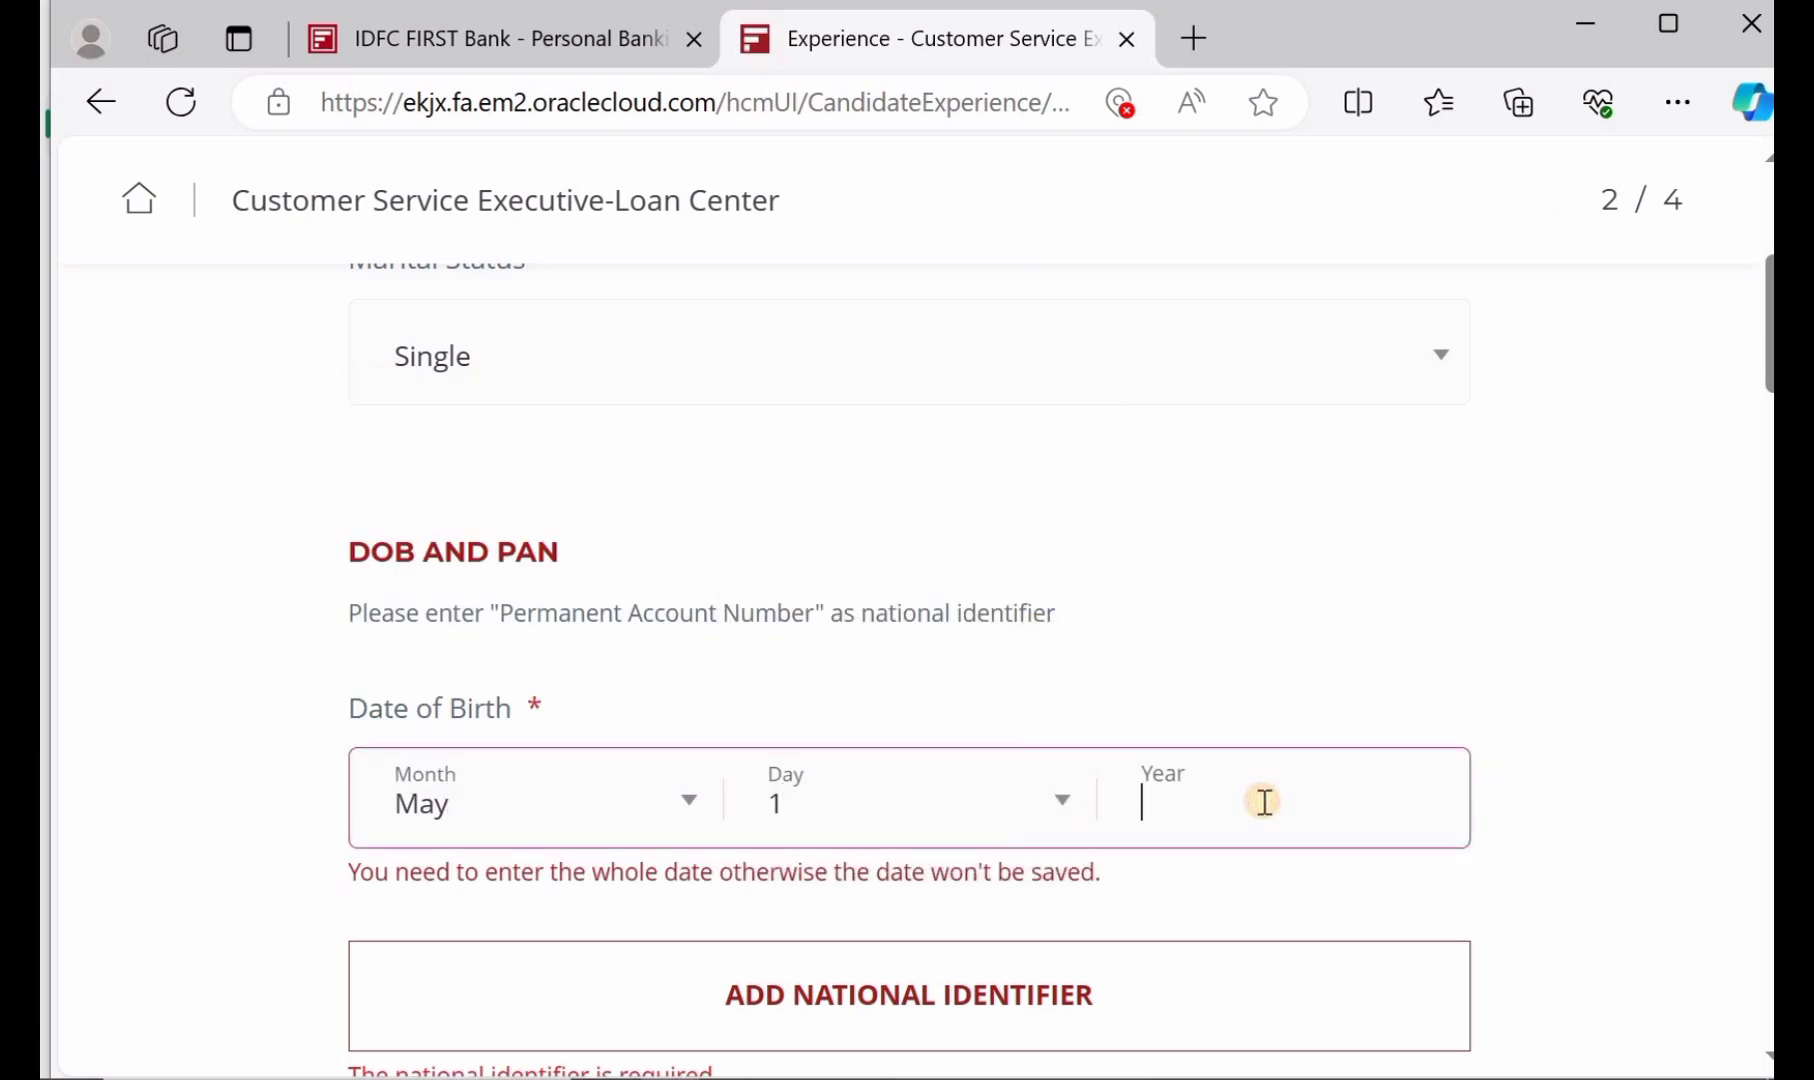
{"action": "type", "text": "2001"}
{"action": "scroll", "coordinate": [885, 828], "scroll_direction": "down", "scroll_amount": 2}
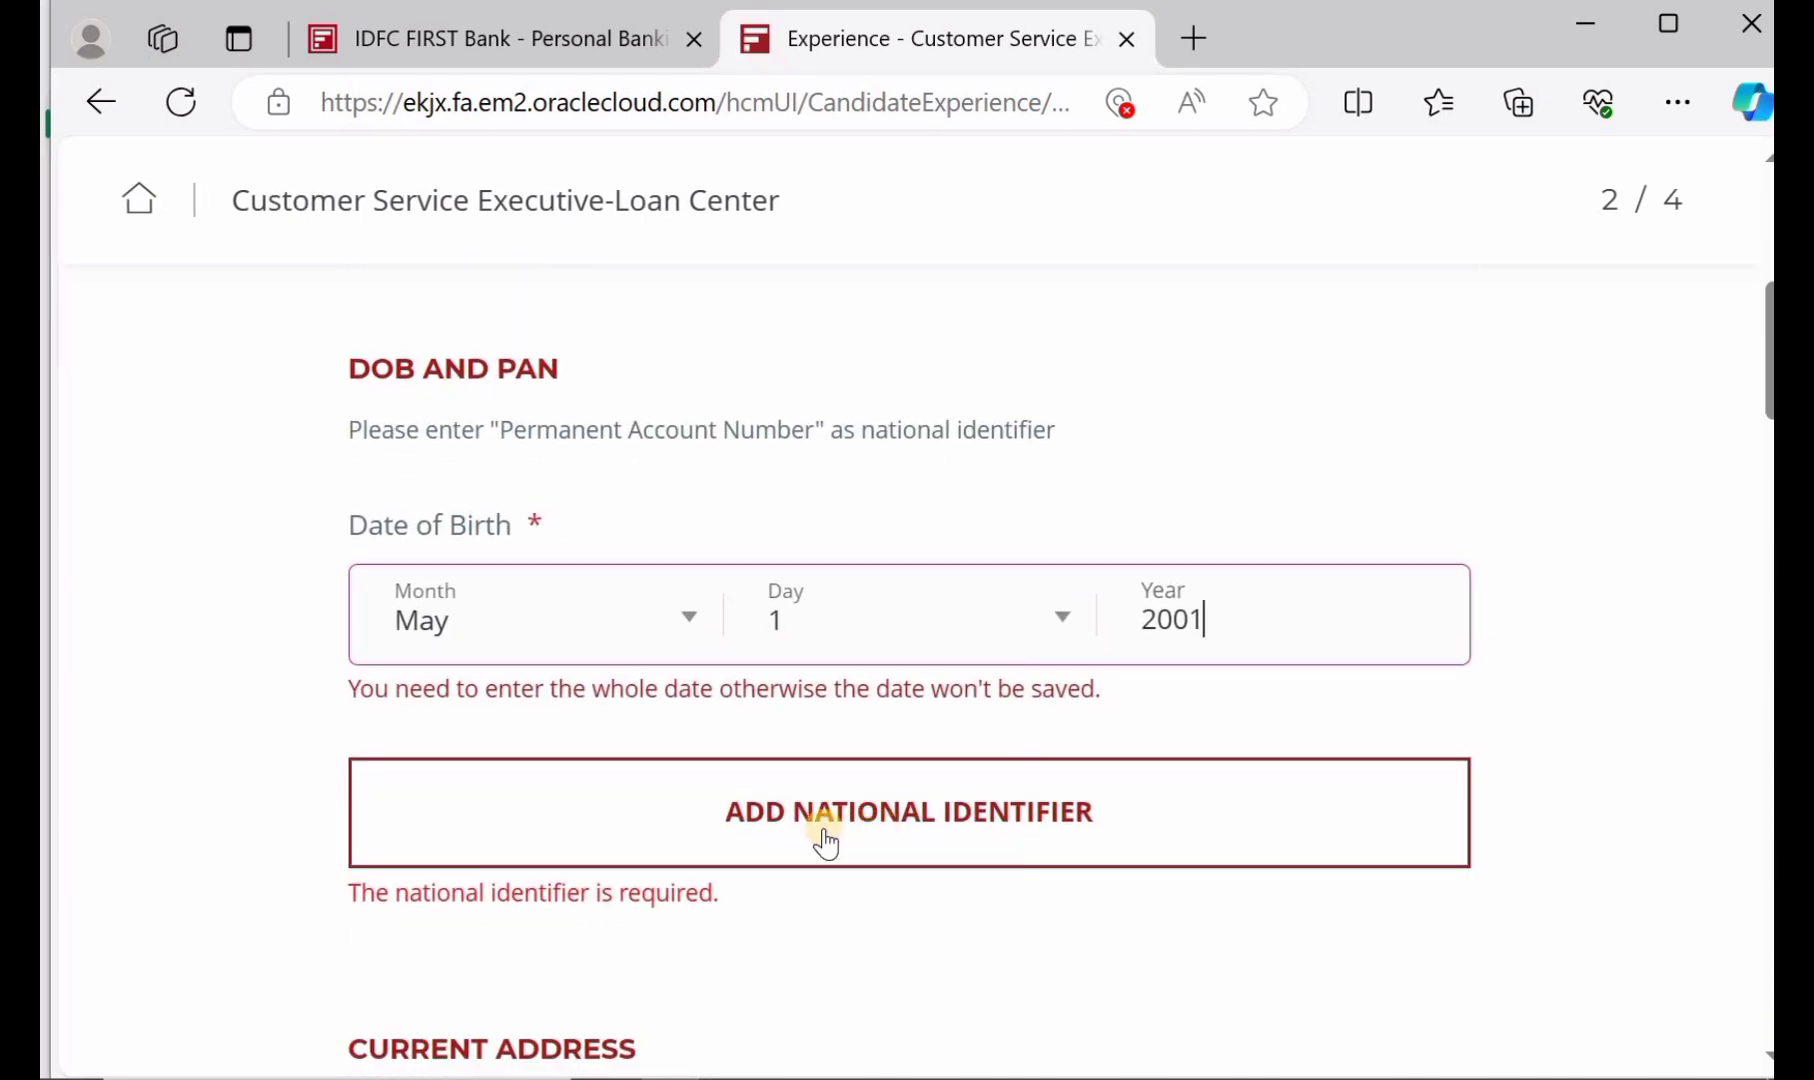
Add and save an India Permanent Account Number as the applicant's national identifier
{"action": "left_click", "coordinate": [825, 840]}
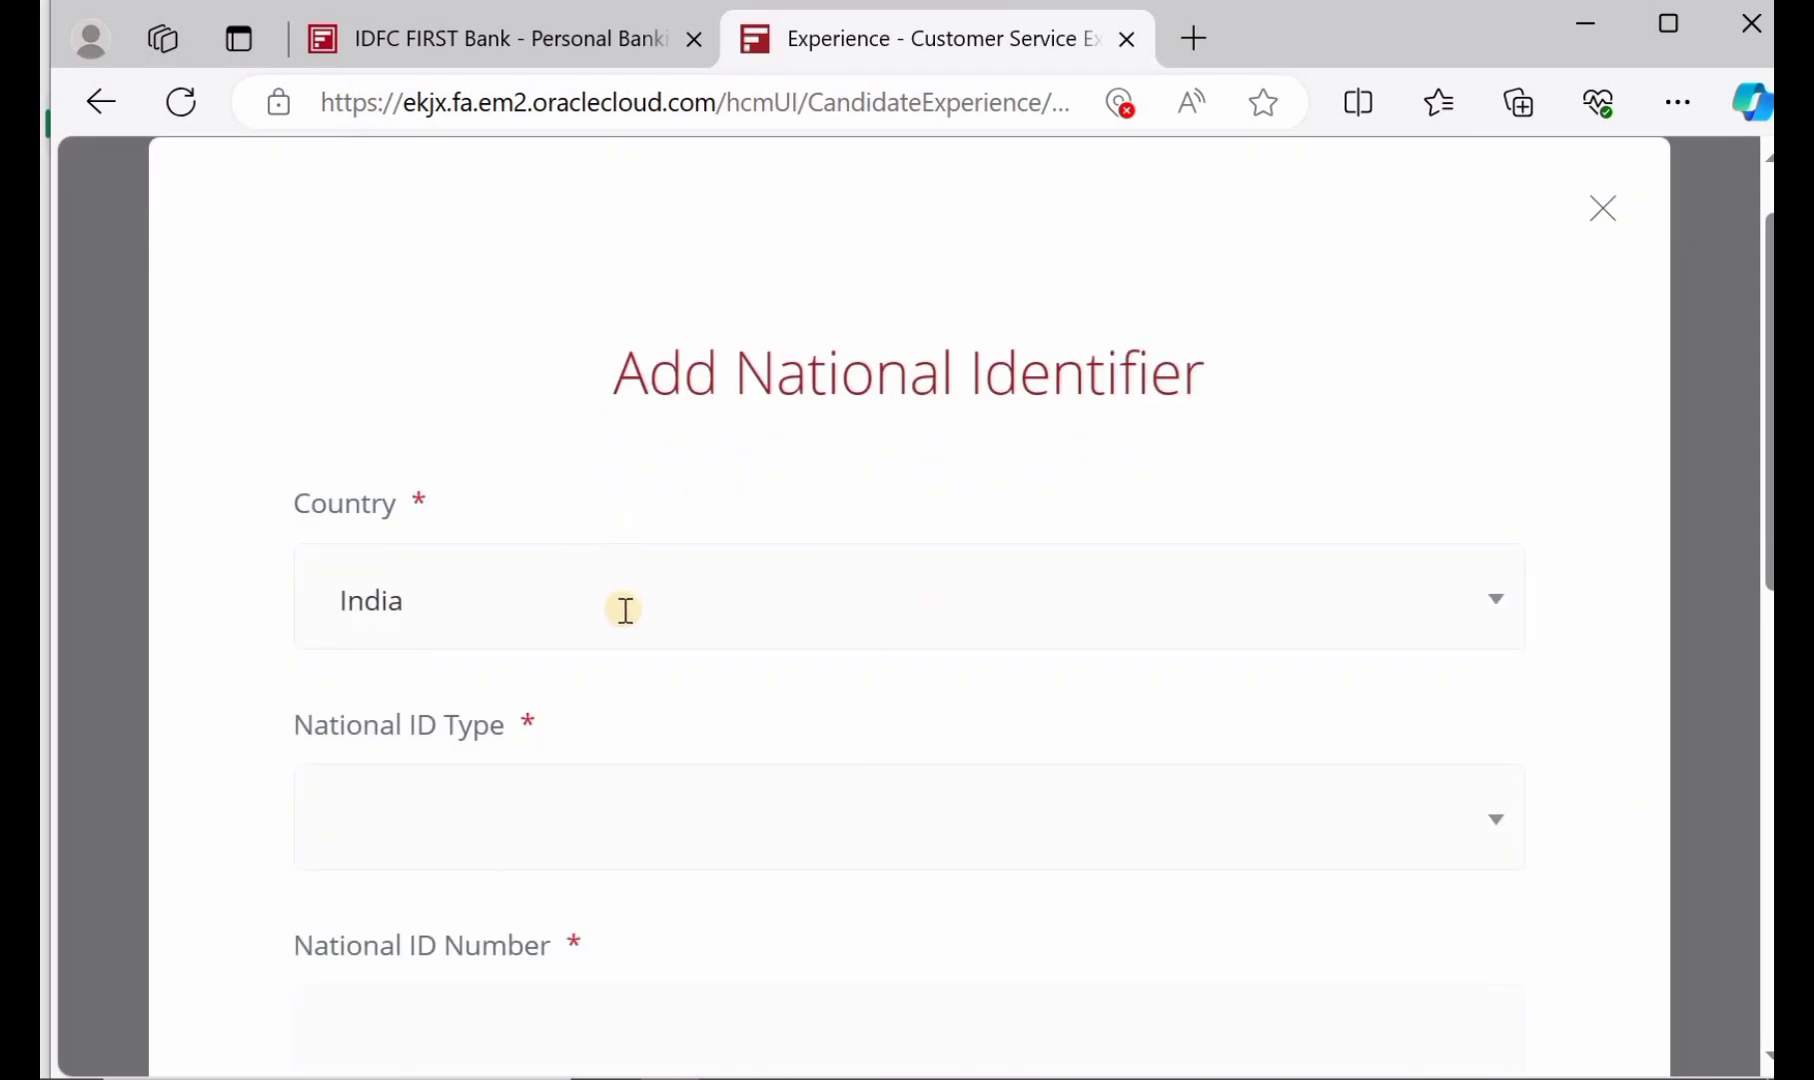
{"action": "scroll", "coordinate": [625, 610], "scroll_direction": "down", "scroll_amount": 1}
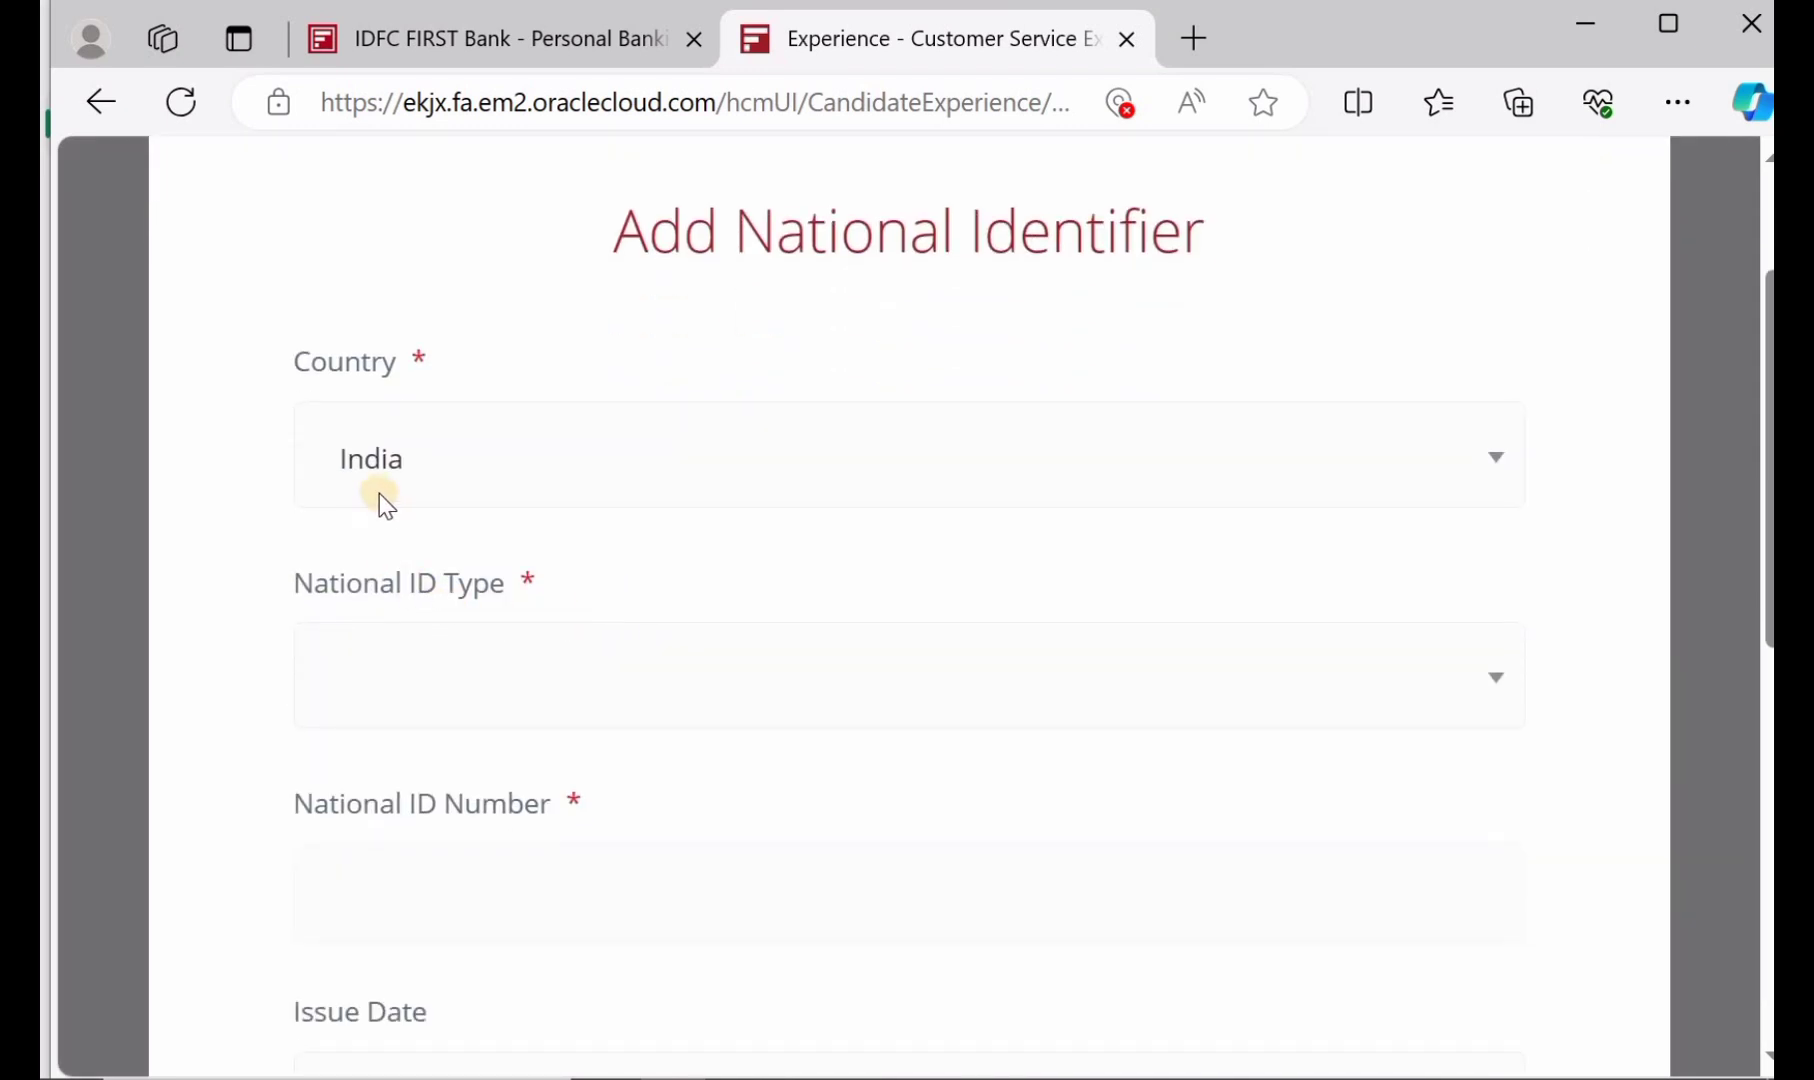
{"action": "left_click", "coordinate": [577, 668]}
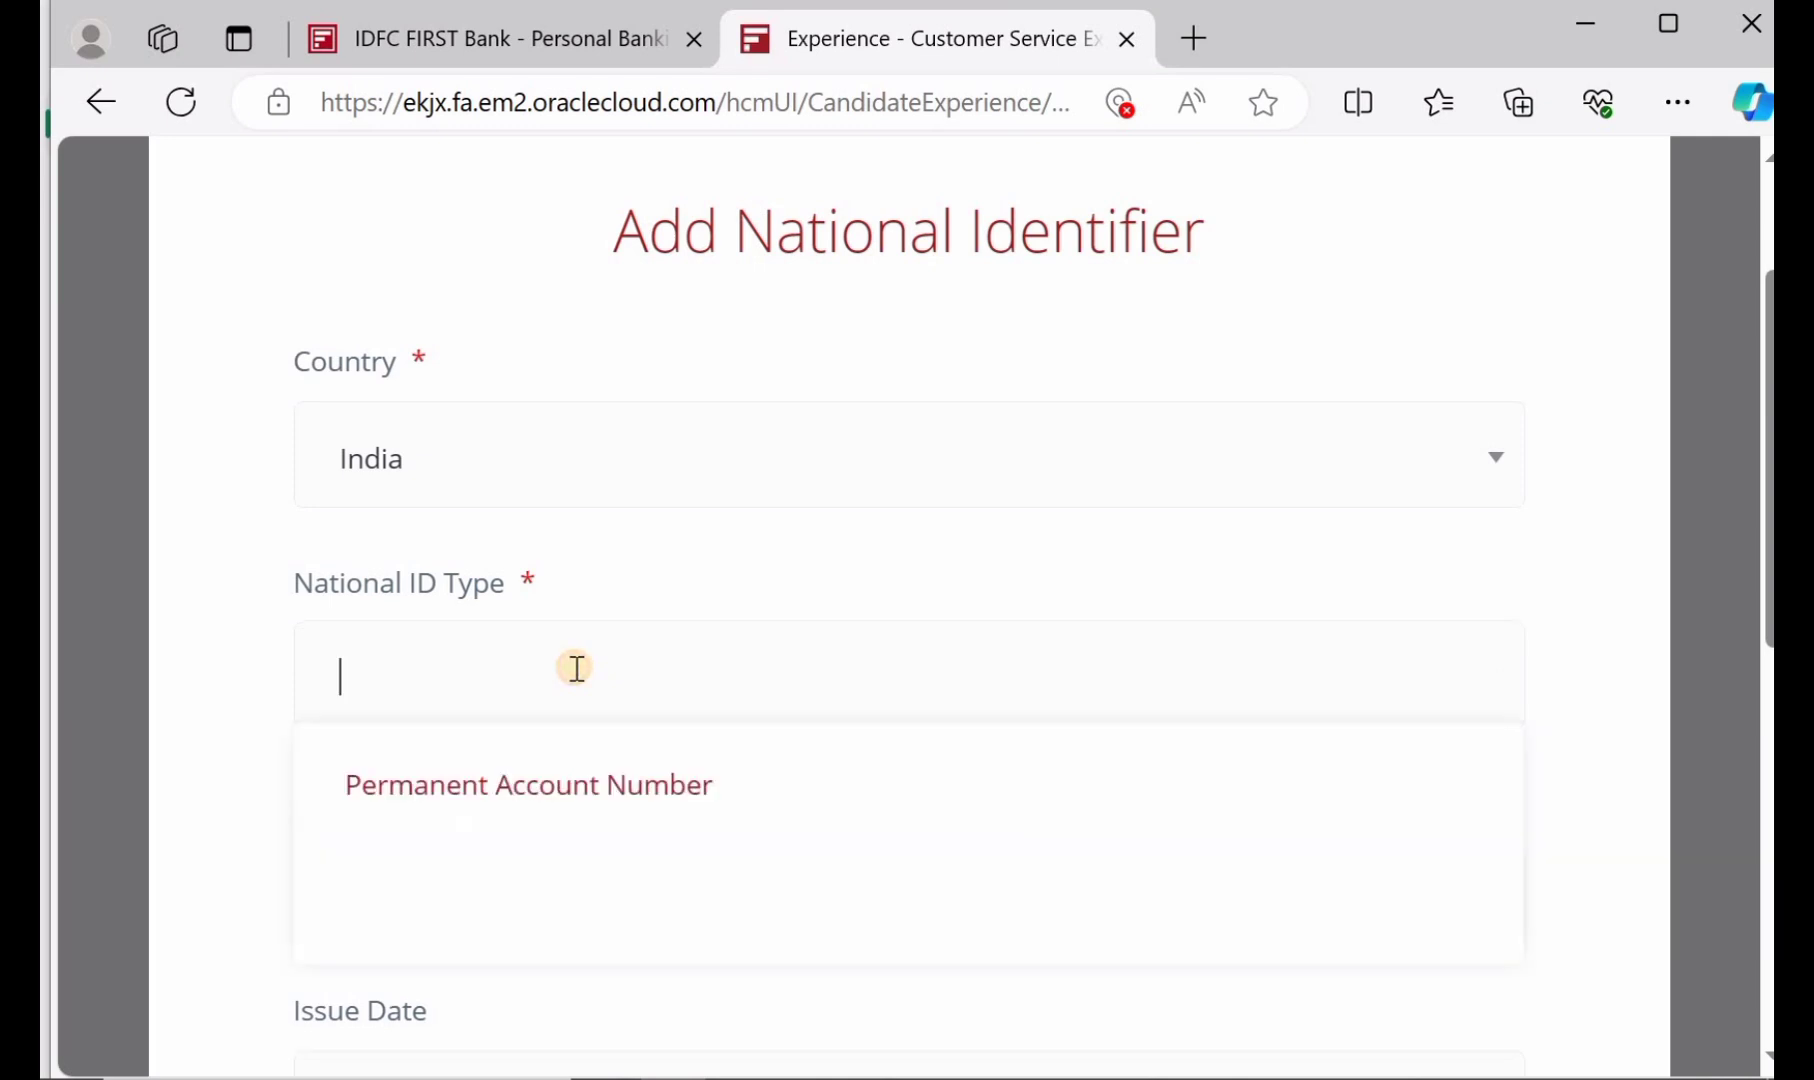
{"action": "left_click", "coordinate": [648, 790]}
{"action": "scroll", "coordinate": [644, 792], "scroll_direction": "down", "scroll_amount": 1}
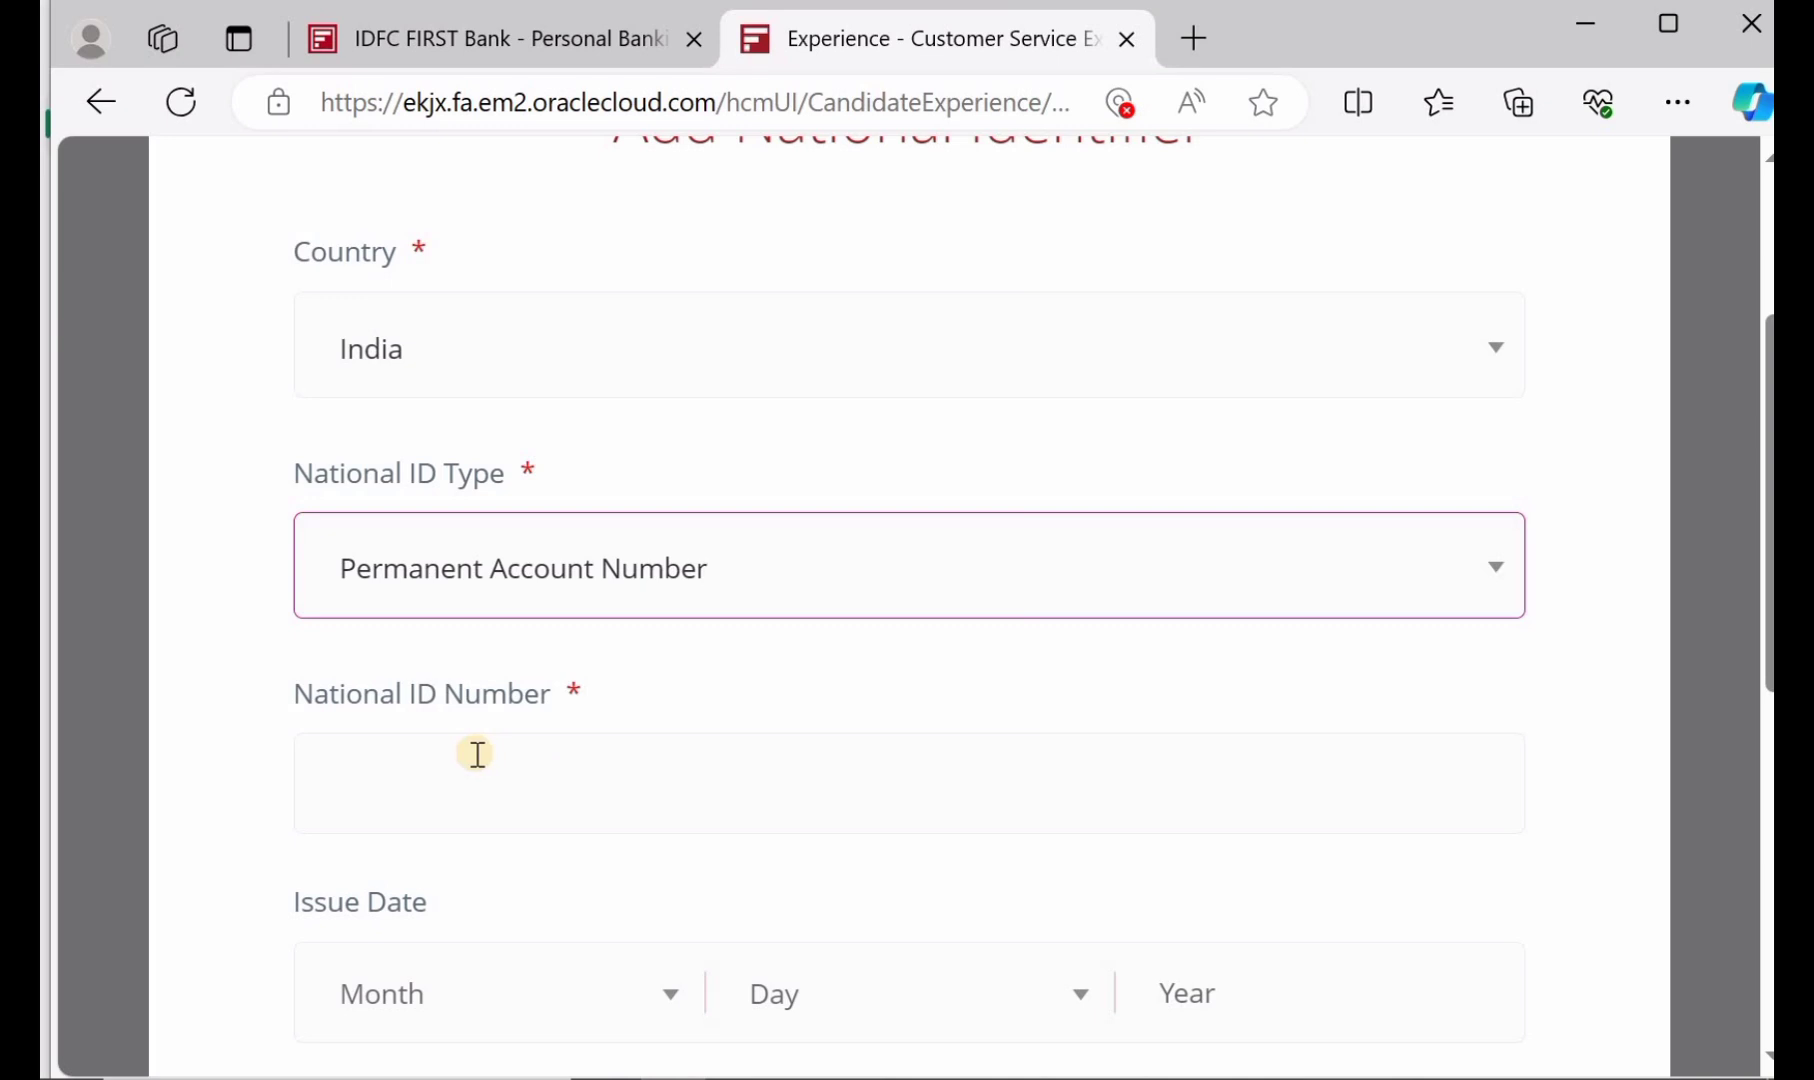
{"action": "scroll", "coordinate": [477, 754], "scroll_direction": "down", "scroll_amount": 2}
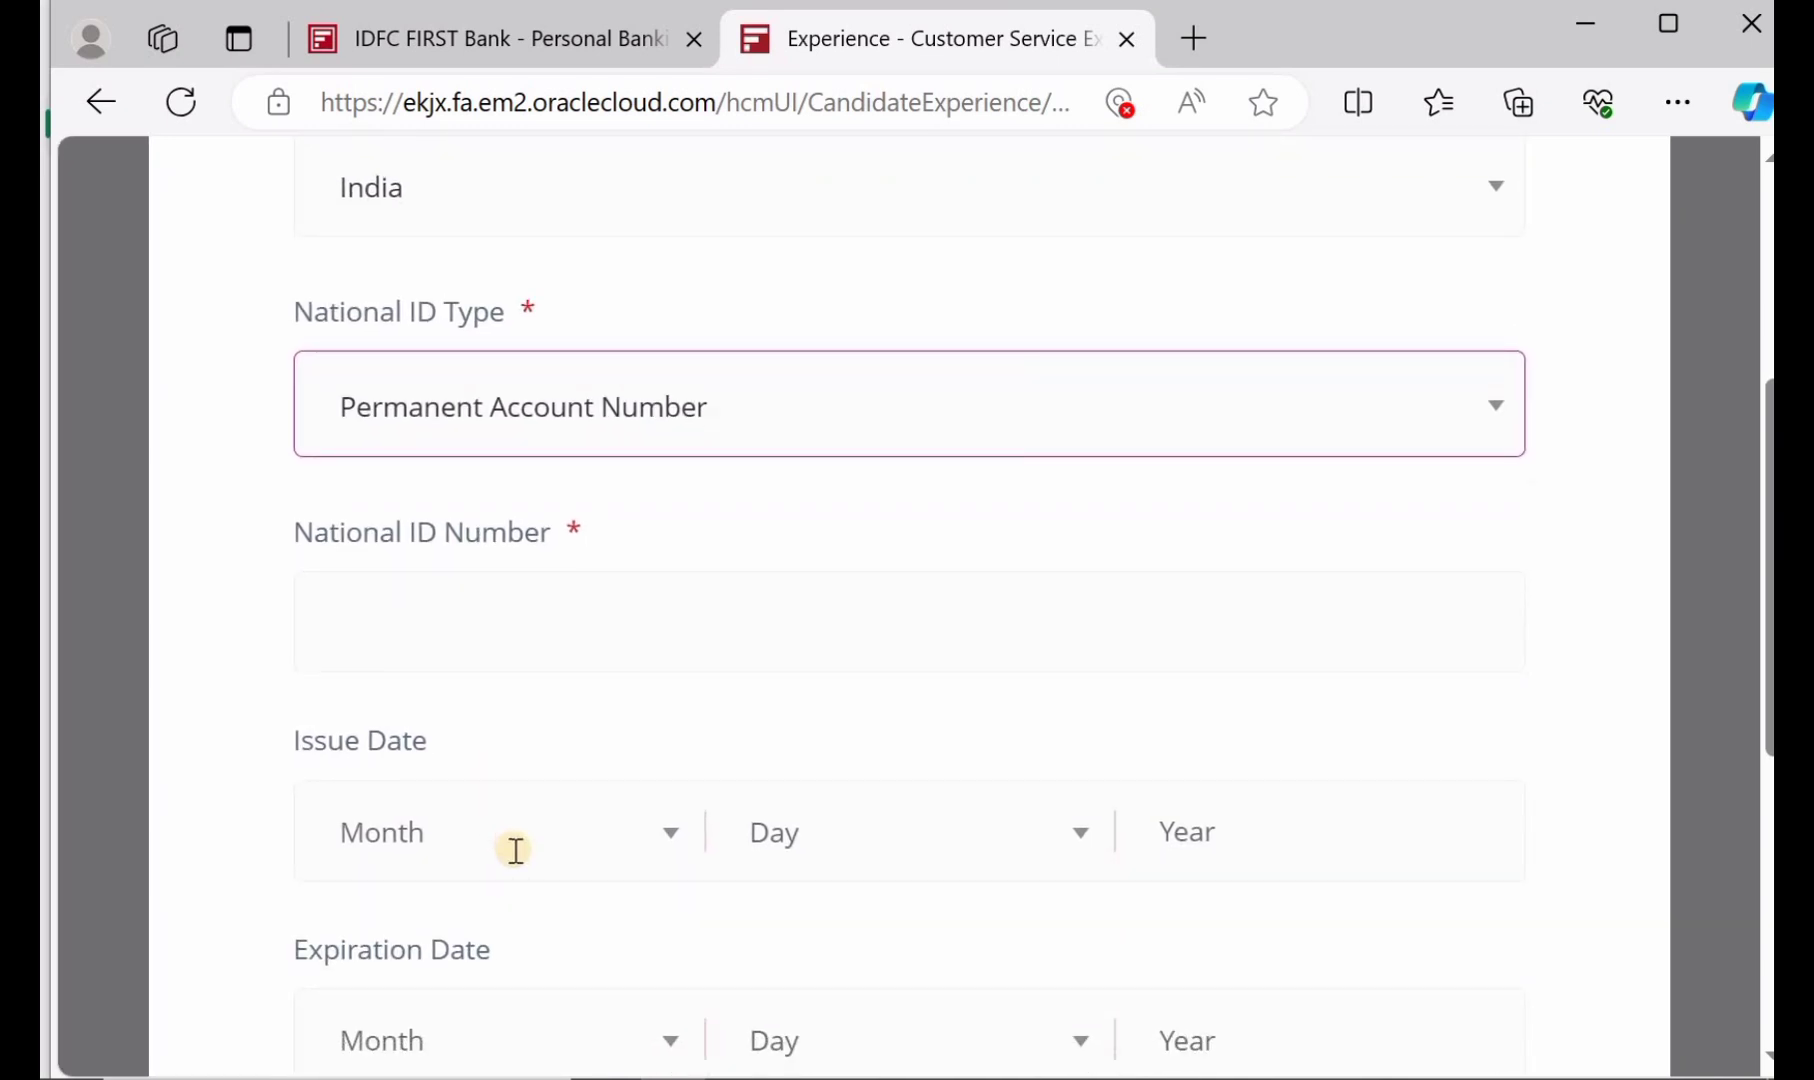
{"action": "scroll", "coordinate": [975, 844], "scroll_direction": "down", "scroll_amount": 1}
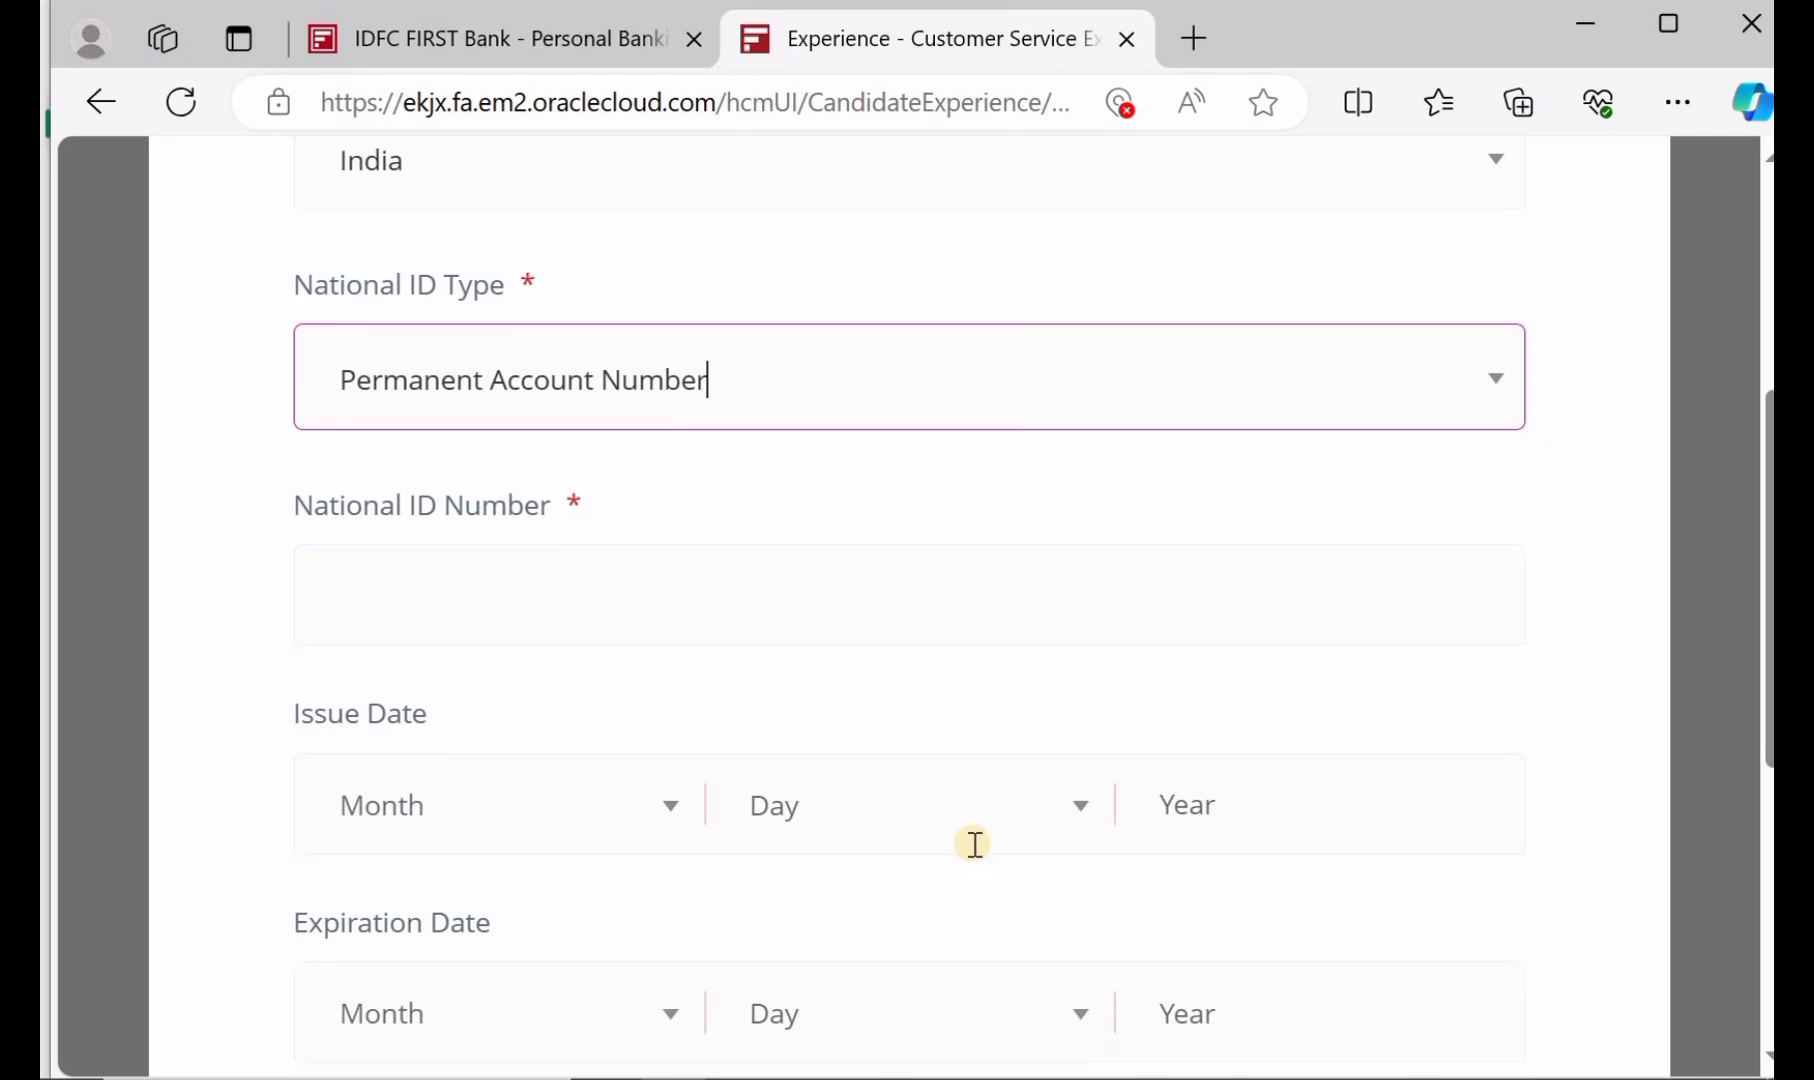
{"action": "scroll", "coordinate": [975, 844], "scroll_direction": "down", "scroll_amount": 2}
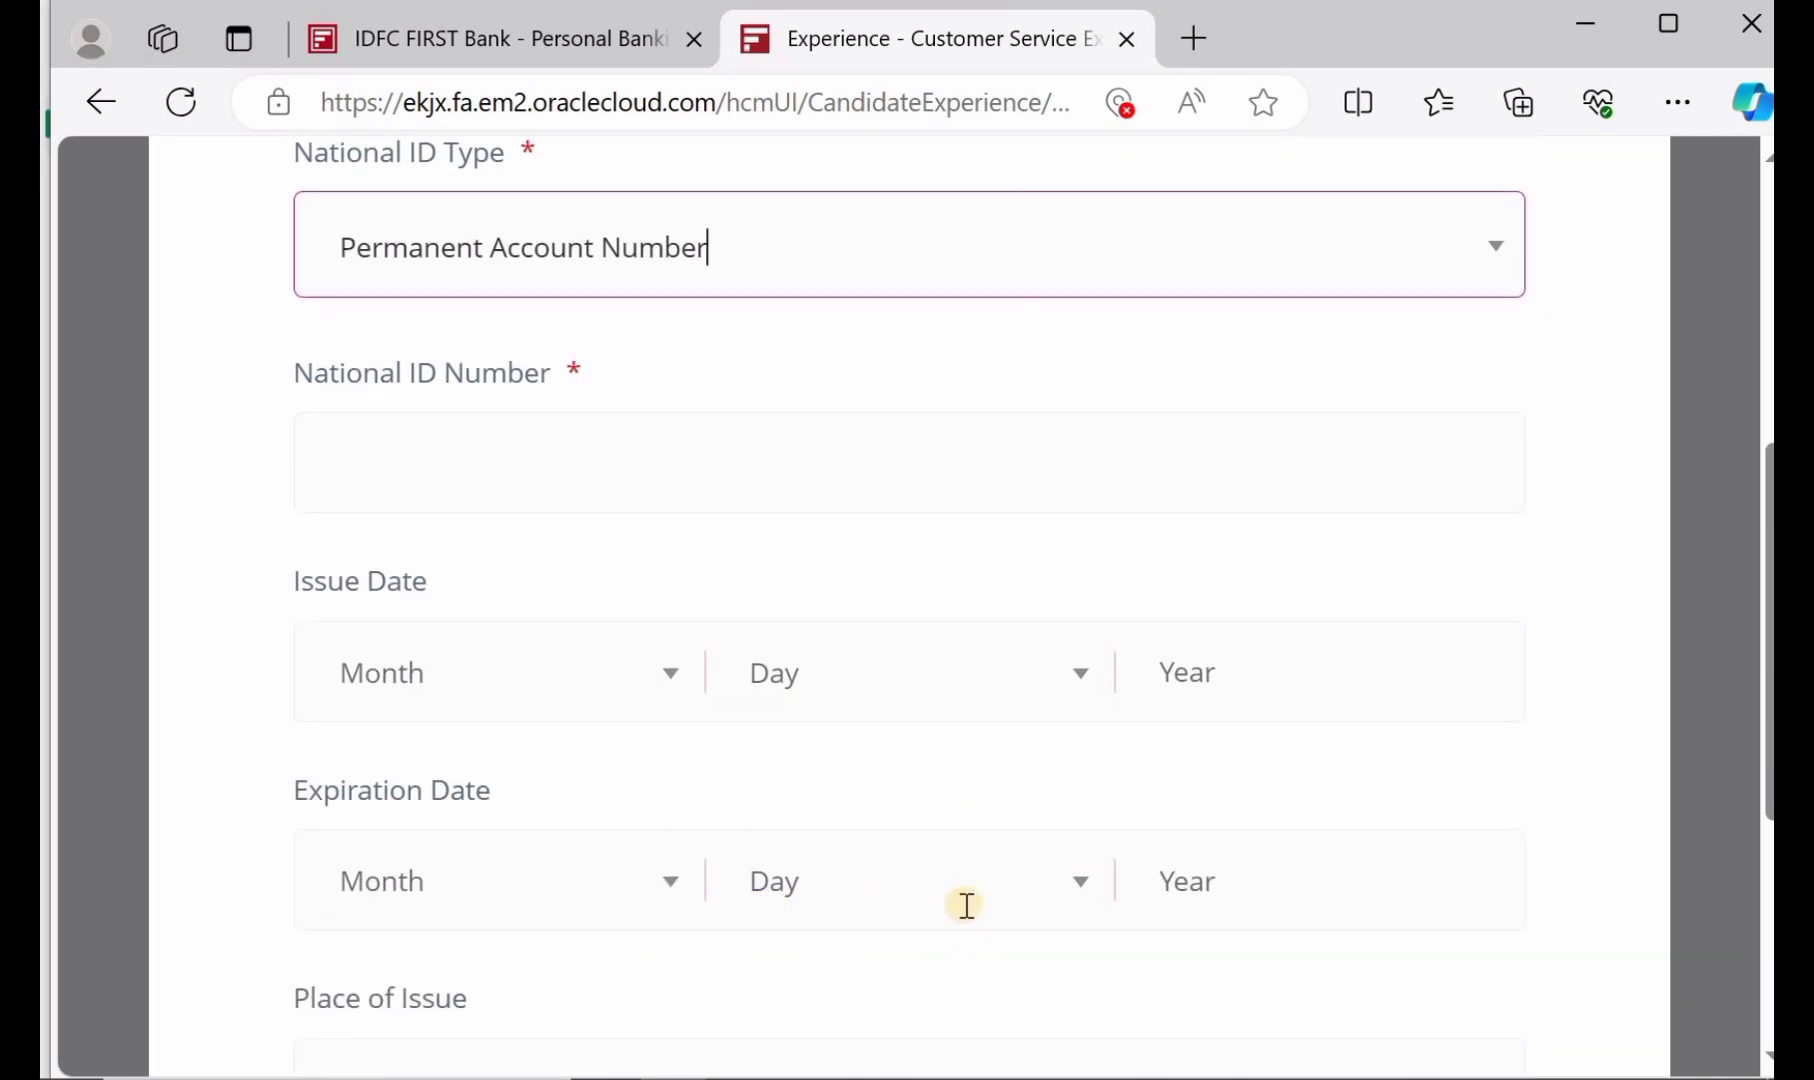
{"action": "scroll", "coordinate": [968, 895], "scroll_direction": "down", "scroll_amount": 3}
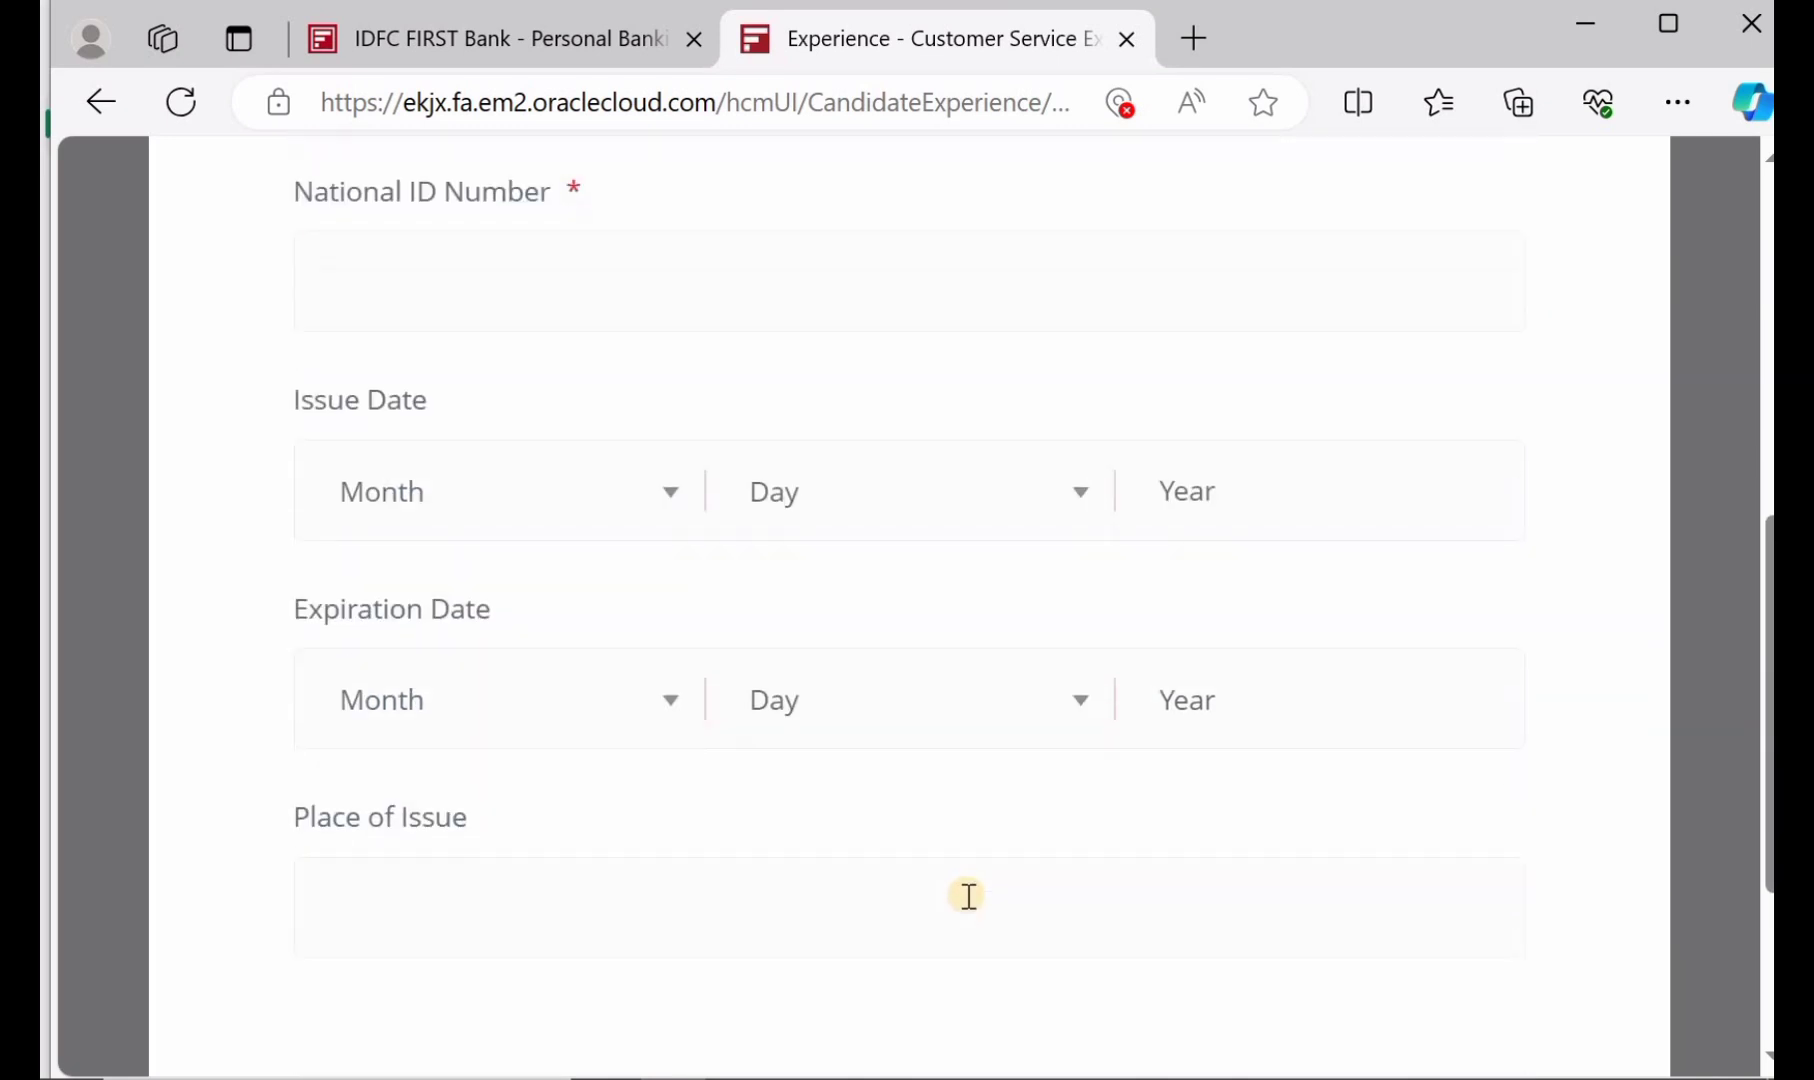
{"action": "left_click", "coordinate": [538, 870]}
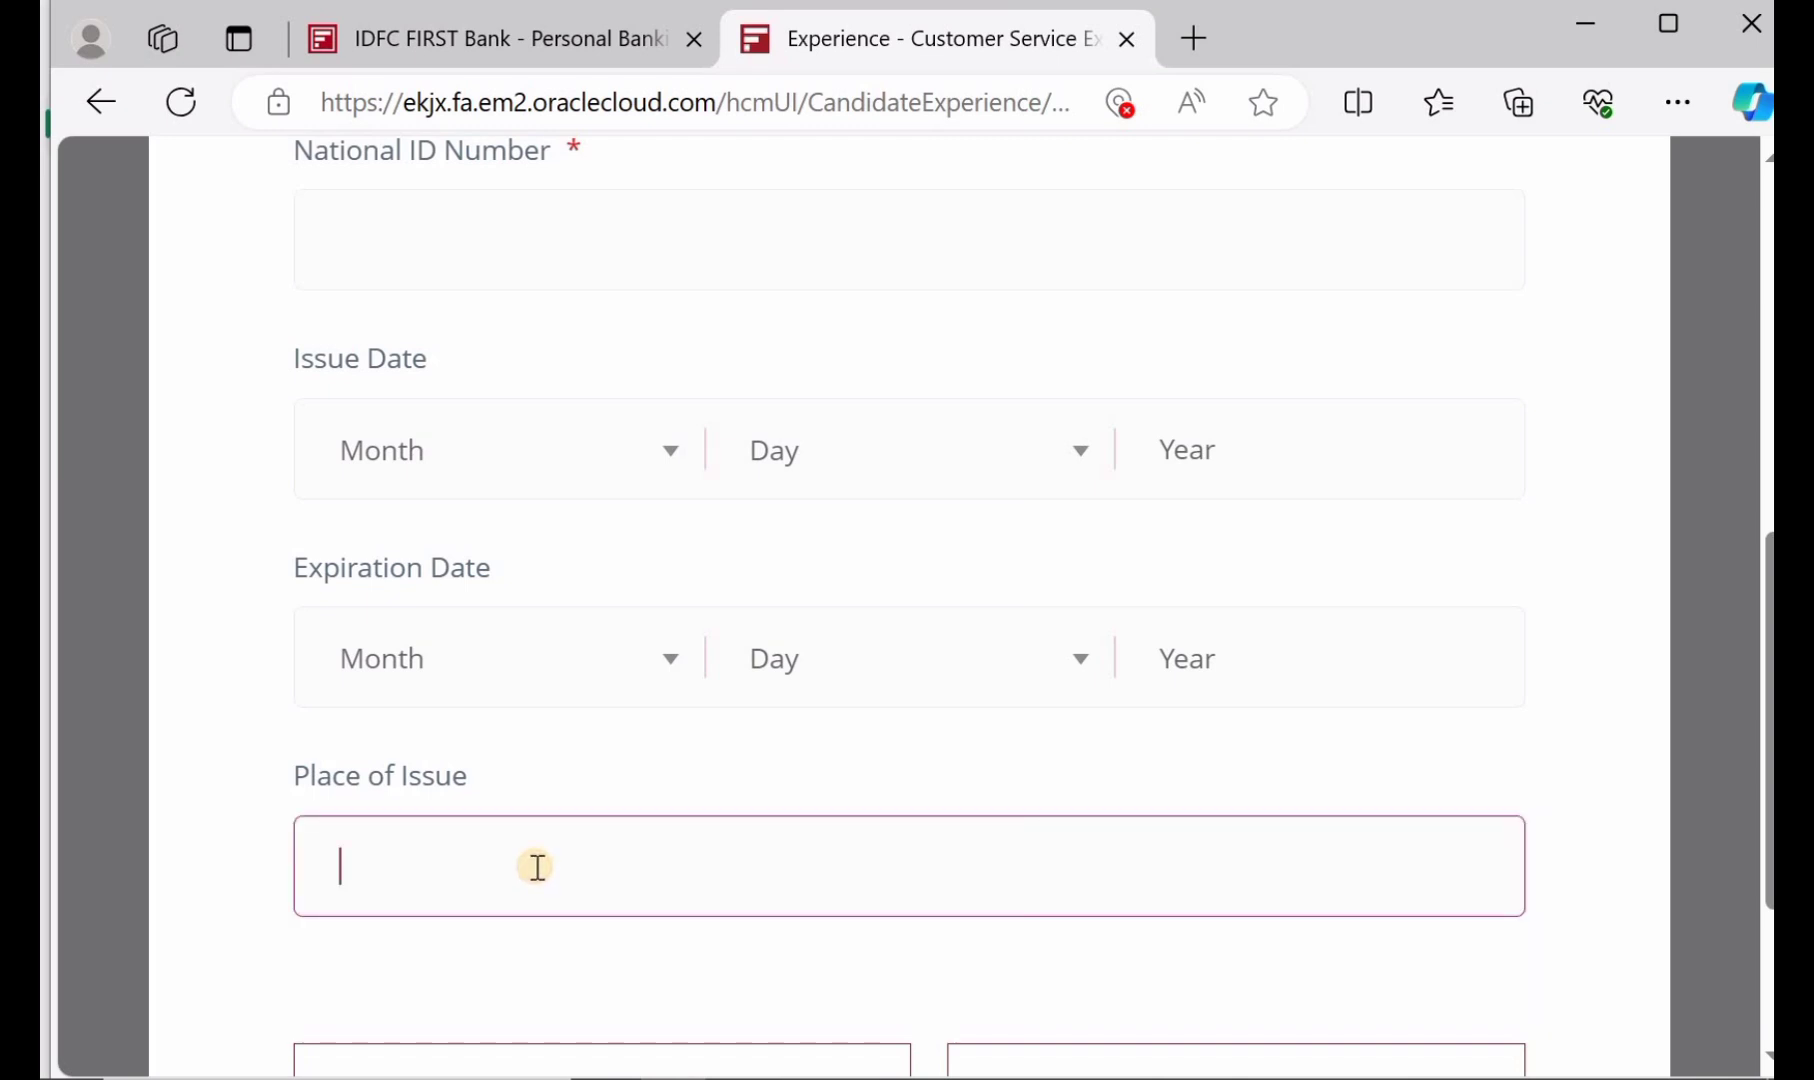
{"action": "scroll", "coordinate": [536, 866], "scroll_direction": "down", "scroll_amount": 1}
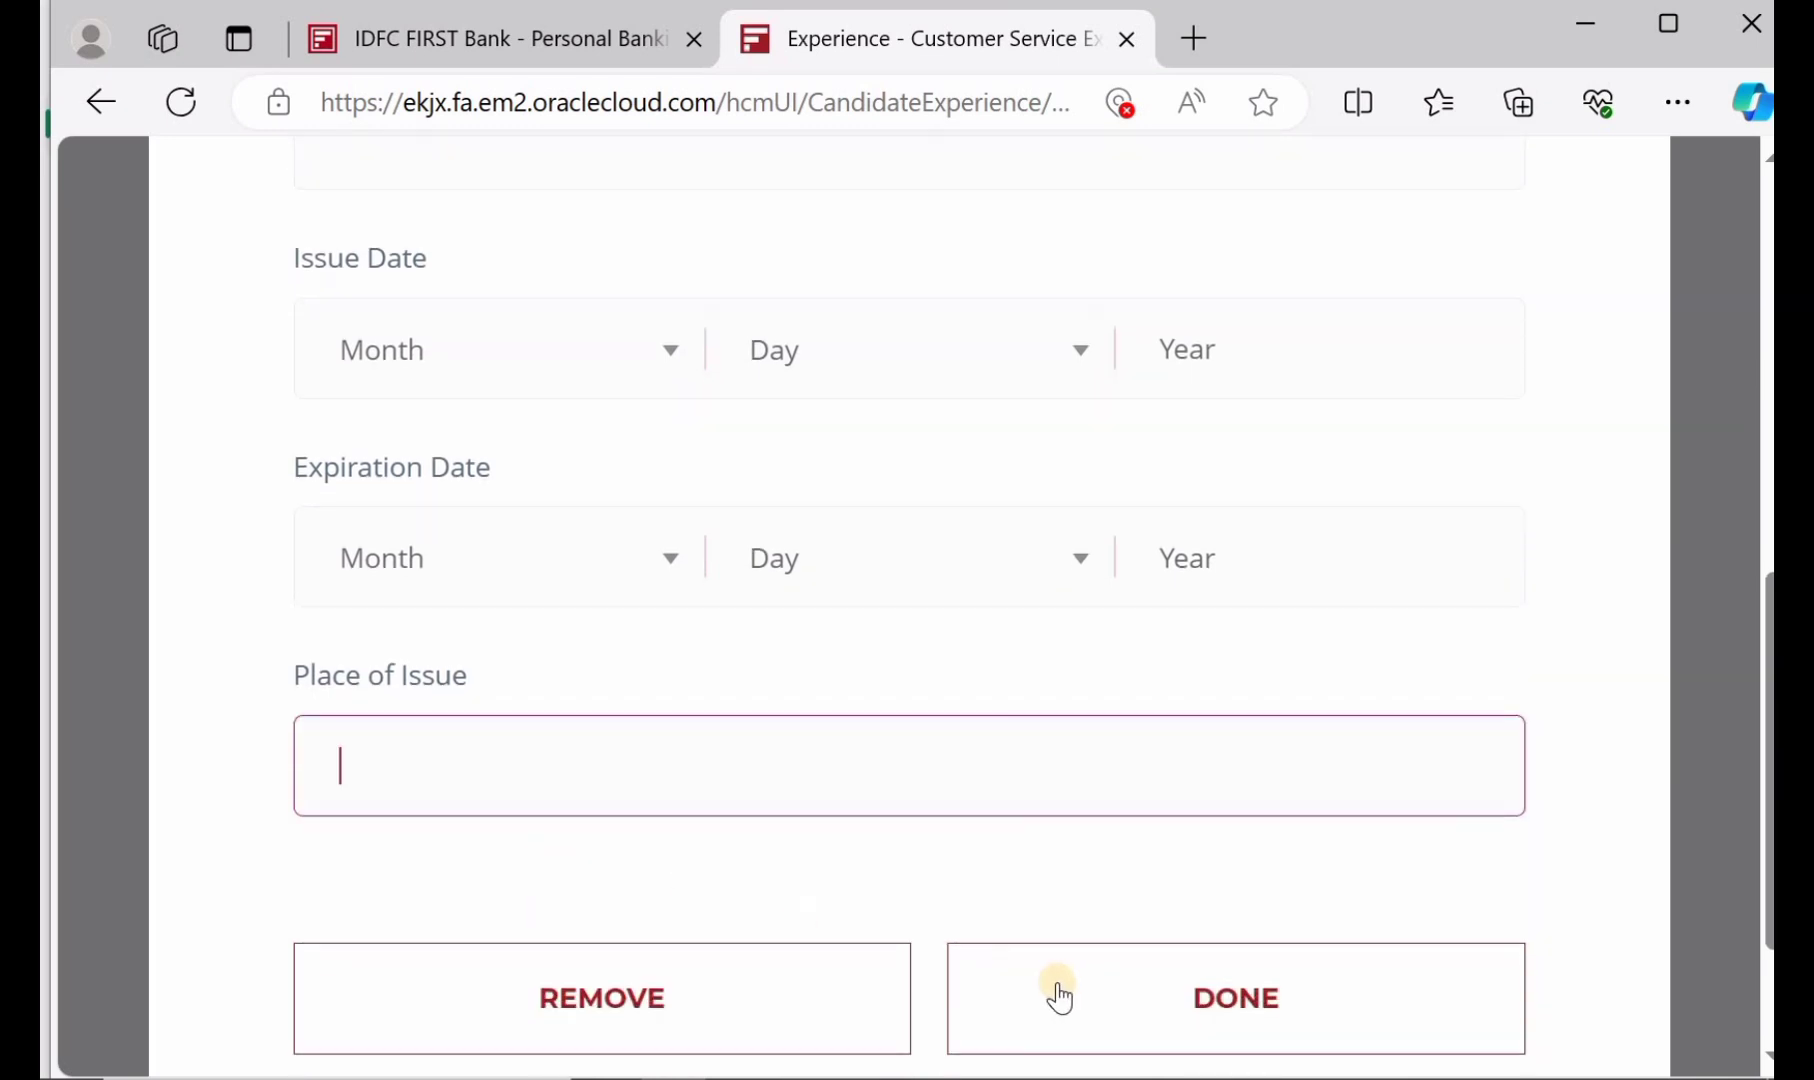
{"action": "left_click", "coordinate": [1116, 1004]}
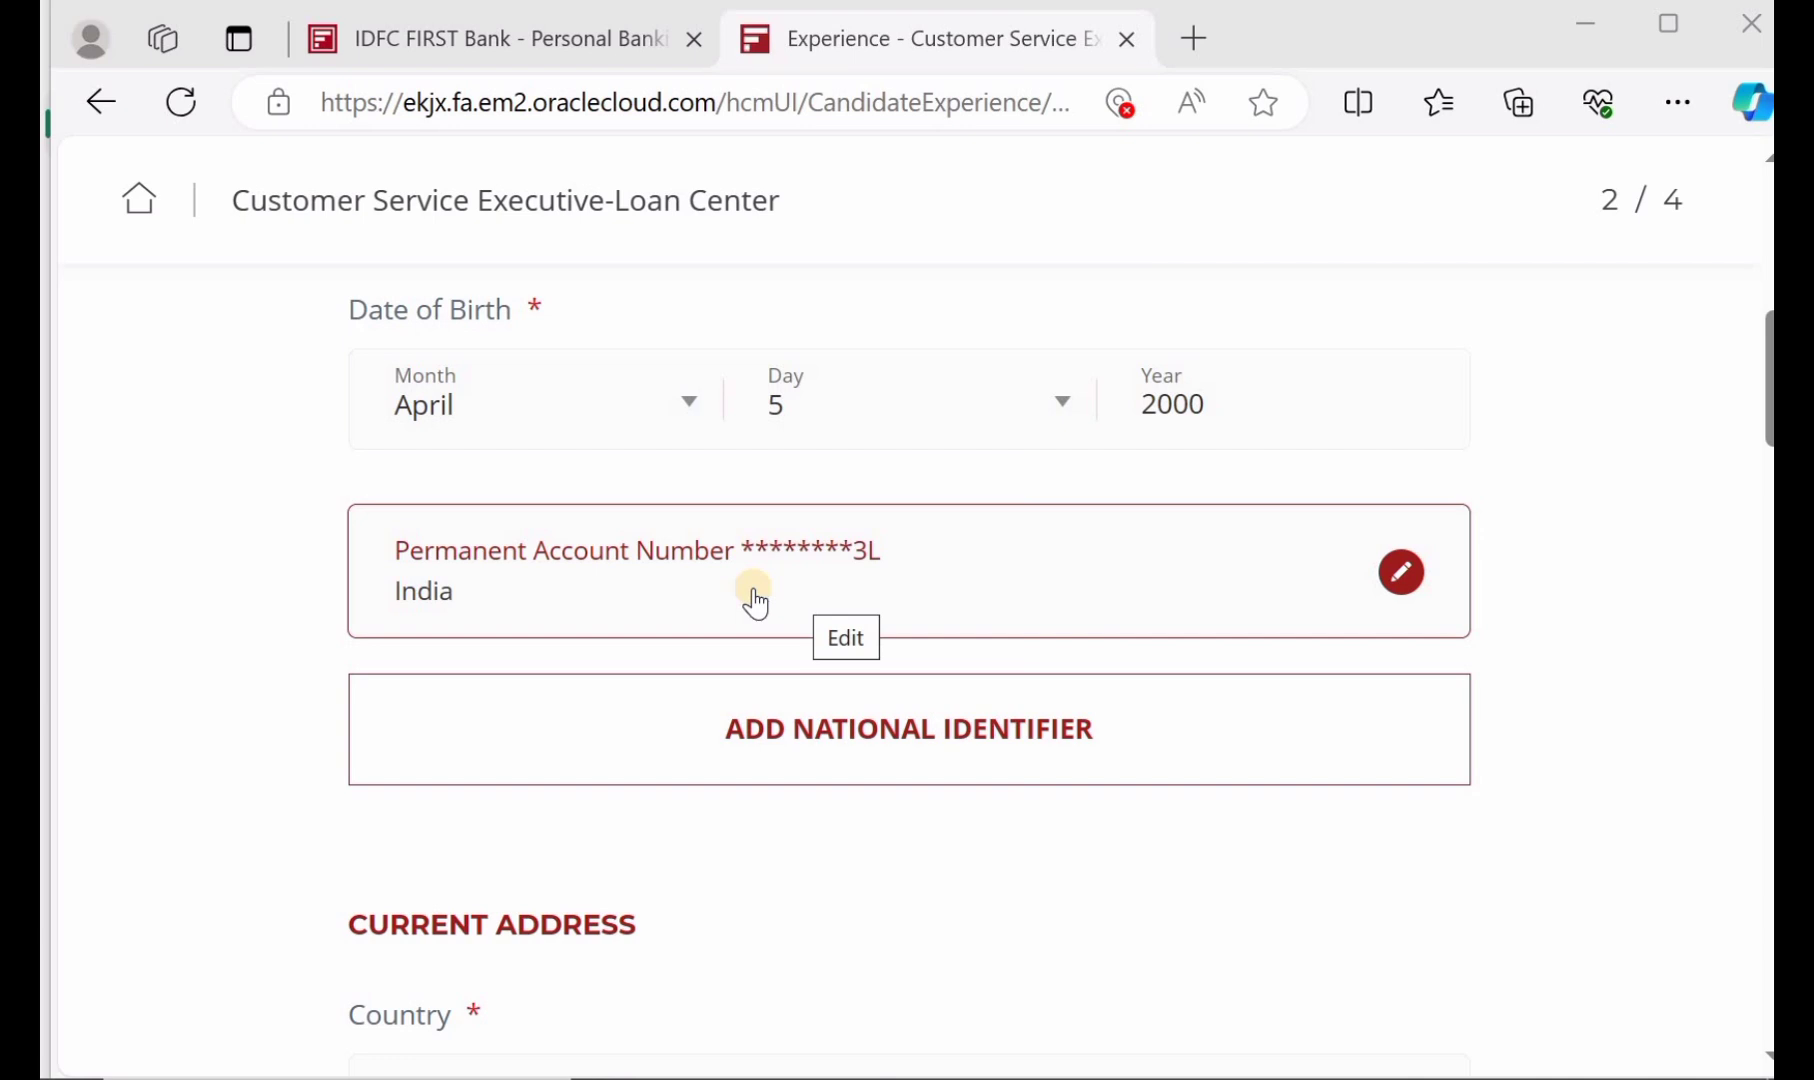
Set the address State to Telangana and City or Town to Mahabubabad
{"action": "scroll", "coordinate": [756, 600], "scroll_direction": "down", "scroll_amount": 3}
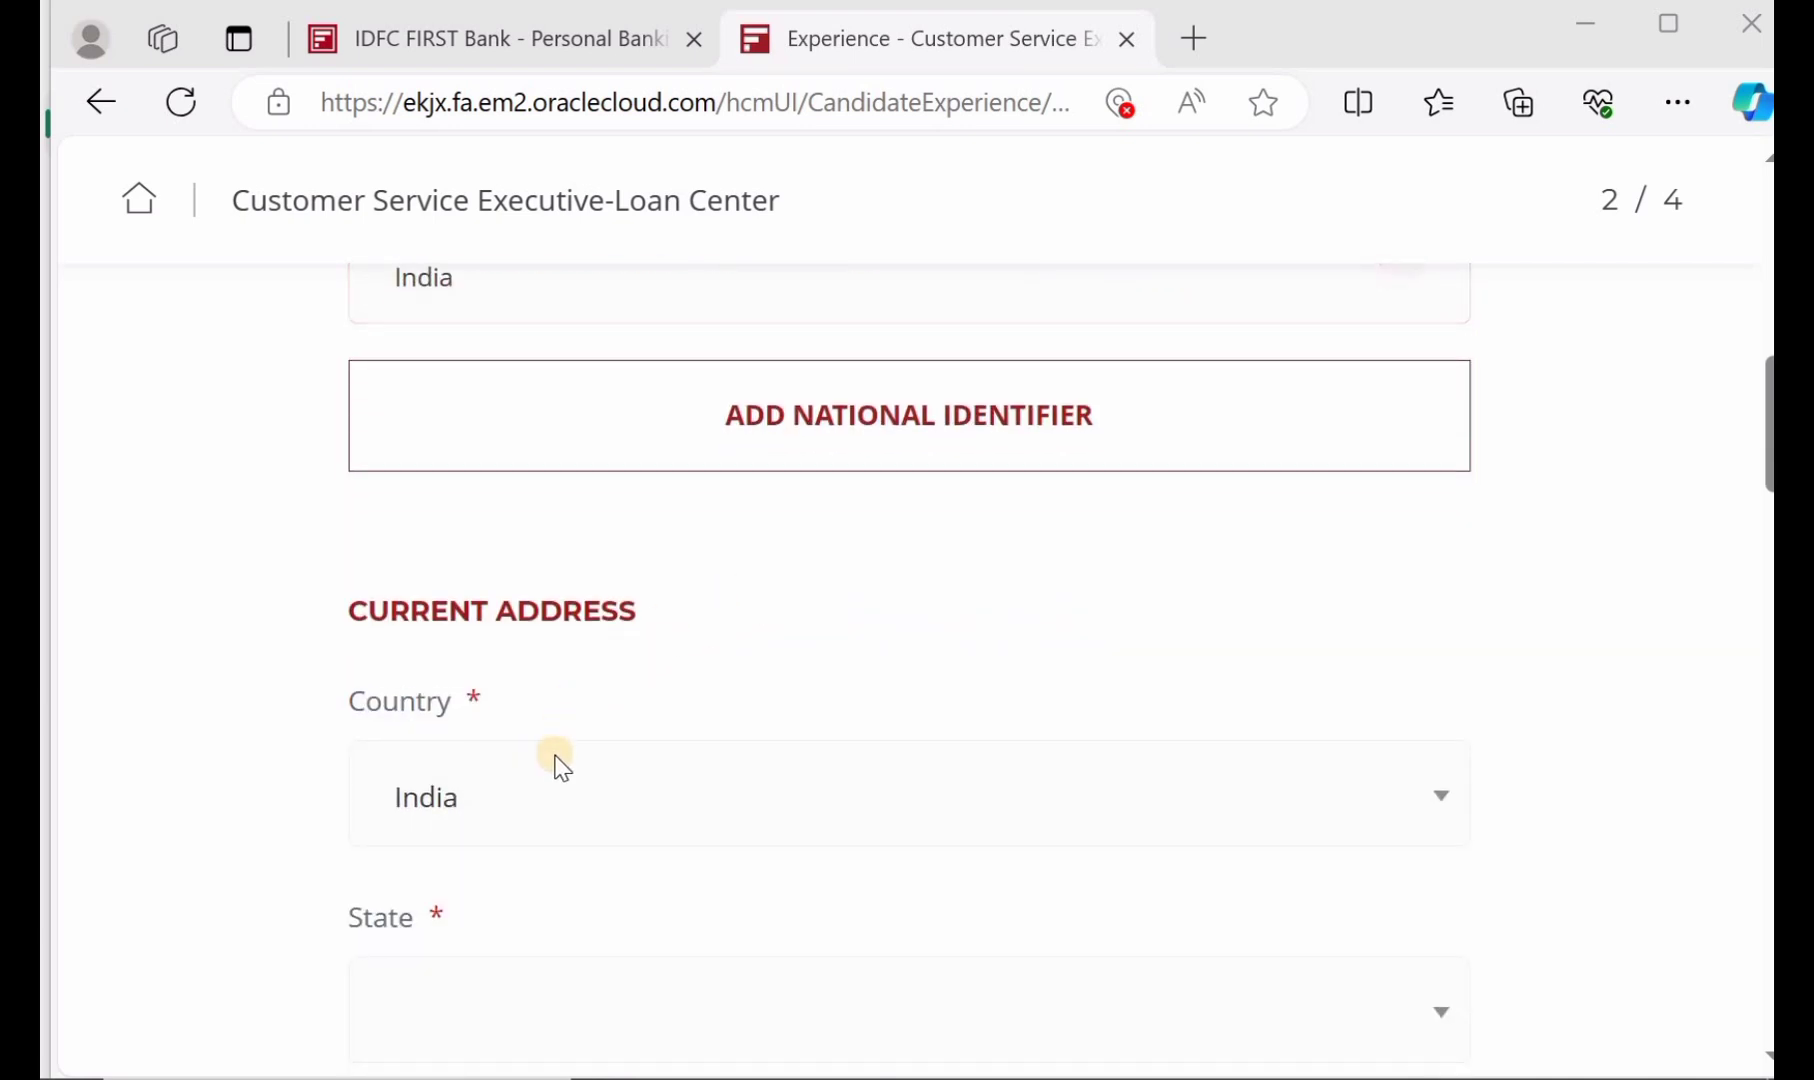
{"action": "scroll", "coordinate": [560, 770], "scroll_direction": "down", "scroll_amount": 1}
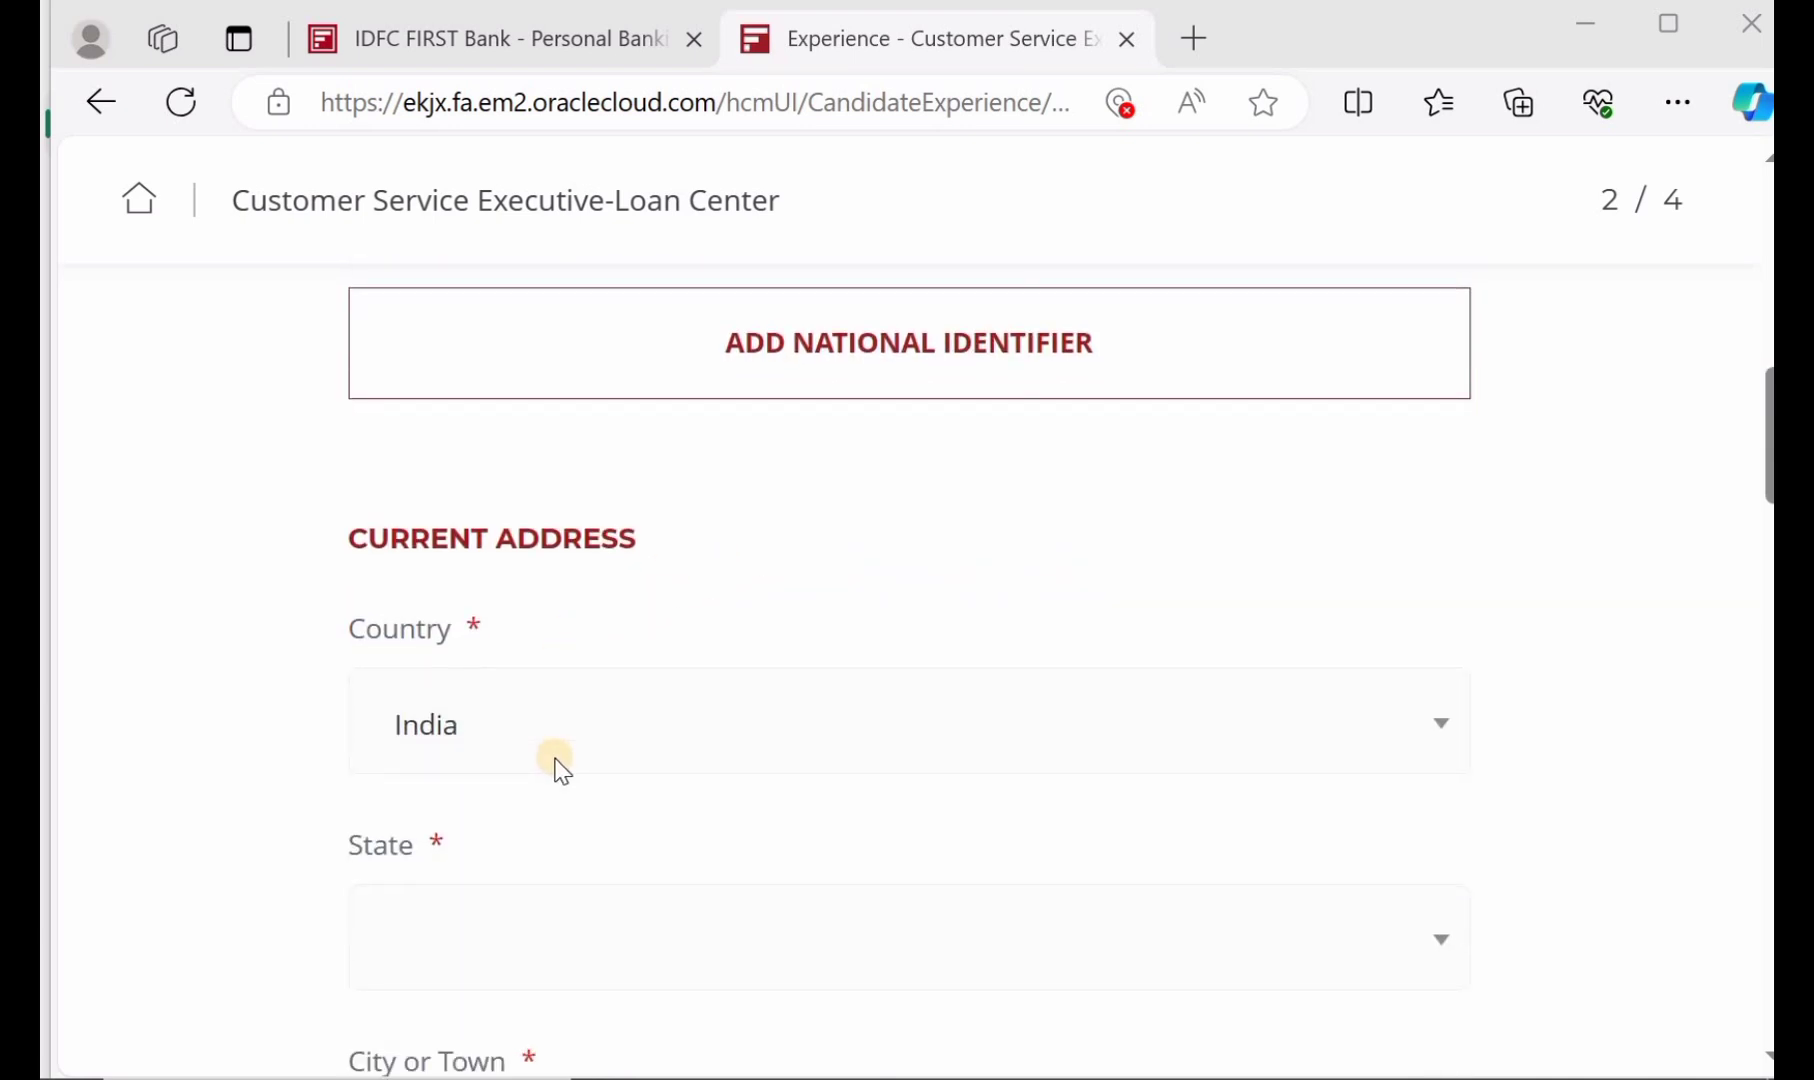
{"action": "scroll", "coordinate": [557, 770], "scroll_direction": "down", "scroll_amount": 2}
{"action": "left_click", "coordinate": [557, 758]}
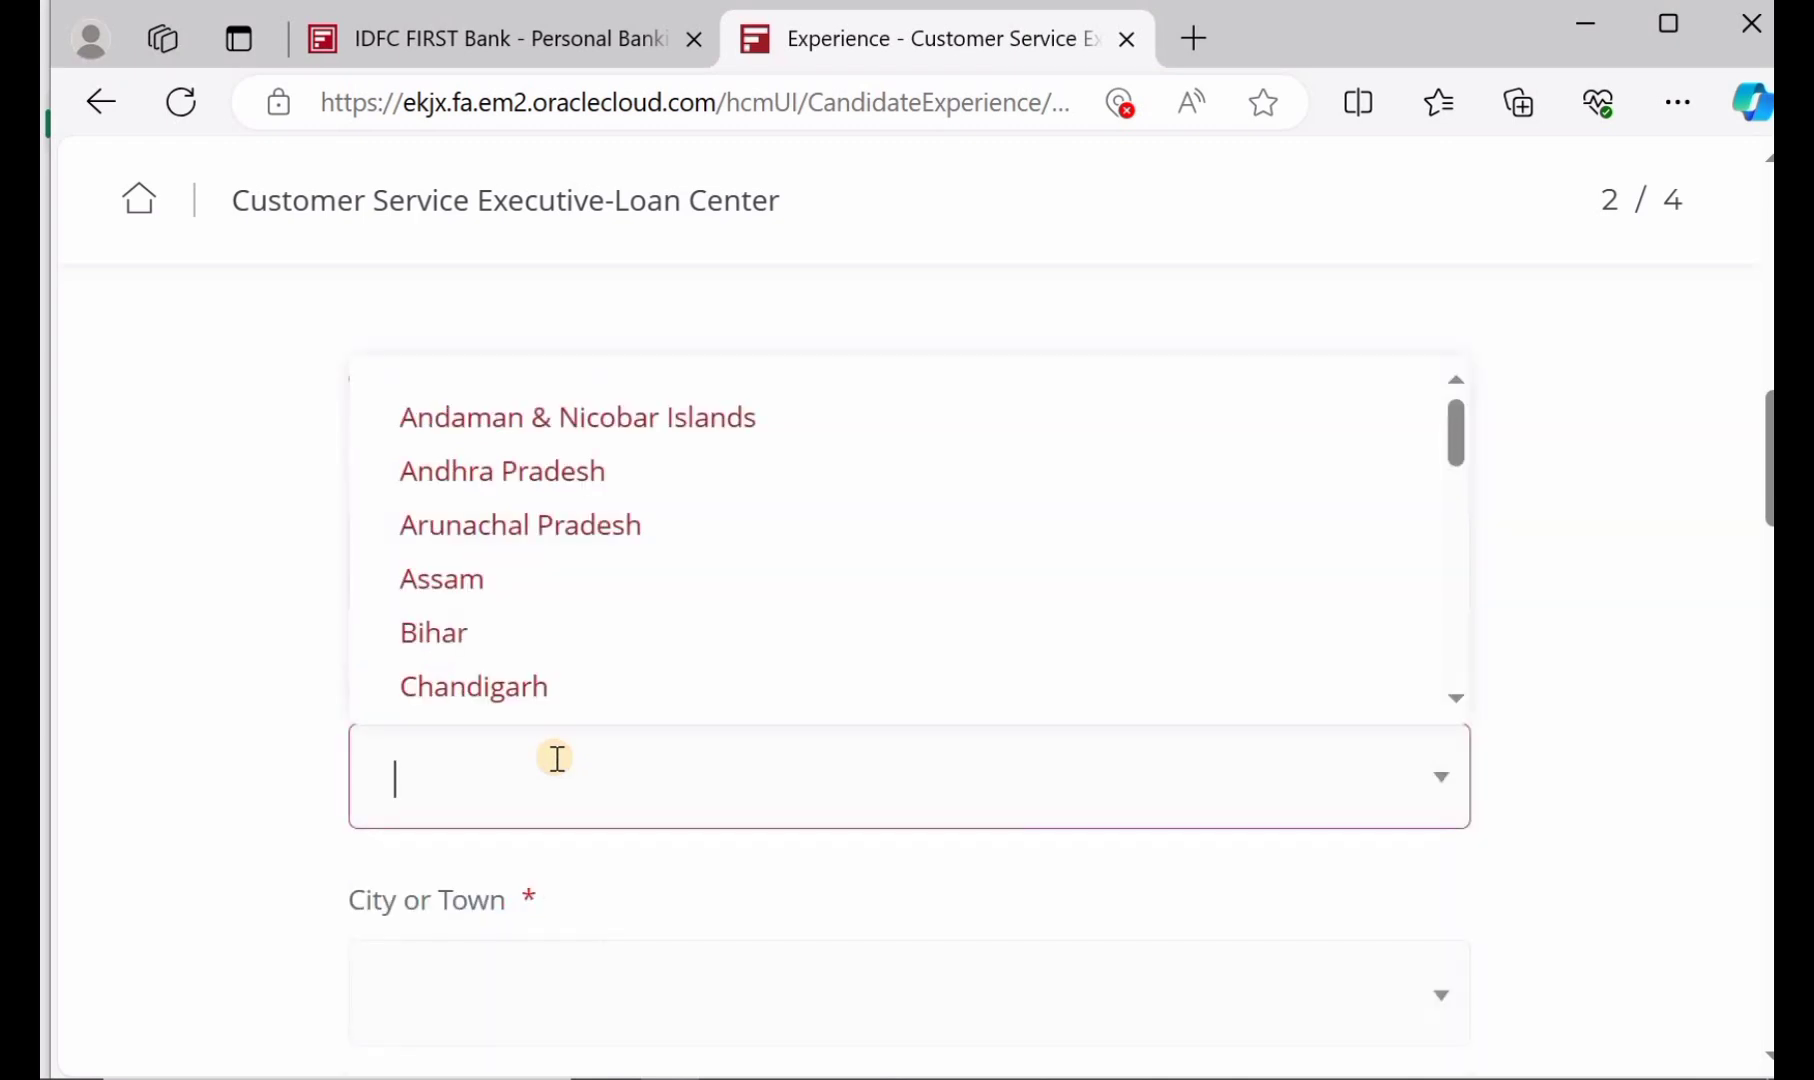
{"action": "left_click", "coordinate": [557, 758]}
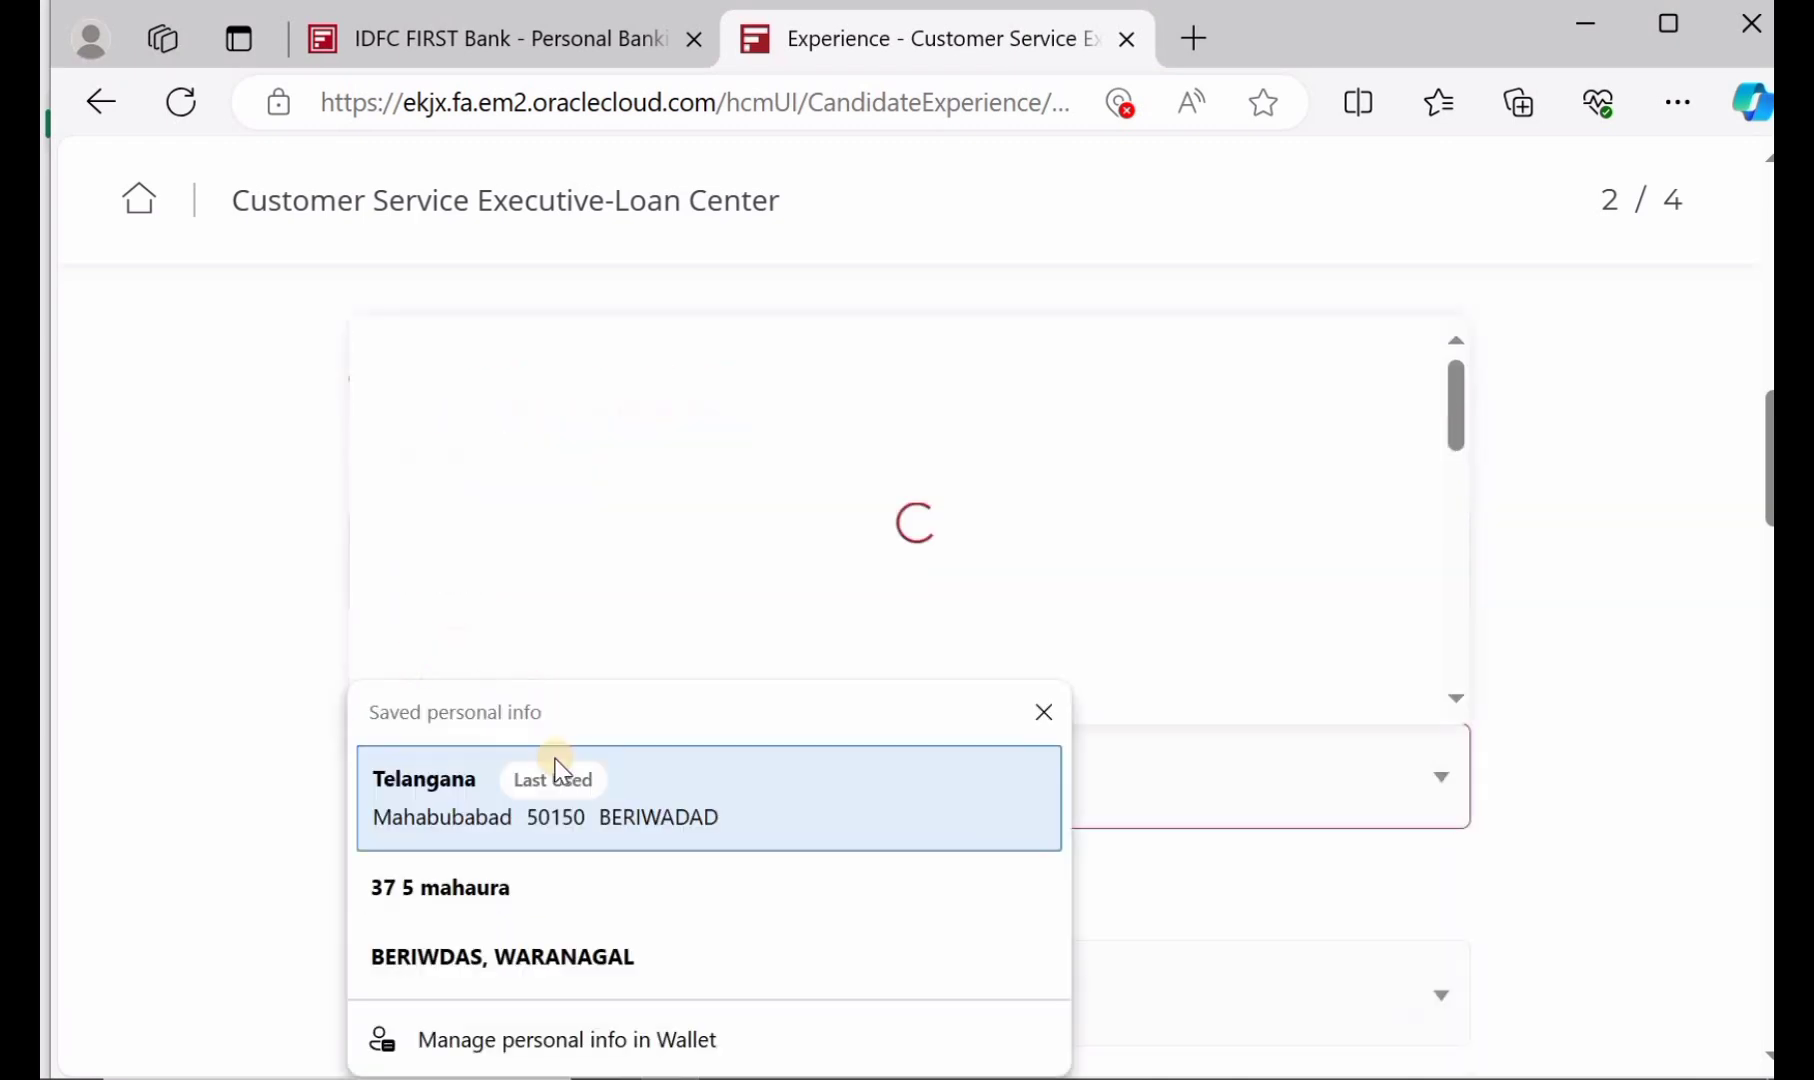
{"action": "left_click", "coordinate": [1044, 711]}
{"action": "type", "text": "TE"}
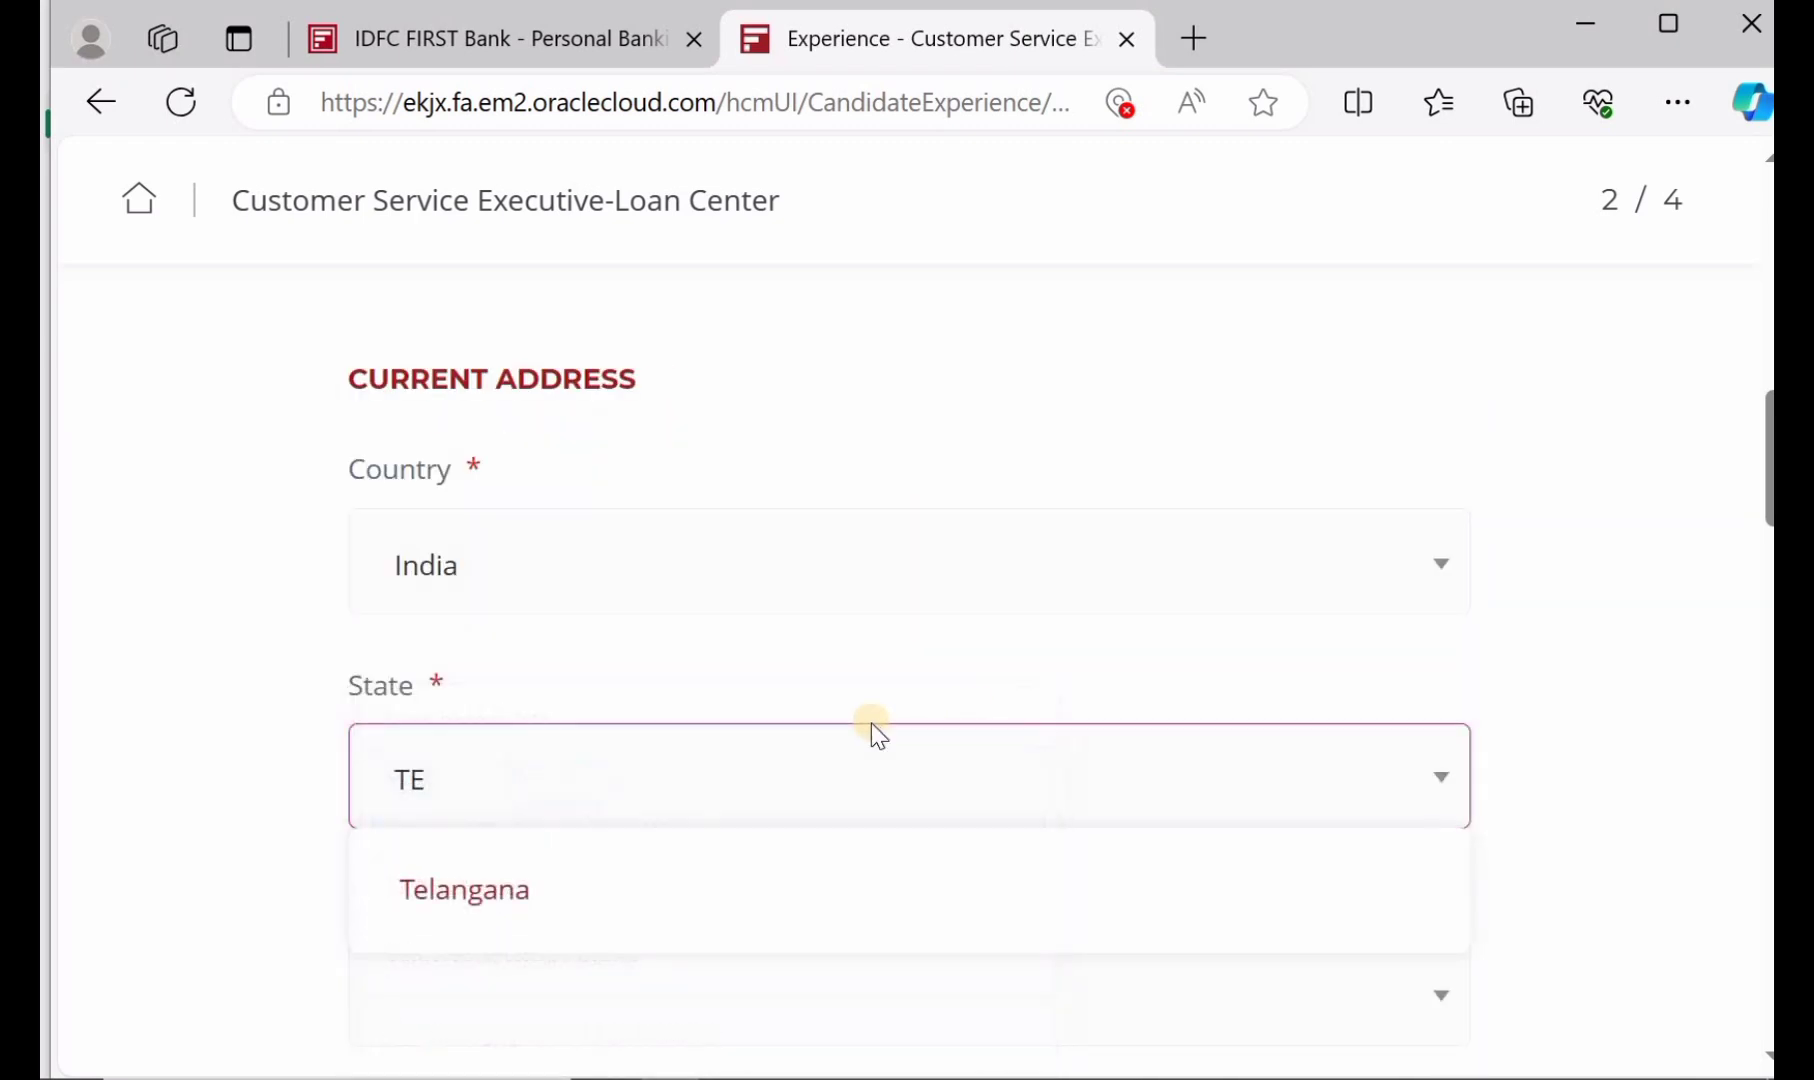
{"action": "left_click", "coordinate": [560, 888]}
{"action": "scroll", "coordinate": [551, 879], "scroll_direction": "down", "scroll_amount": 2}
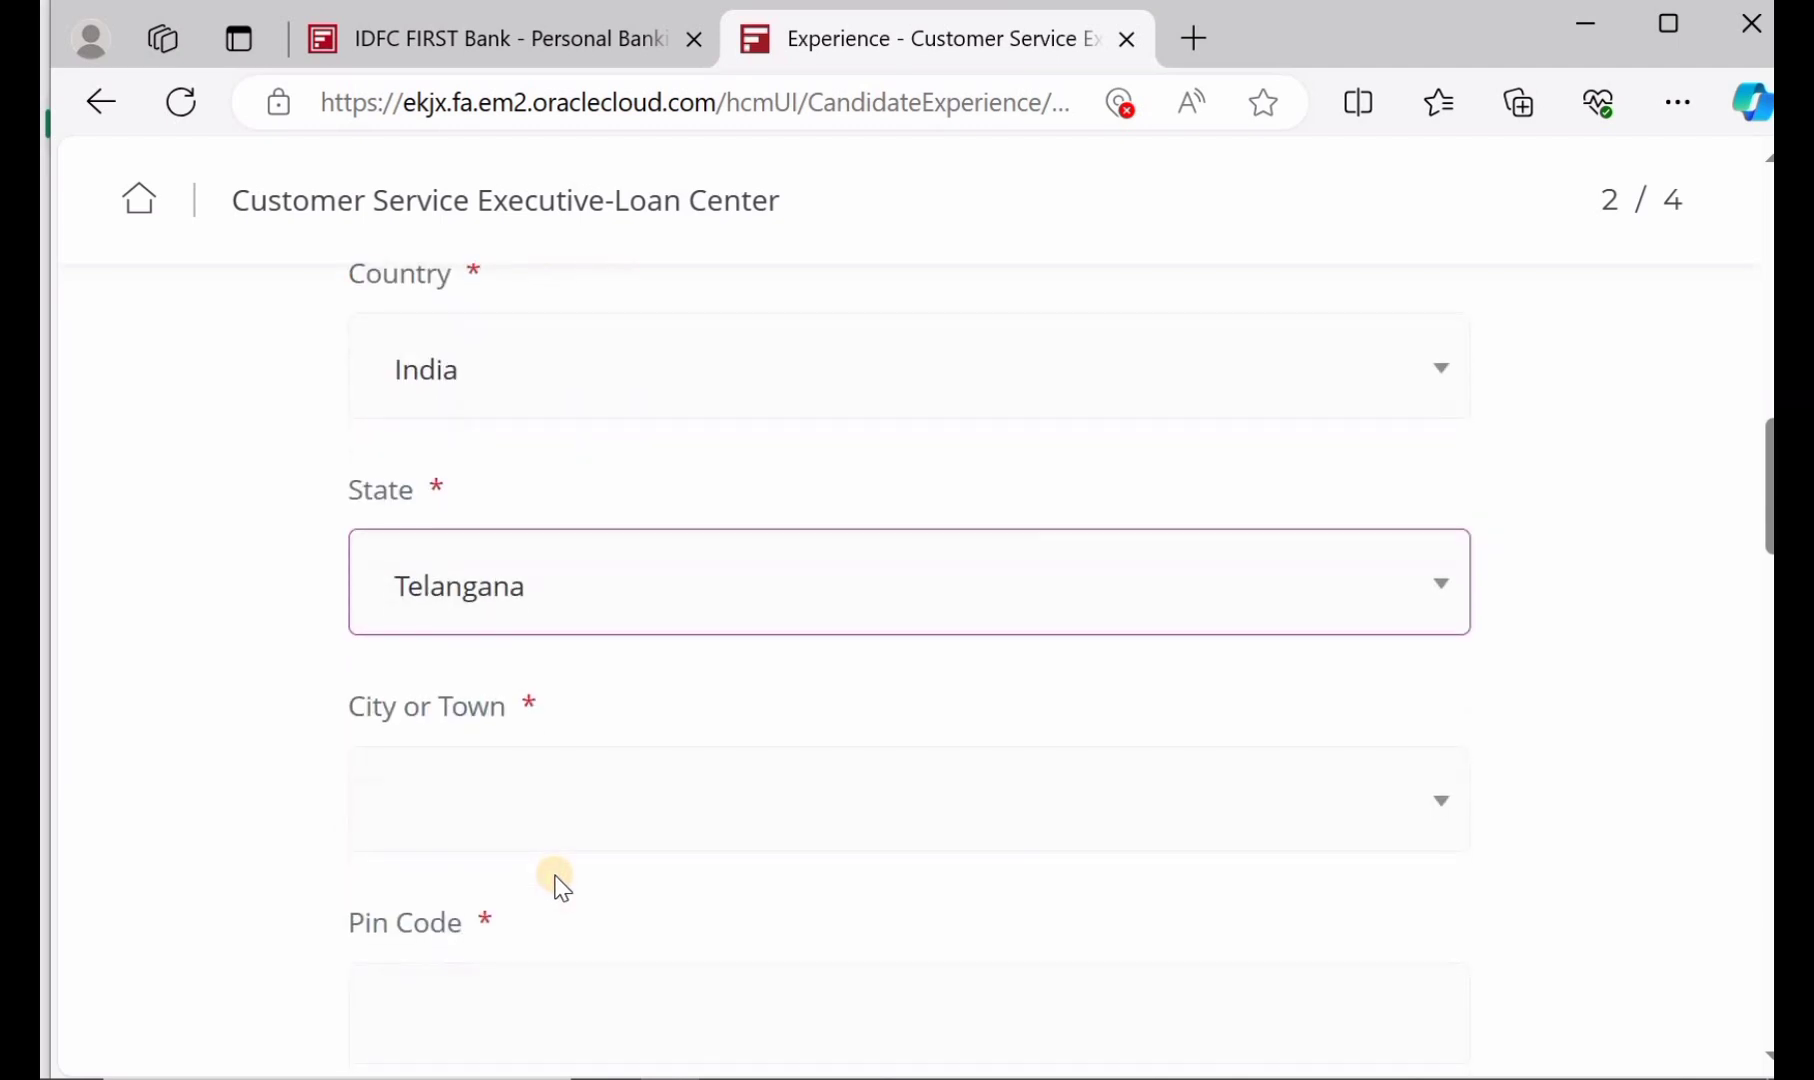
{"action": "left_click", "coordinate": [511, 811]}
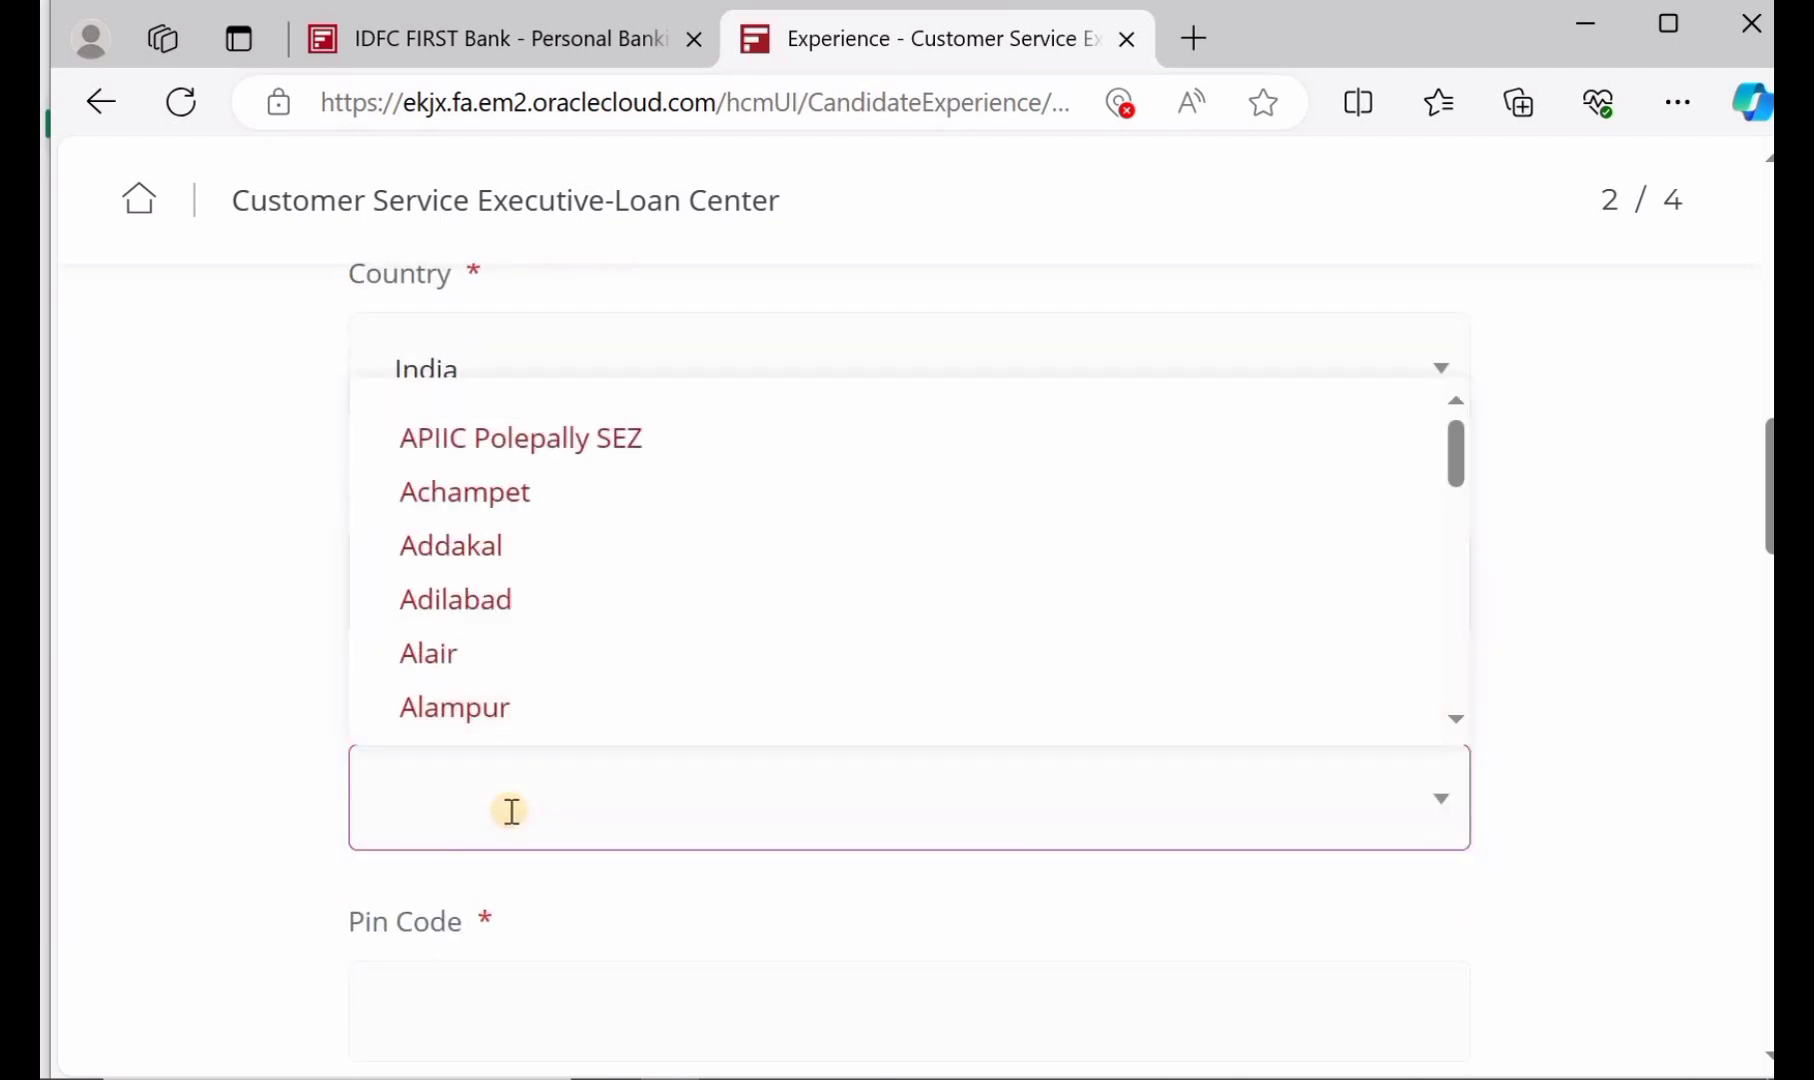
{"action": "type", "text": "MAH"}
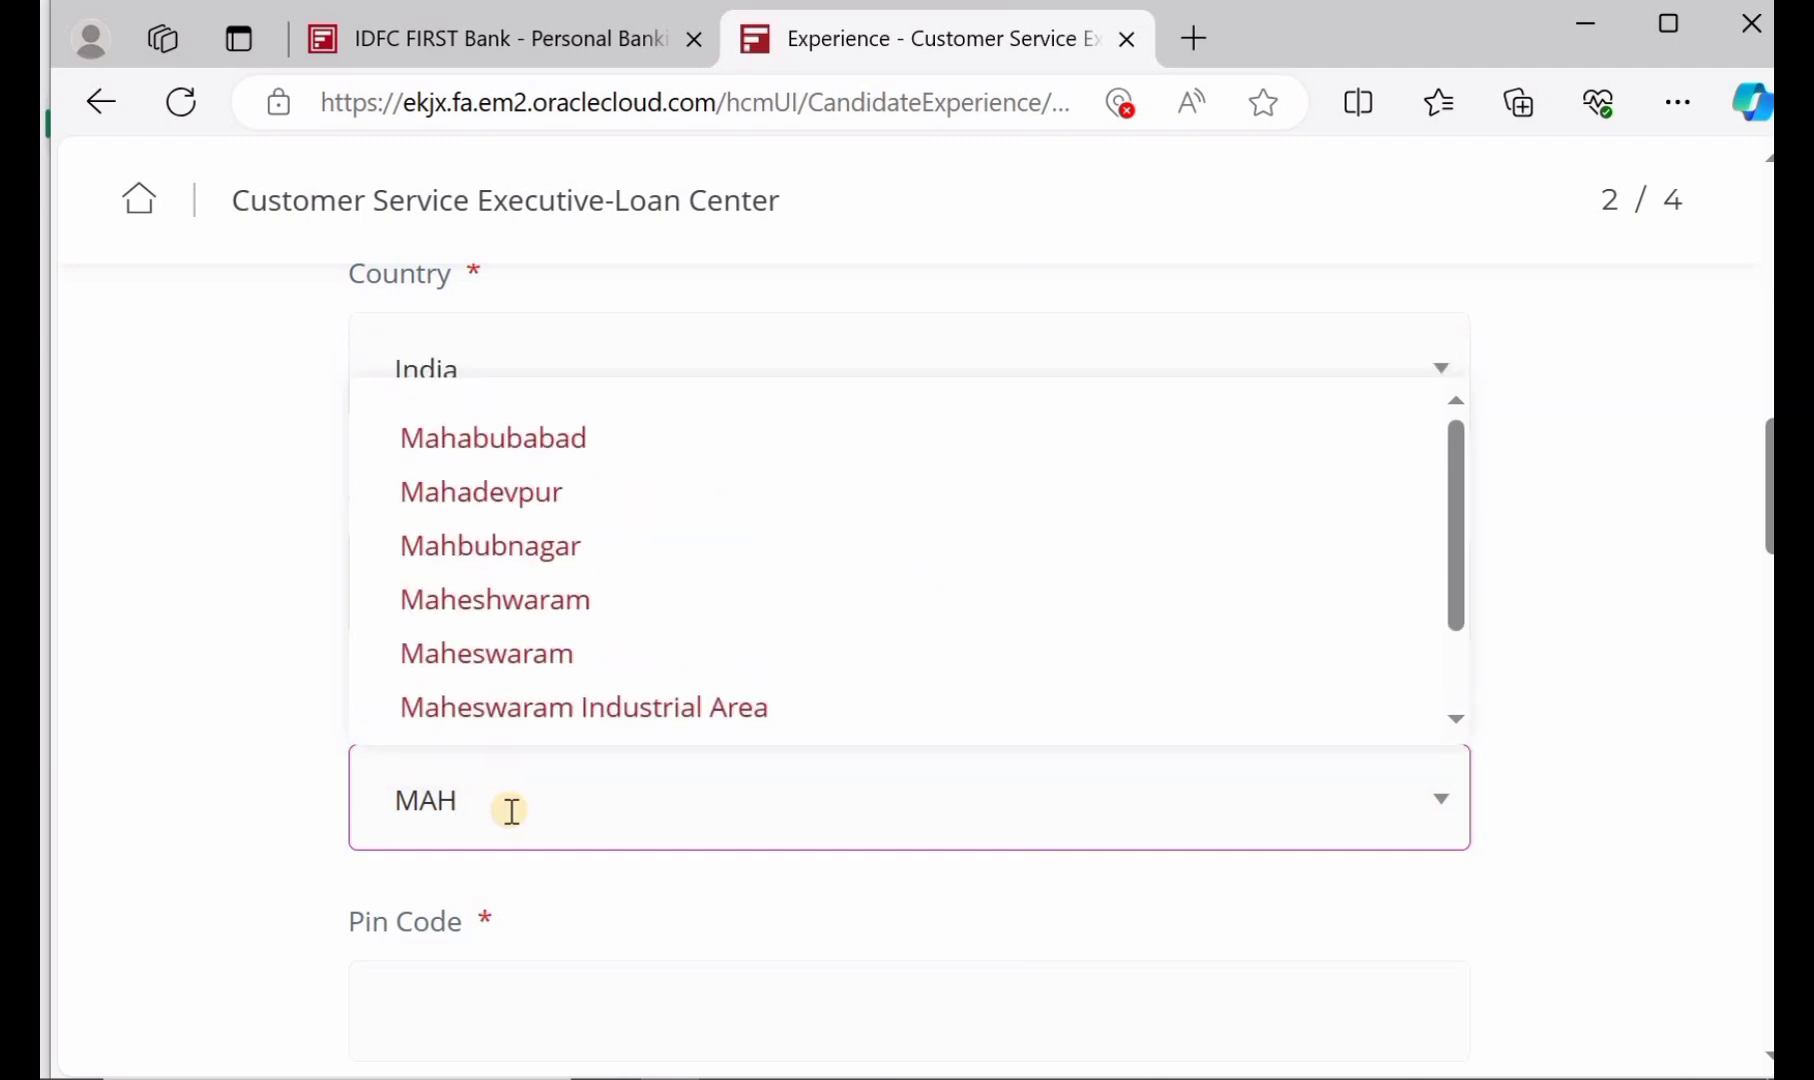
{"action": "left_click", "coordinate": [591, 448]}
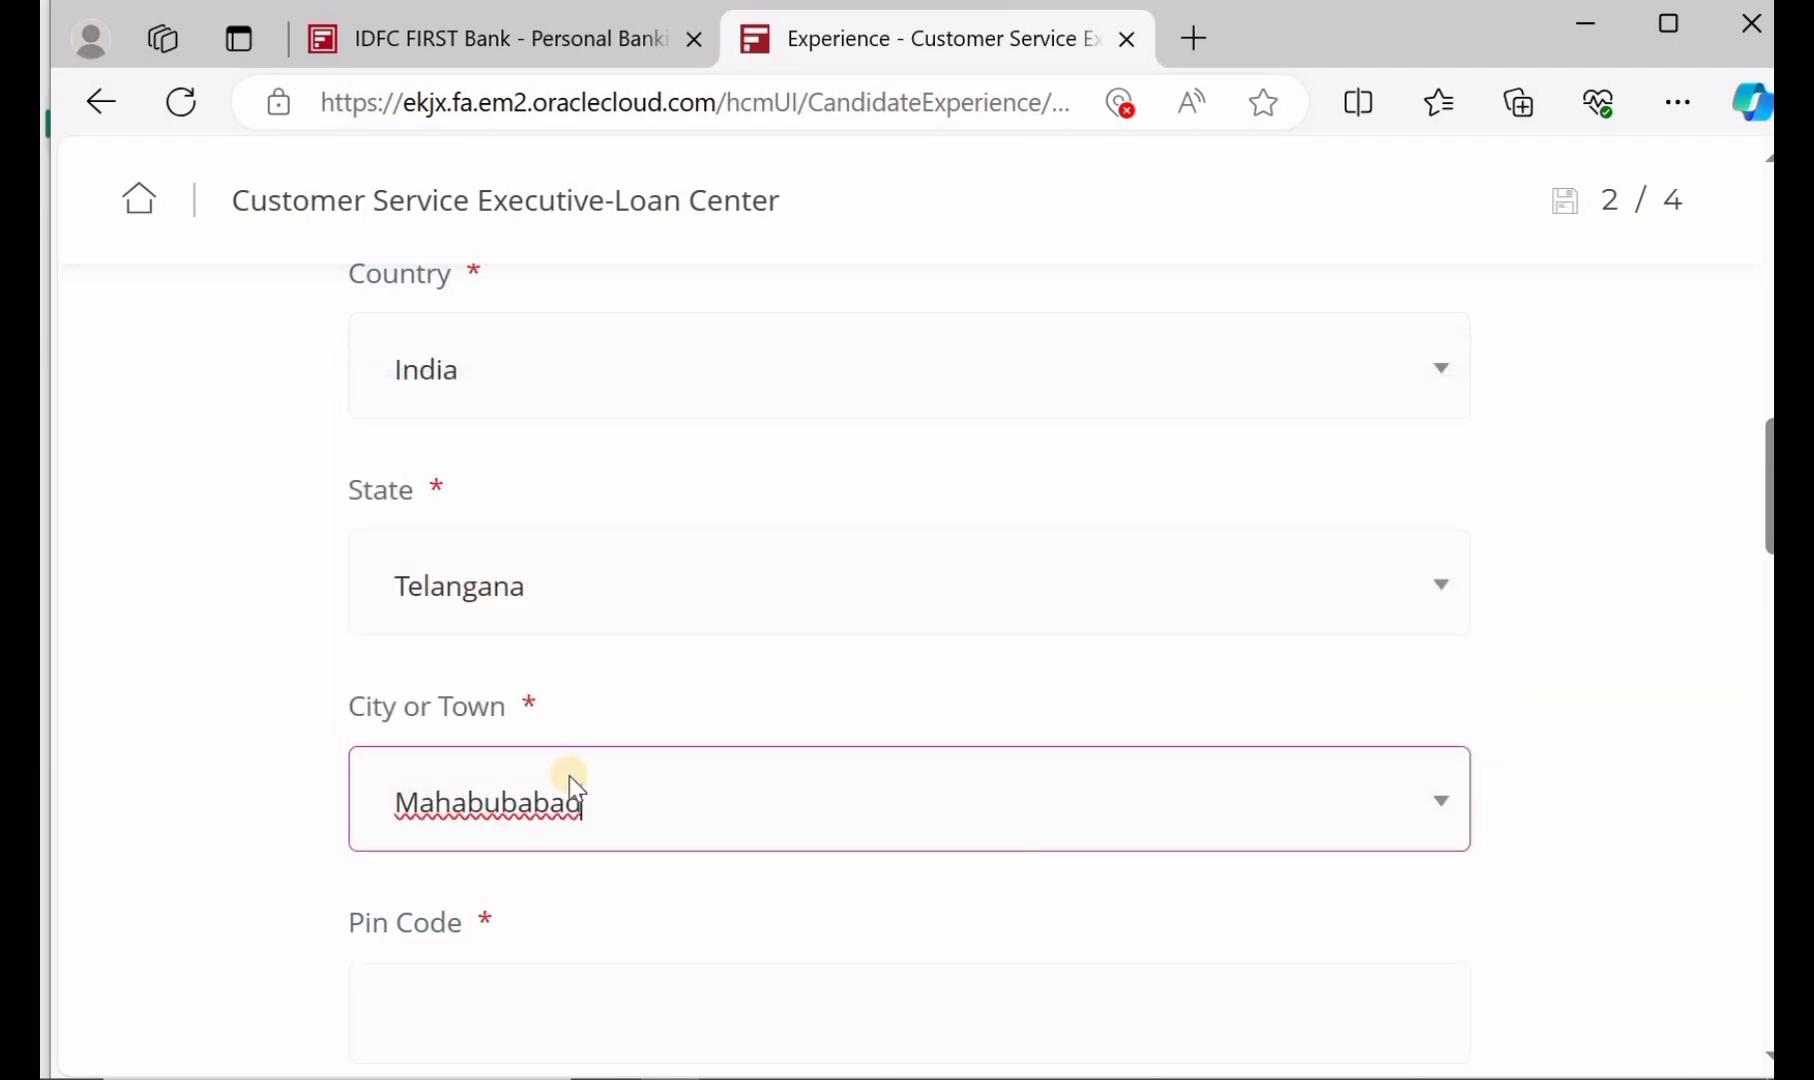
Enter the applicant's pin code and both street address lines
{"action": "scroll", "coordinate": [568, 780], "scroll_direction": "down", "scroll_amount": 2}
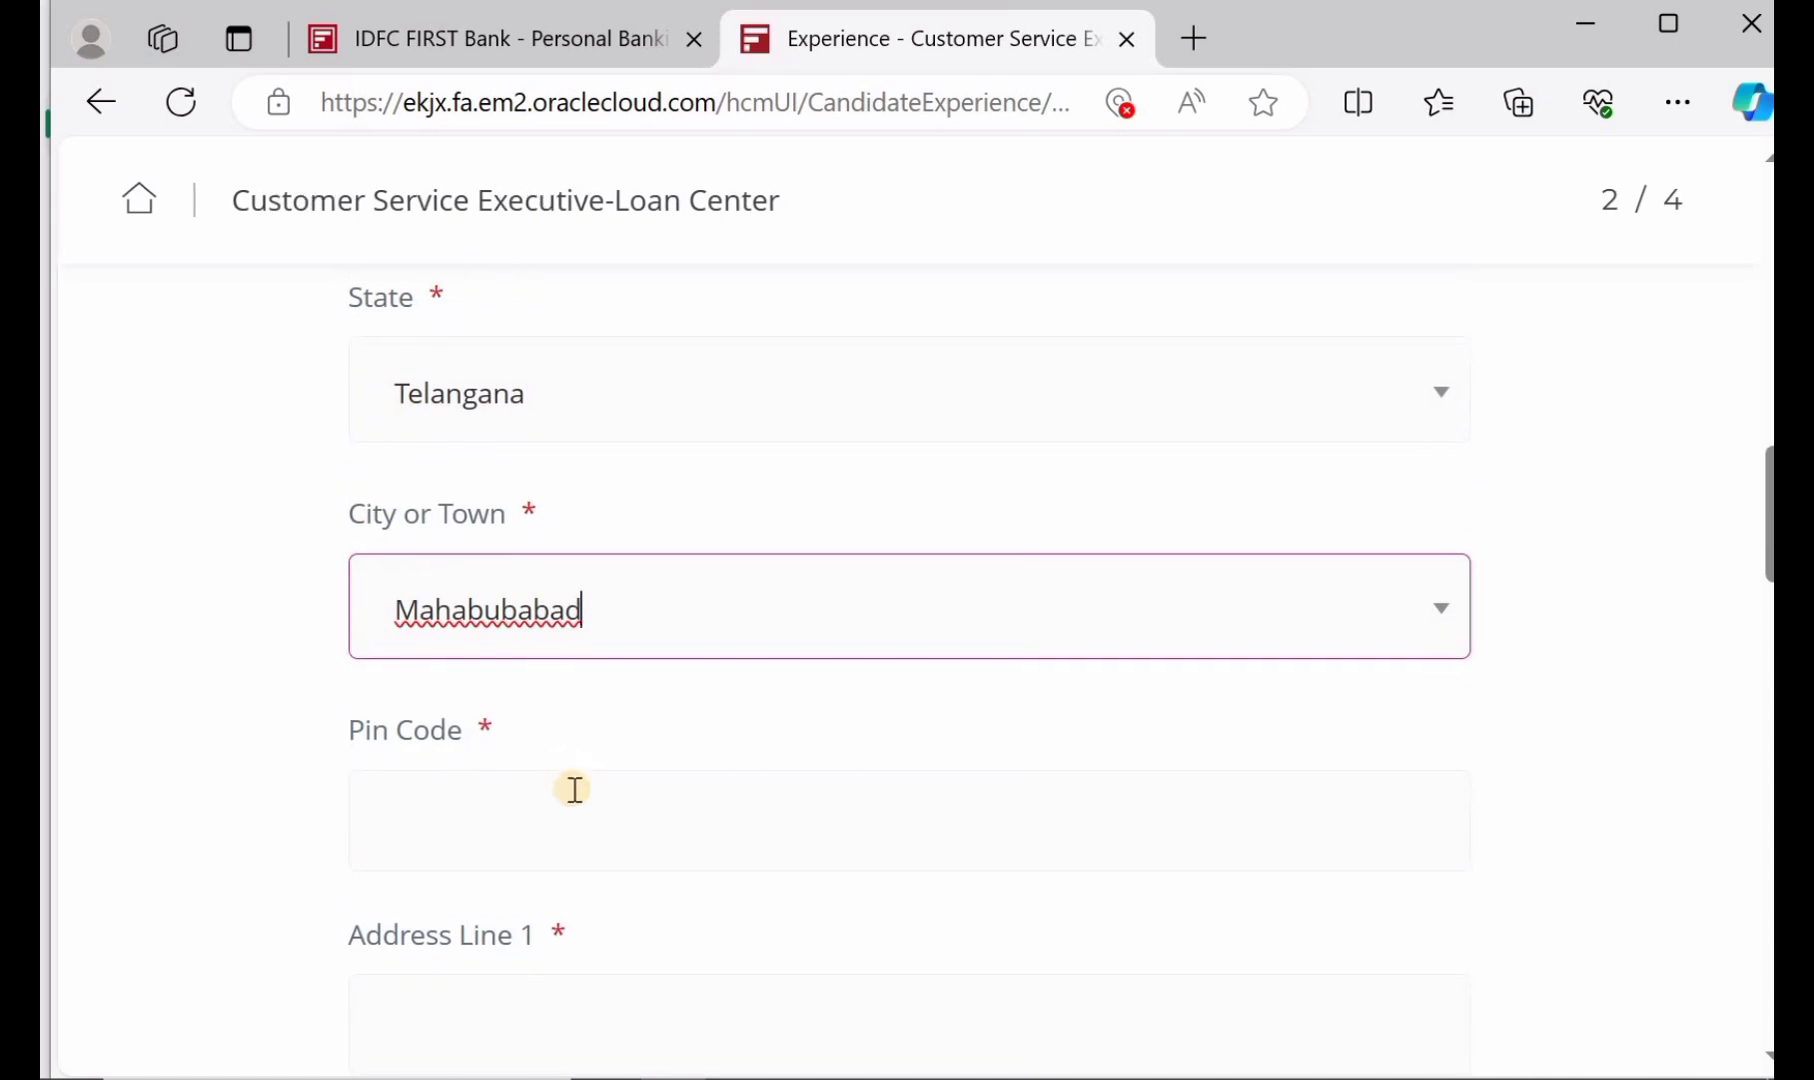
{"action": "left_click", "coordinate": [575, 799]}
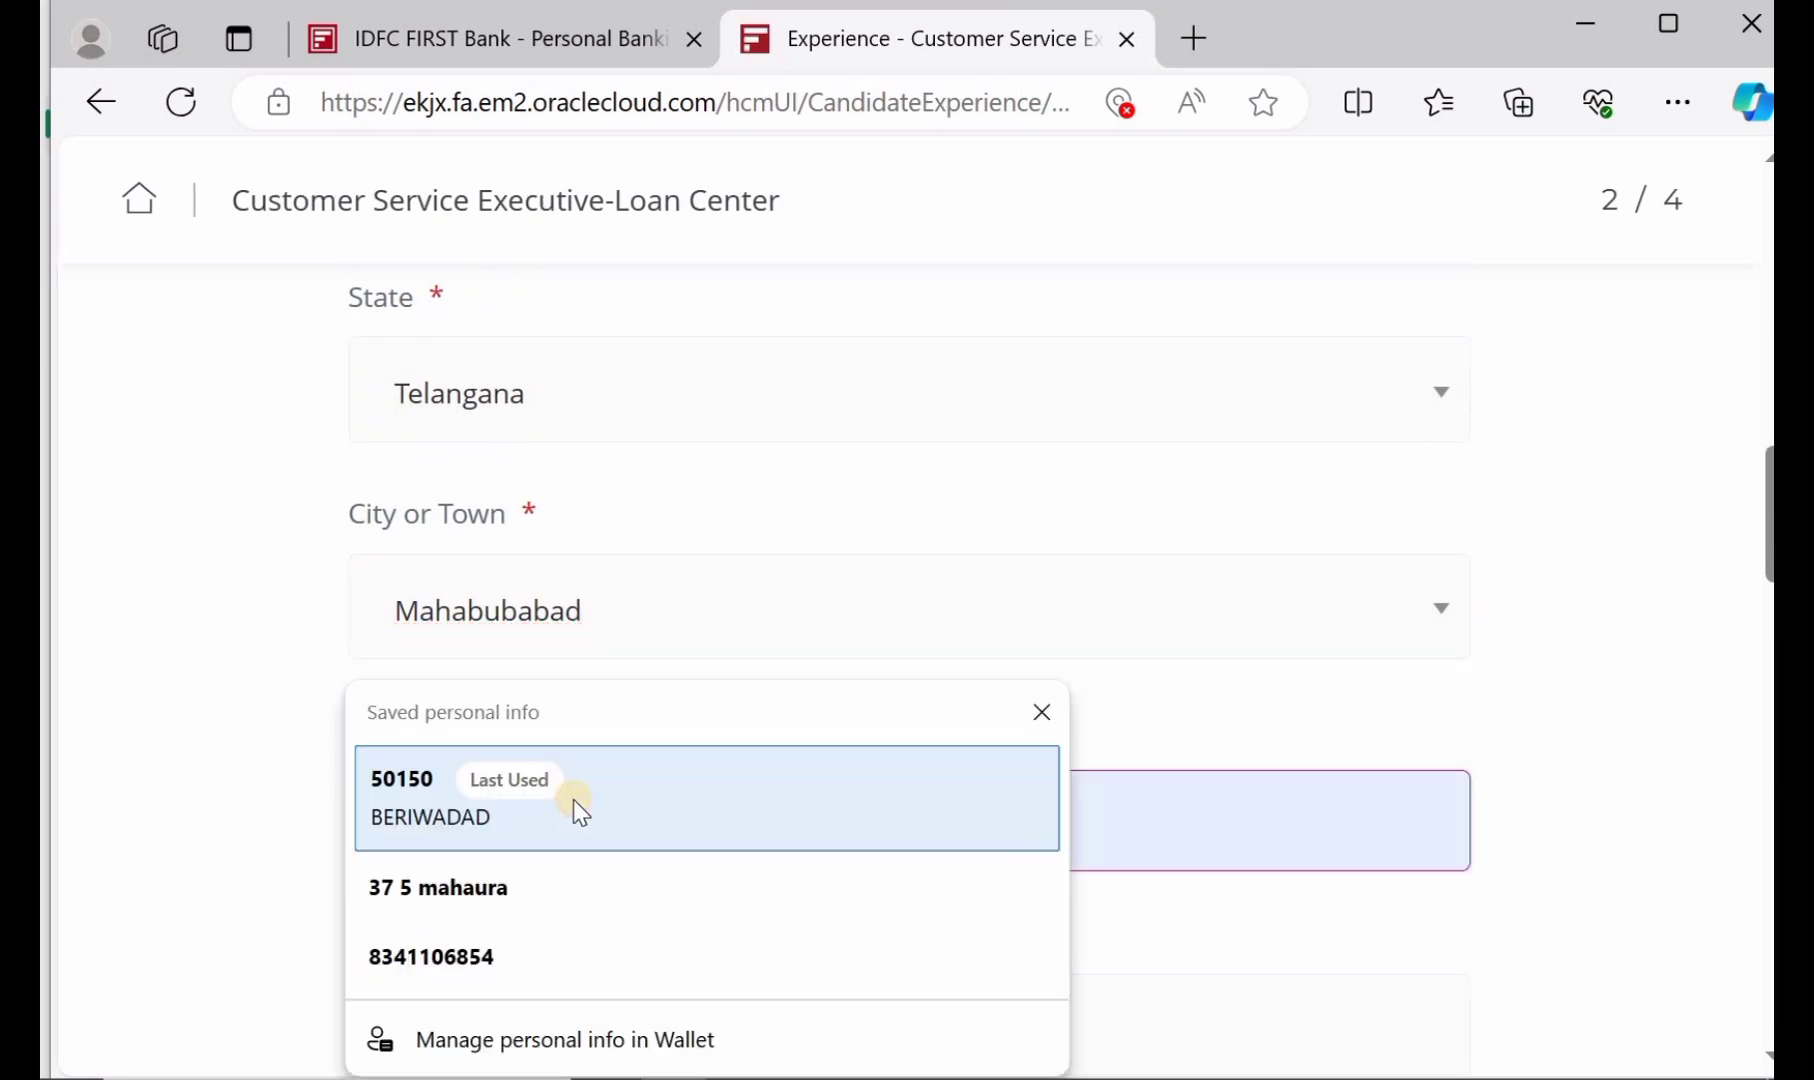
{"action": "type", "text": "3"}
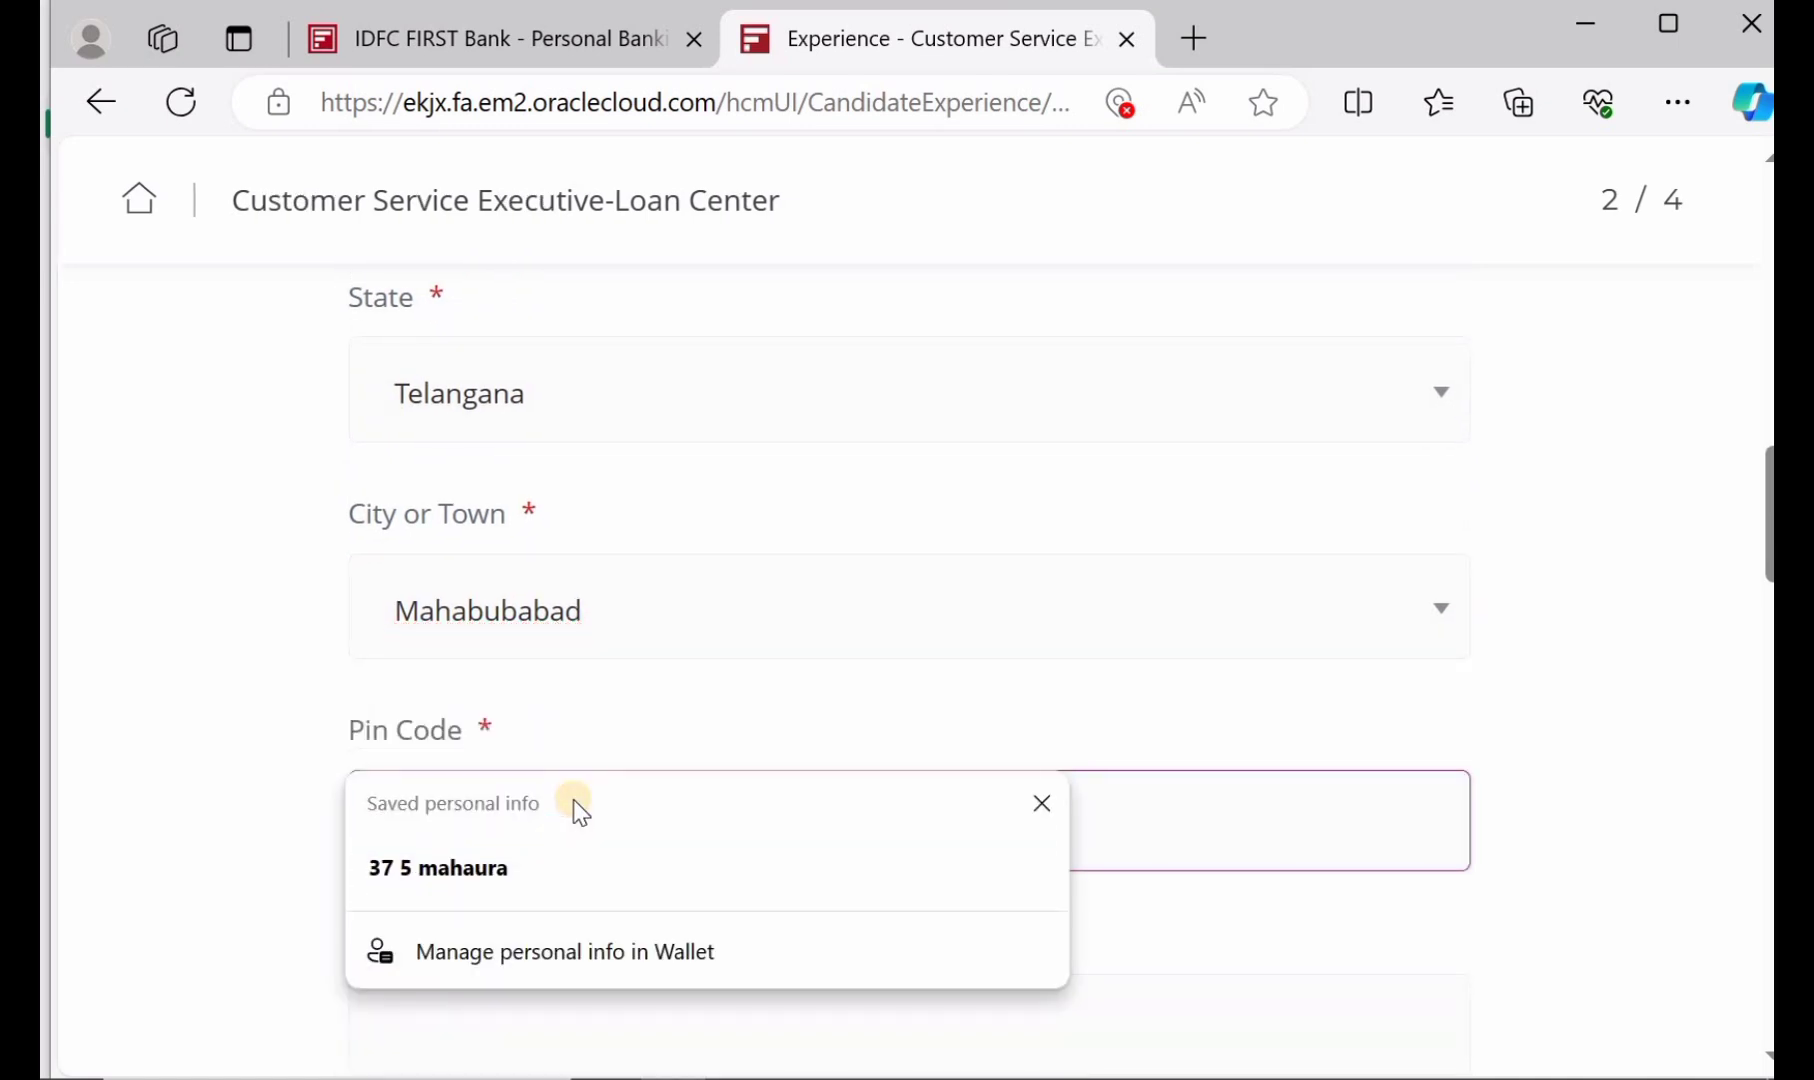
{"action": "left_click", "coordinate": [1056, 811]}
{"action": "scroll", "coordinate": [659, 831], "scroll_direction": "down", "scroll_amount": 3}
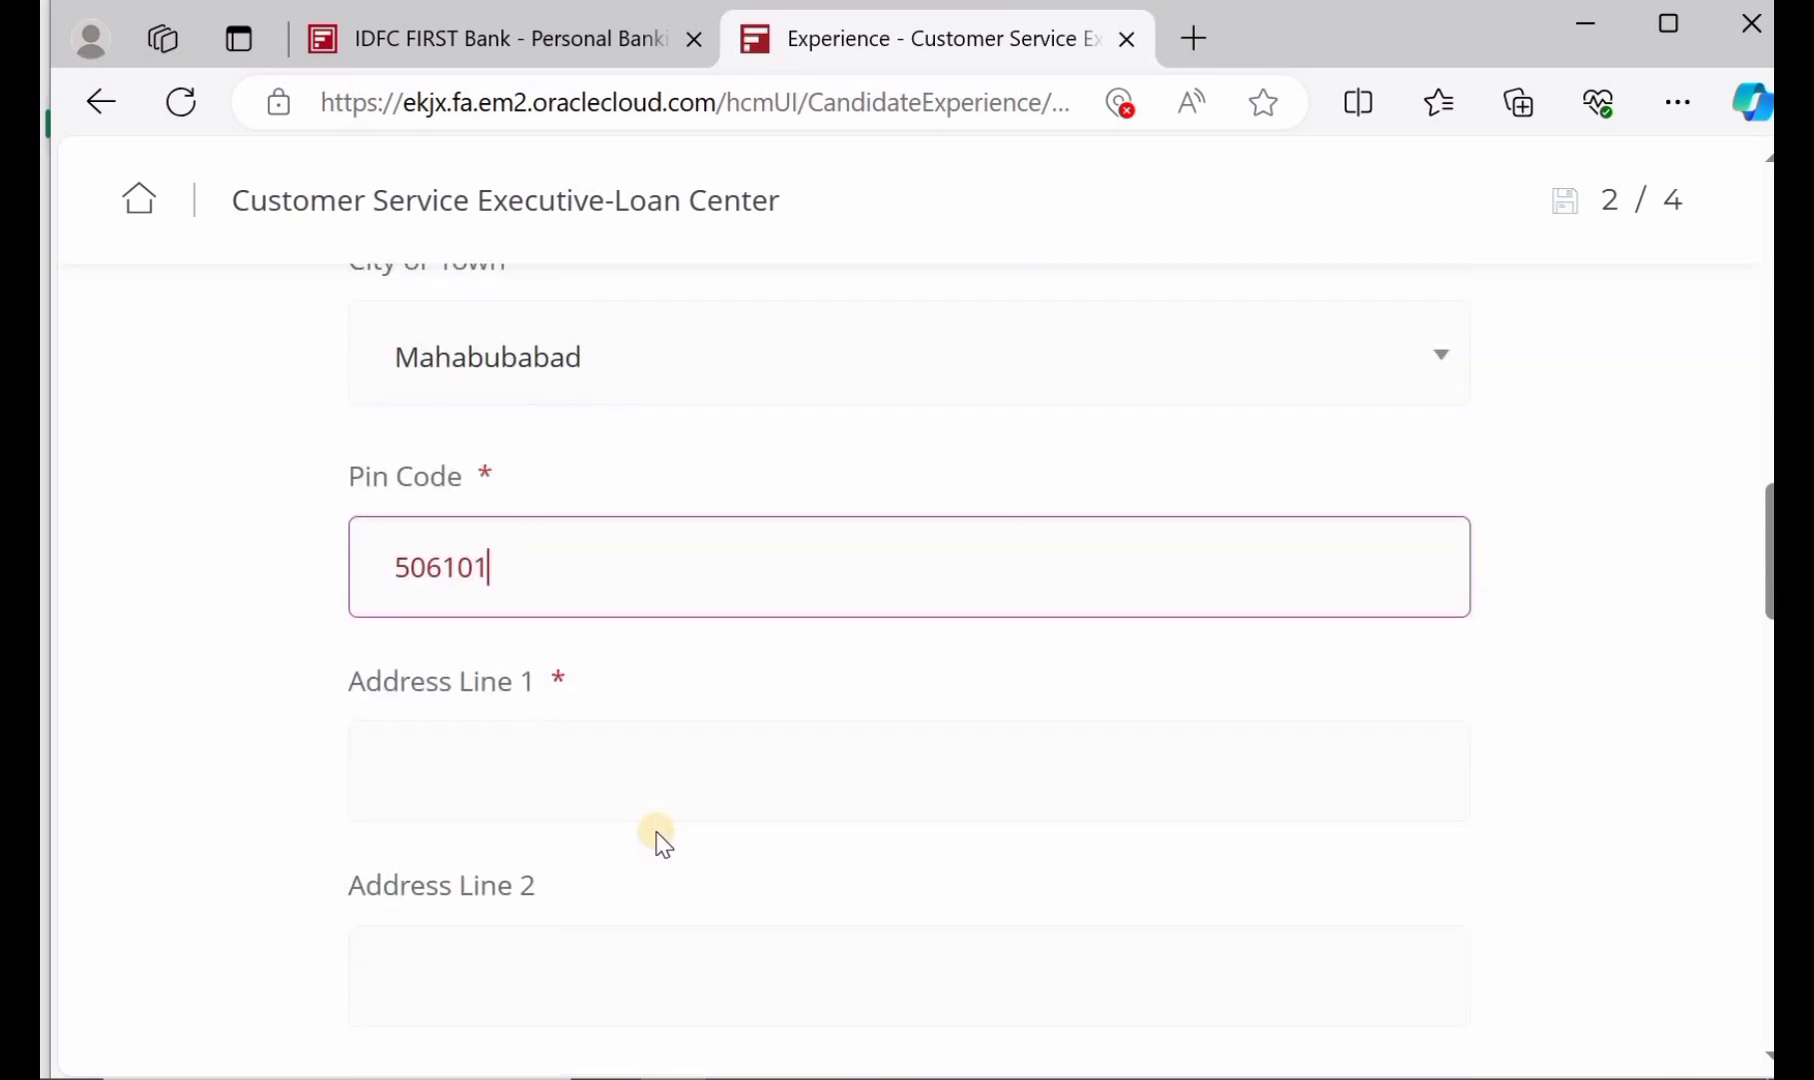
{"action": "left_click", "coordinate": [646, 752]}
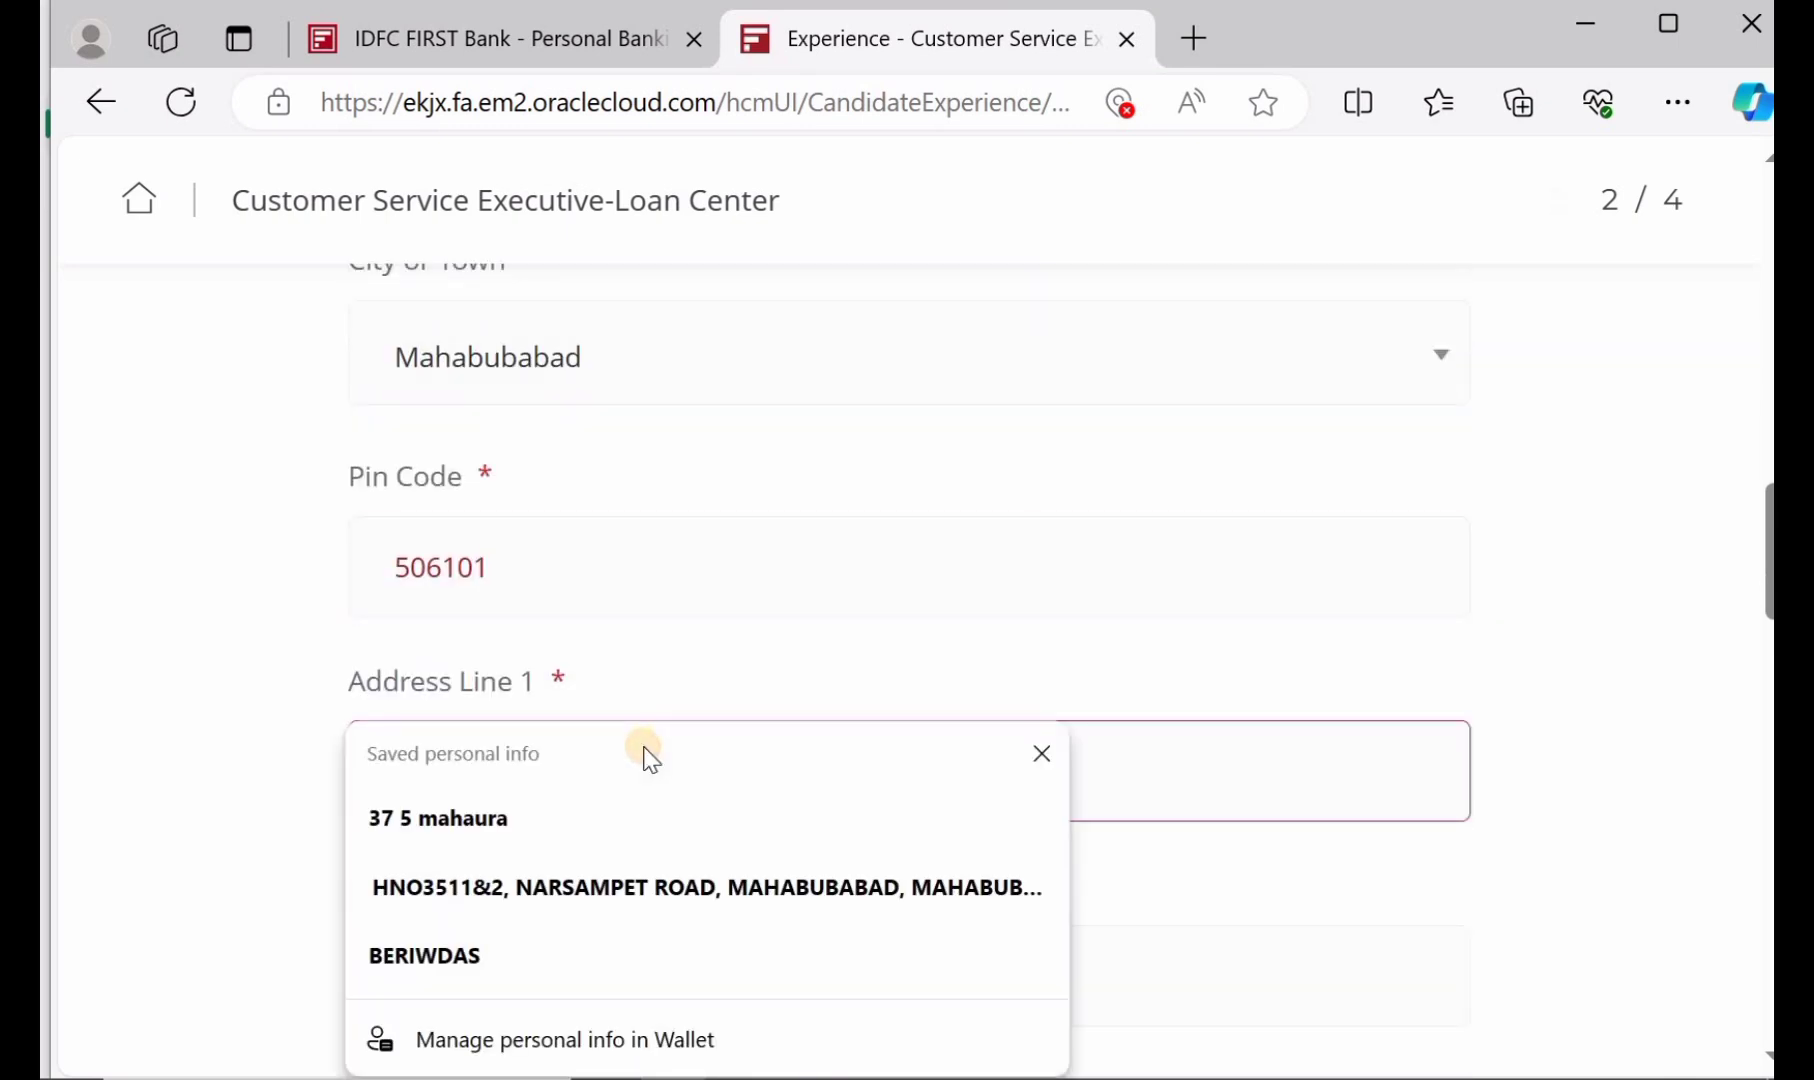
{"action": "left_click", "coordinate": [1043, 760]}
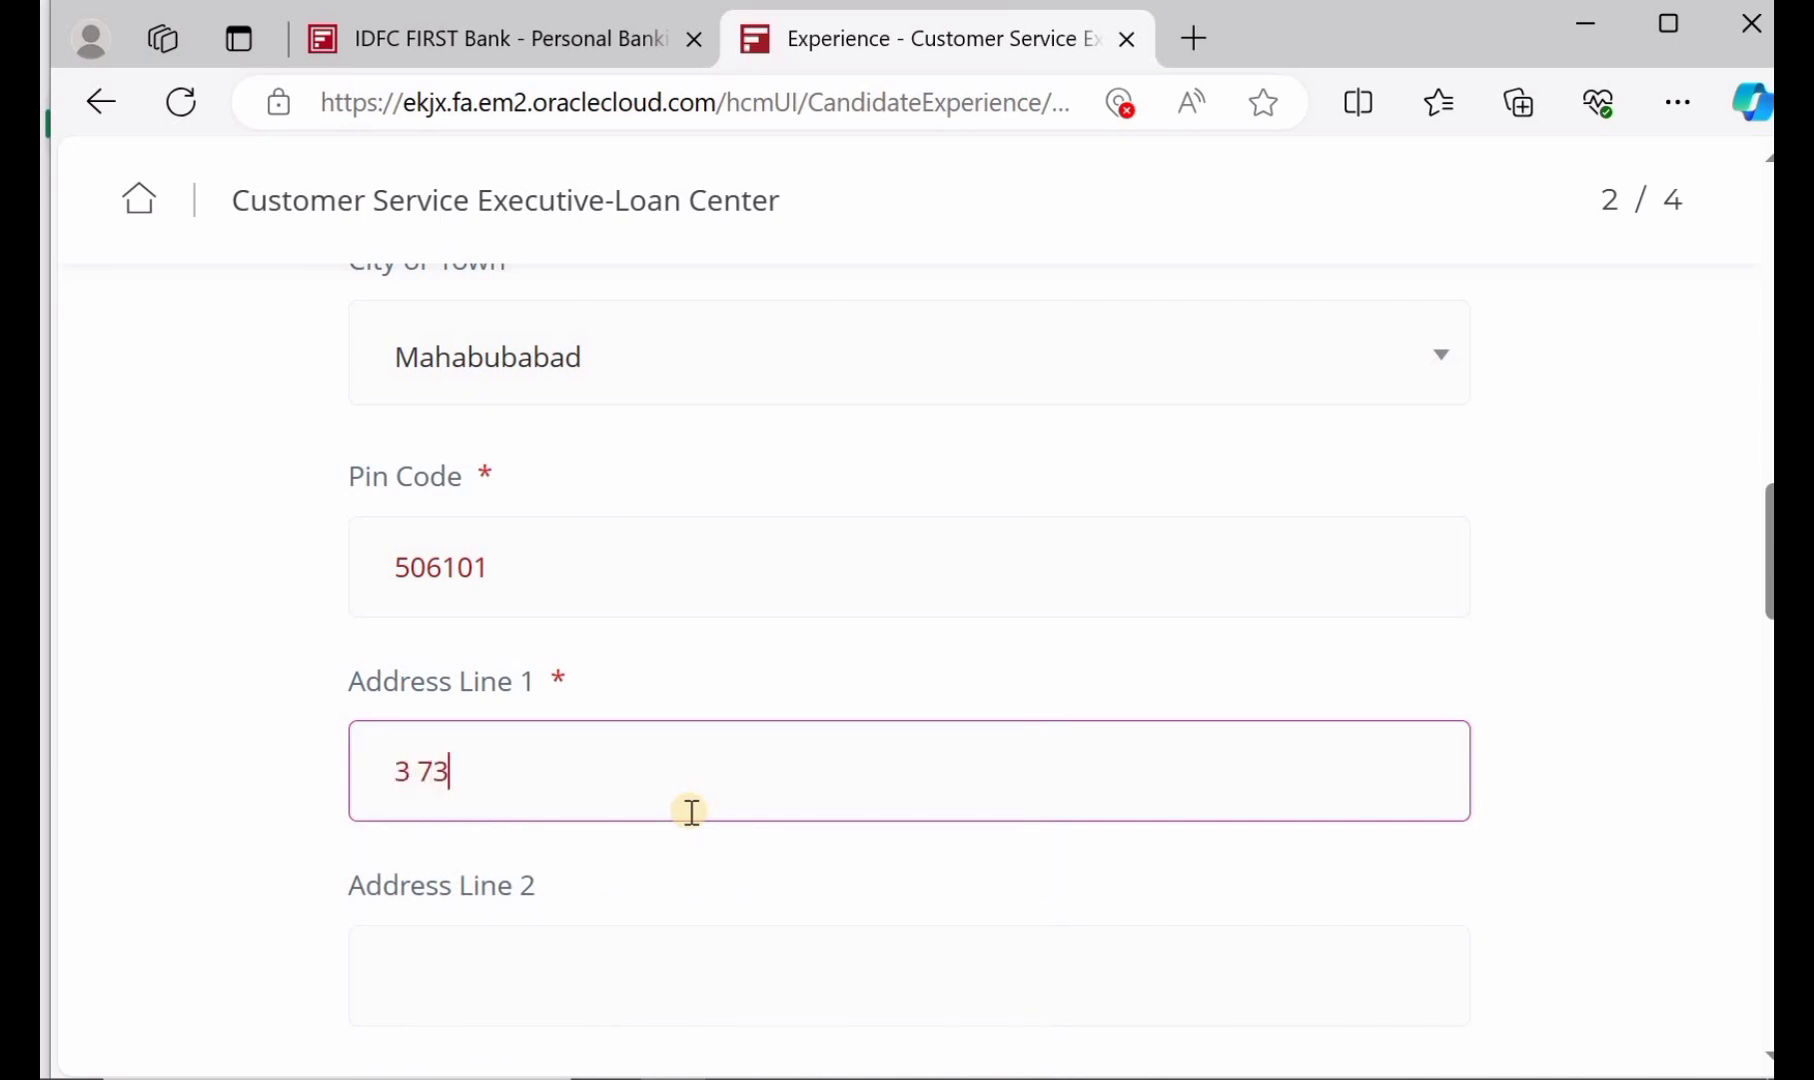
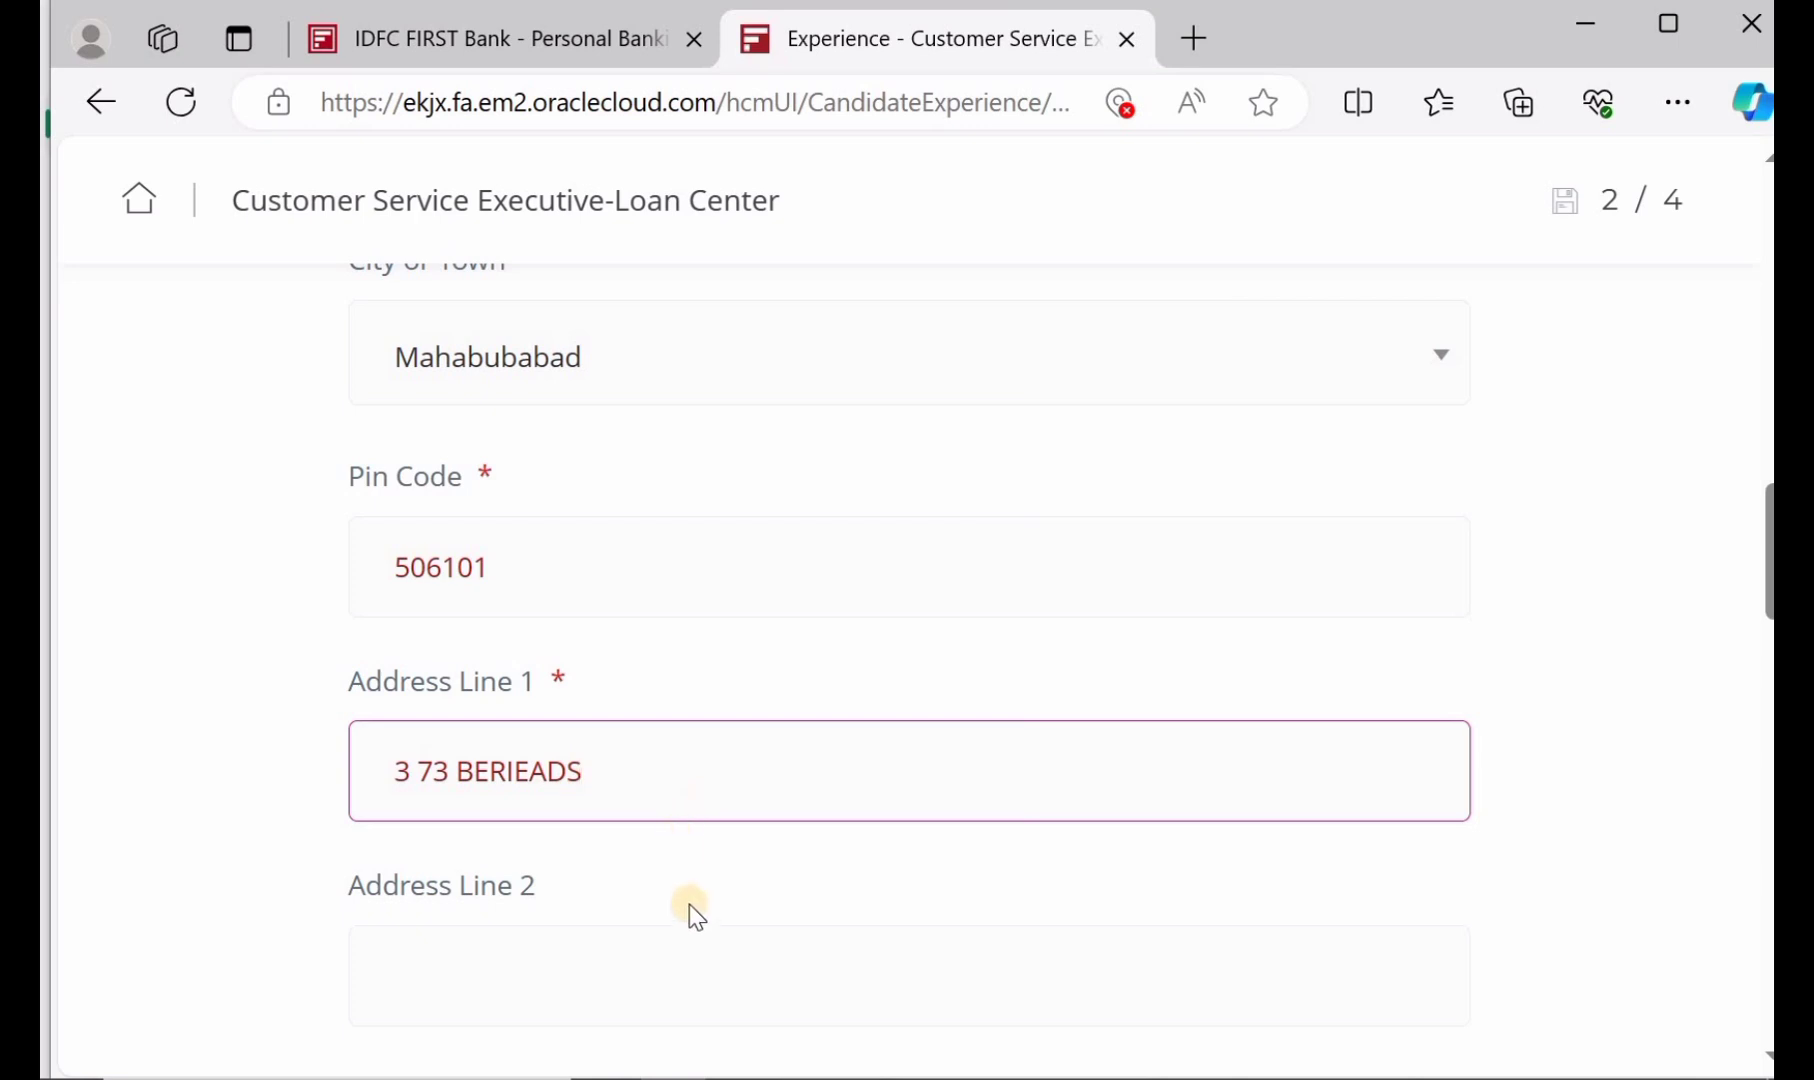
{"action": "left_click", "coordinate": [708, 997]}
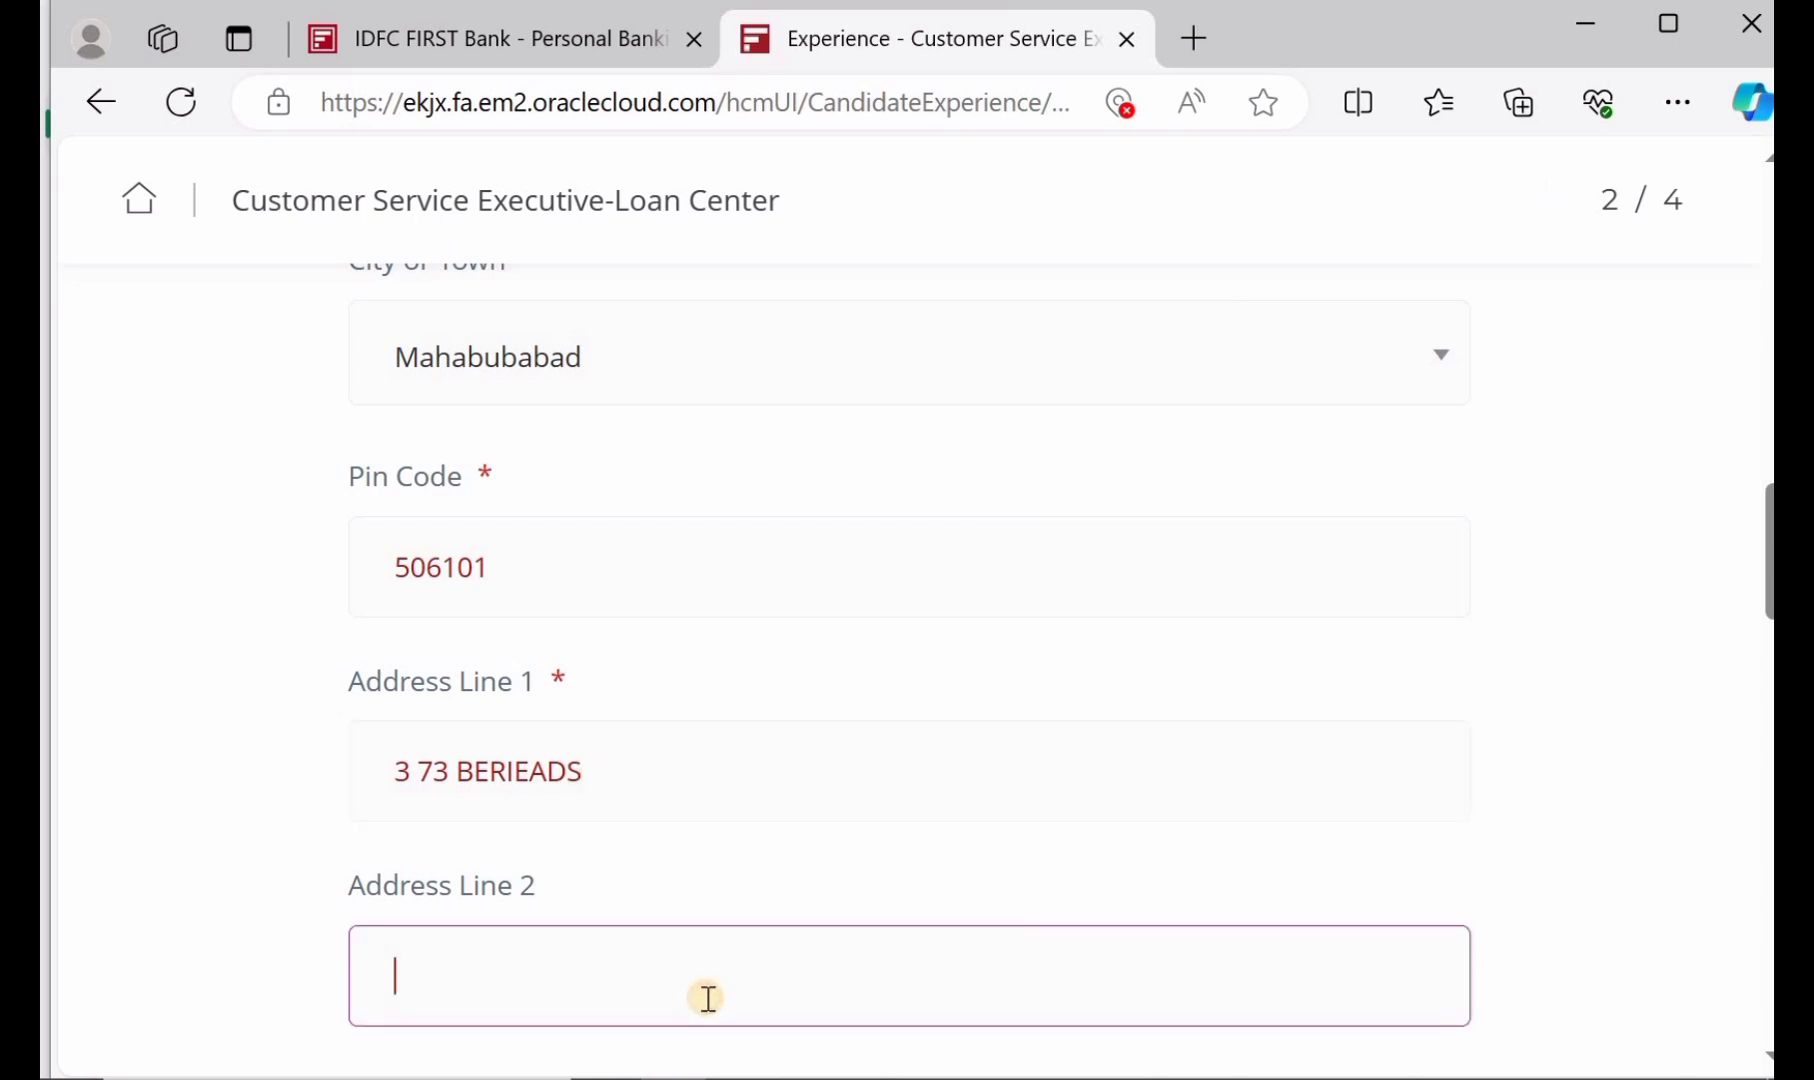
{"action": "type", "text": "KESAMUDRAM"}
{"action": "left_click", "coordinate": [645, 830]}
{"action": "scroll", "coordinate": [645, 828], "scroll_direction": "down", "scroll_amount": 3}
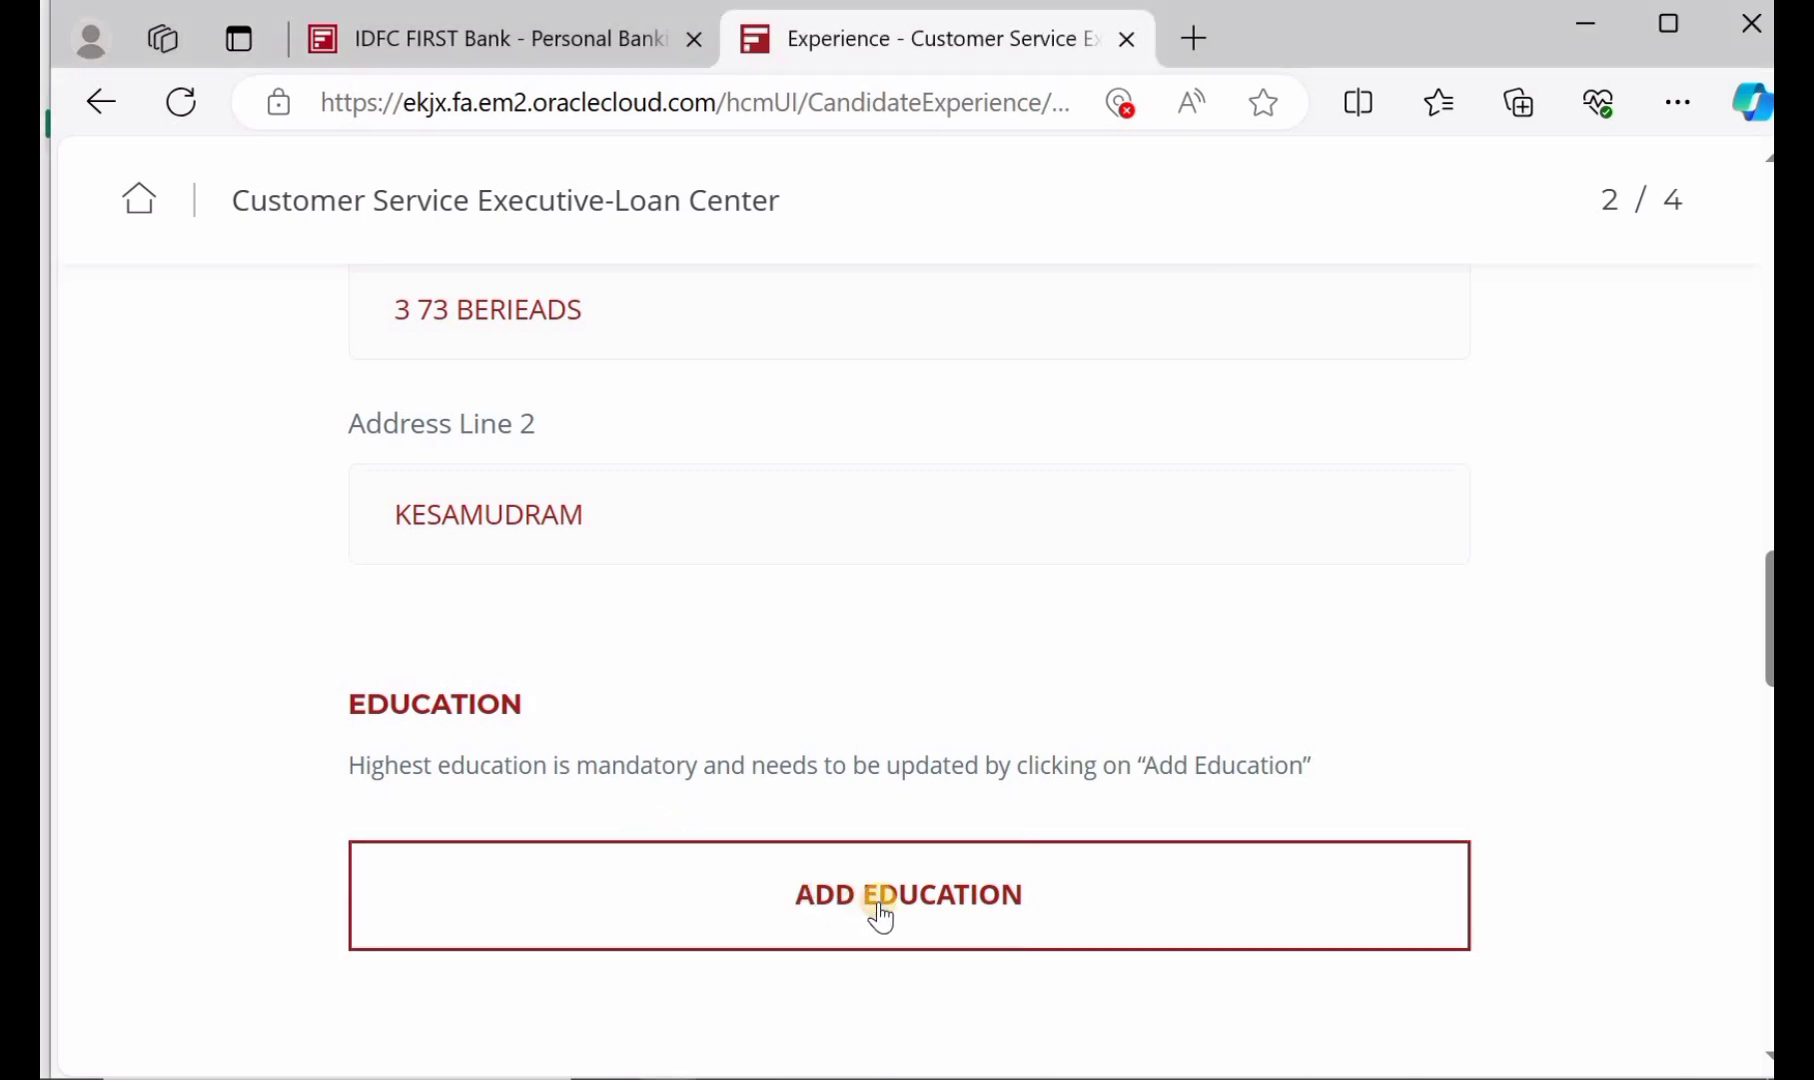
Add an education entry: Bachelor of Arts:Graduate at Kakatheya High School
{"action": "left_click", "coordinate": [880, 915]}
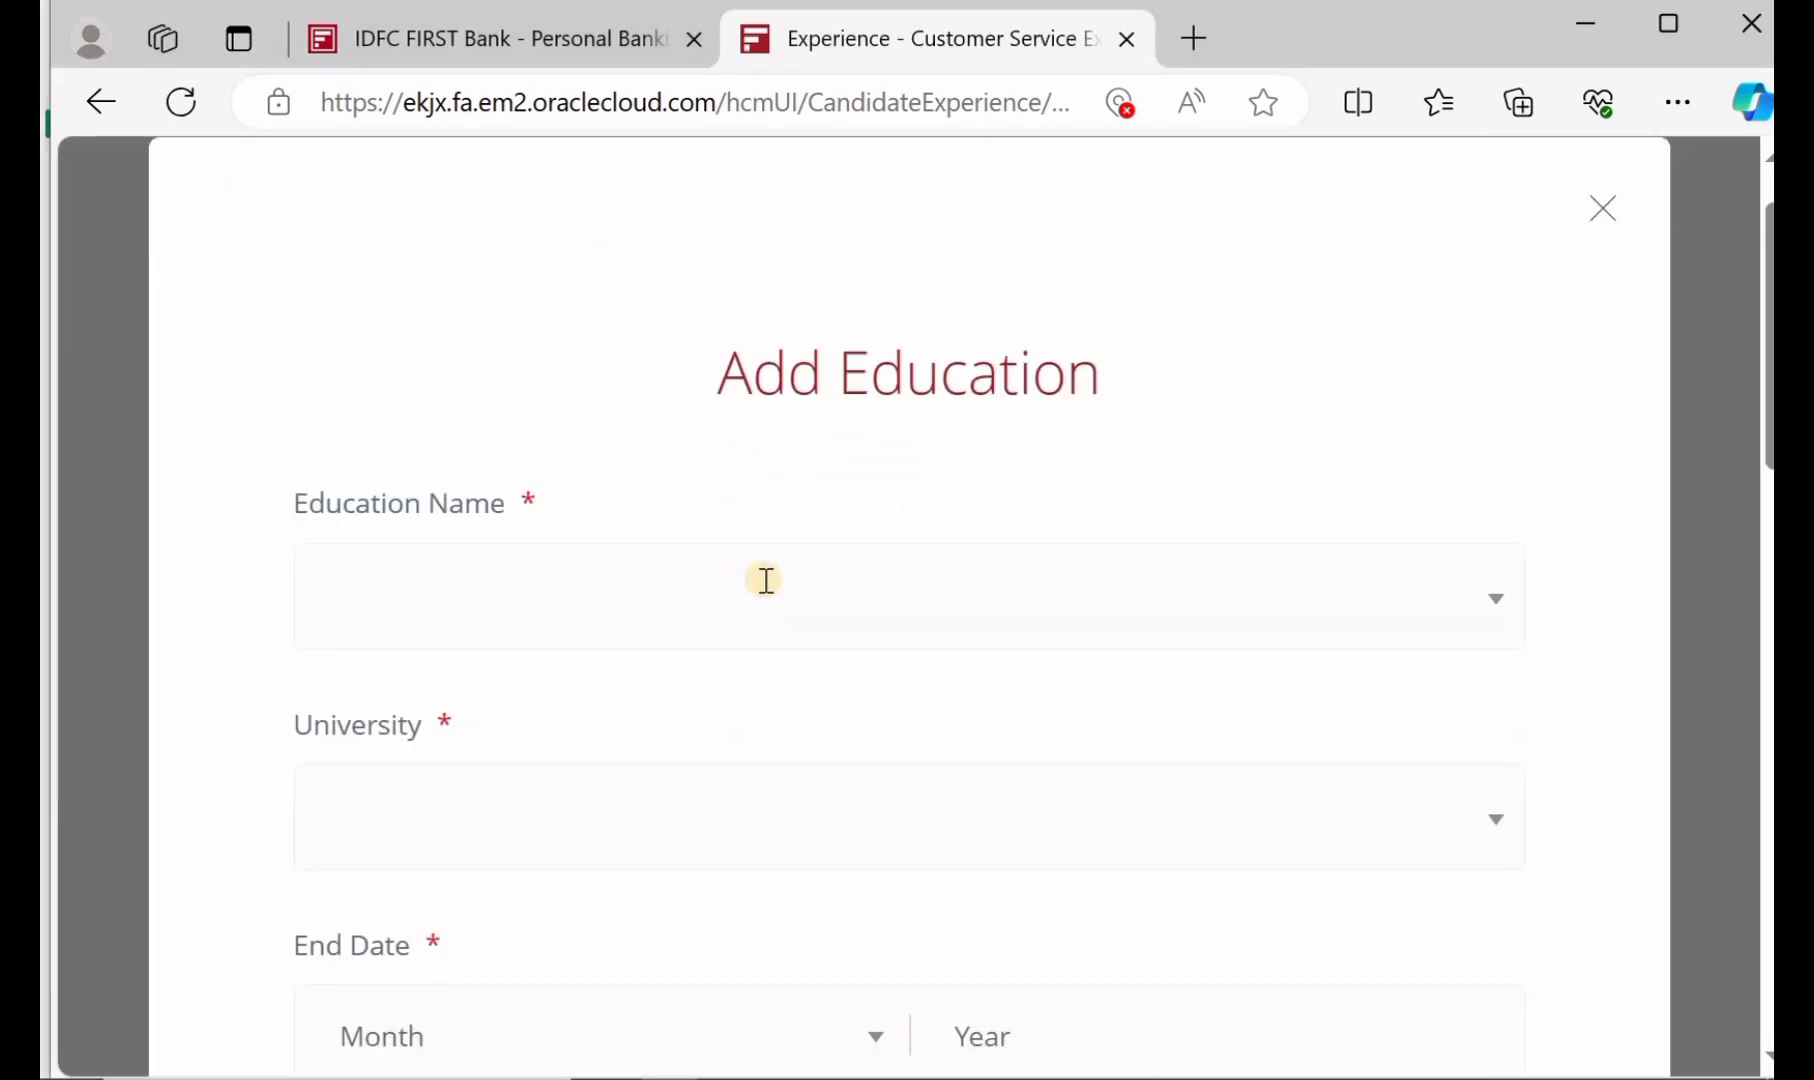
{"action": "left_click", "coordinate": [512, 572]}
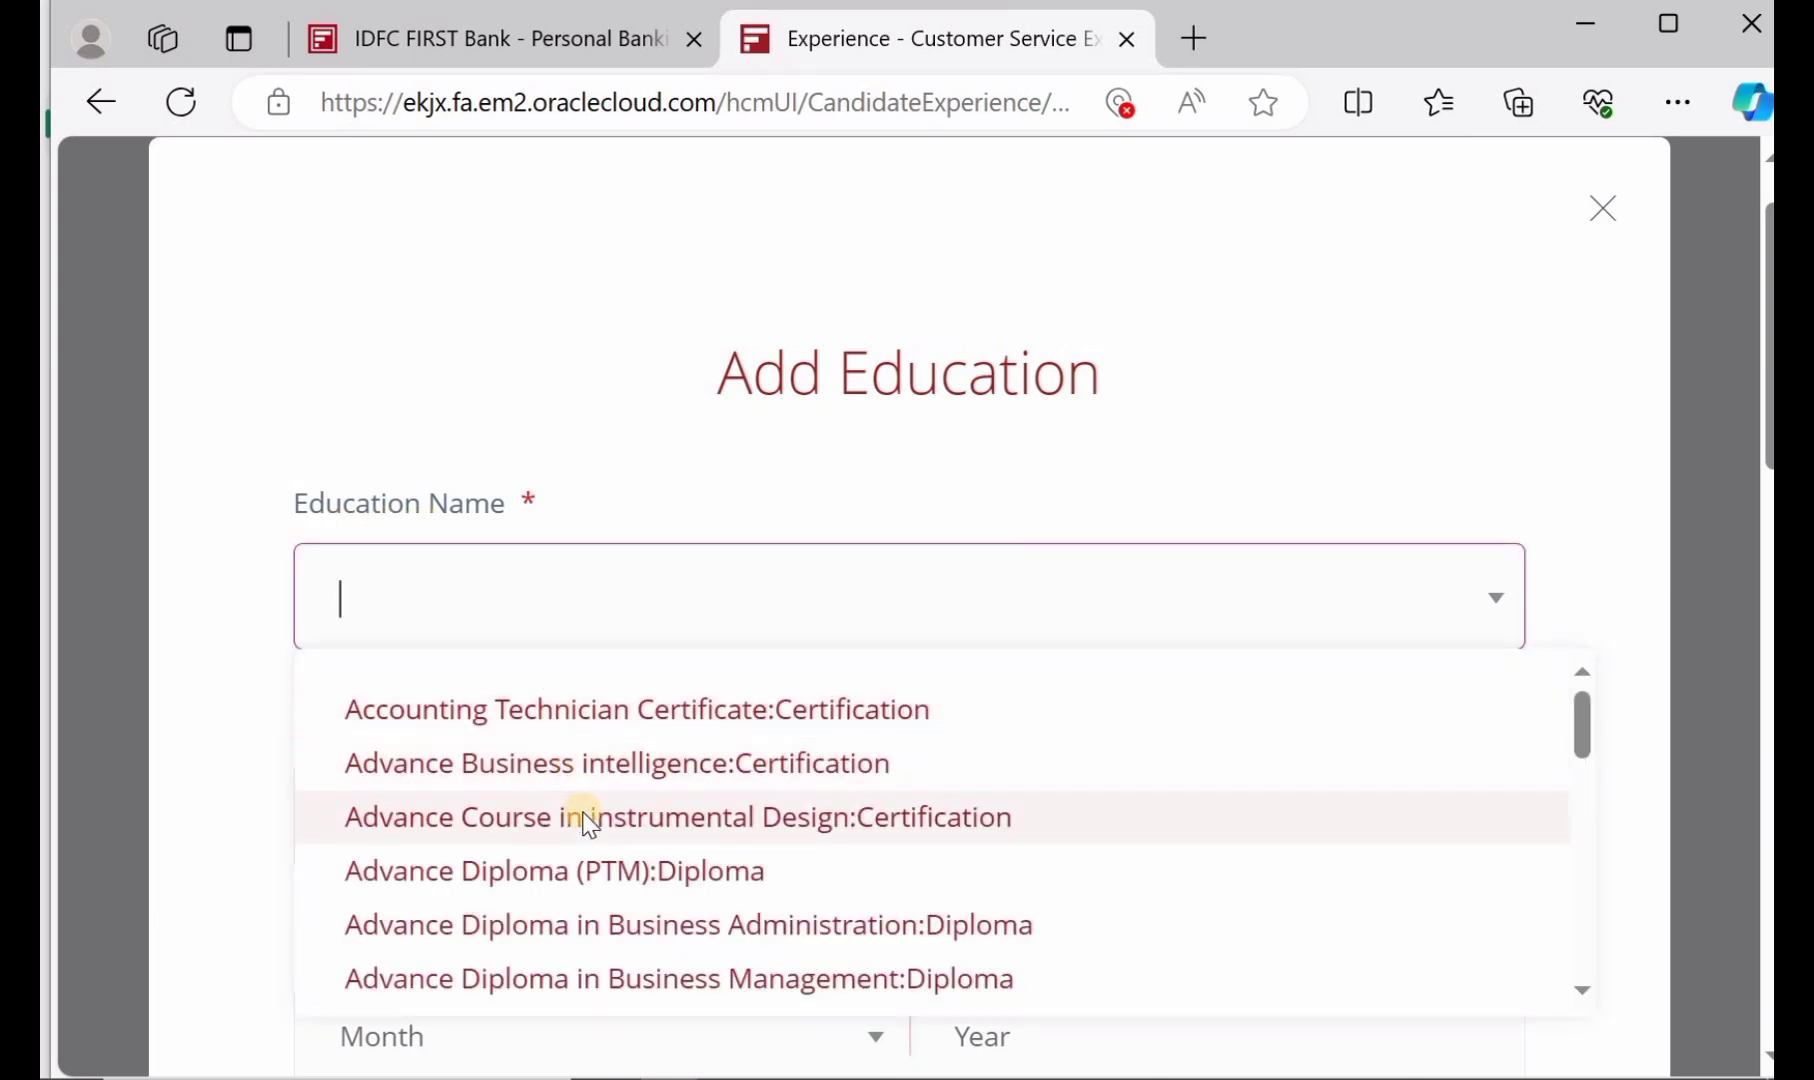
{"action": "scroll", "coordinate": [589, 823], "scroll_direction": "down", "scroll_amount": 6}
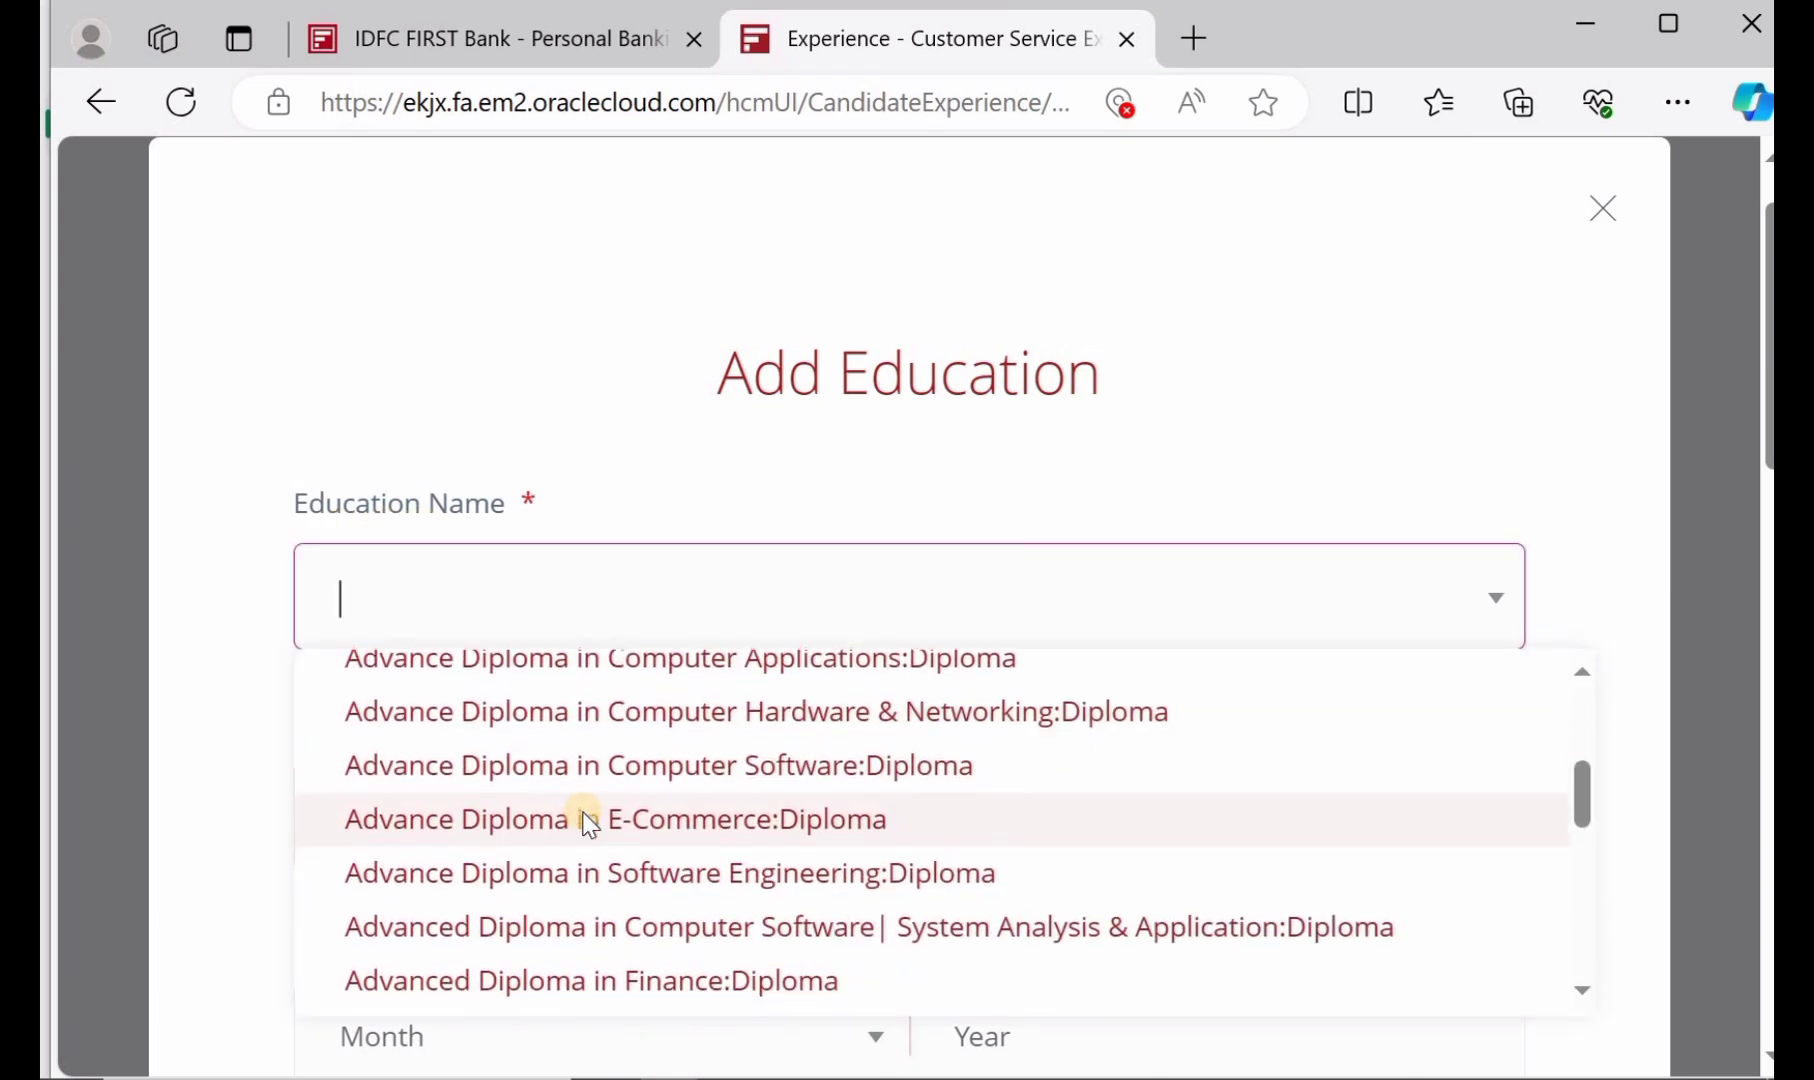
{"action": "scroll", "coordinate": [589, 823], "scroll_direction": "down", "scroll_amount": 6}
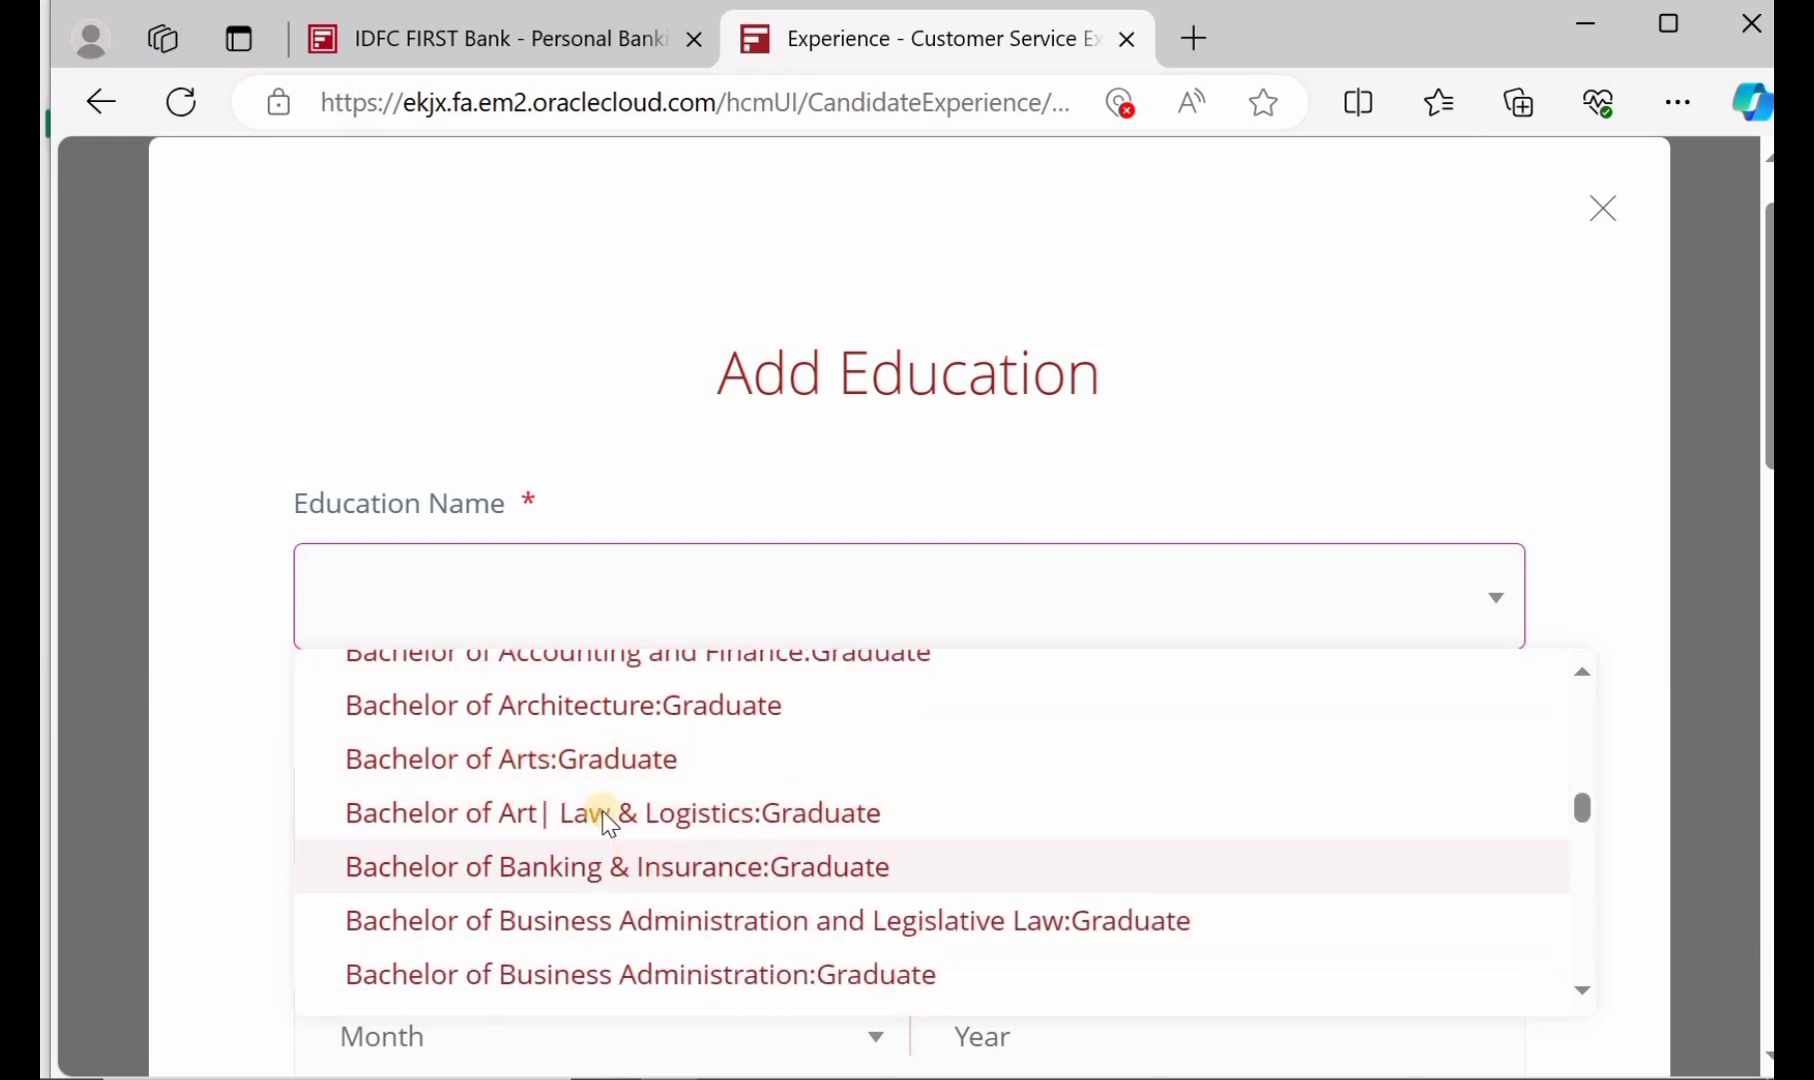
{"action": "left_click", "coordinate": [566, 765]}
{"action": "scroll", "coordinate": [571, 765], "scroll_direction": "down", "scroll_amount": 1}
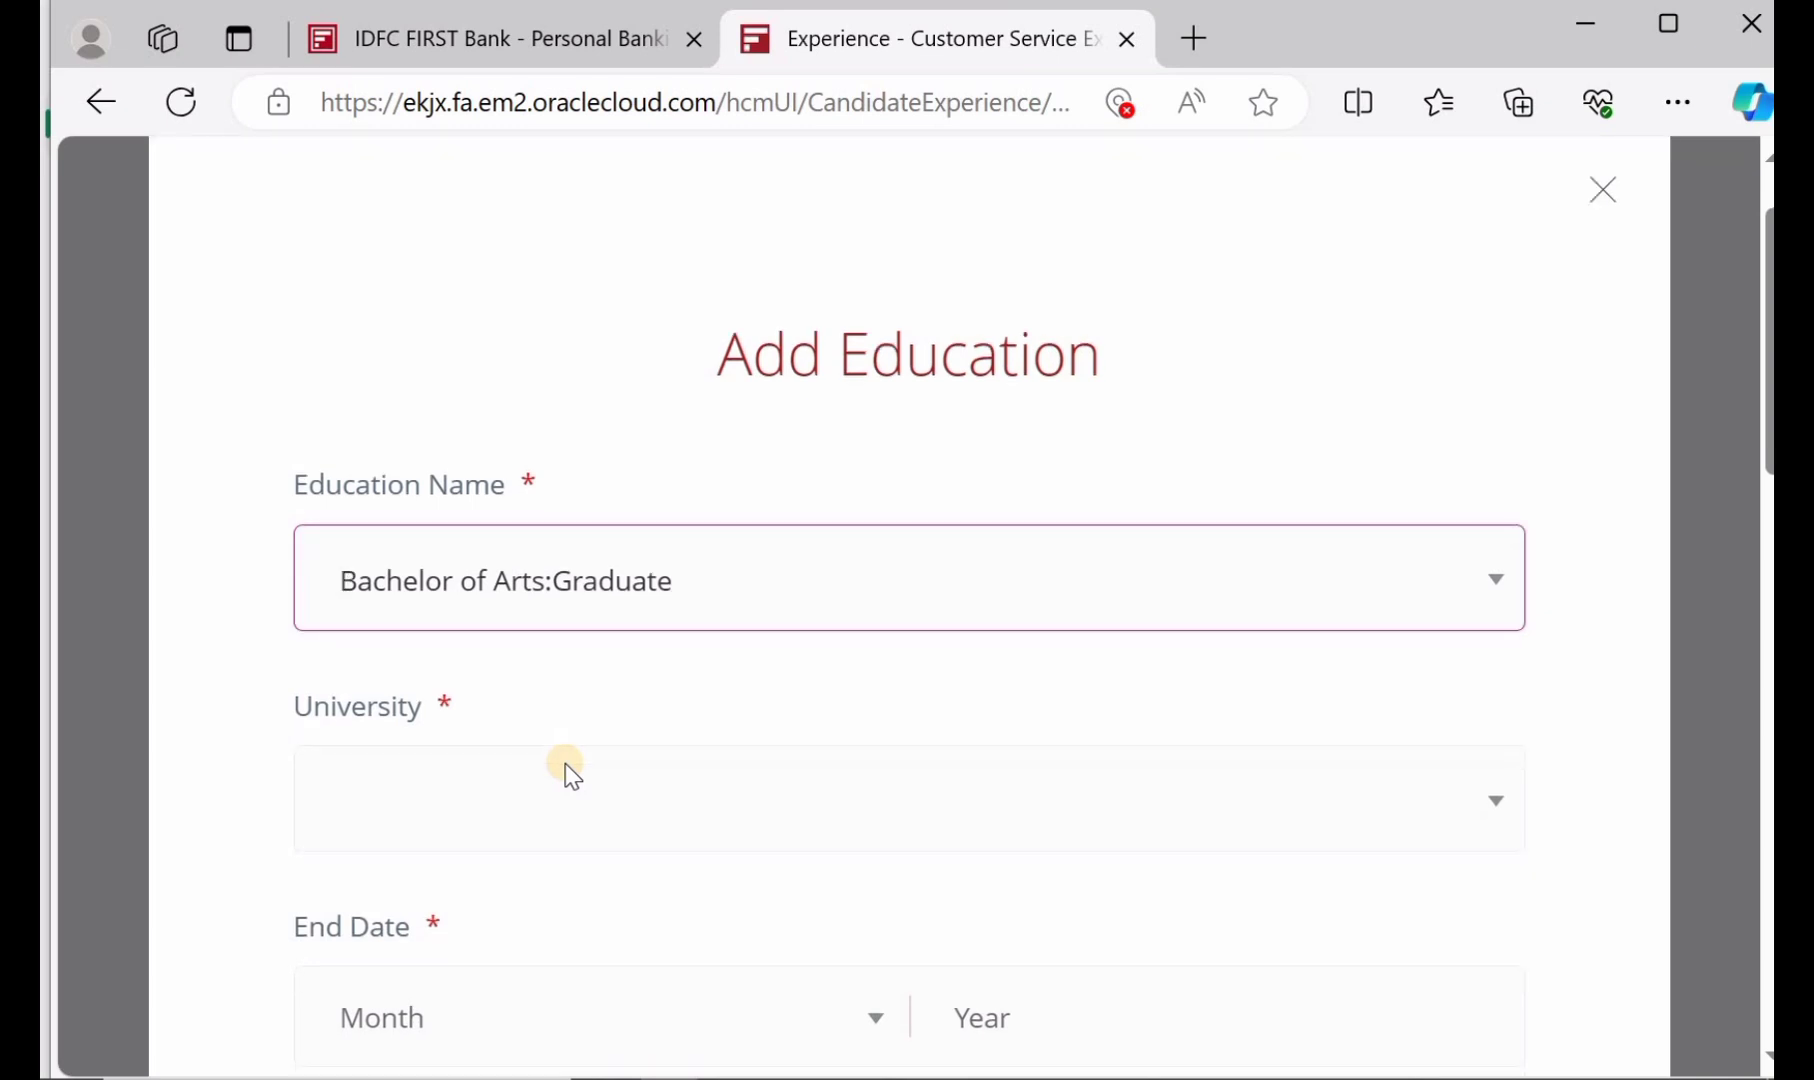
{"action": "left_click", "coordinate": [547, 733]}
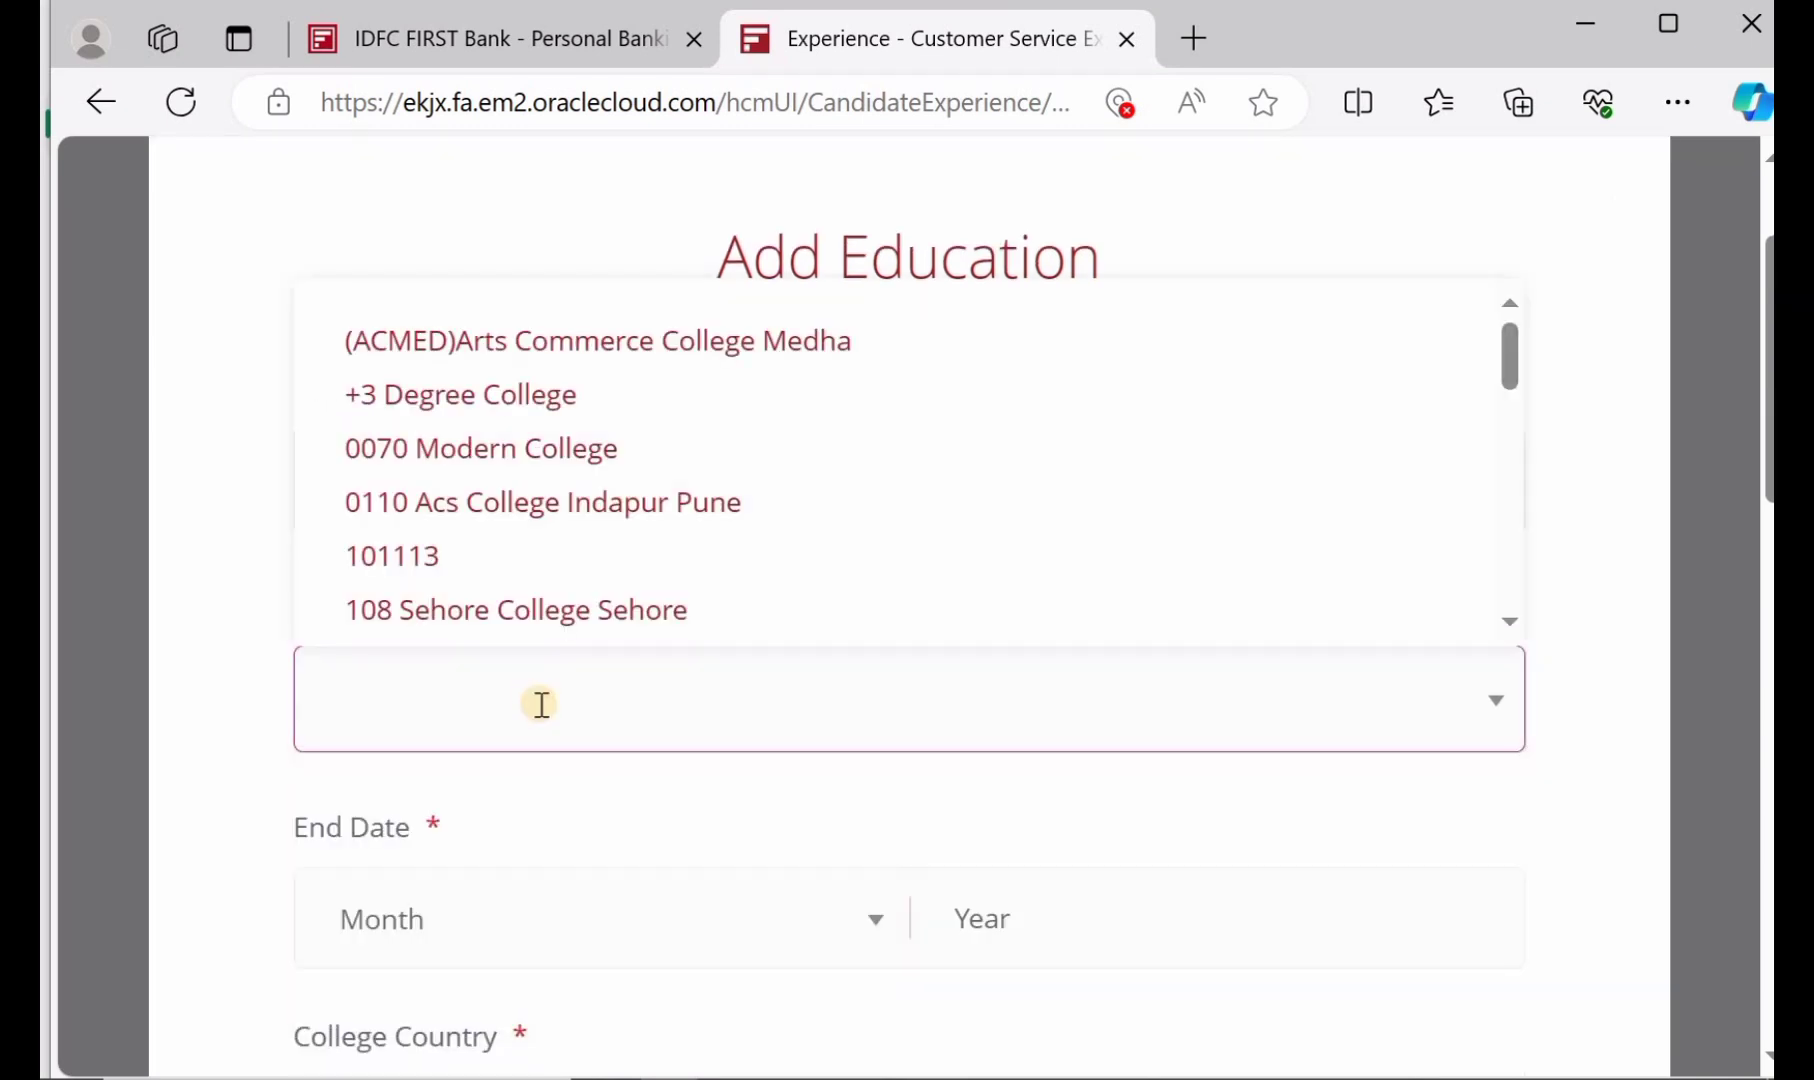
{"action": "type", "text": "KAK"}
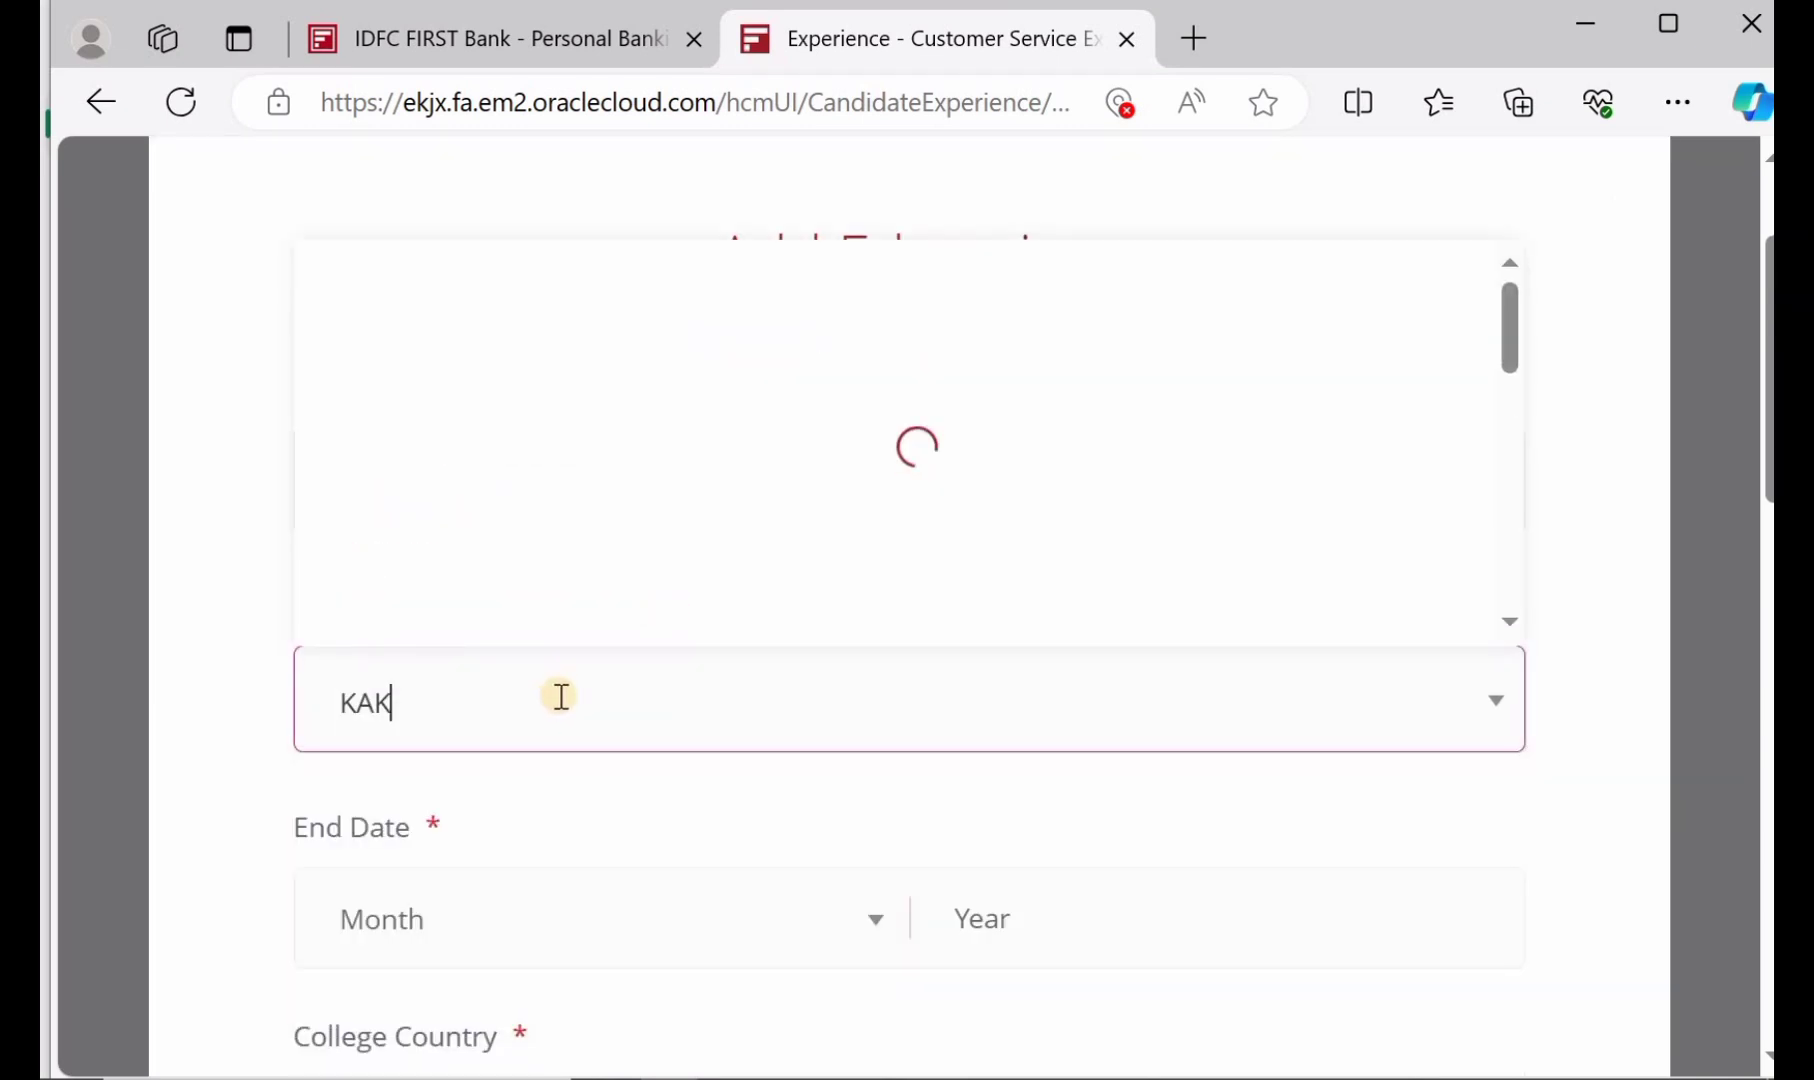
{"action": "type", "text": "A"}
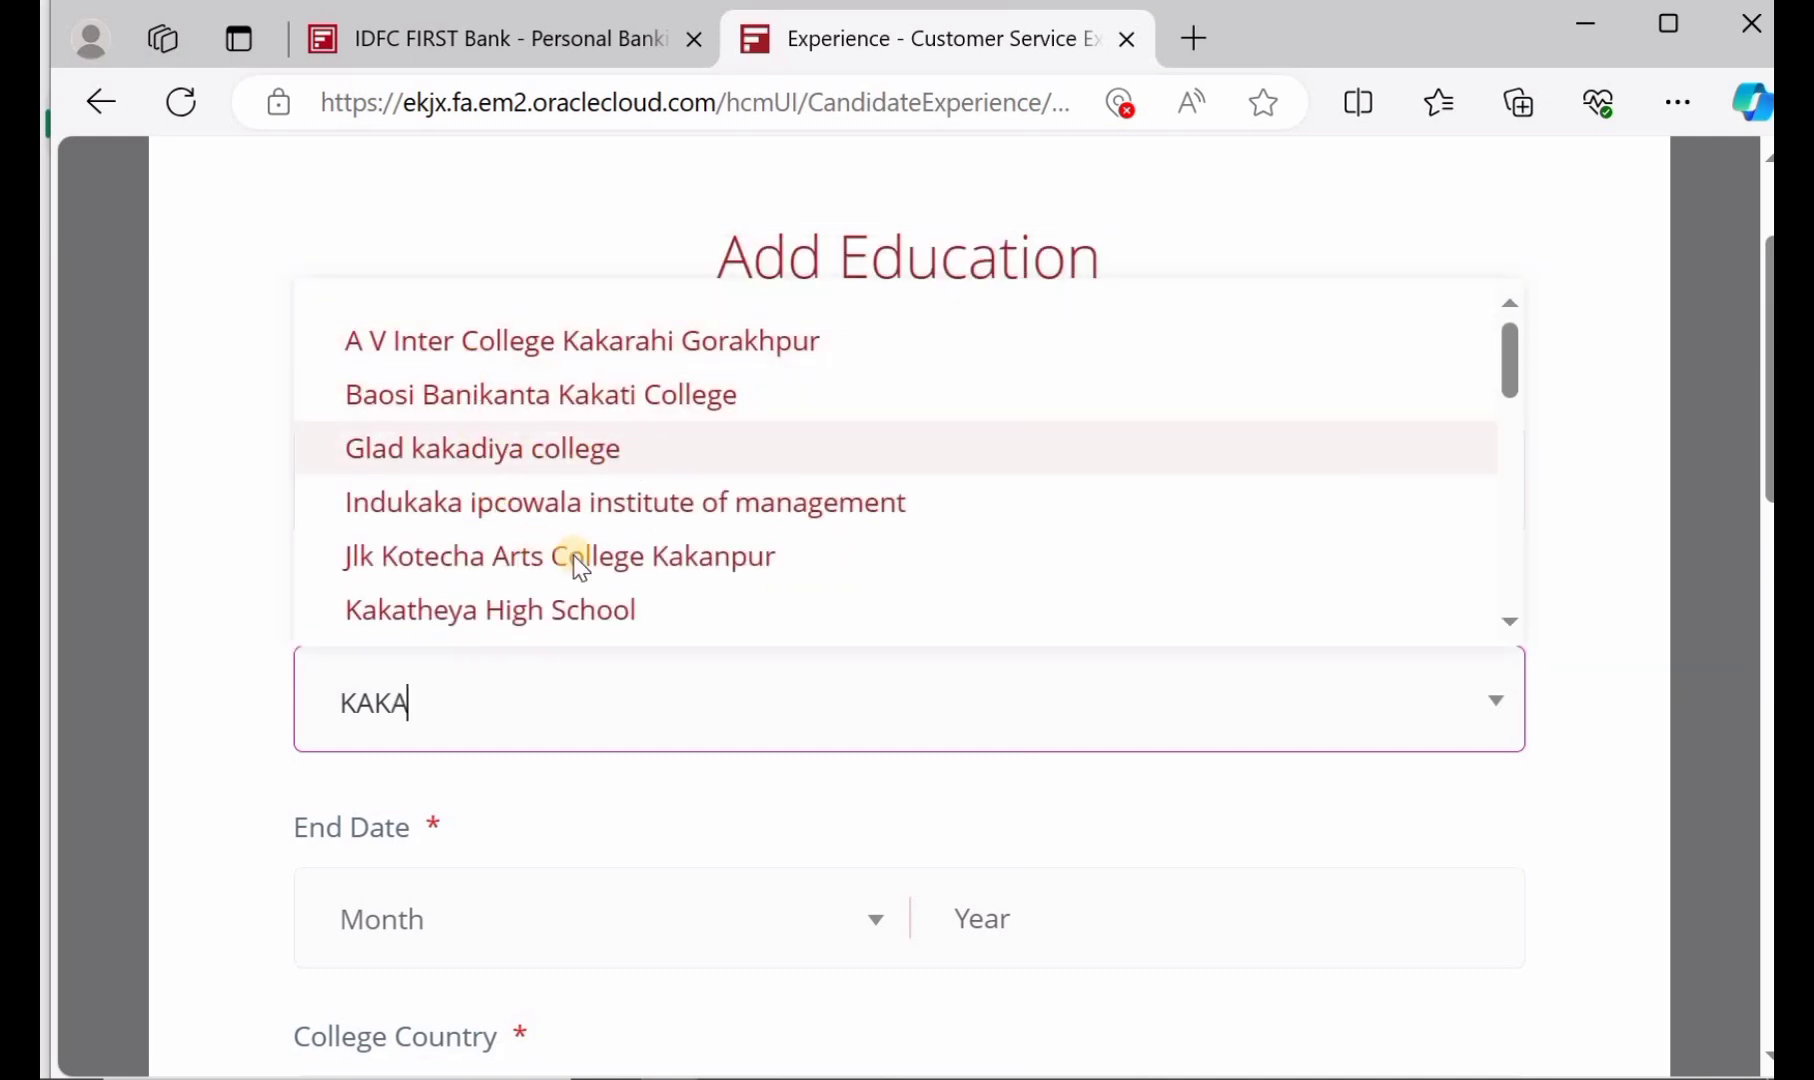
{"action": "left_click", "coordinate": [603, 610]}
Set the education entry's College Country to India
{"action": "scroll", "coordinate": [603, 617], "scroll_direction": "down", "scroll_amount": 3}
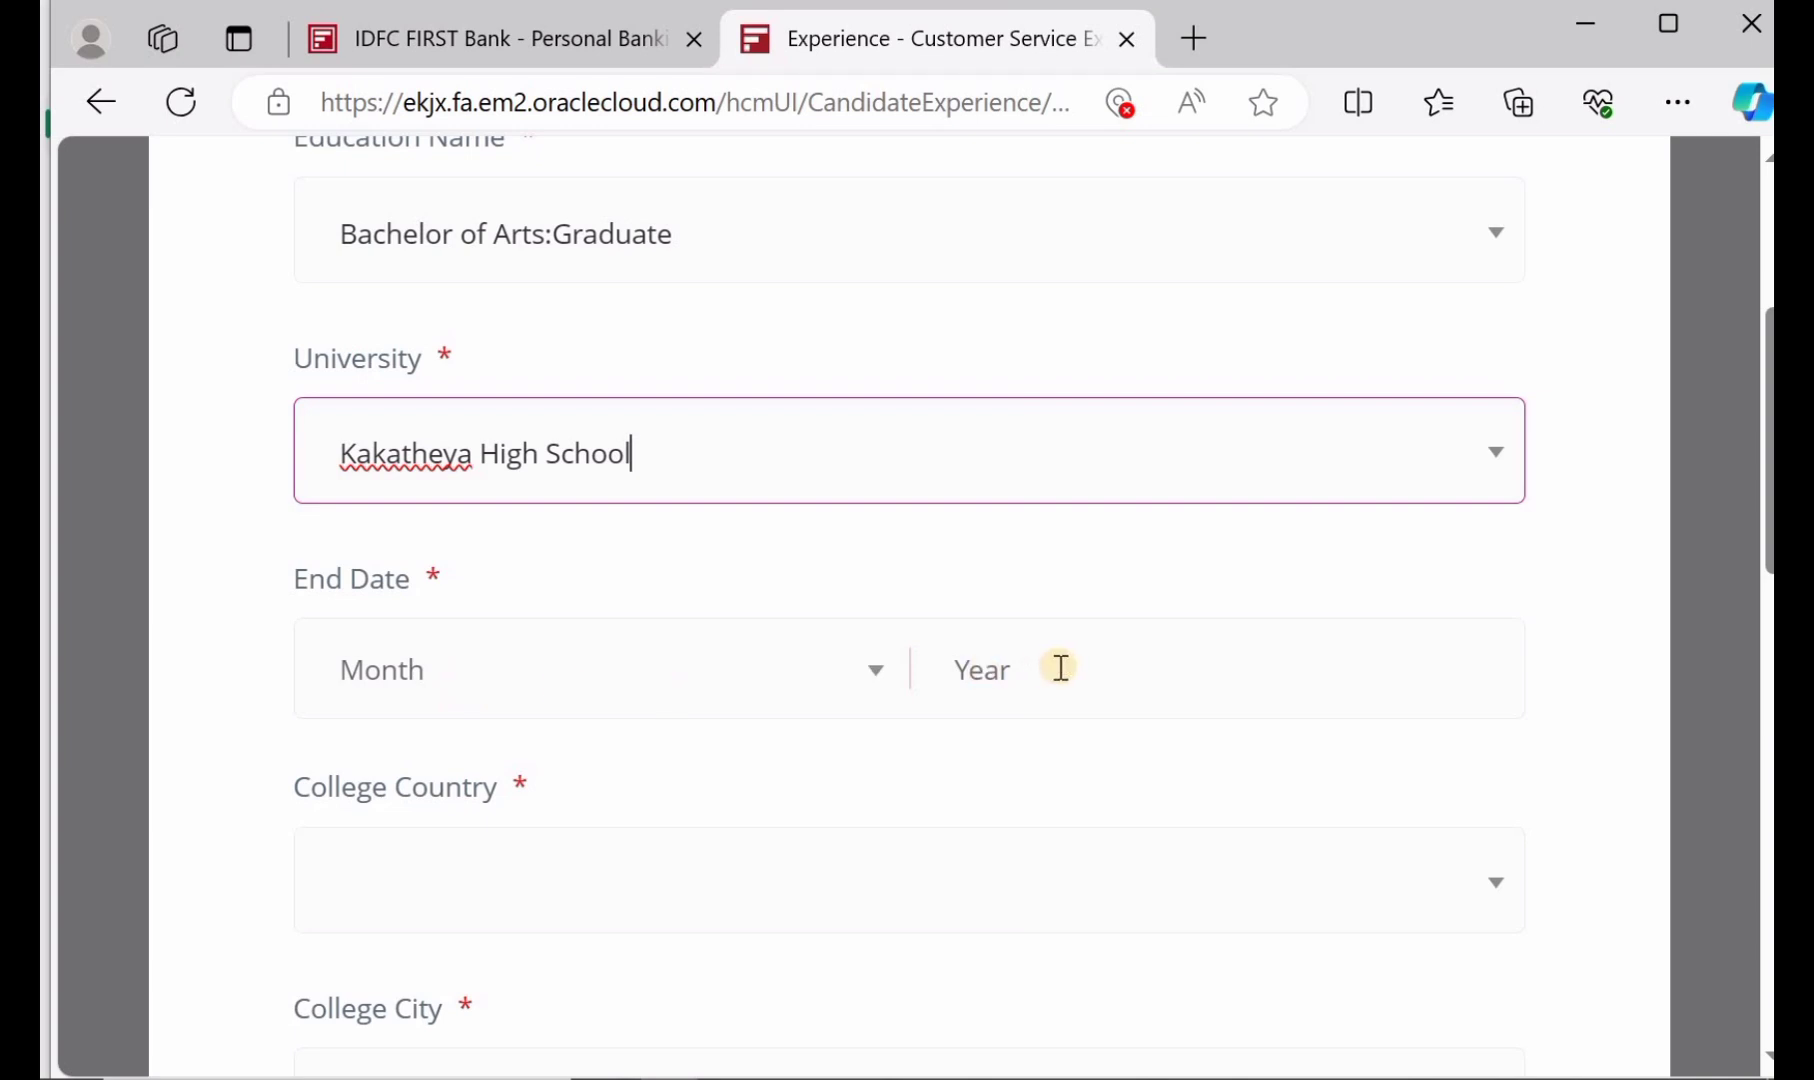
{"action": "scroll", "coordinate": [1061, 668], "scroll_direction": "down", "scroll_amount": 3}
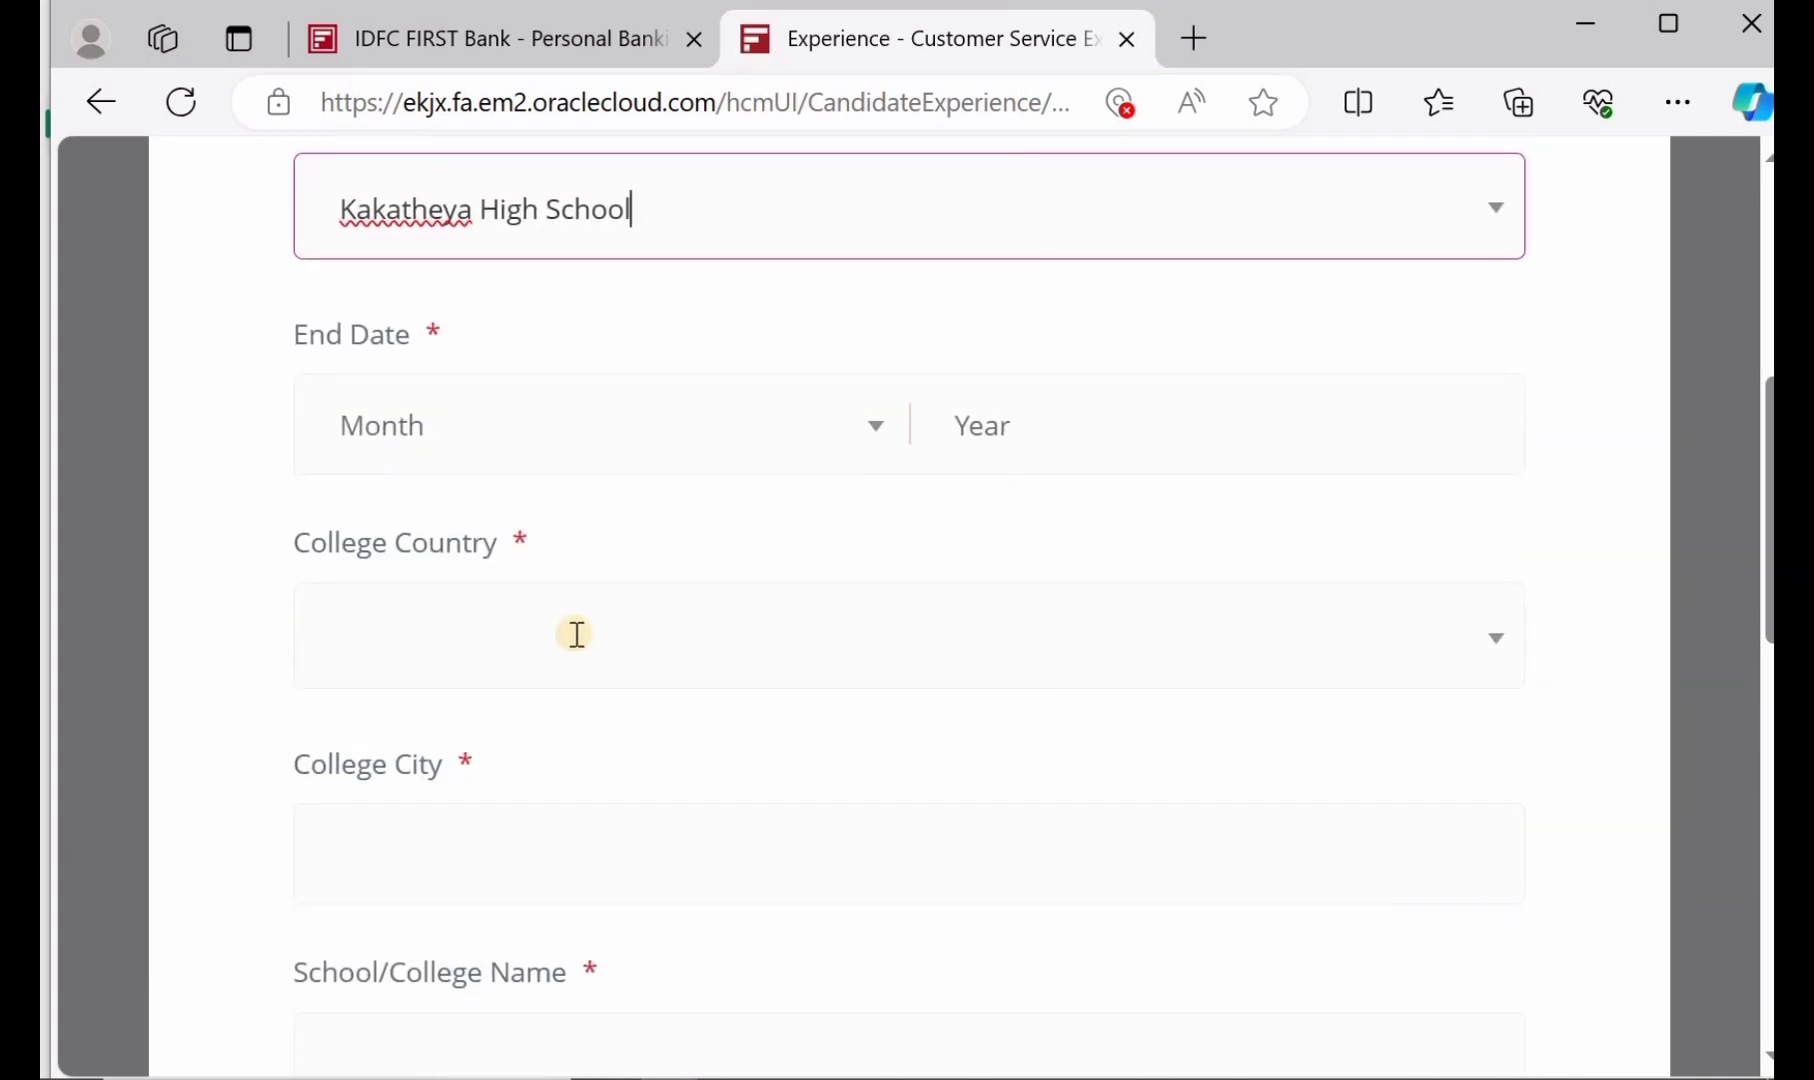
{"action": "left_click", "coordinate": [577, 633]}
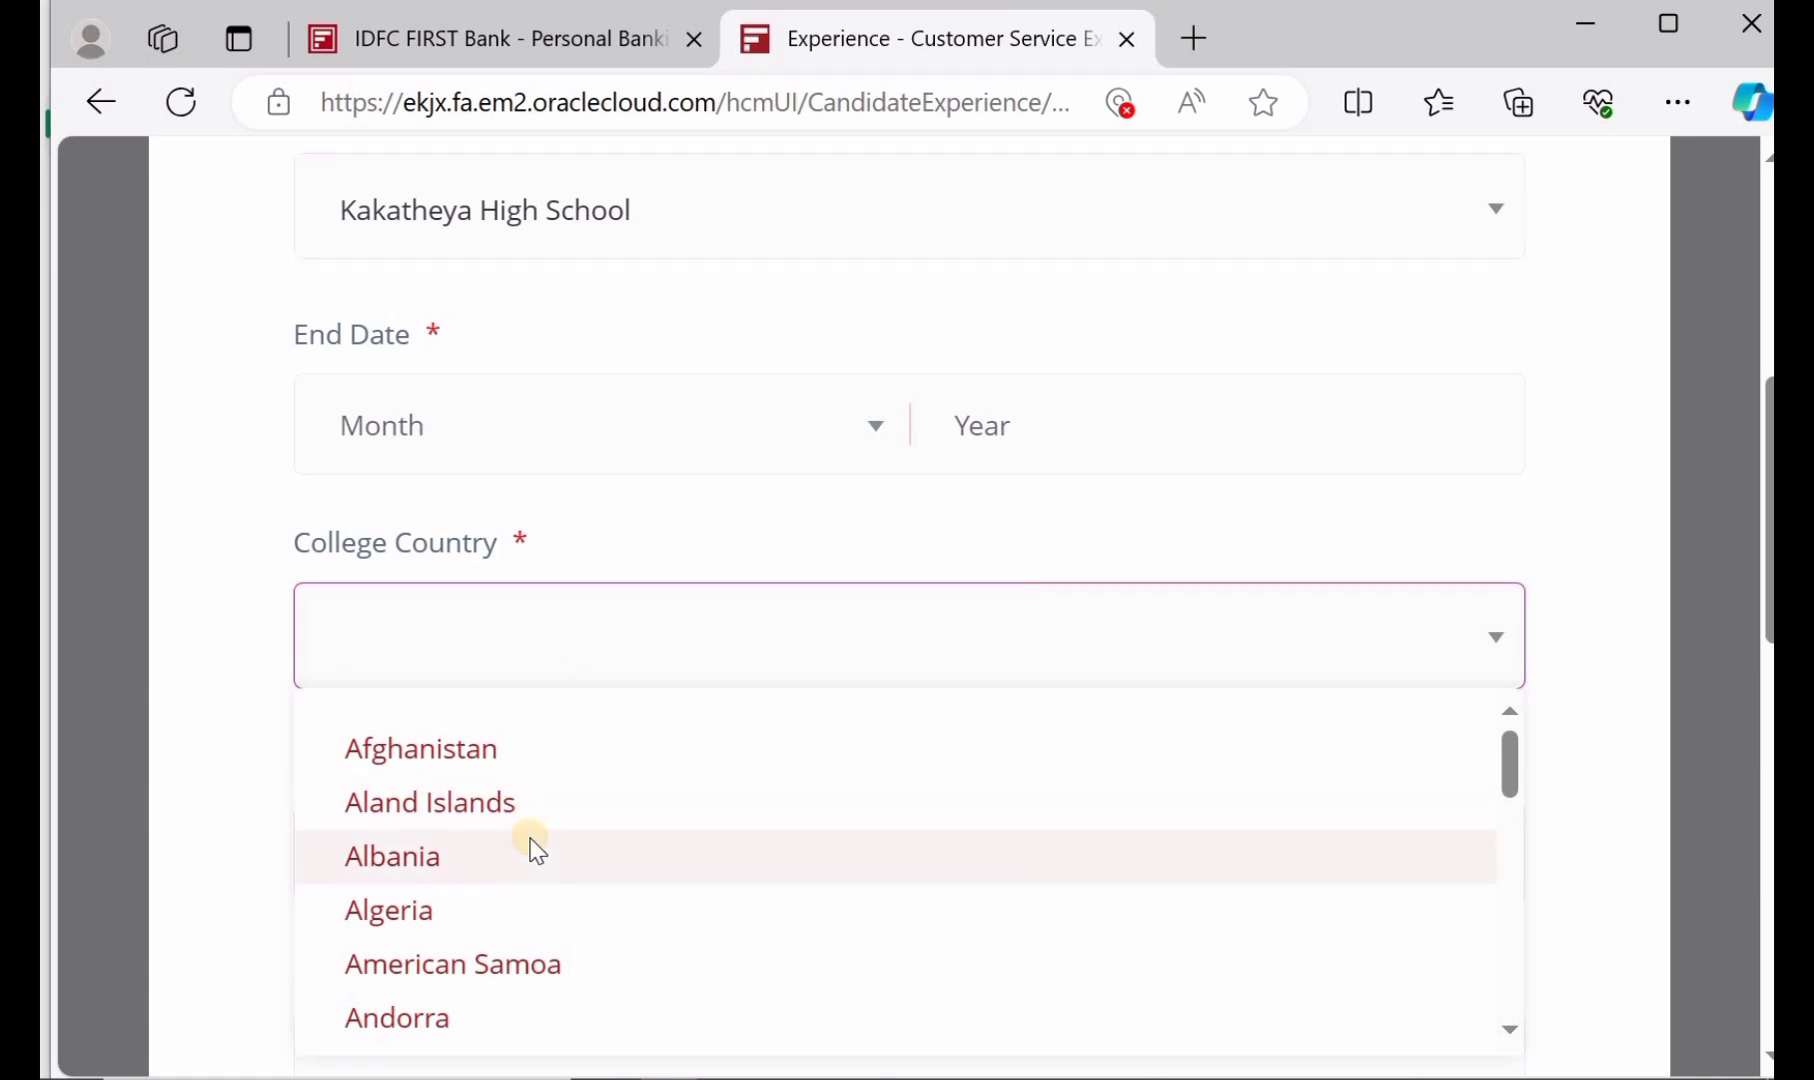
{"action": "type", "text": "INDI"}
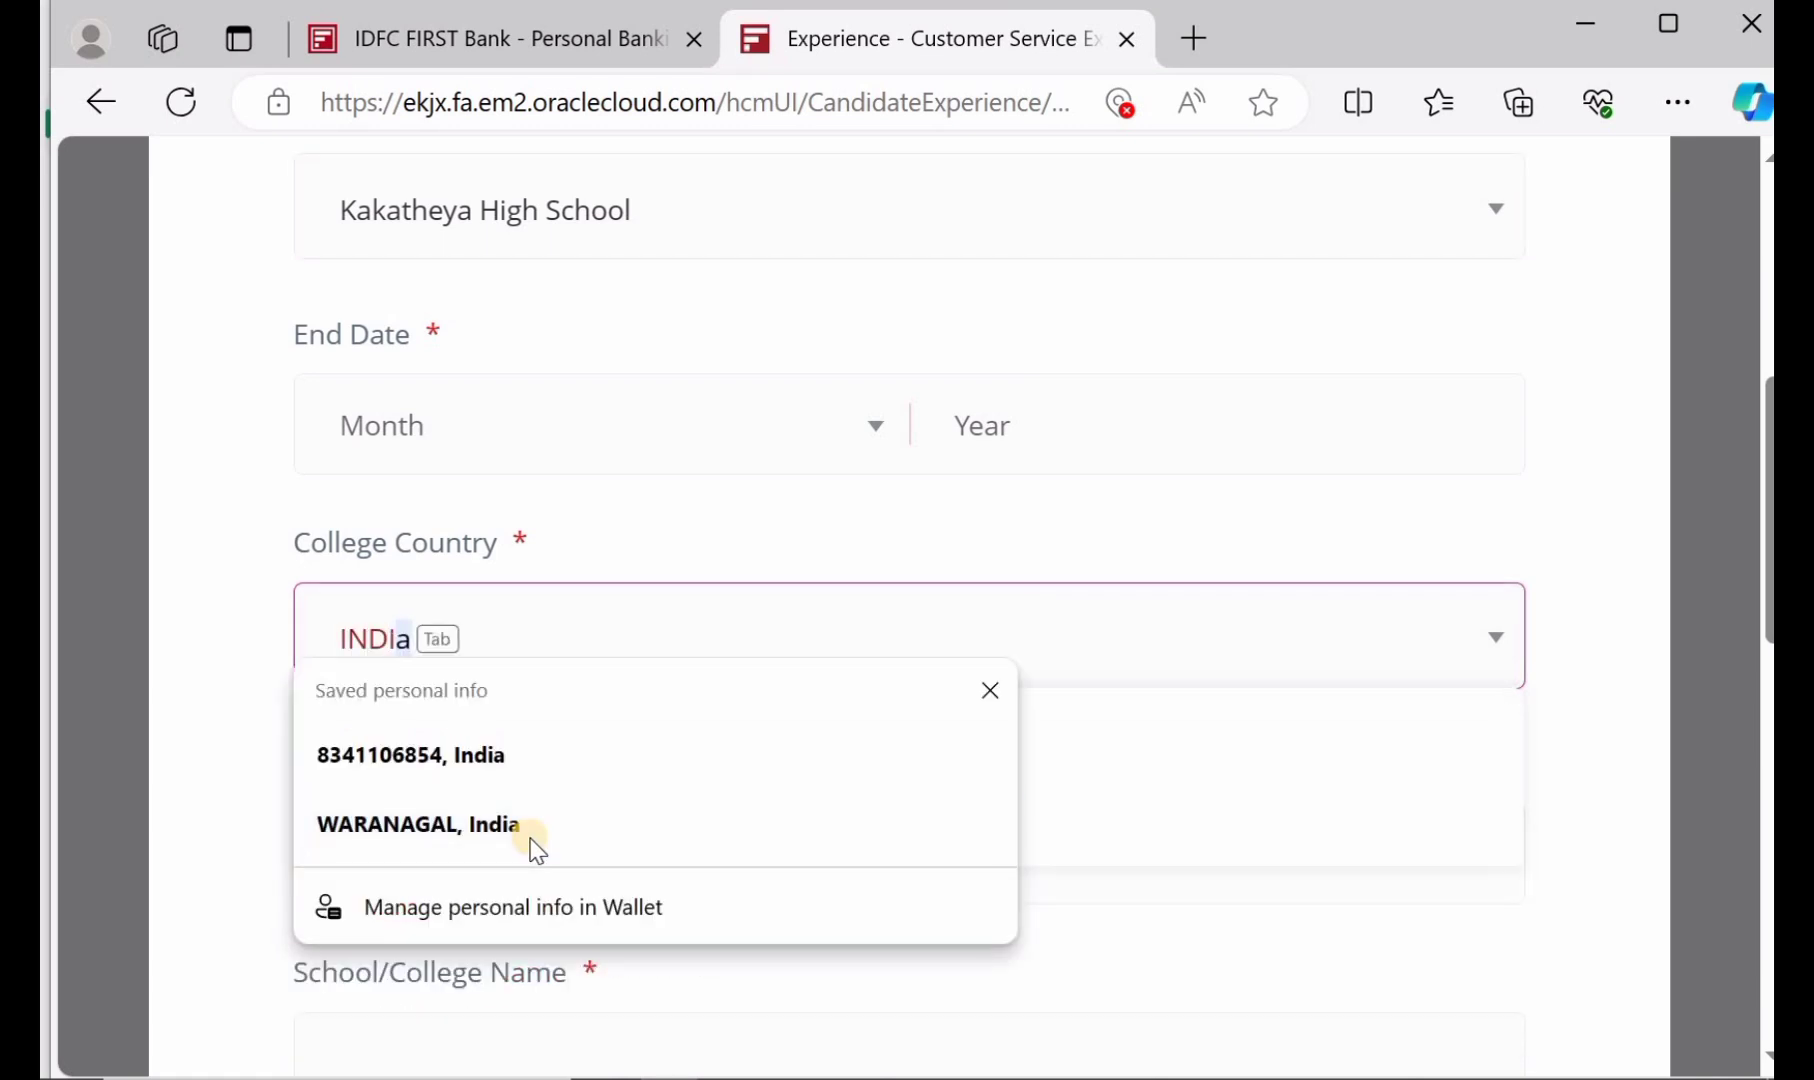
{"action": "key", "text": "Down"}
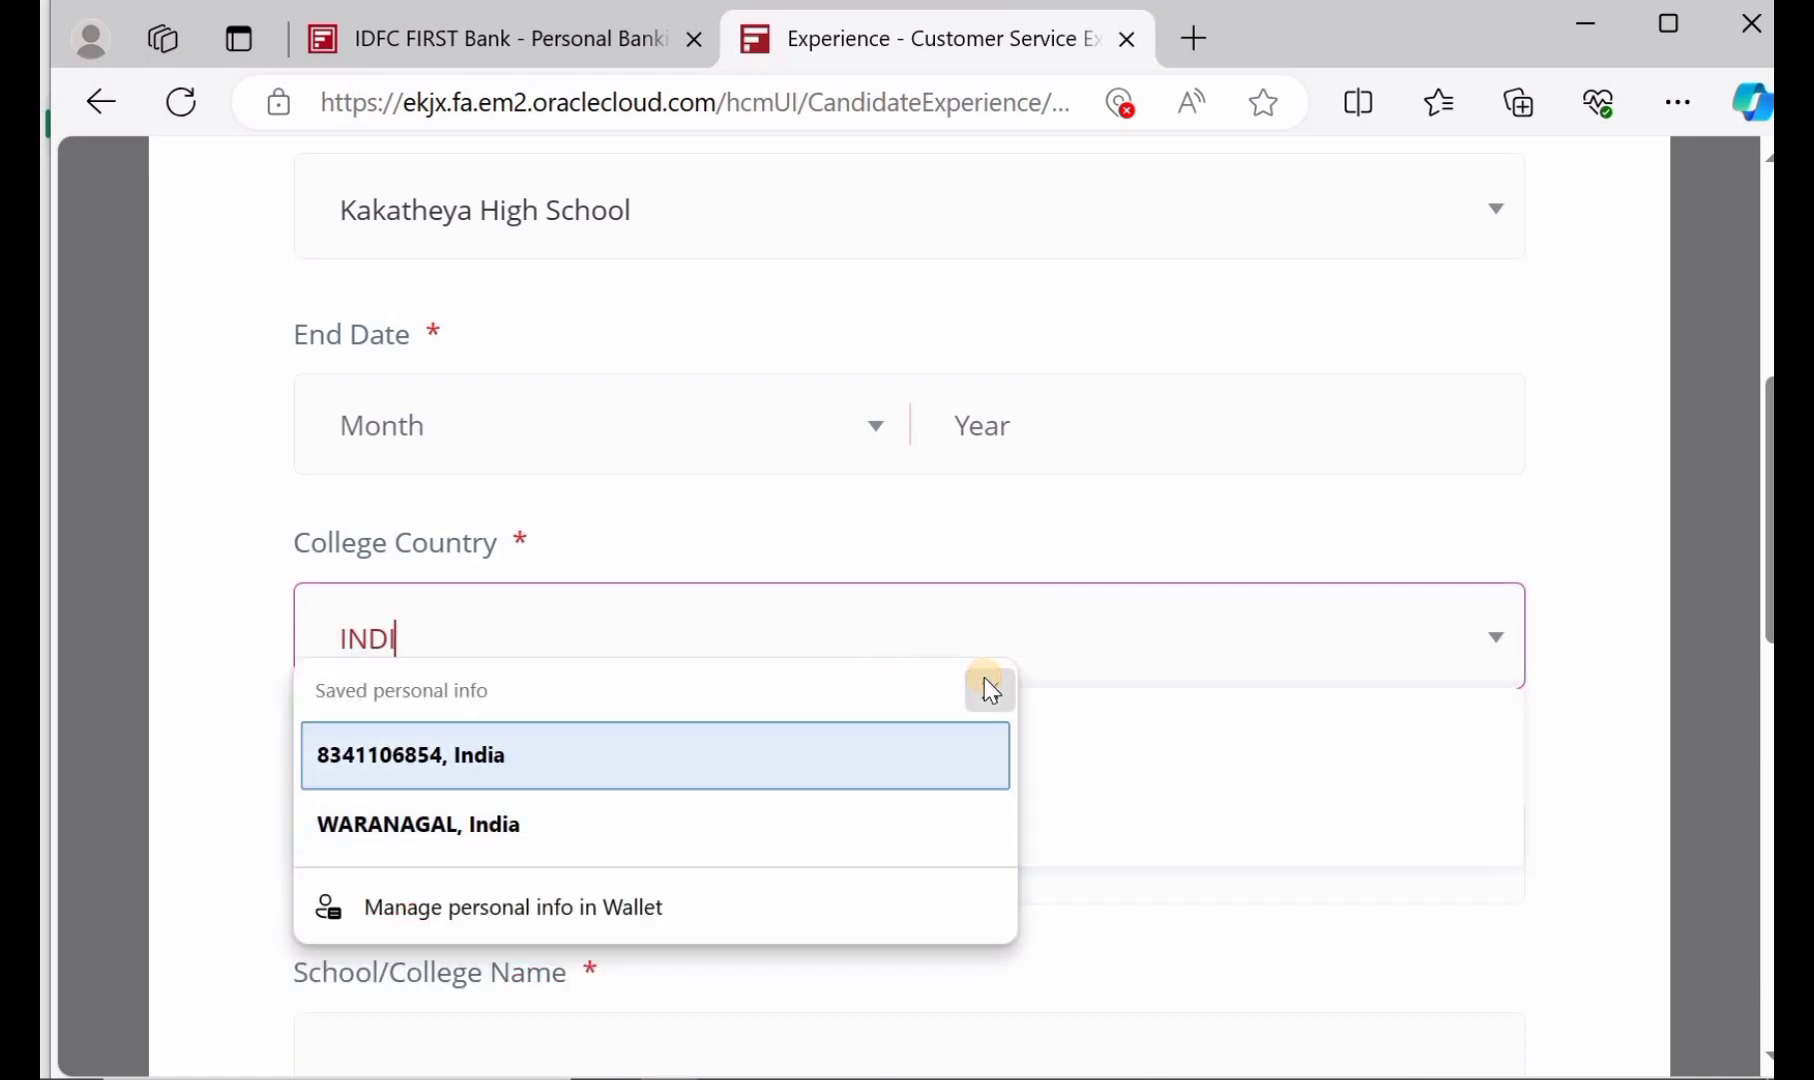
{"action": "key", "text": "Escape"}
{"action": "left_click", "coordinate": [422, 806]}
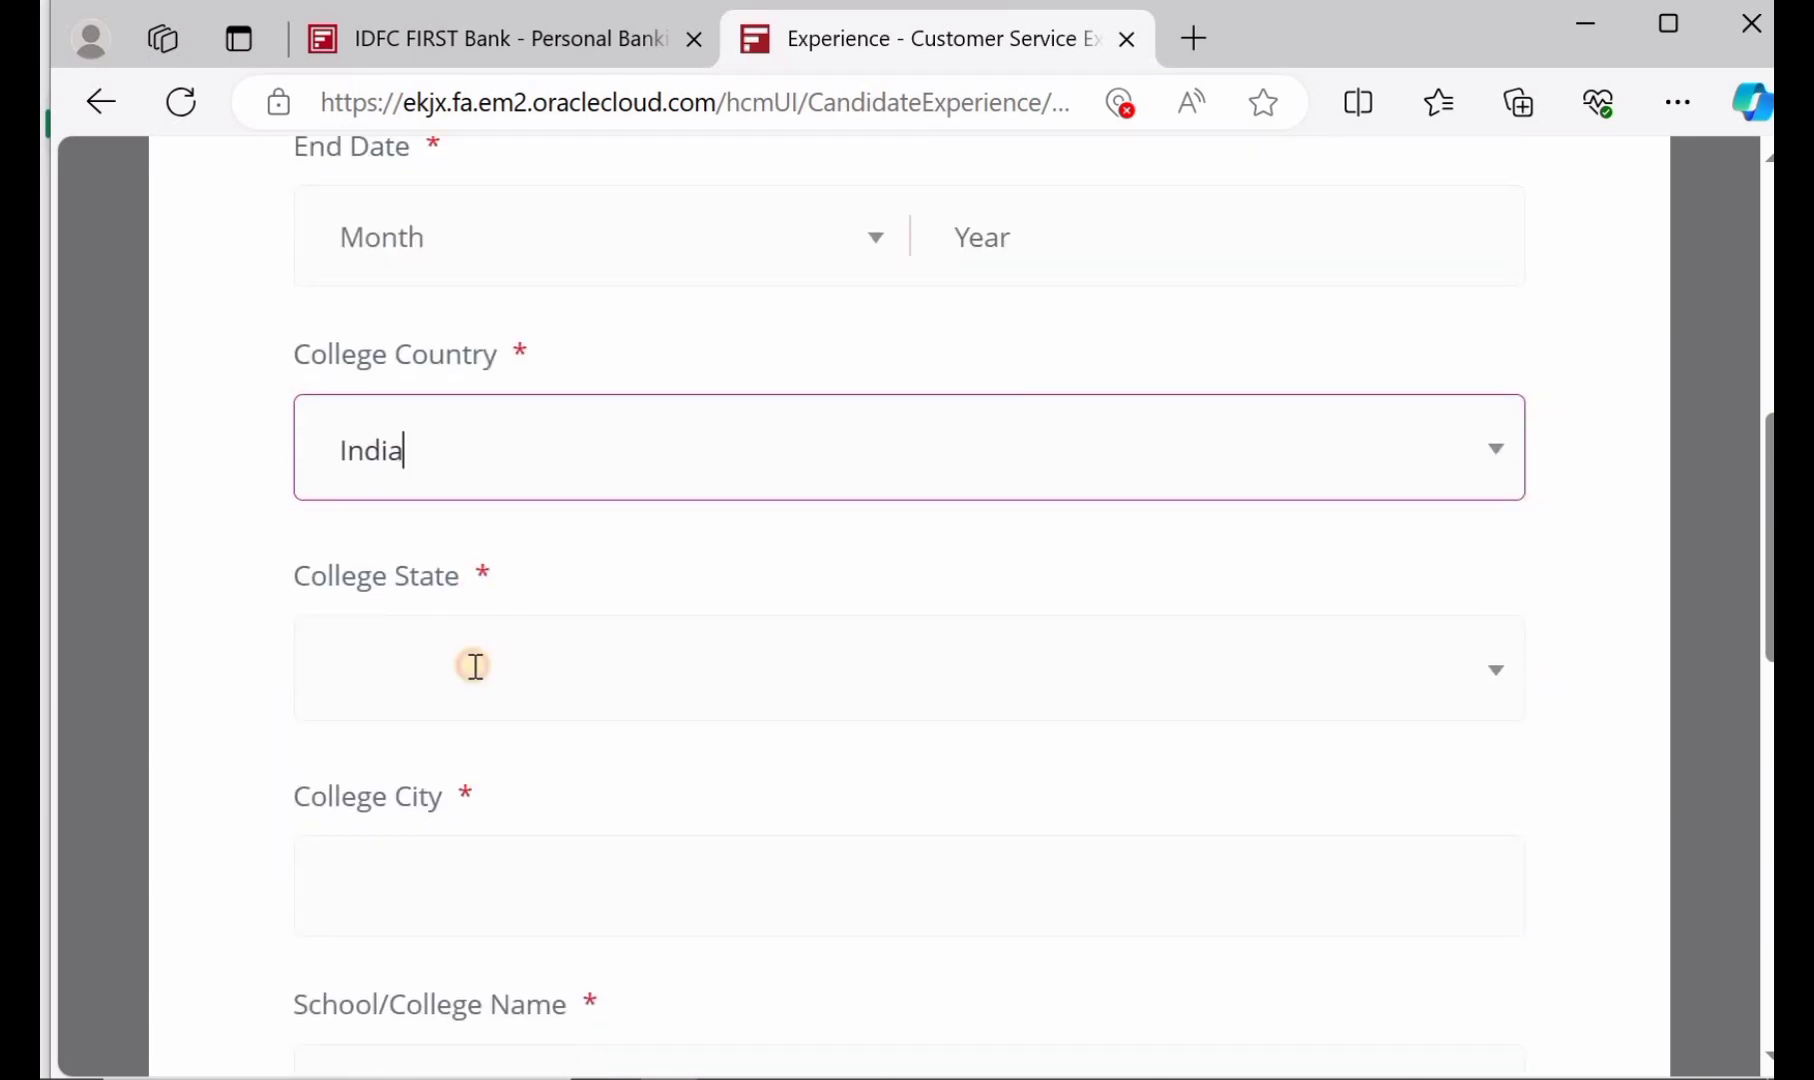
Set College State to Telangana and College City to MAHABUABADAA
{"action": "left_click", "coordinate": [476, 666]}
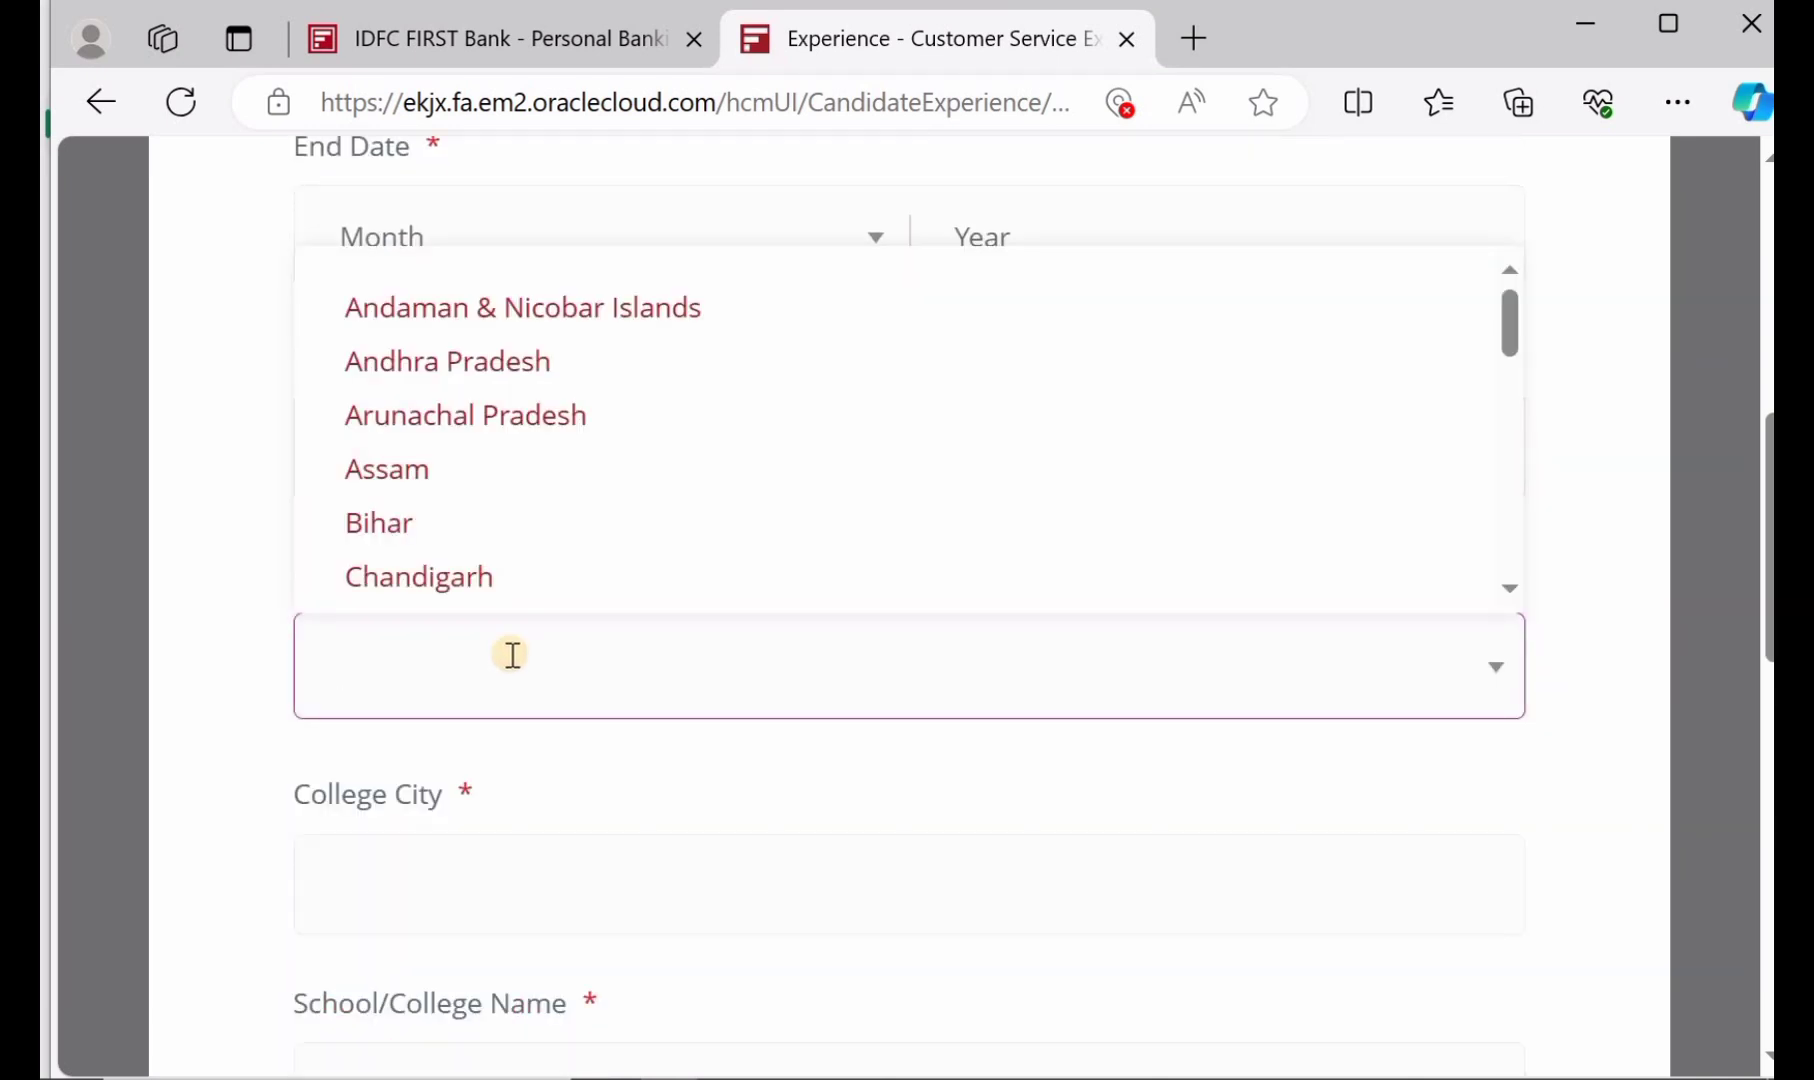
{"action": "type", "text": "TELAN"}
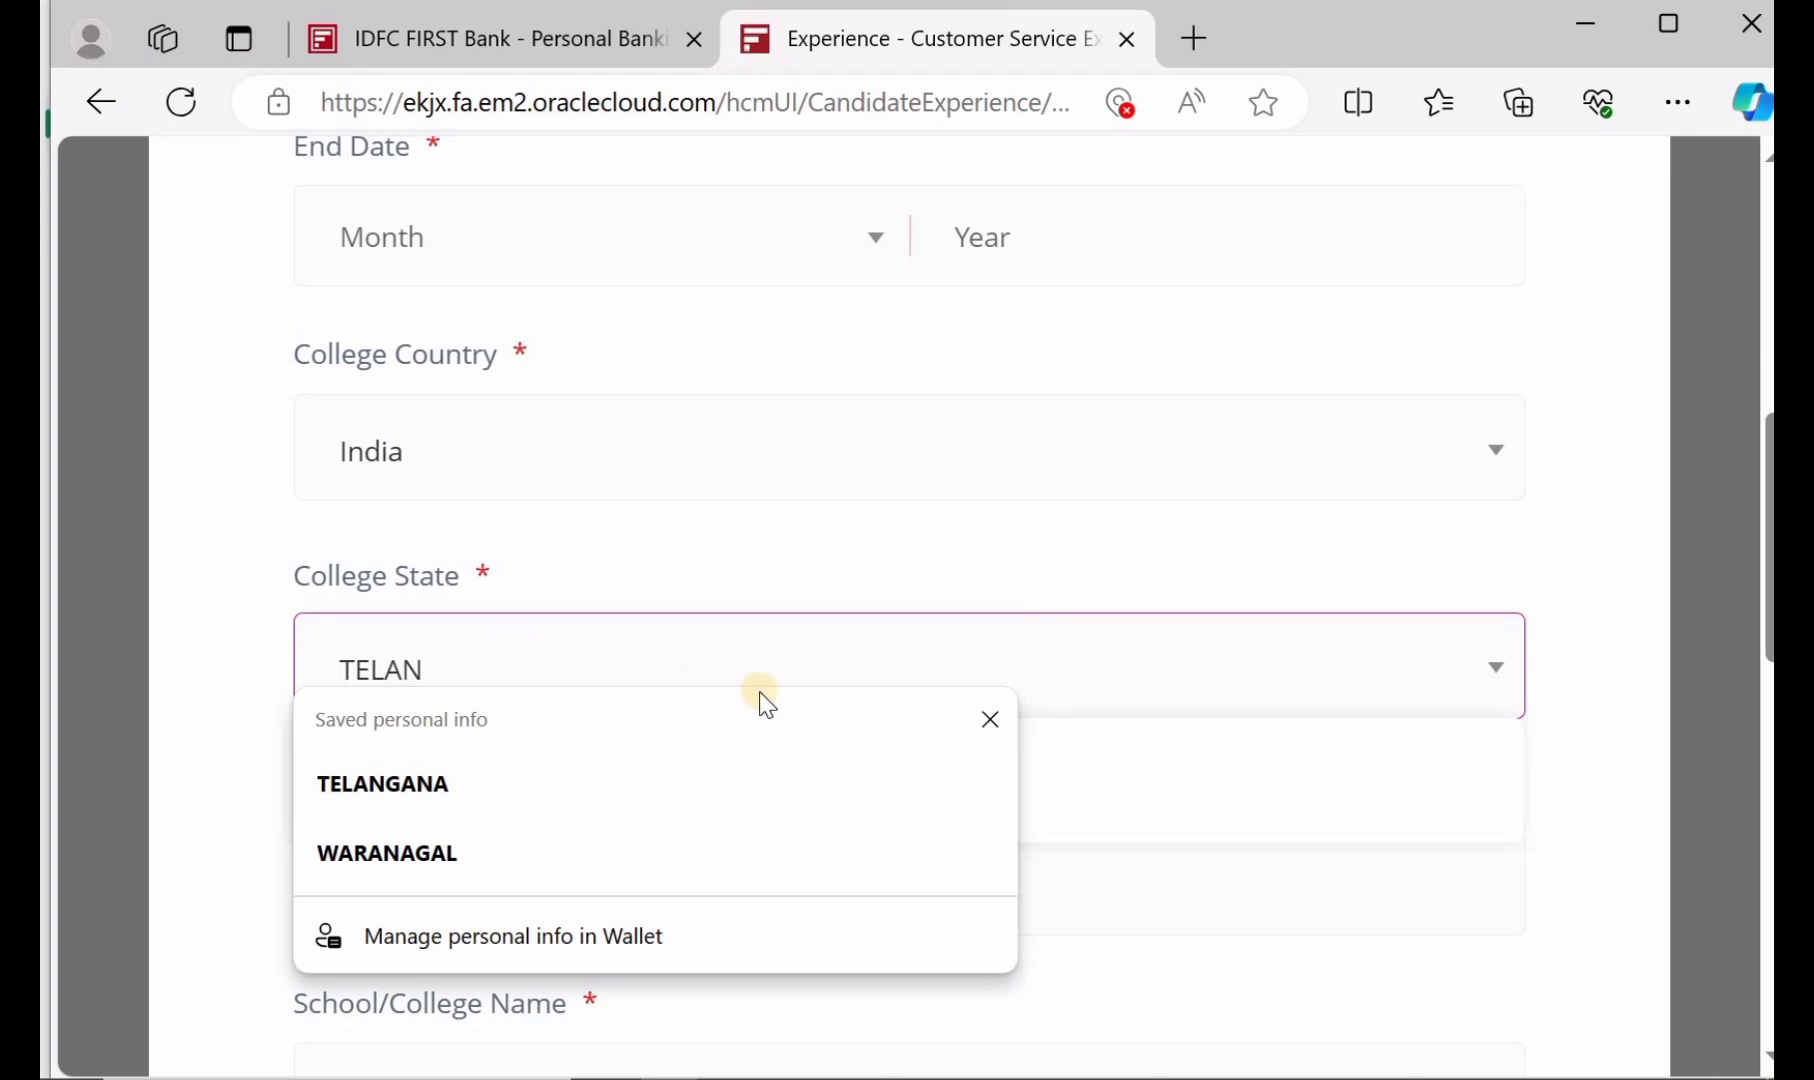
{"action": "left_click", "coordinate": [990, 719]}
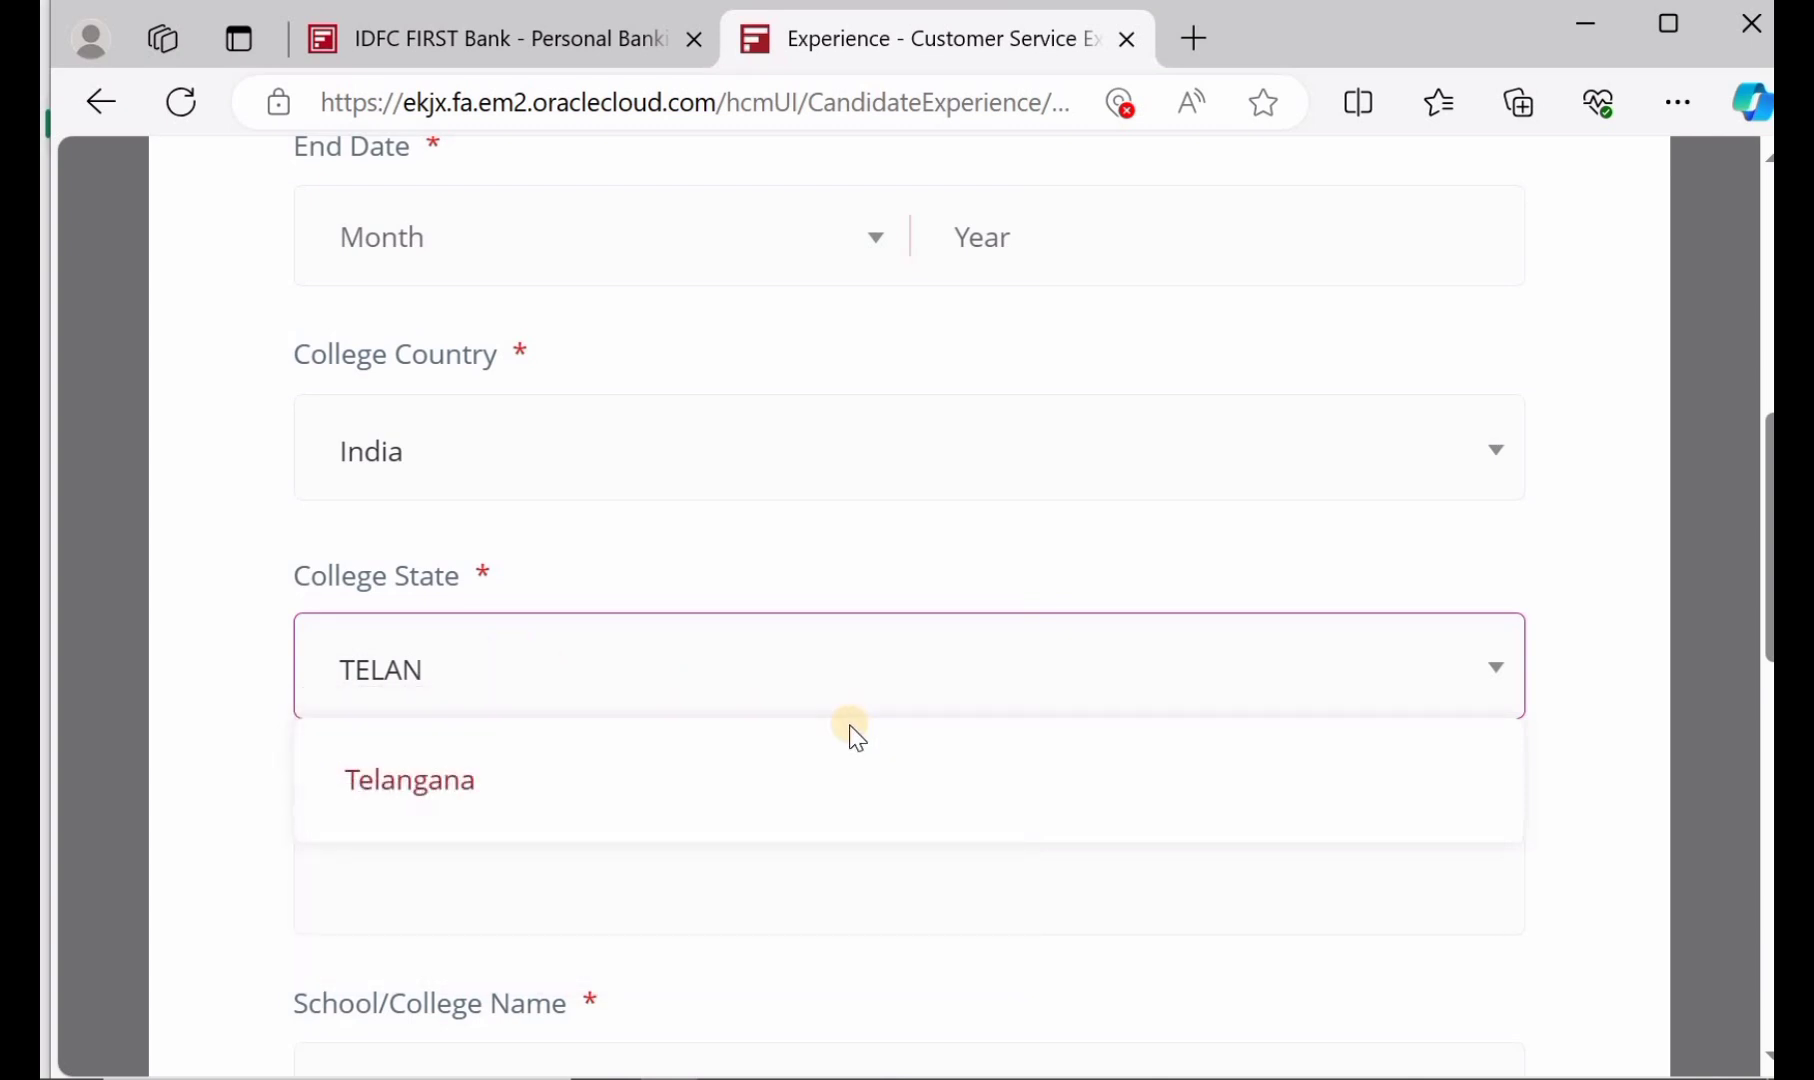
{"action": "left_click", "coordinate": [428, 790]}
{"action": "scroll", "coordinate": [506, 733], "scroll_direction": "down", "scroll_amount": 2}
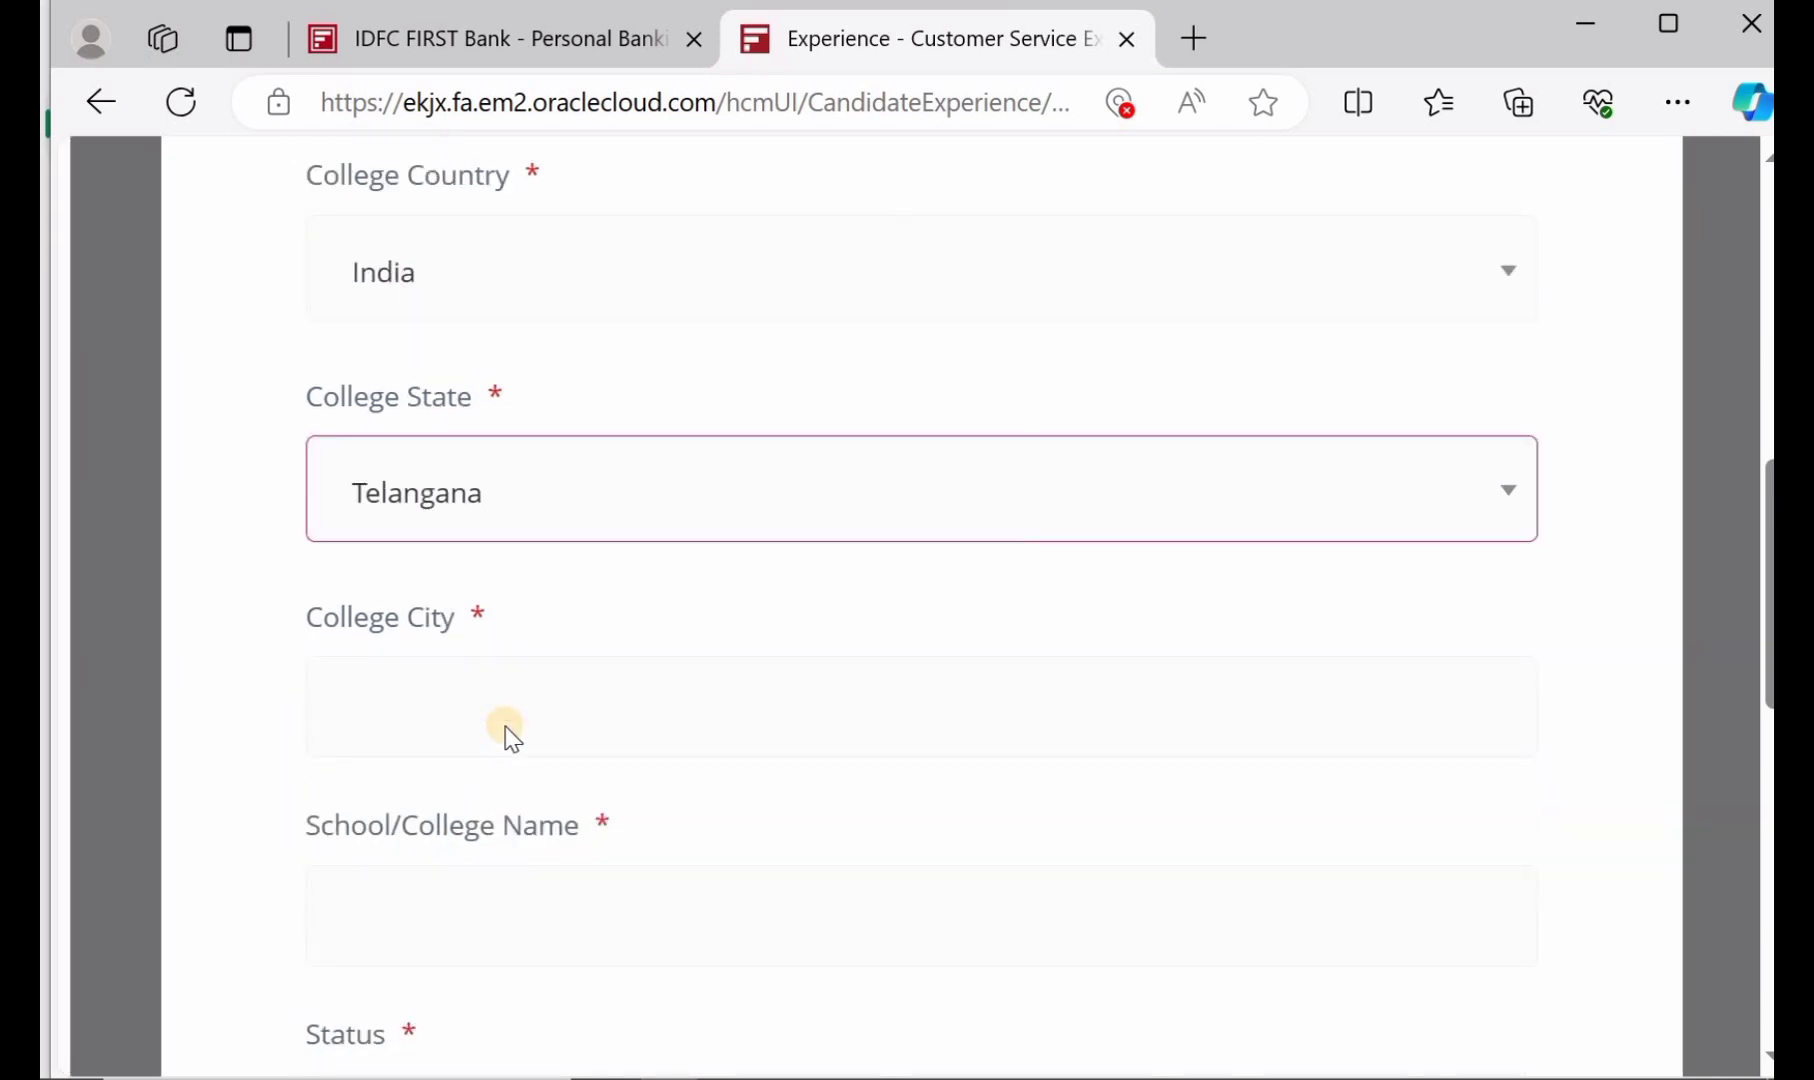
{"action": "left_click", "coordinate": [508, 652]}
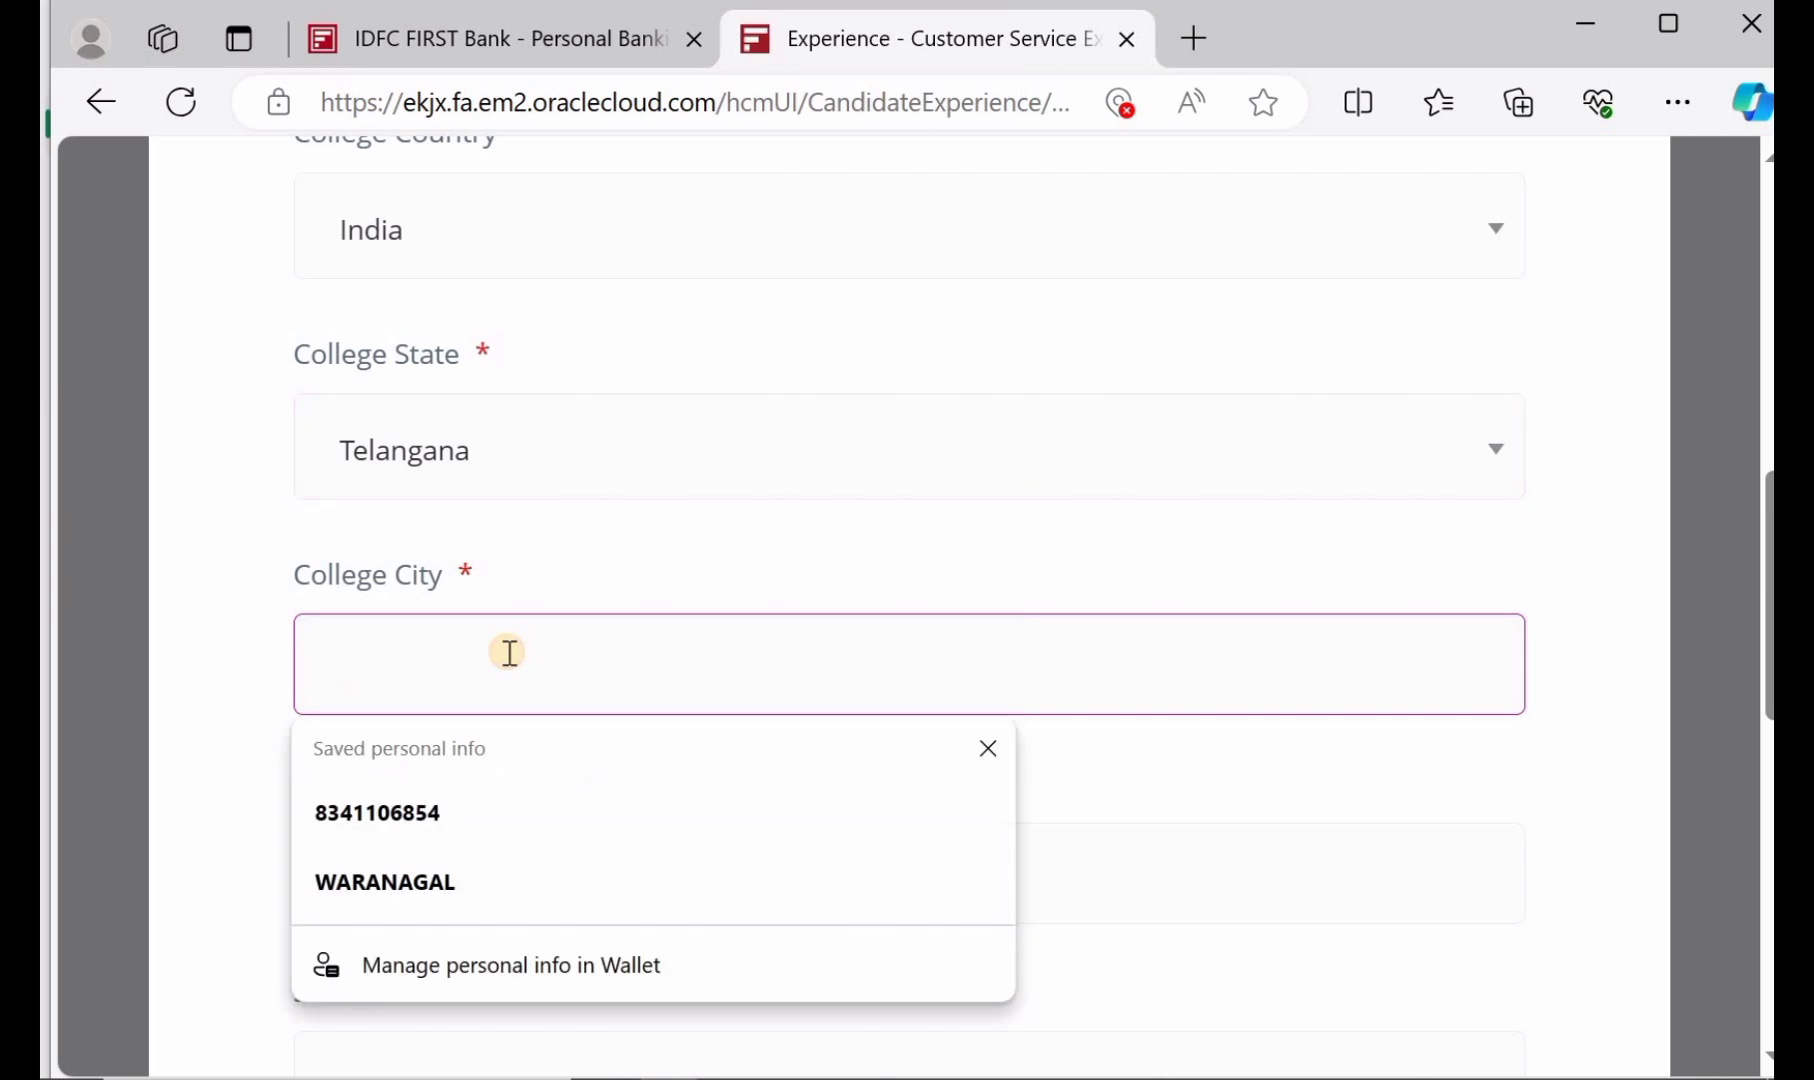
{"action": "type", "text": "MAHA"}
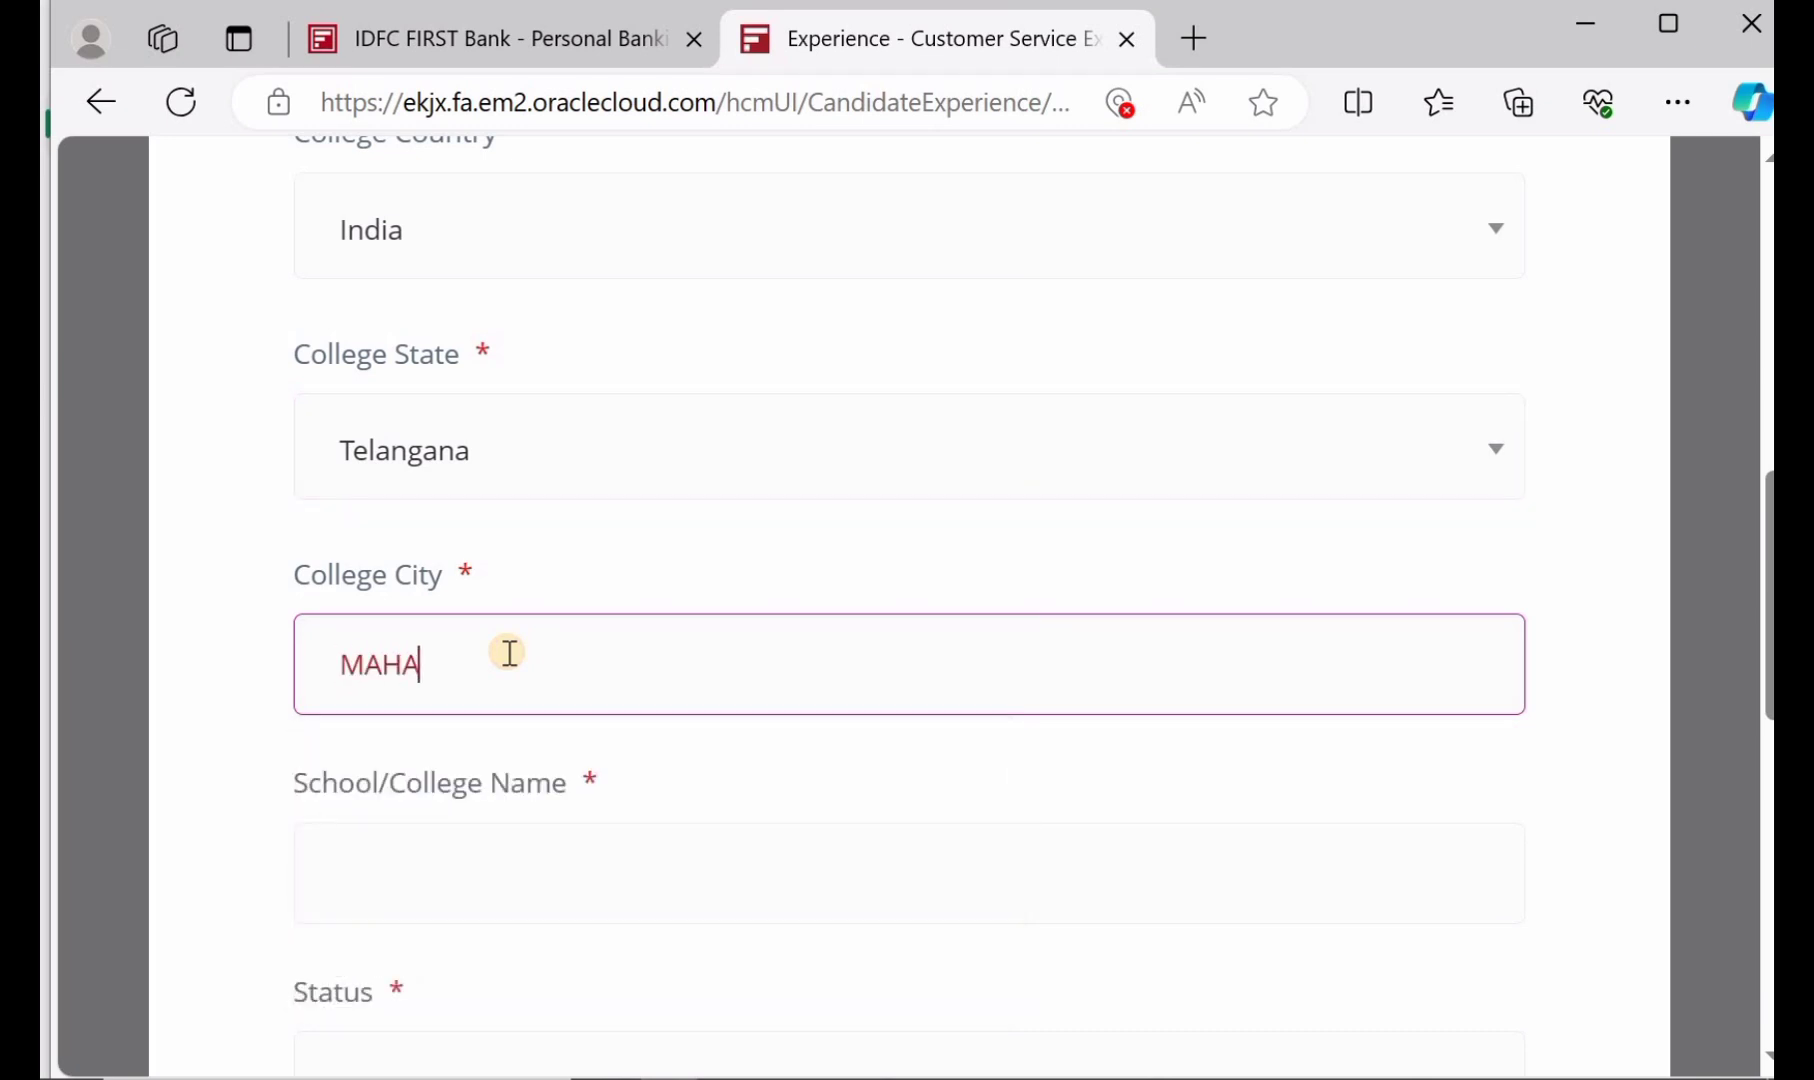
{"action": "type", "text": "BUABADAA"}
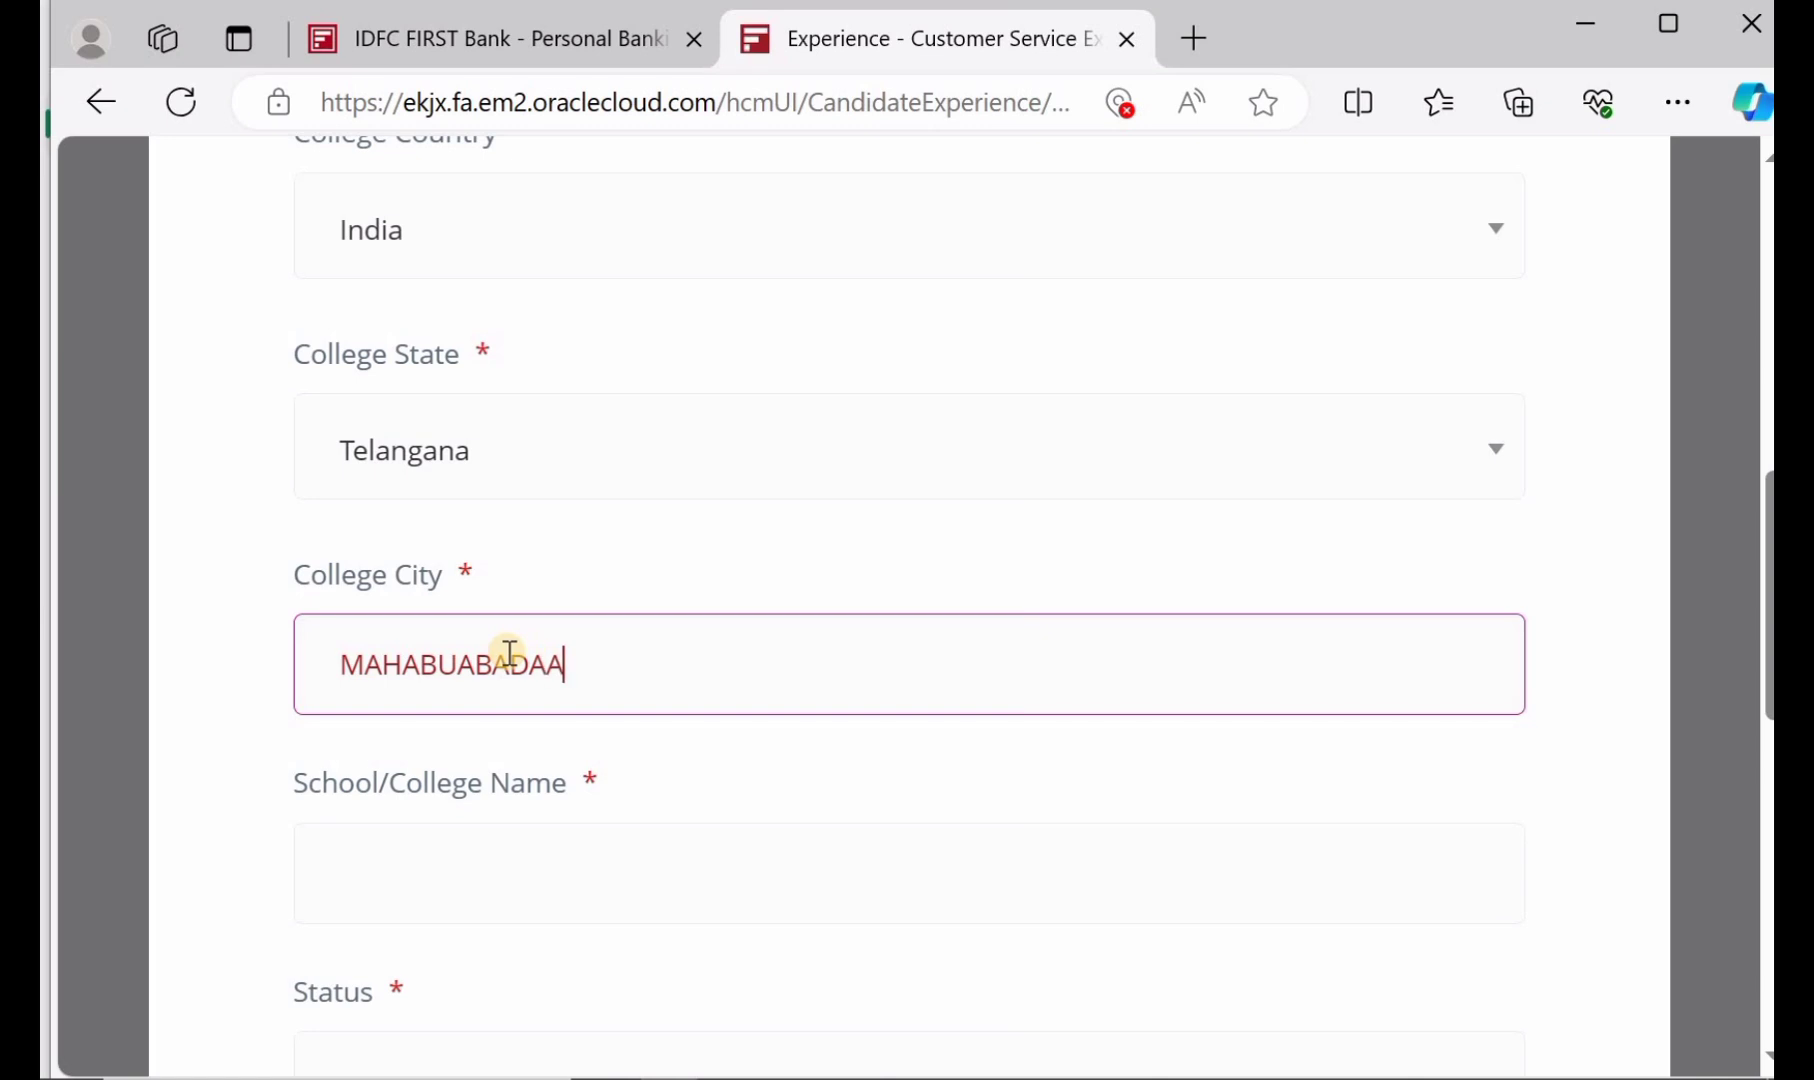
{"action": "scroll", "coordinate": [507, 652], "scroll_direction": "down", "scroll_amount": 2}
Enter KAKATJYTA as the School/College Name and set Status to Completed
{"action": "left_click", "coordinate": [545, 701]}
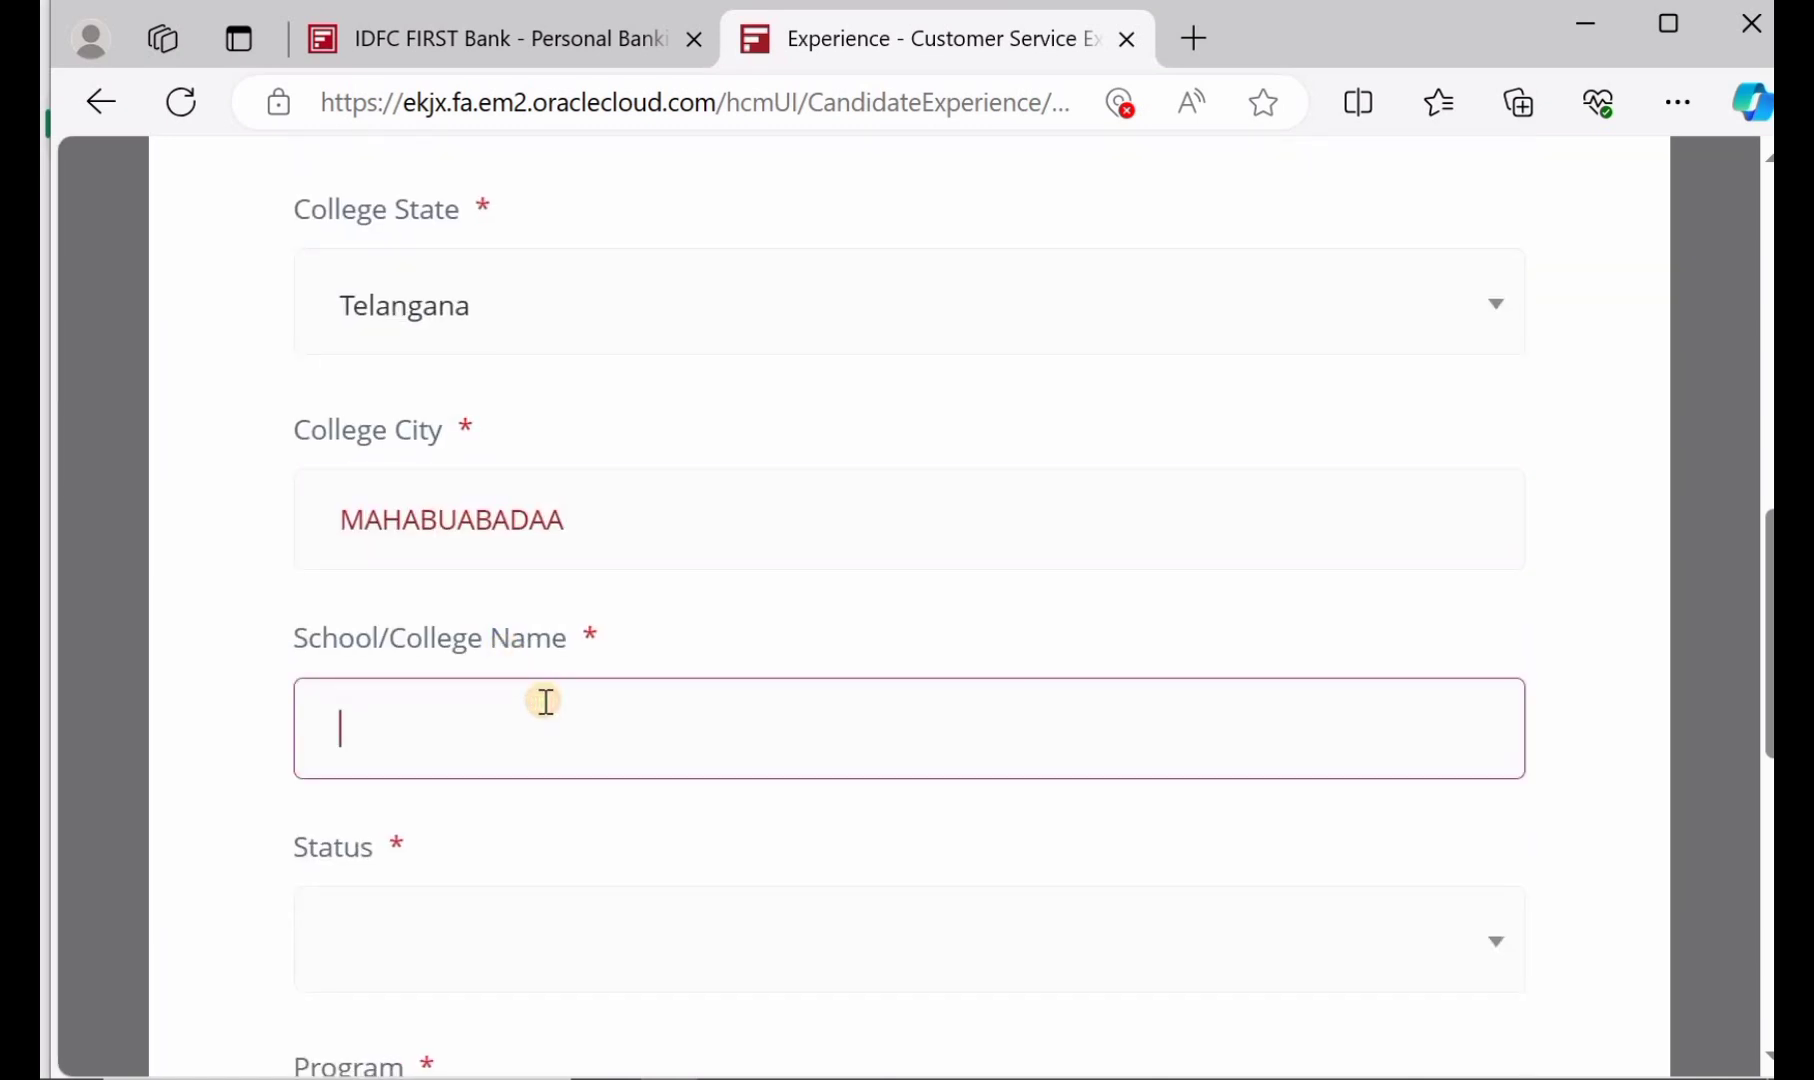
{"action": "type", "text": "KAKATJYTA"}
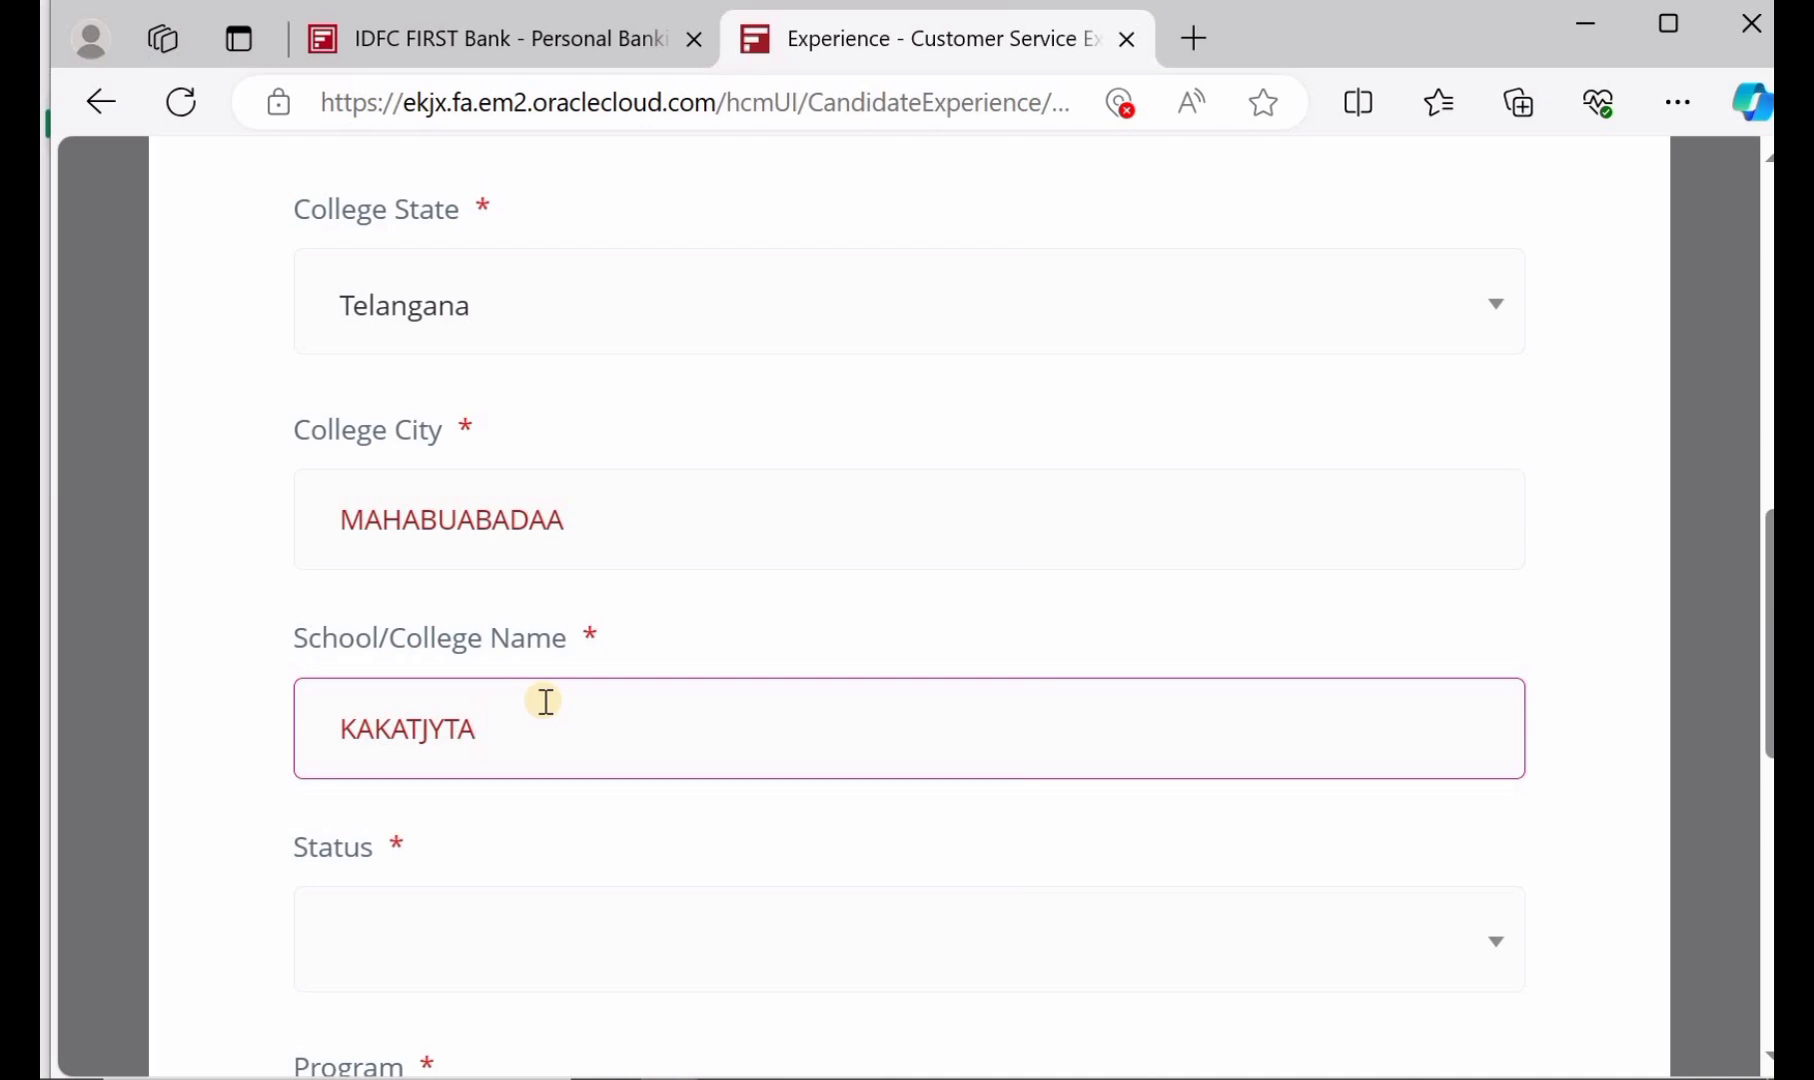
{"action": "scroll", "coordinate": [545, 701], "scroll_direction": "down", "scroll_amount": 2}
{"action": "left_click", "coordinate": [563, 742]}
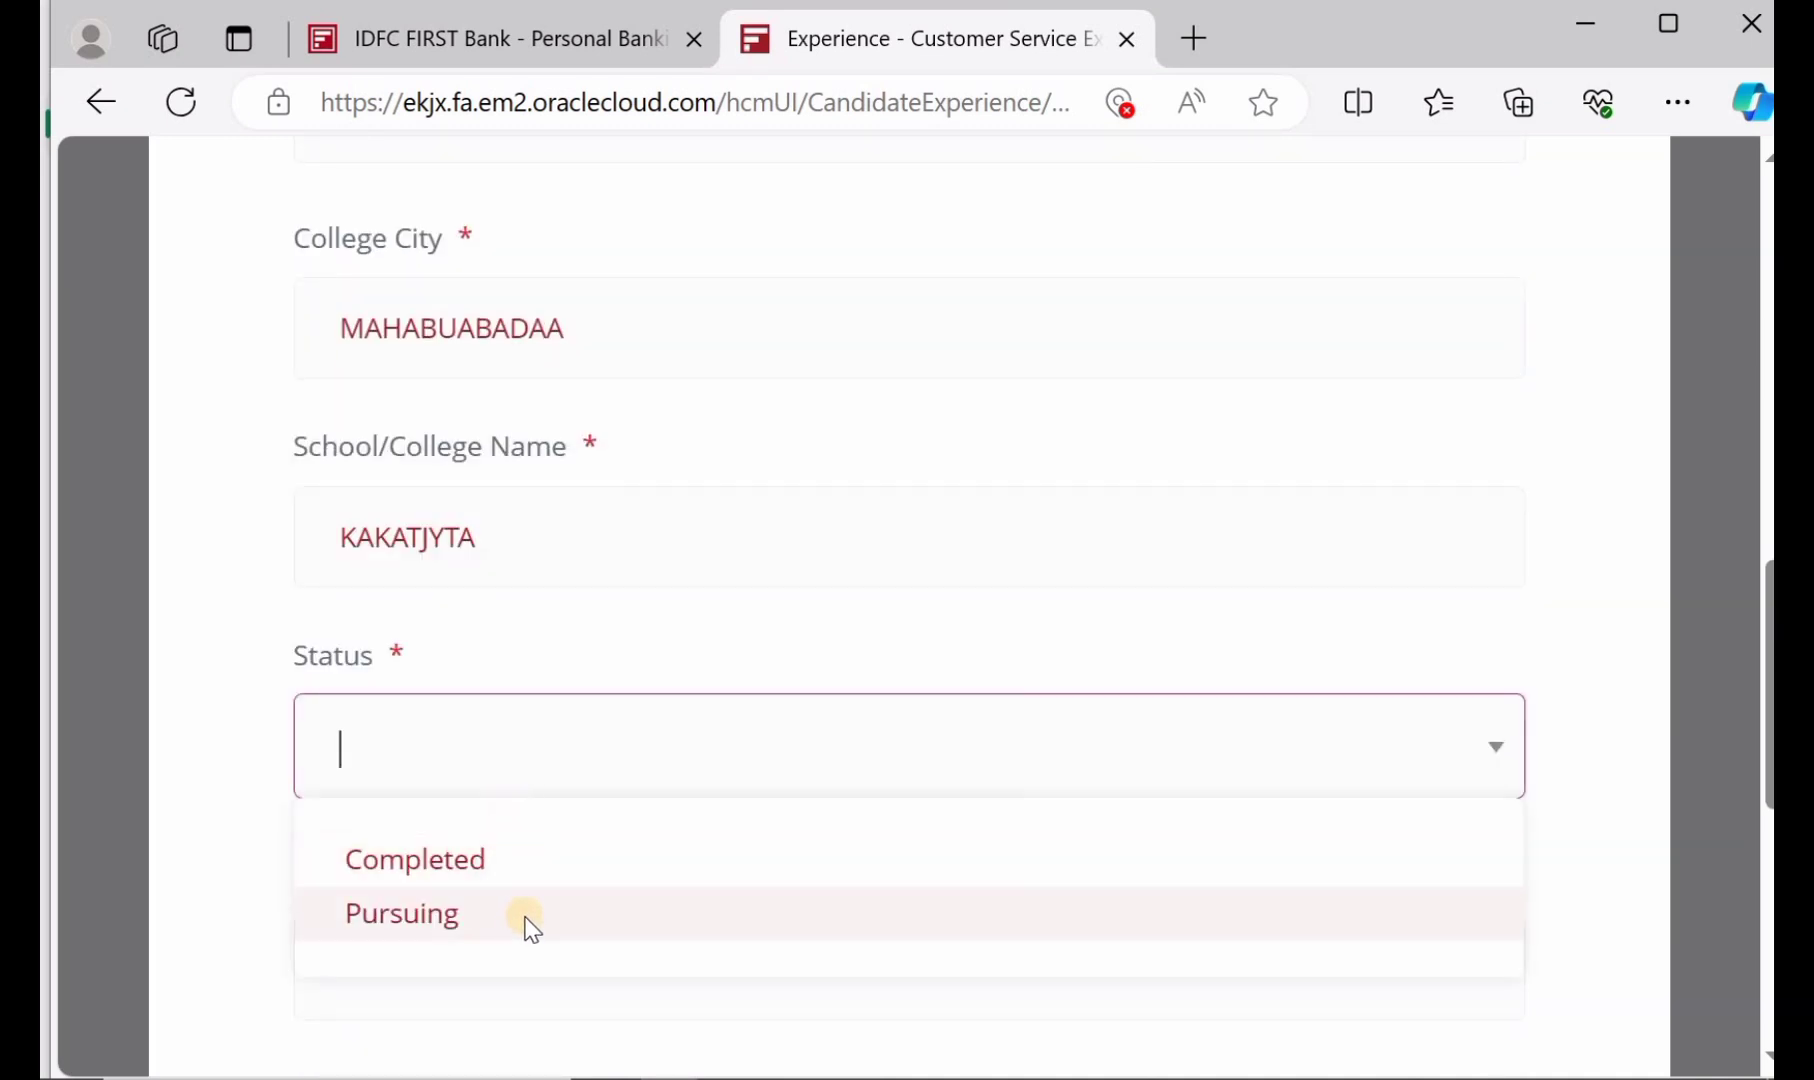
{"action": "left_click", "coordinate": [547, 879]}
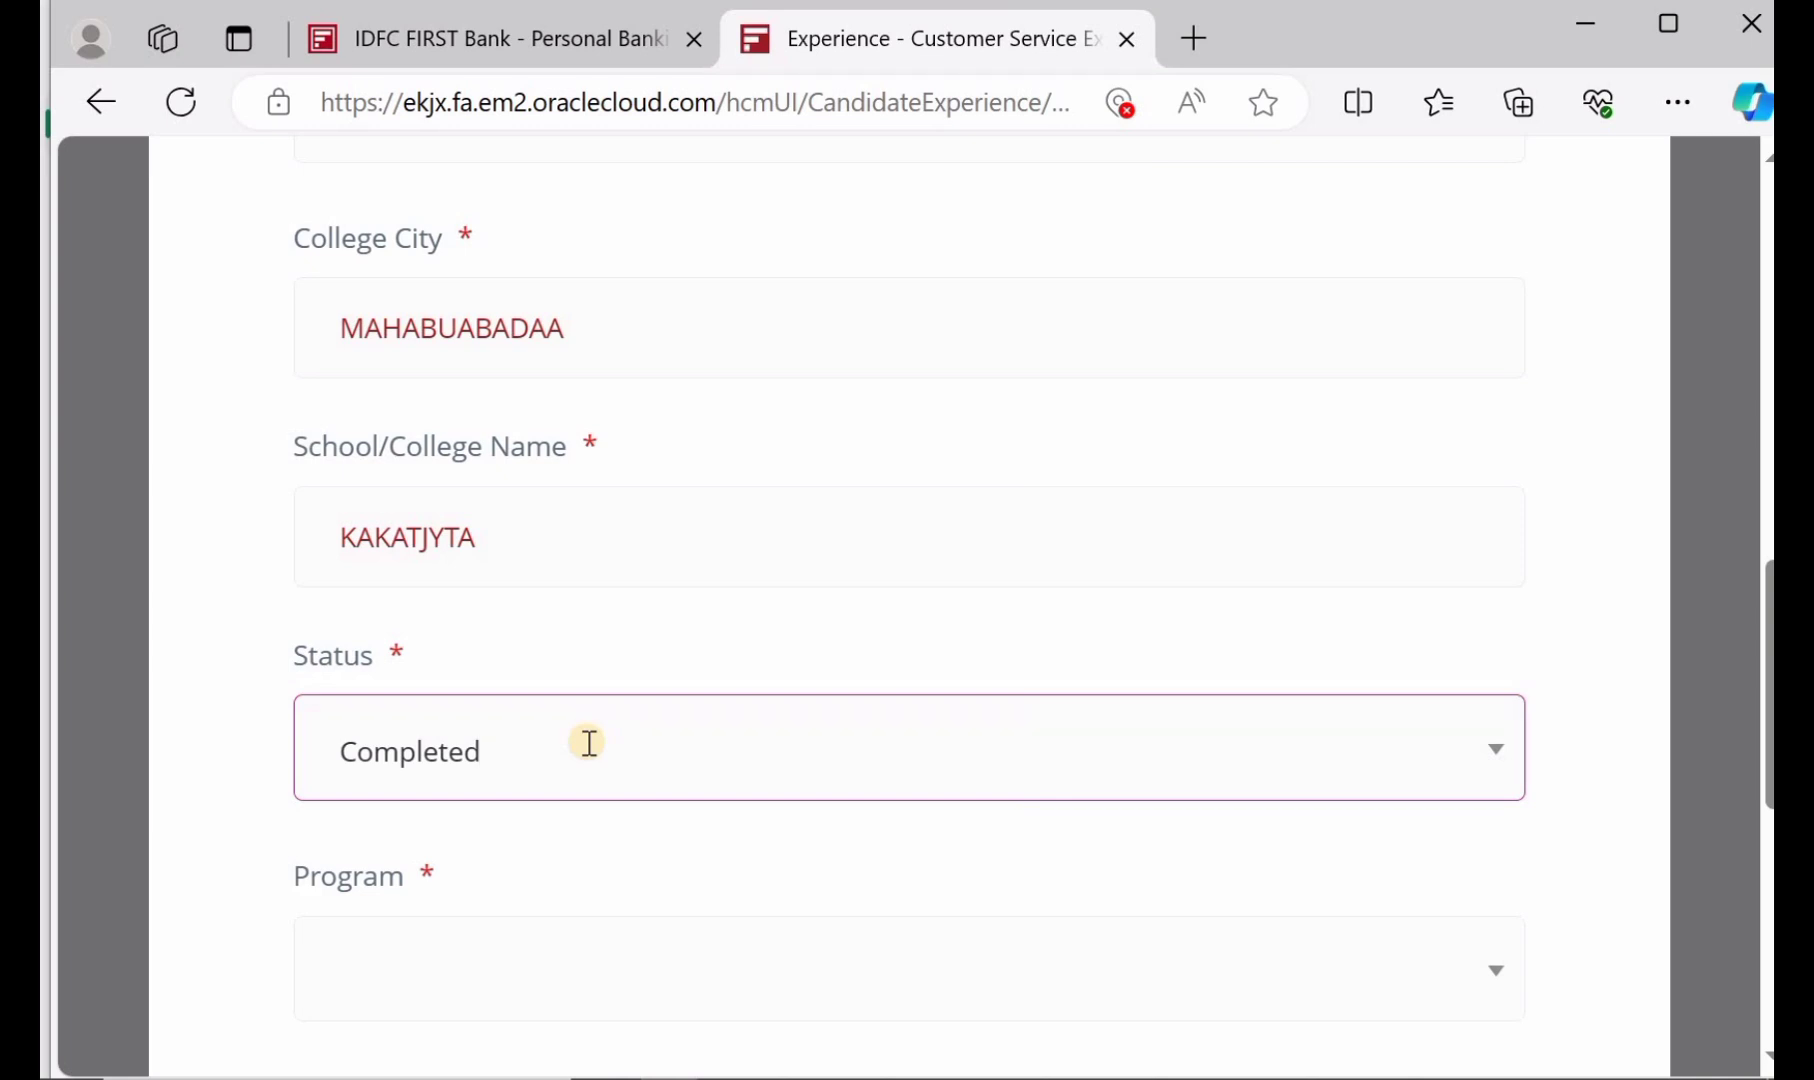
{"action": "scroll", "coordinate": [590, 742], "scroll_direction": "down", "scroll_amount": 2}
Set the program to Full time and mark it as the highest education
{"action": "left_click", "coordinate": [588, 748]}
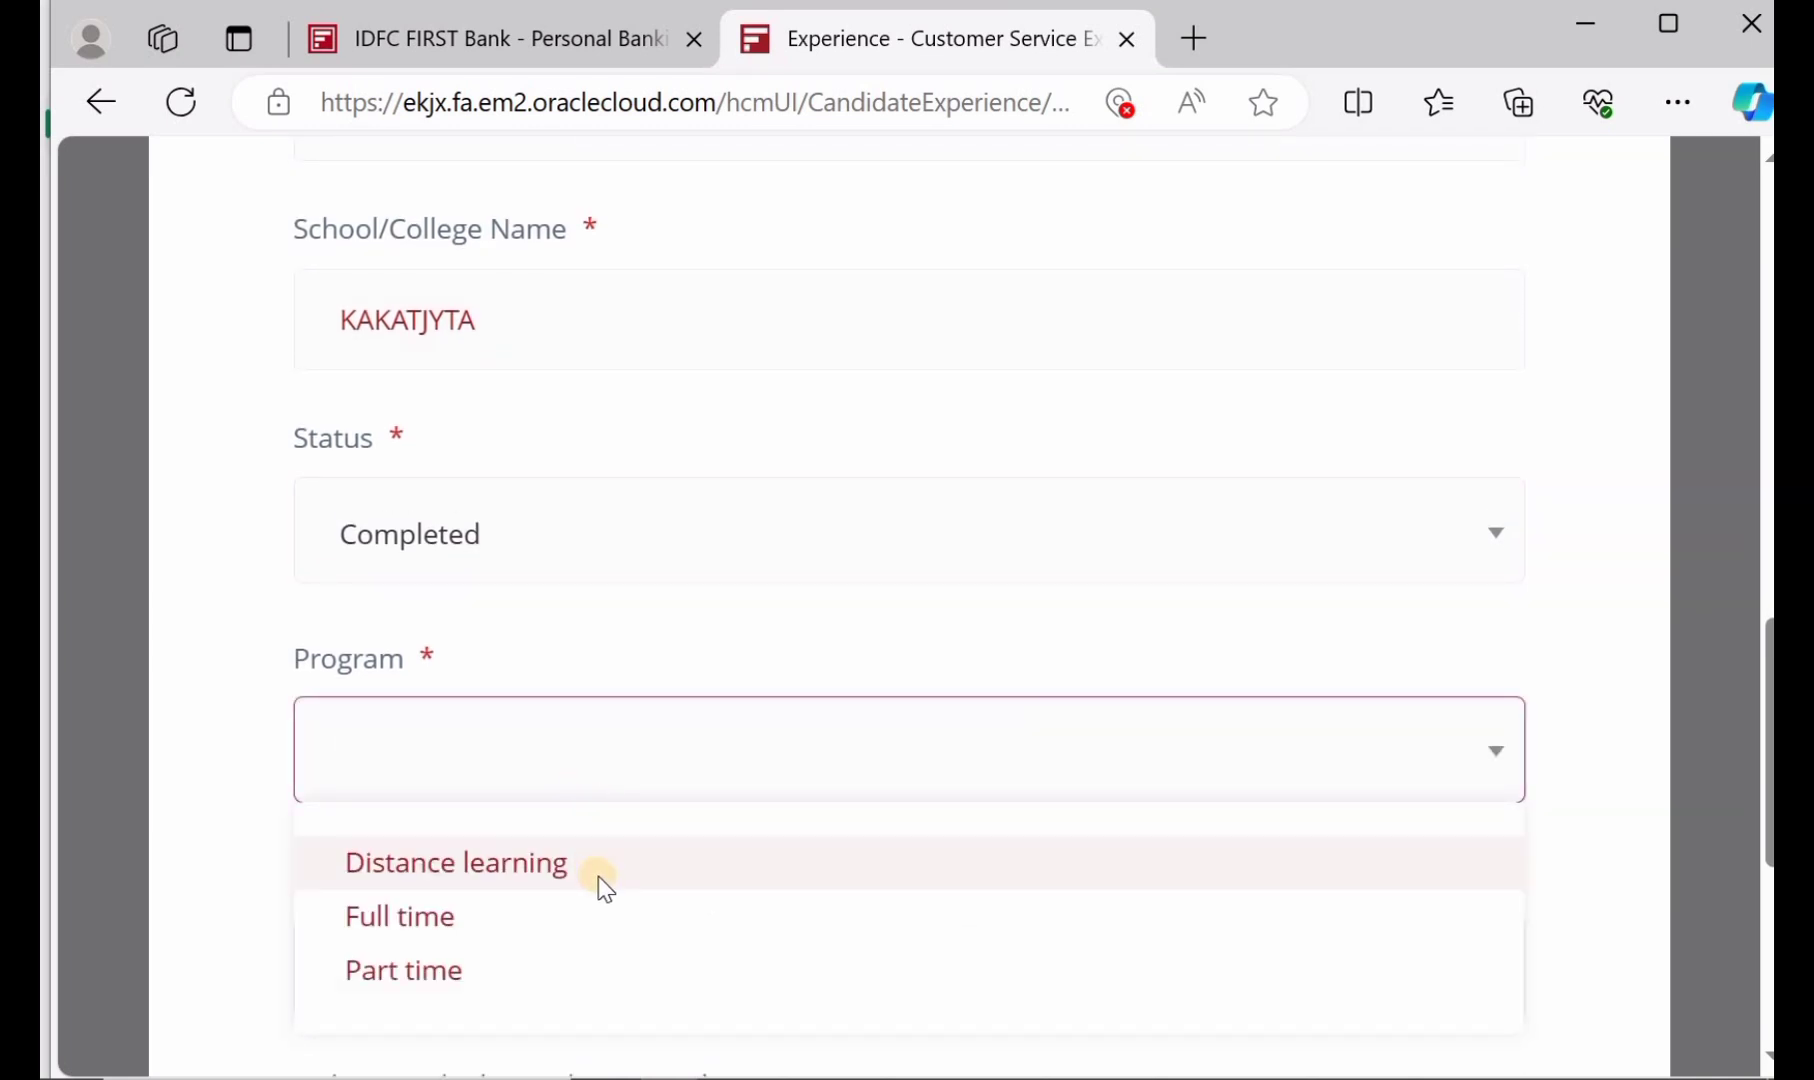
{"action": "left_click", "coordinate": [544, 929]}
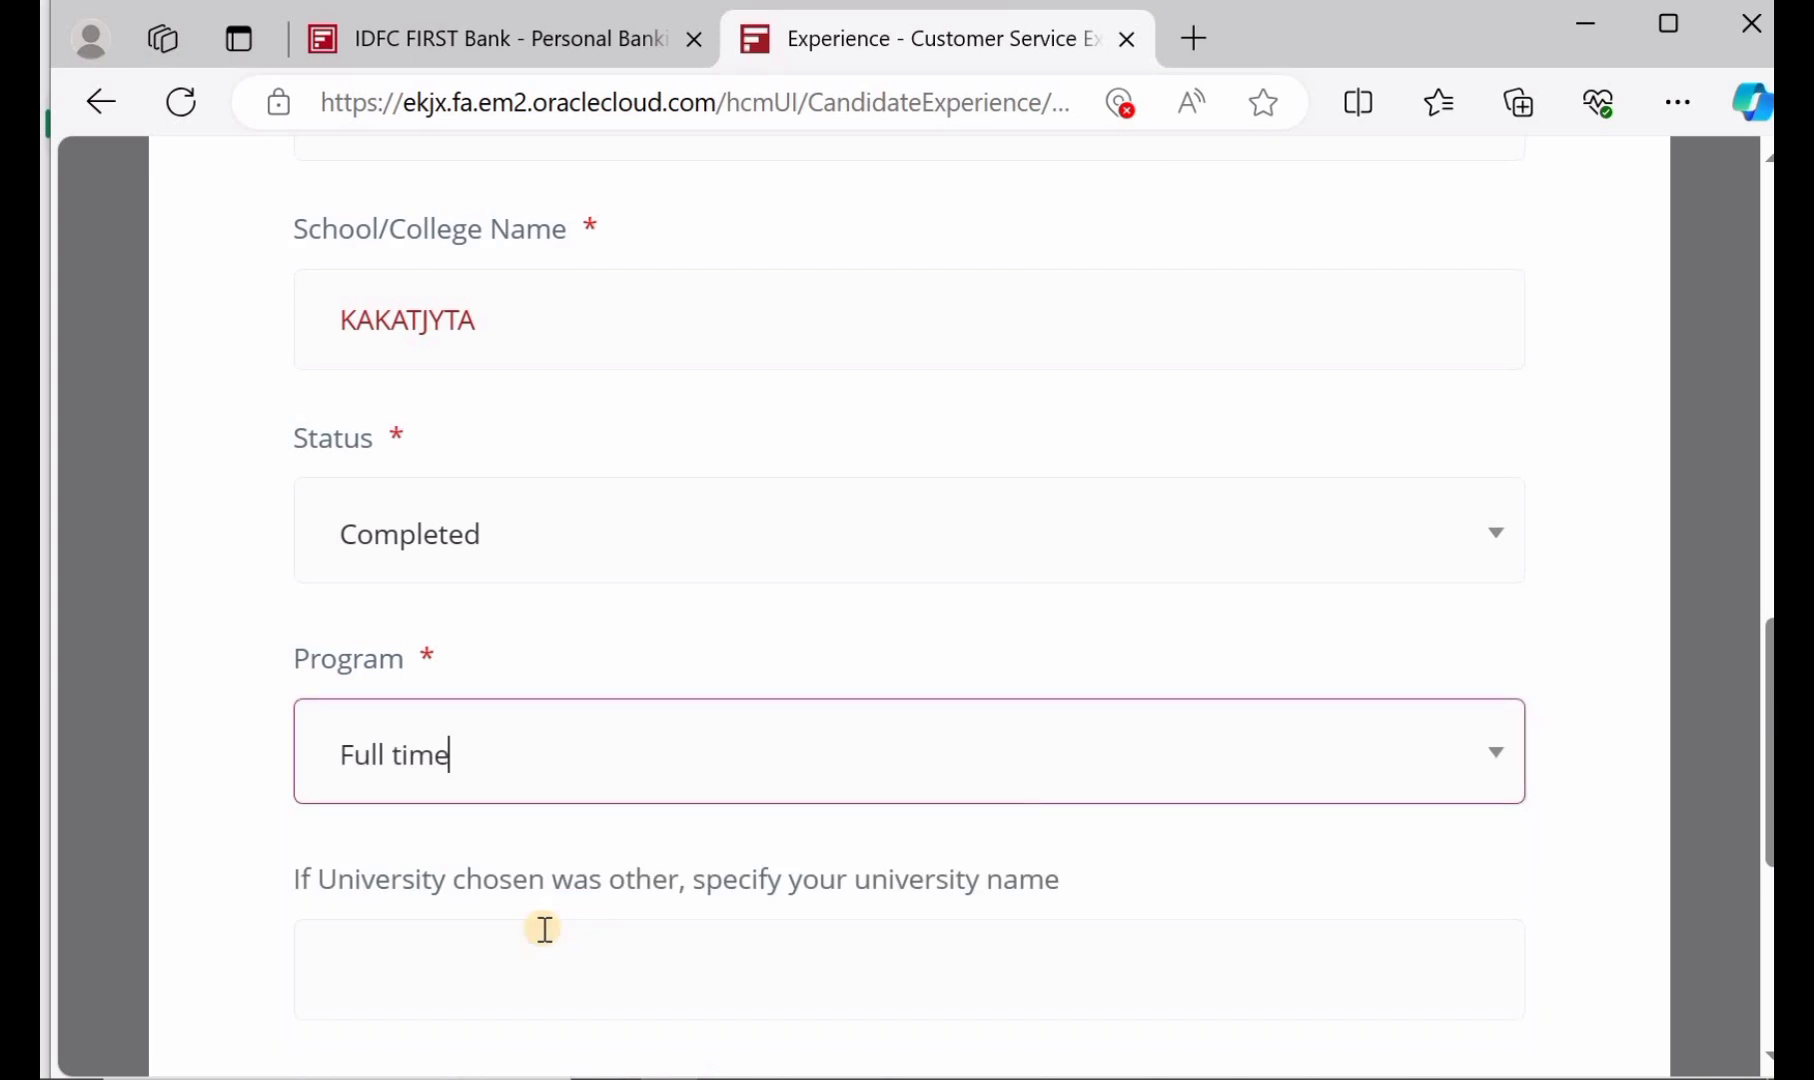
{"action": "scroll", "coordinate": [544, 929], "scroll_direction": "down", "scroll_amount": 1}
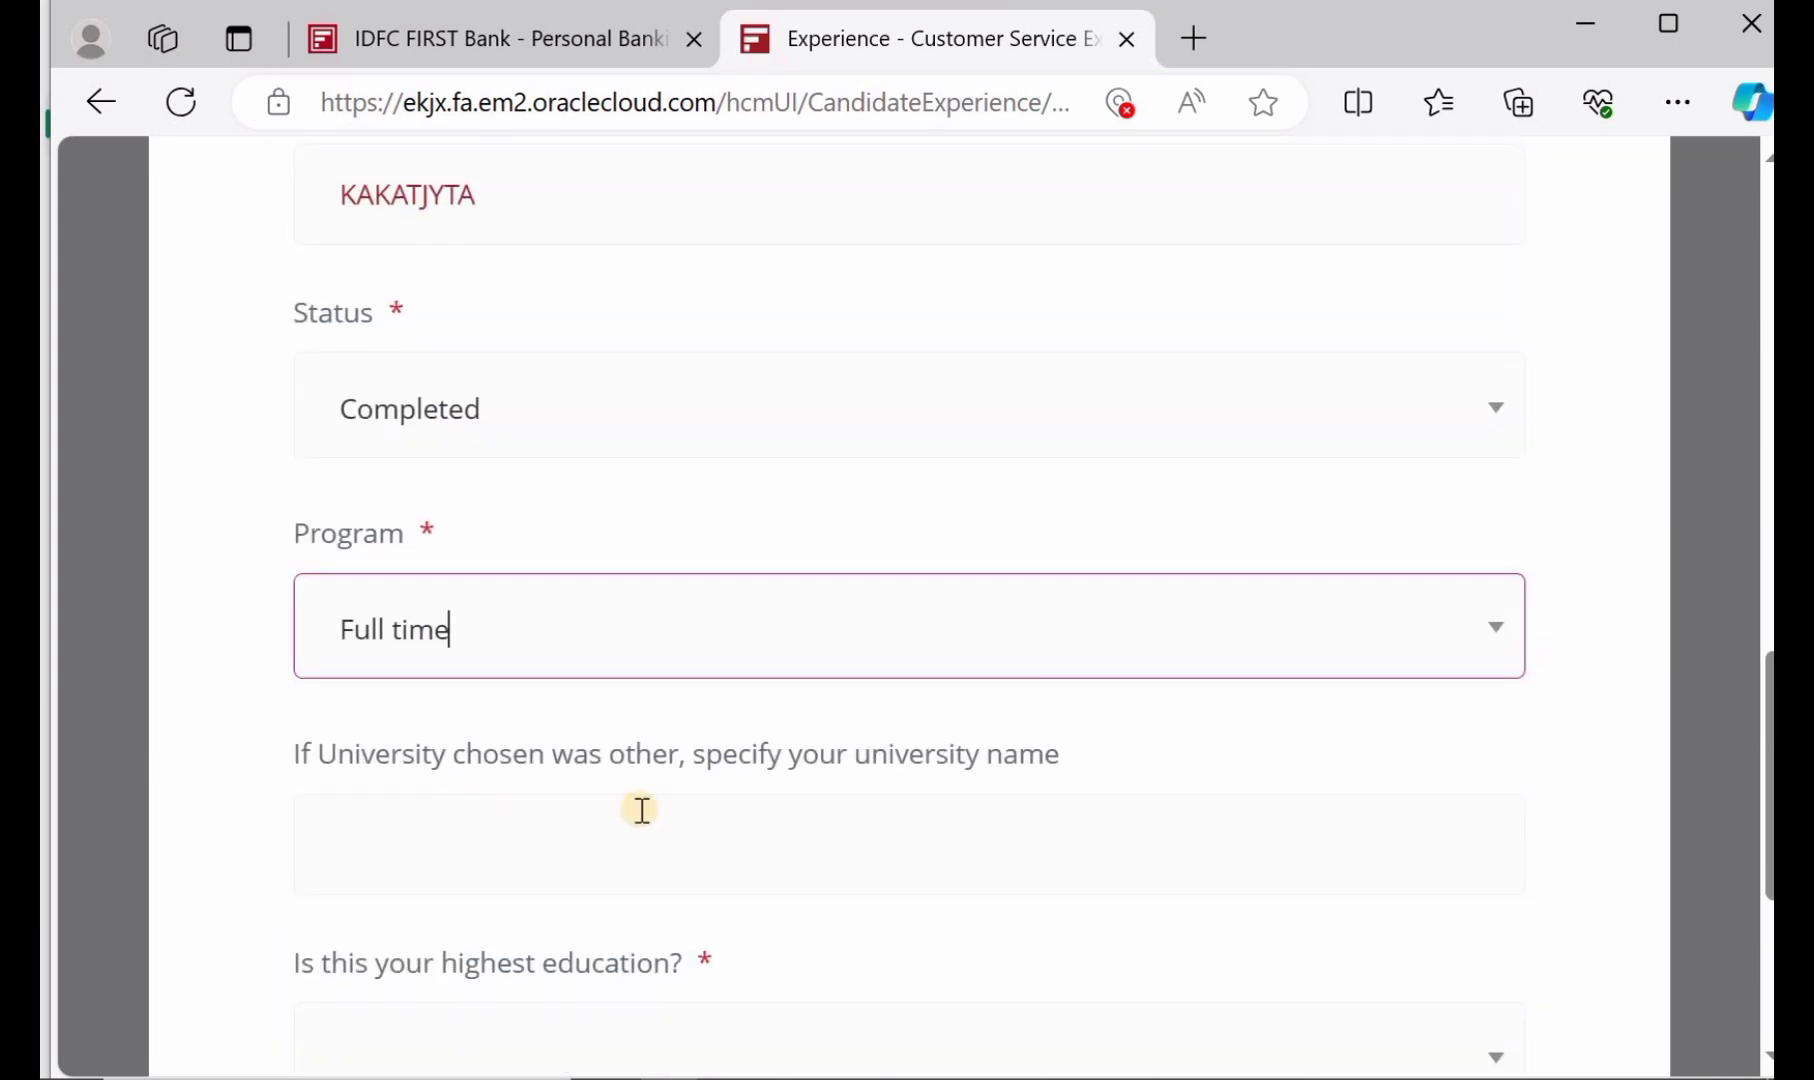
{"action": "scroll", "coordinate": [643, 808], "scroll_direction": "down", "scroll_amount": 1}
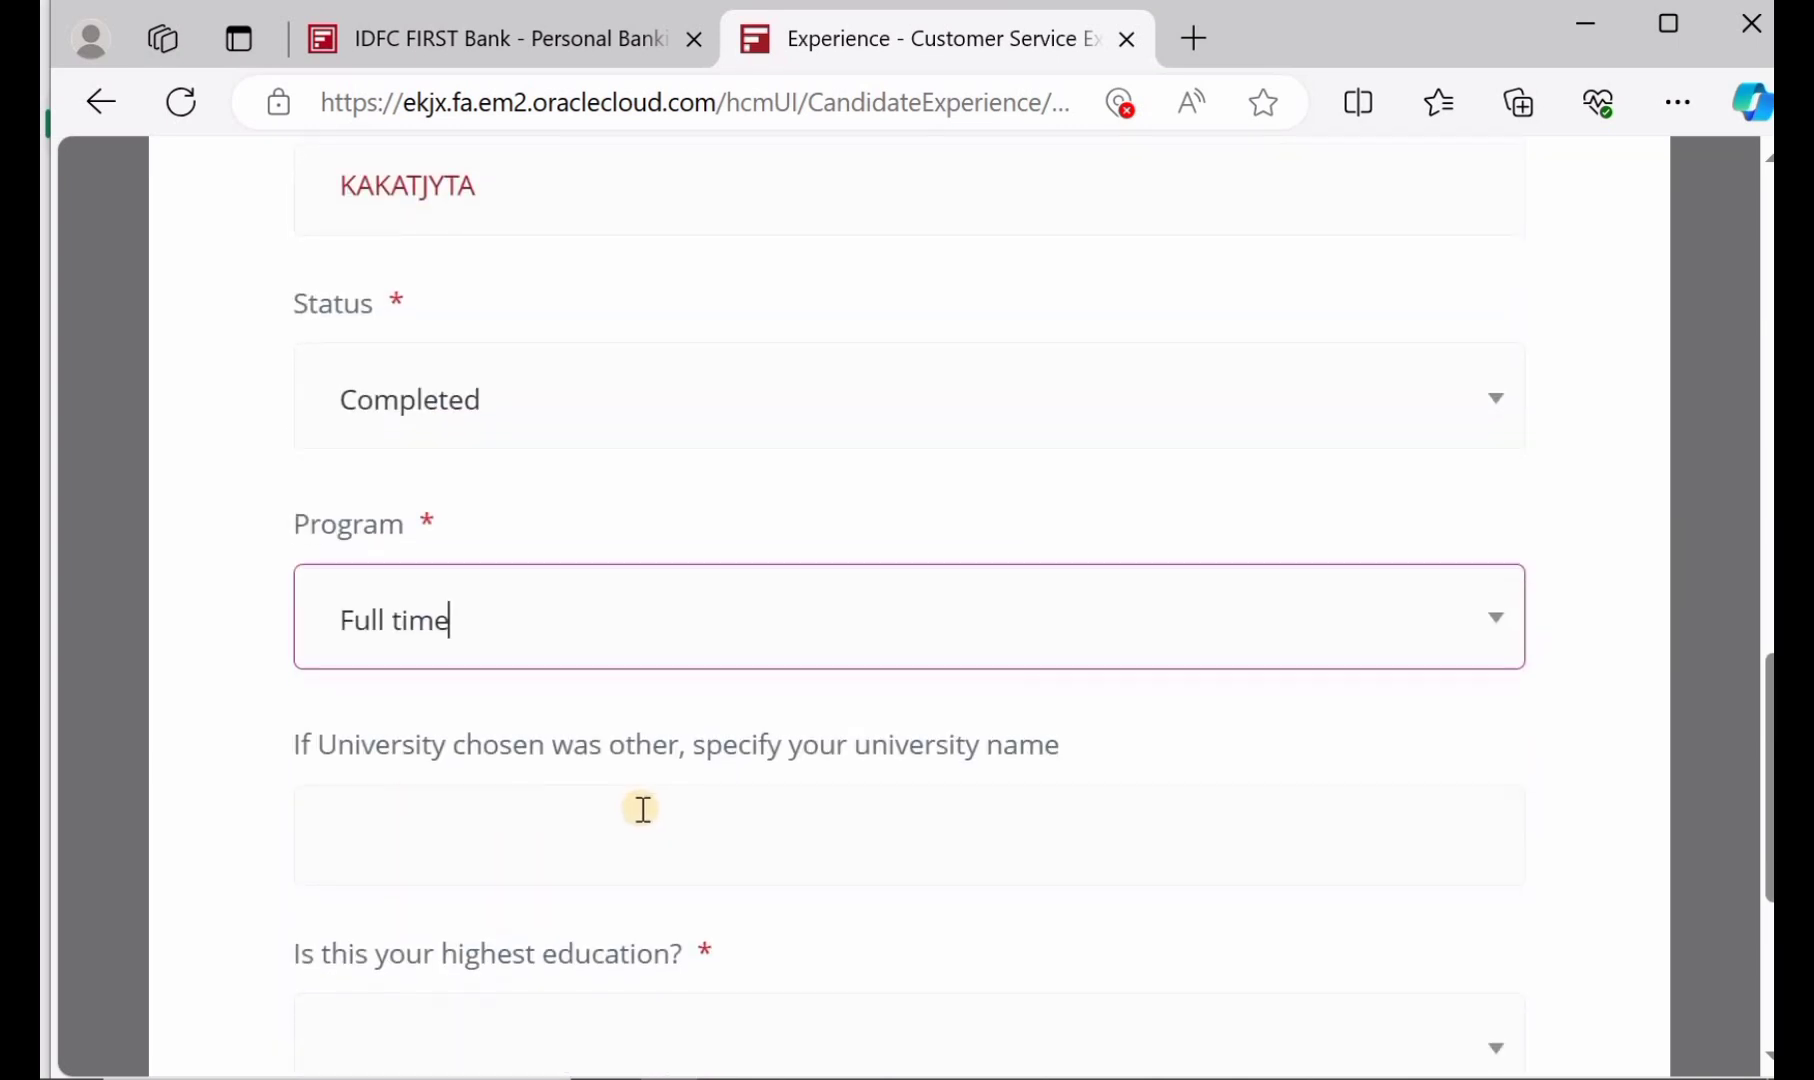
{"action": "scroll", "coordinate": [643, 808], "scroll_direction": "down", "scroll_amount": 2}
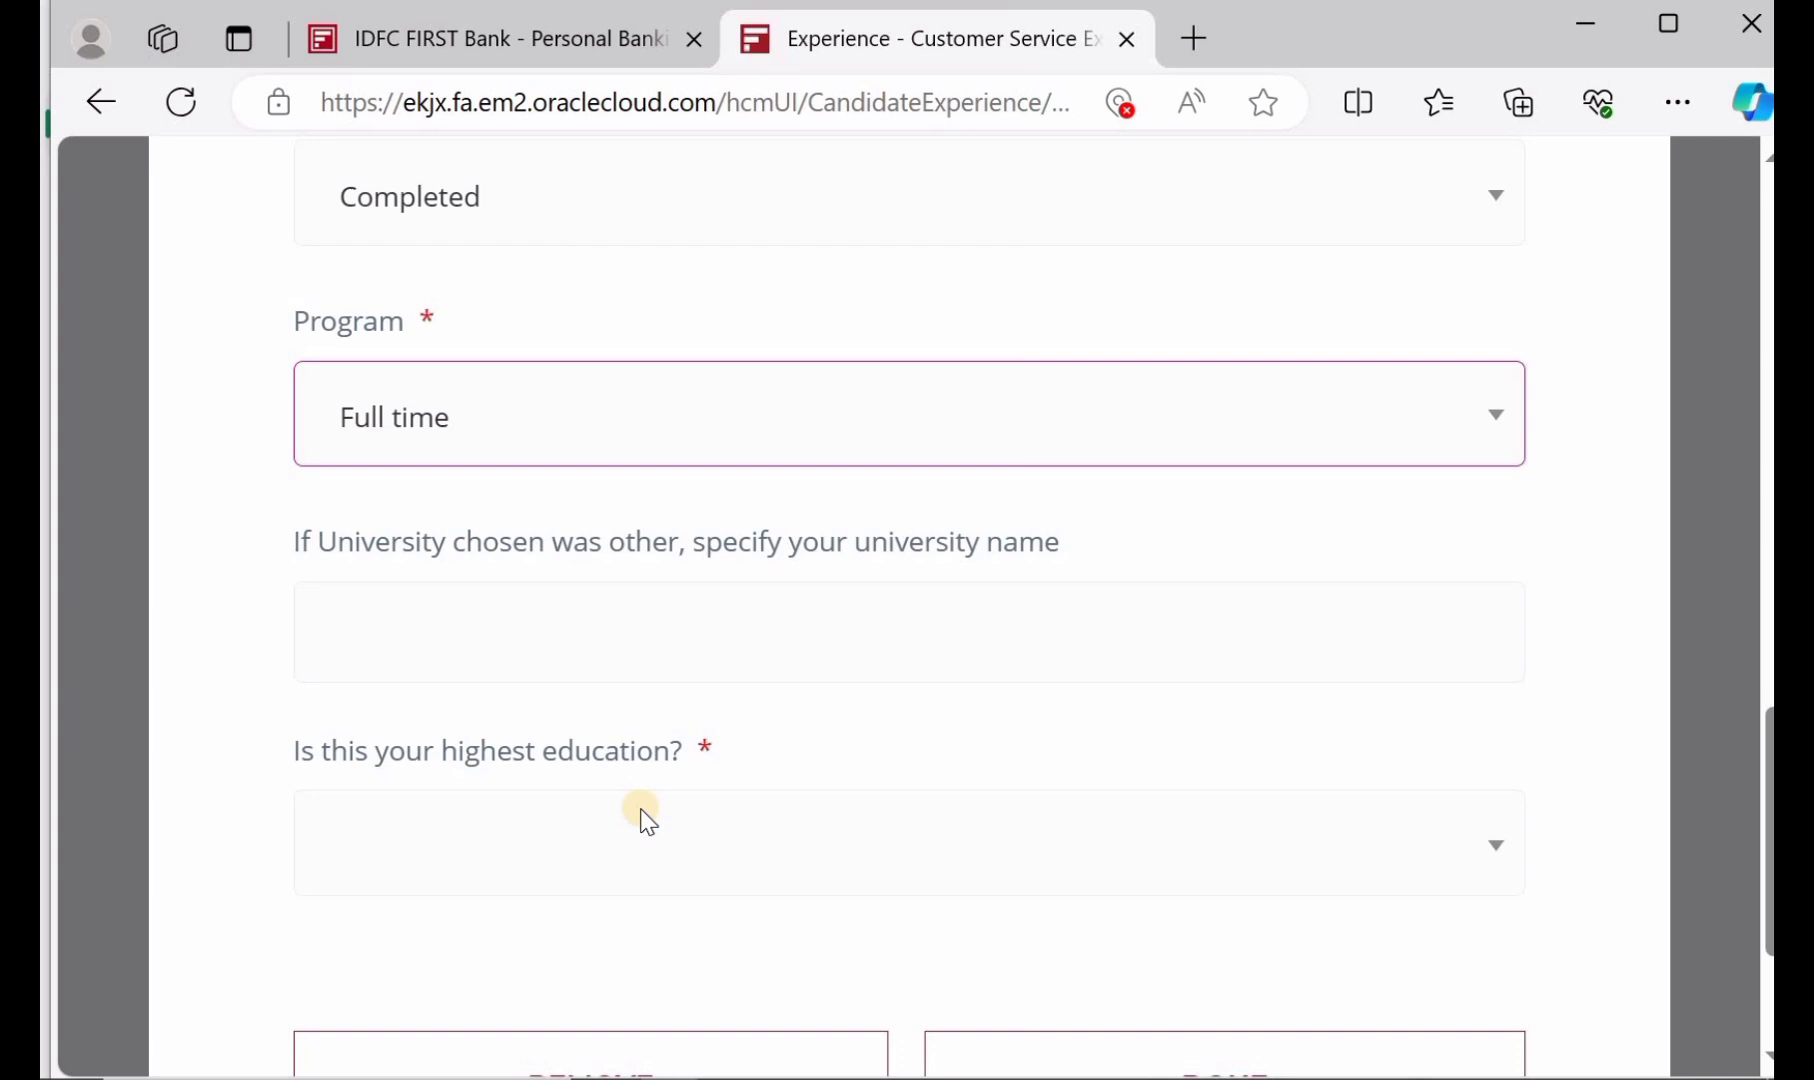
{"action": "left_click", "coordinate": [575, 826]}
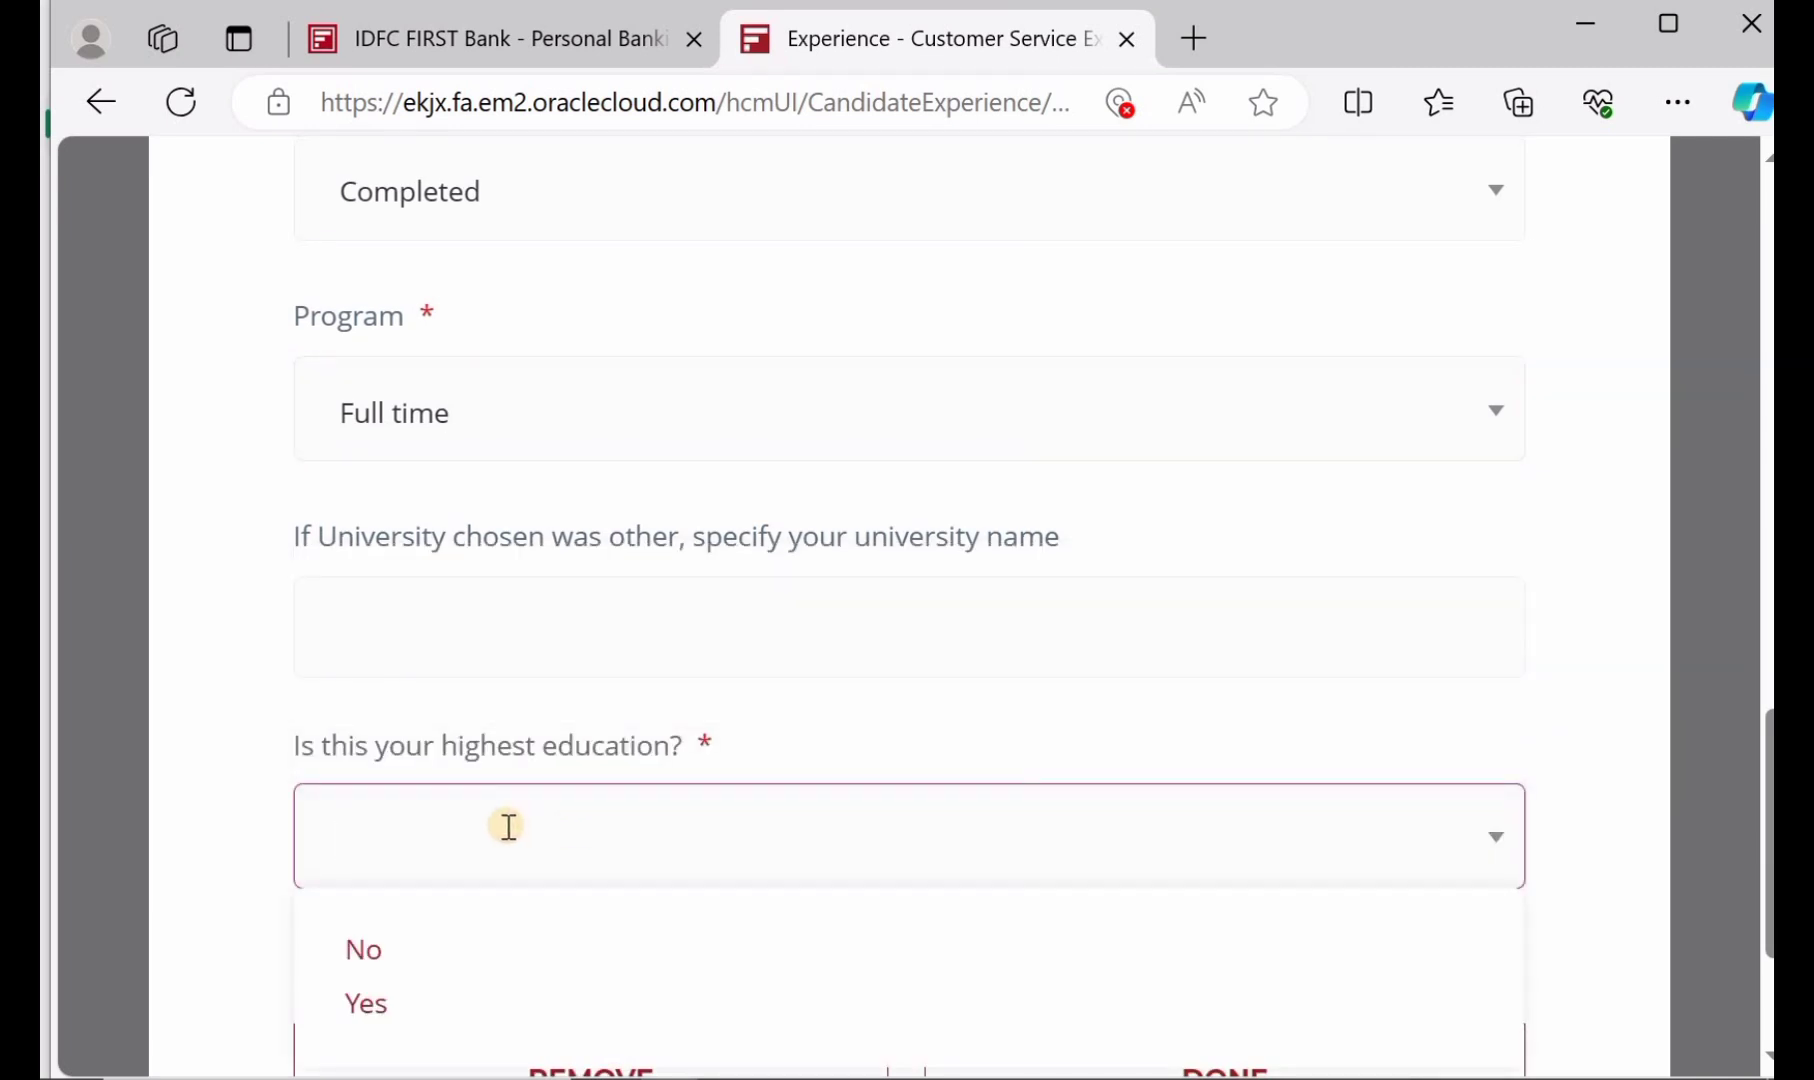
{"action": "left_click", "coordinate": [433, 1019]}
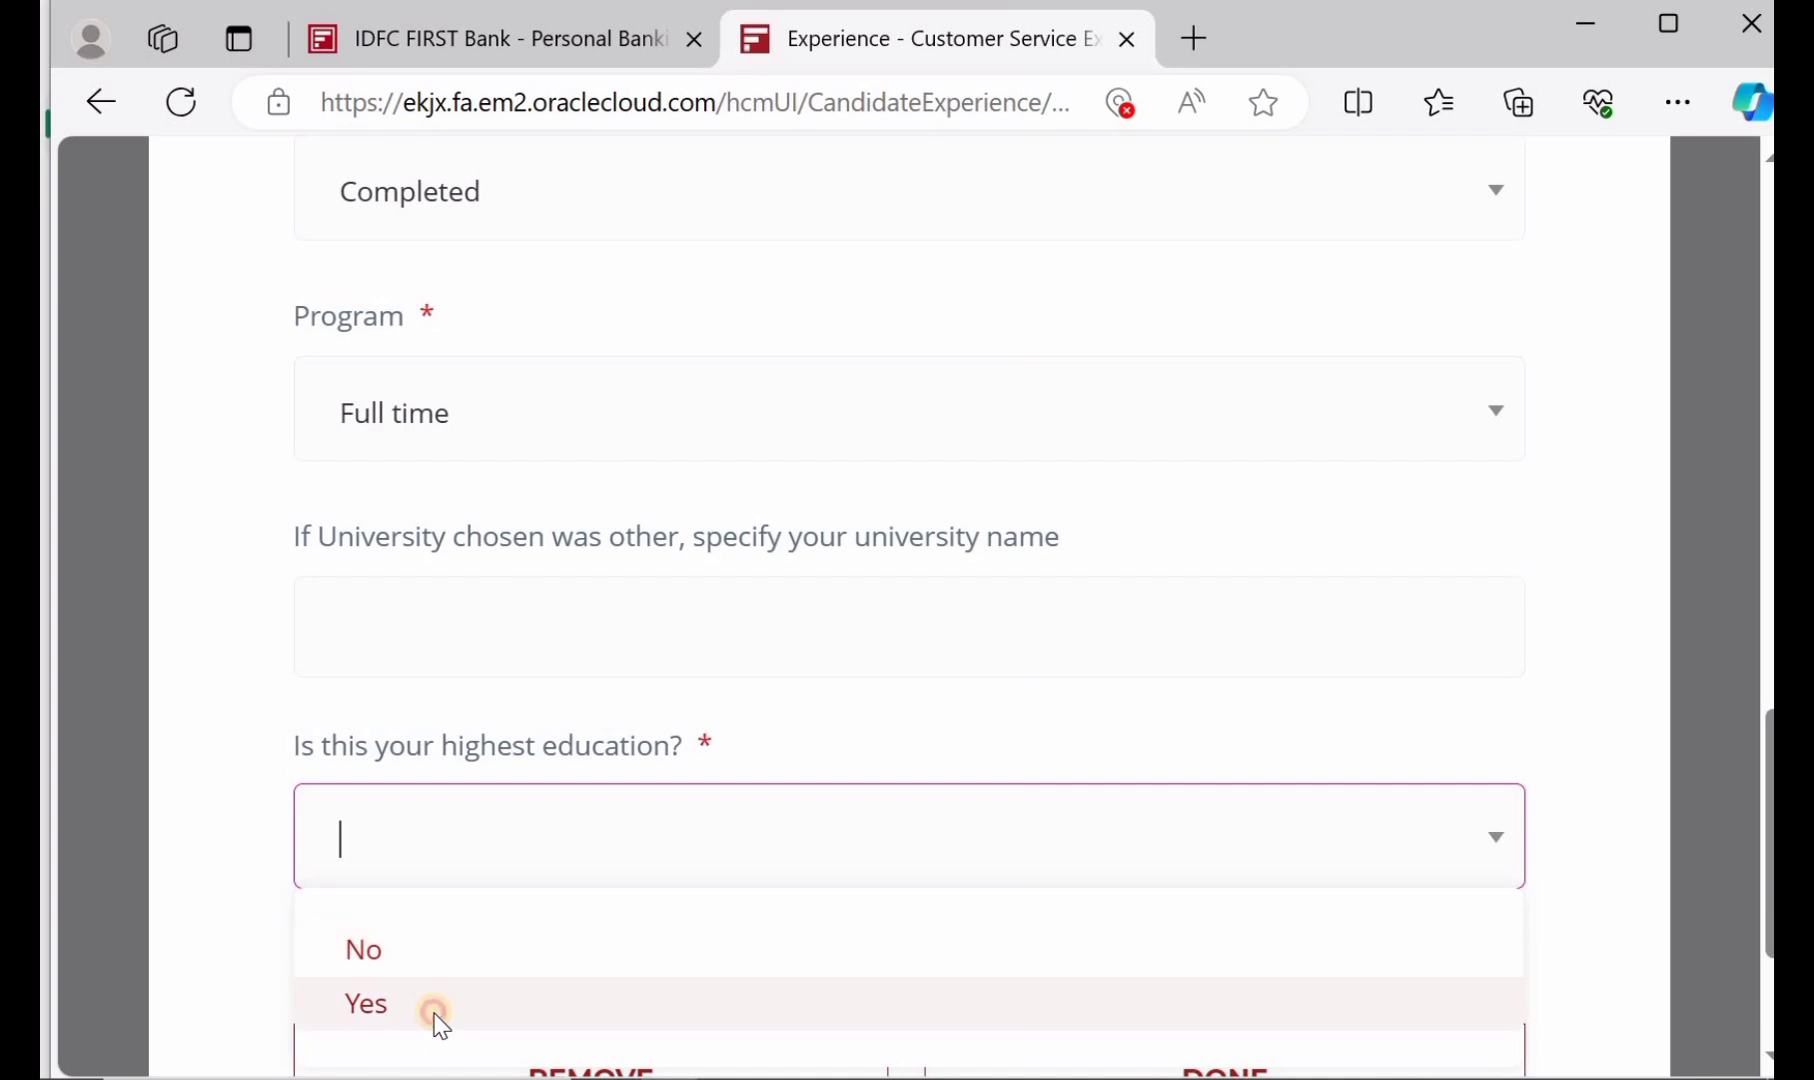
{"action": "scroll", "coordinate": [651, 822], "scroll_direction": "down", "scroll_amount": 2}
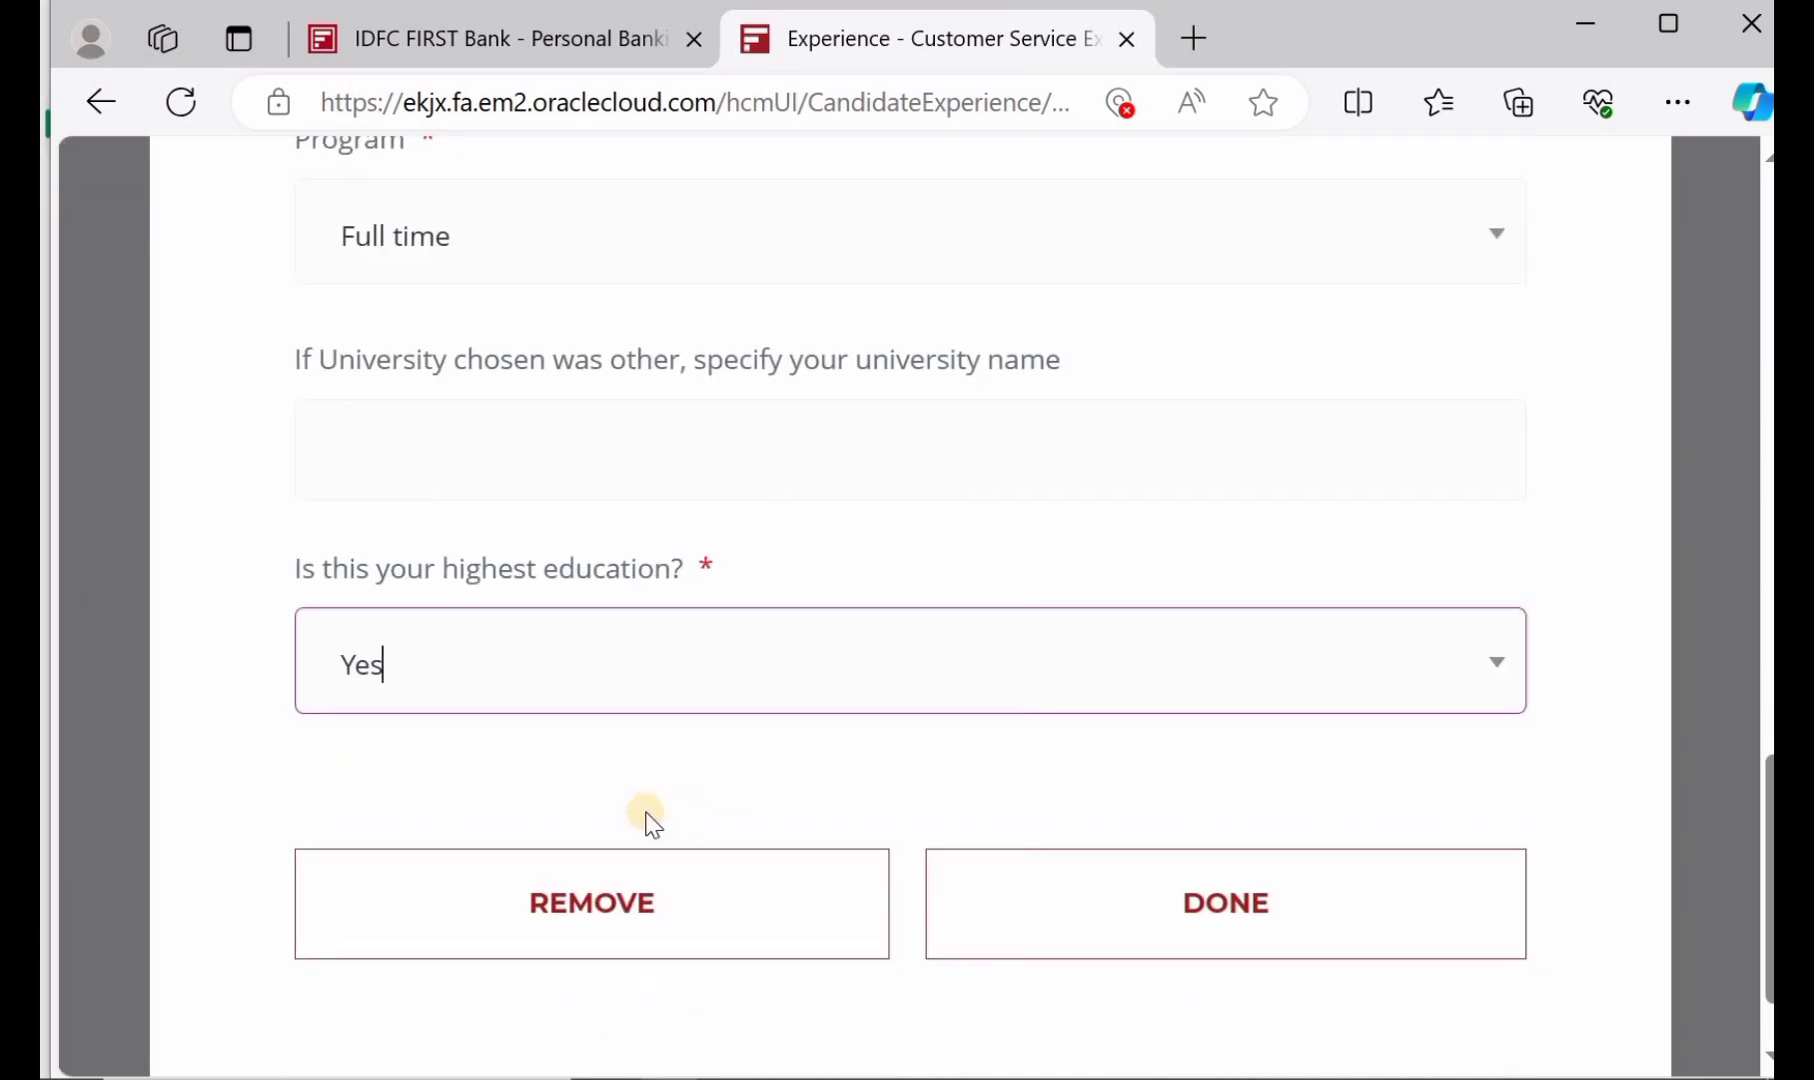
Save the education entry and return to the application summary
{"action": "left_click", "coordinate": [1153, 918]}
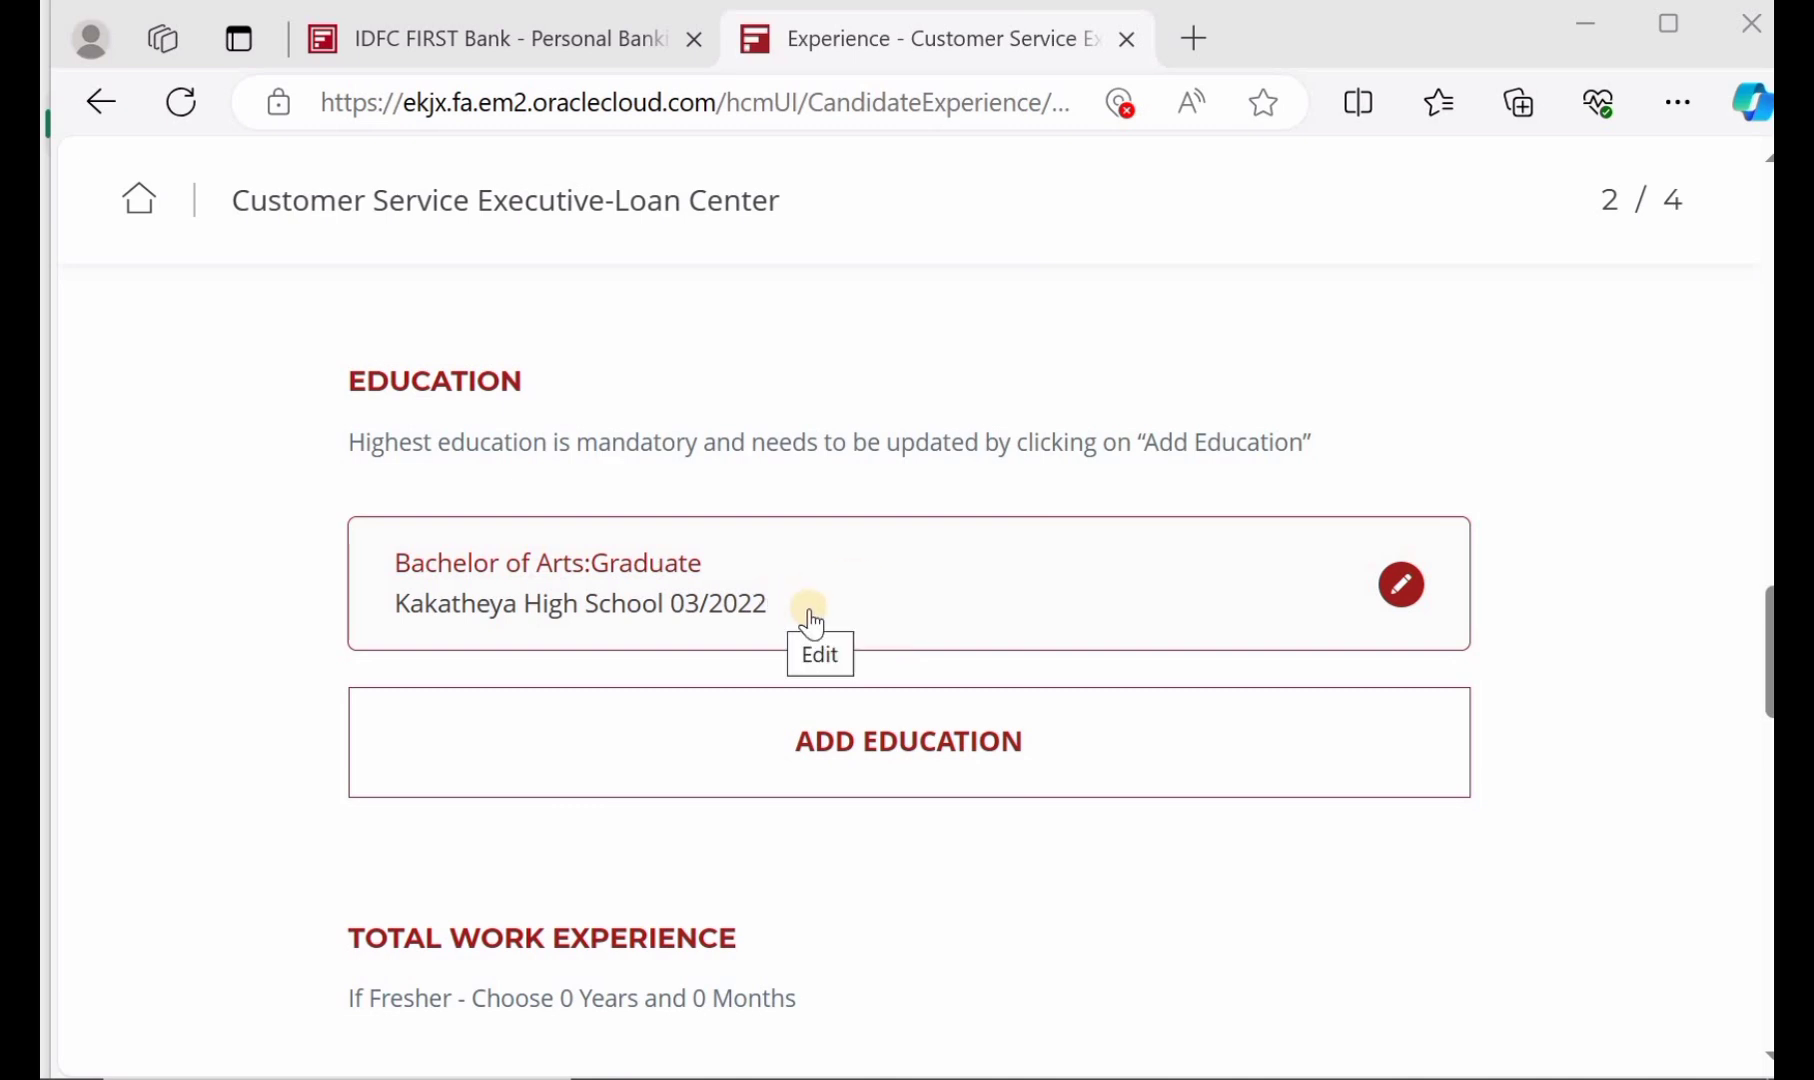
{"action": "scroll", "coordinate": [811, 625], "scroll_direction": "down", "scroll_amount": 1}
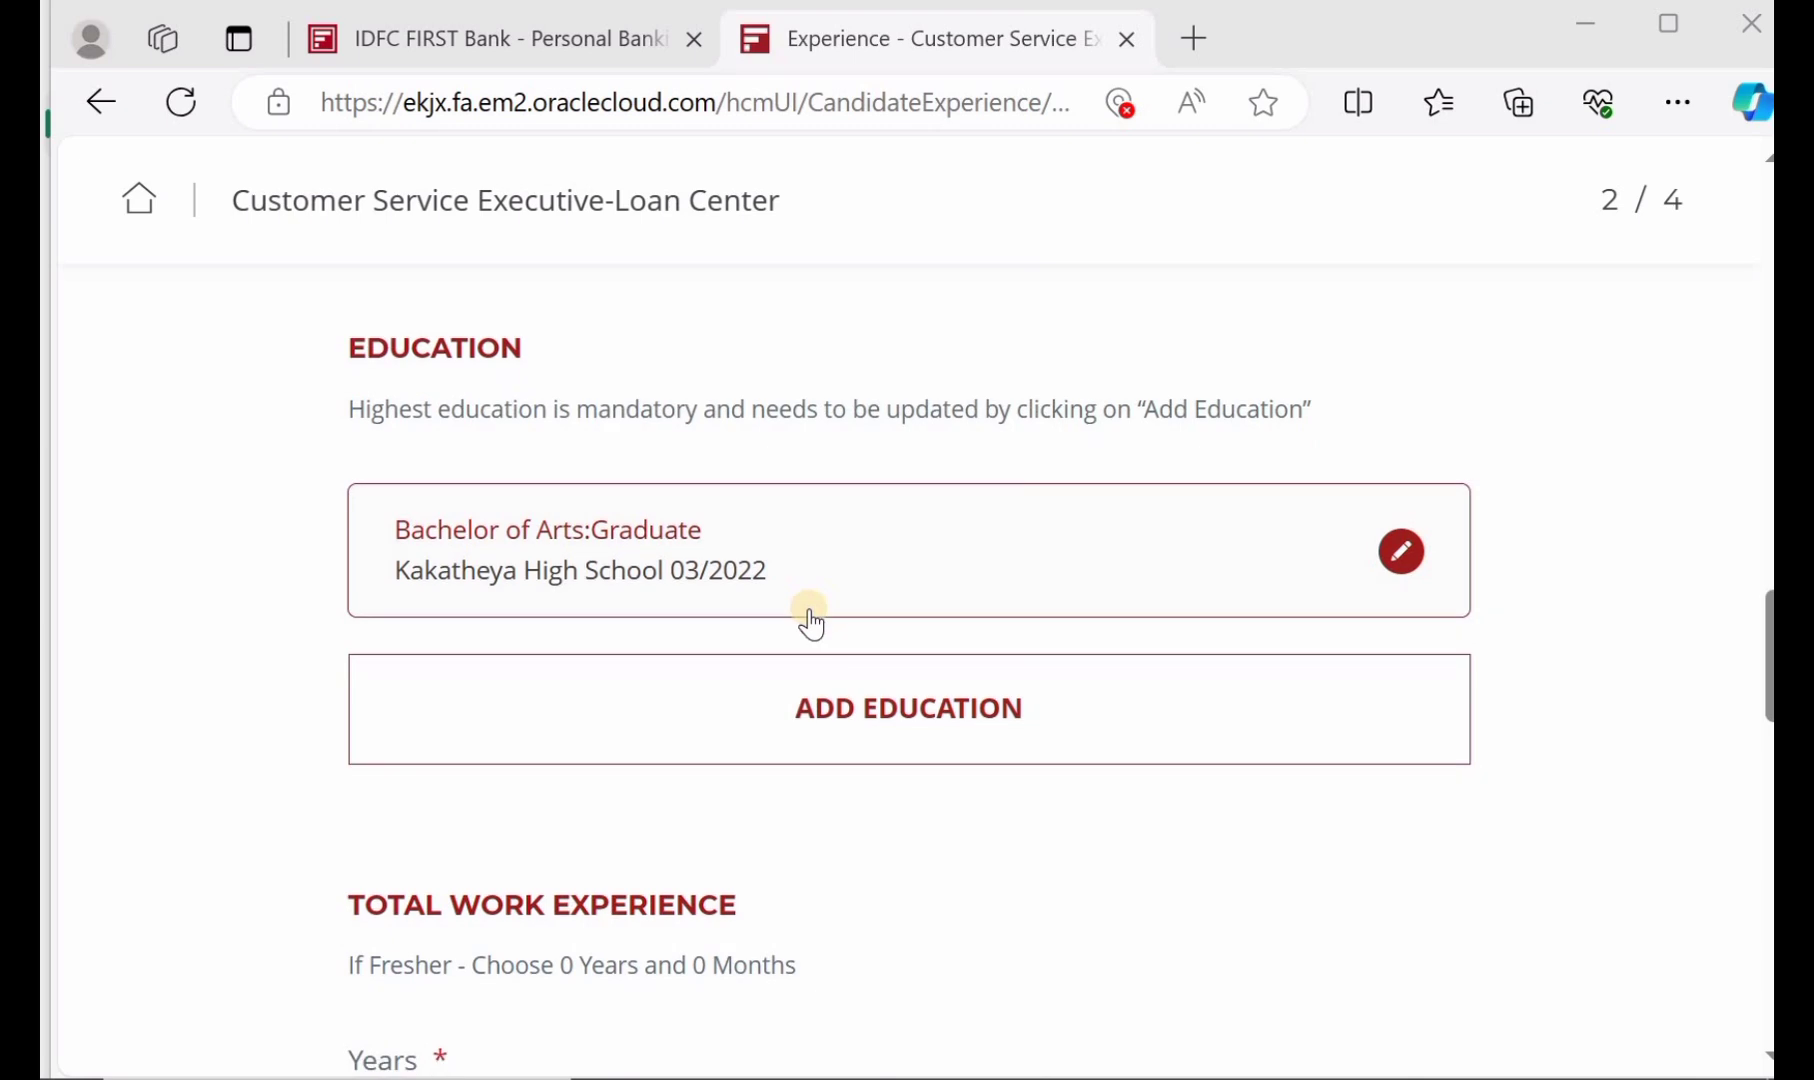
{"action": "scroll", "coordinate": [781, 591], "scroll_direction": "down", "scroll_amount": 3}
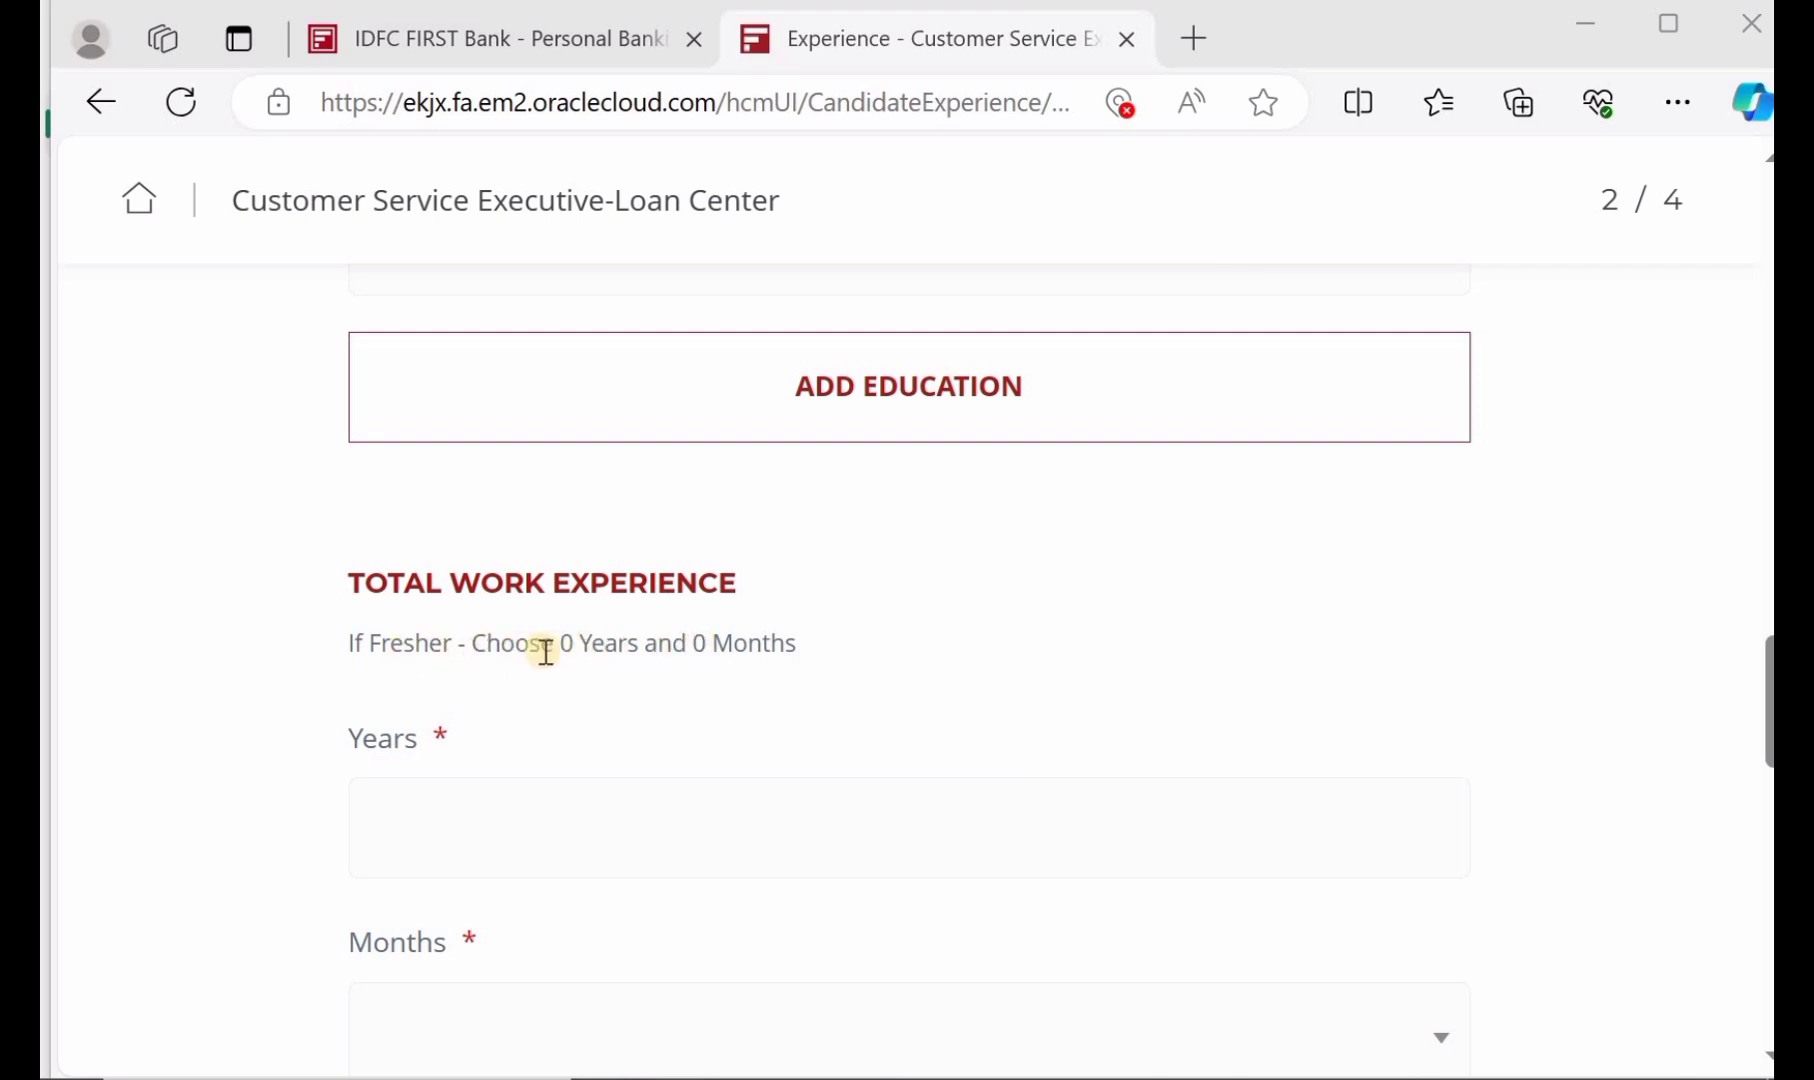
{"action": "scroll", "coordinate": [545, 652], "scroll_direction": "down", "scroll_amount": 1}
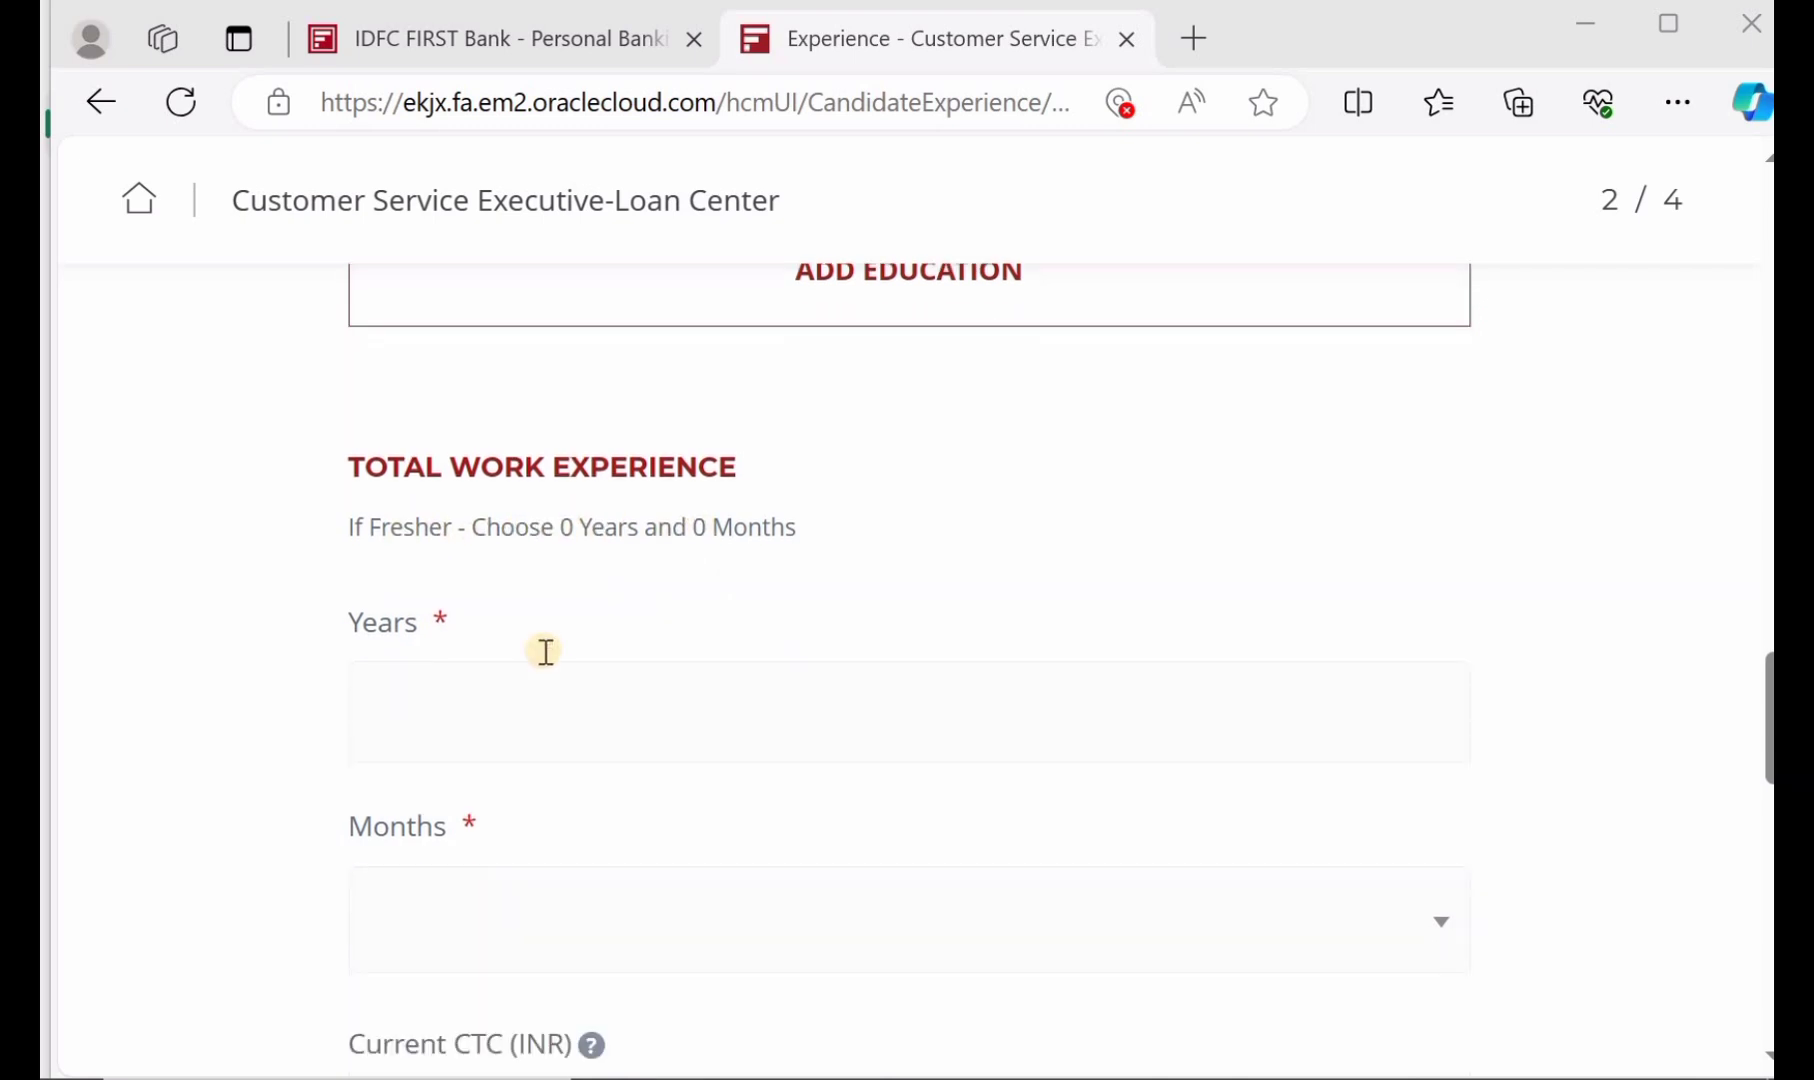
Enter 0 in Years and pick 0 in the Months dropdown for total work experience
{"action": "left_click", "coordinate": [520, 708]}
{"action": "type", "text": "0"}
{"action": "scroll", "coordinate": [519, 740], "scroll_direction": "down", "scroll_amount": 1}
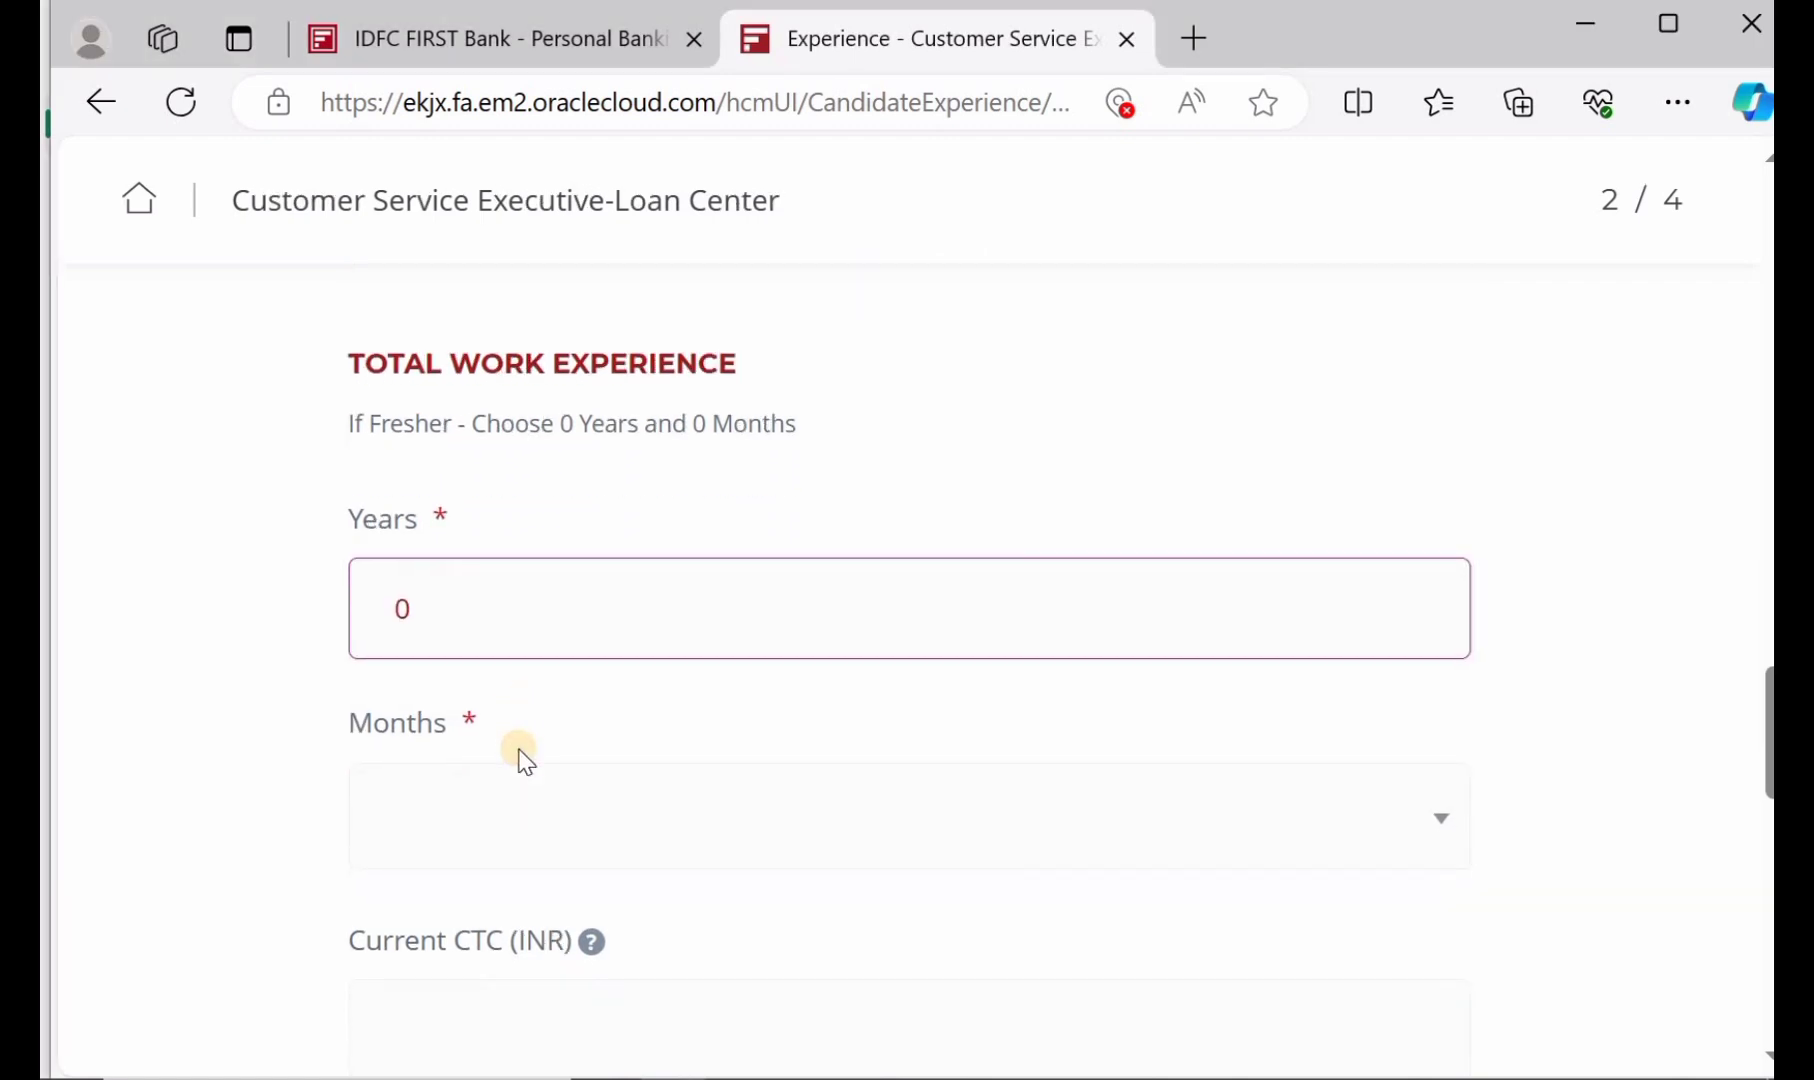
{"action": "left_click", "coordinate": [530, 815]}
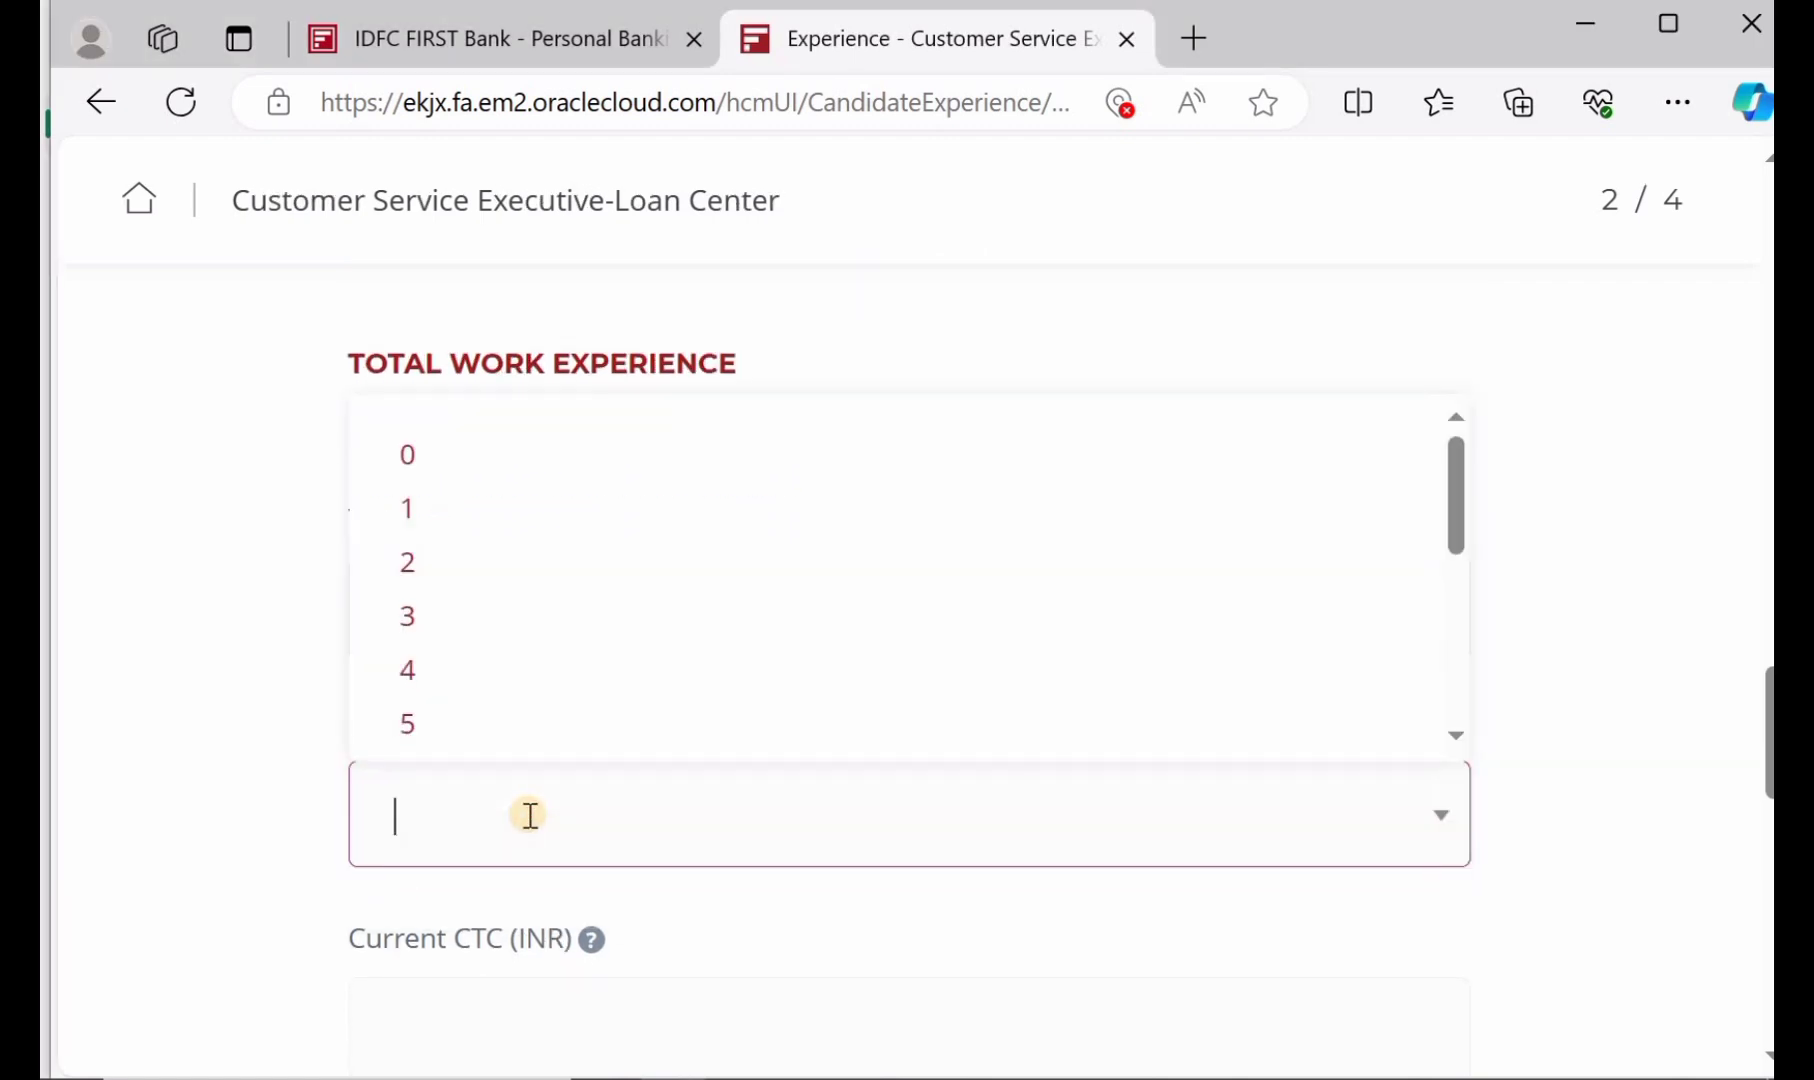
{"action": "left_click", "coordinate": [497, 459]}
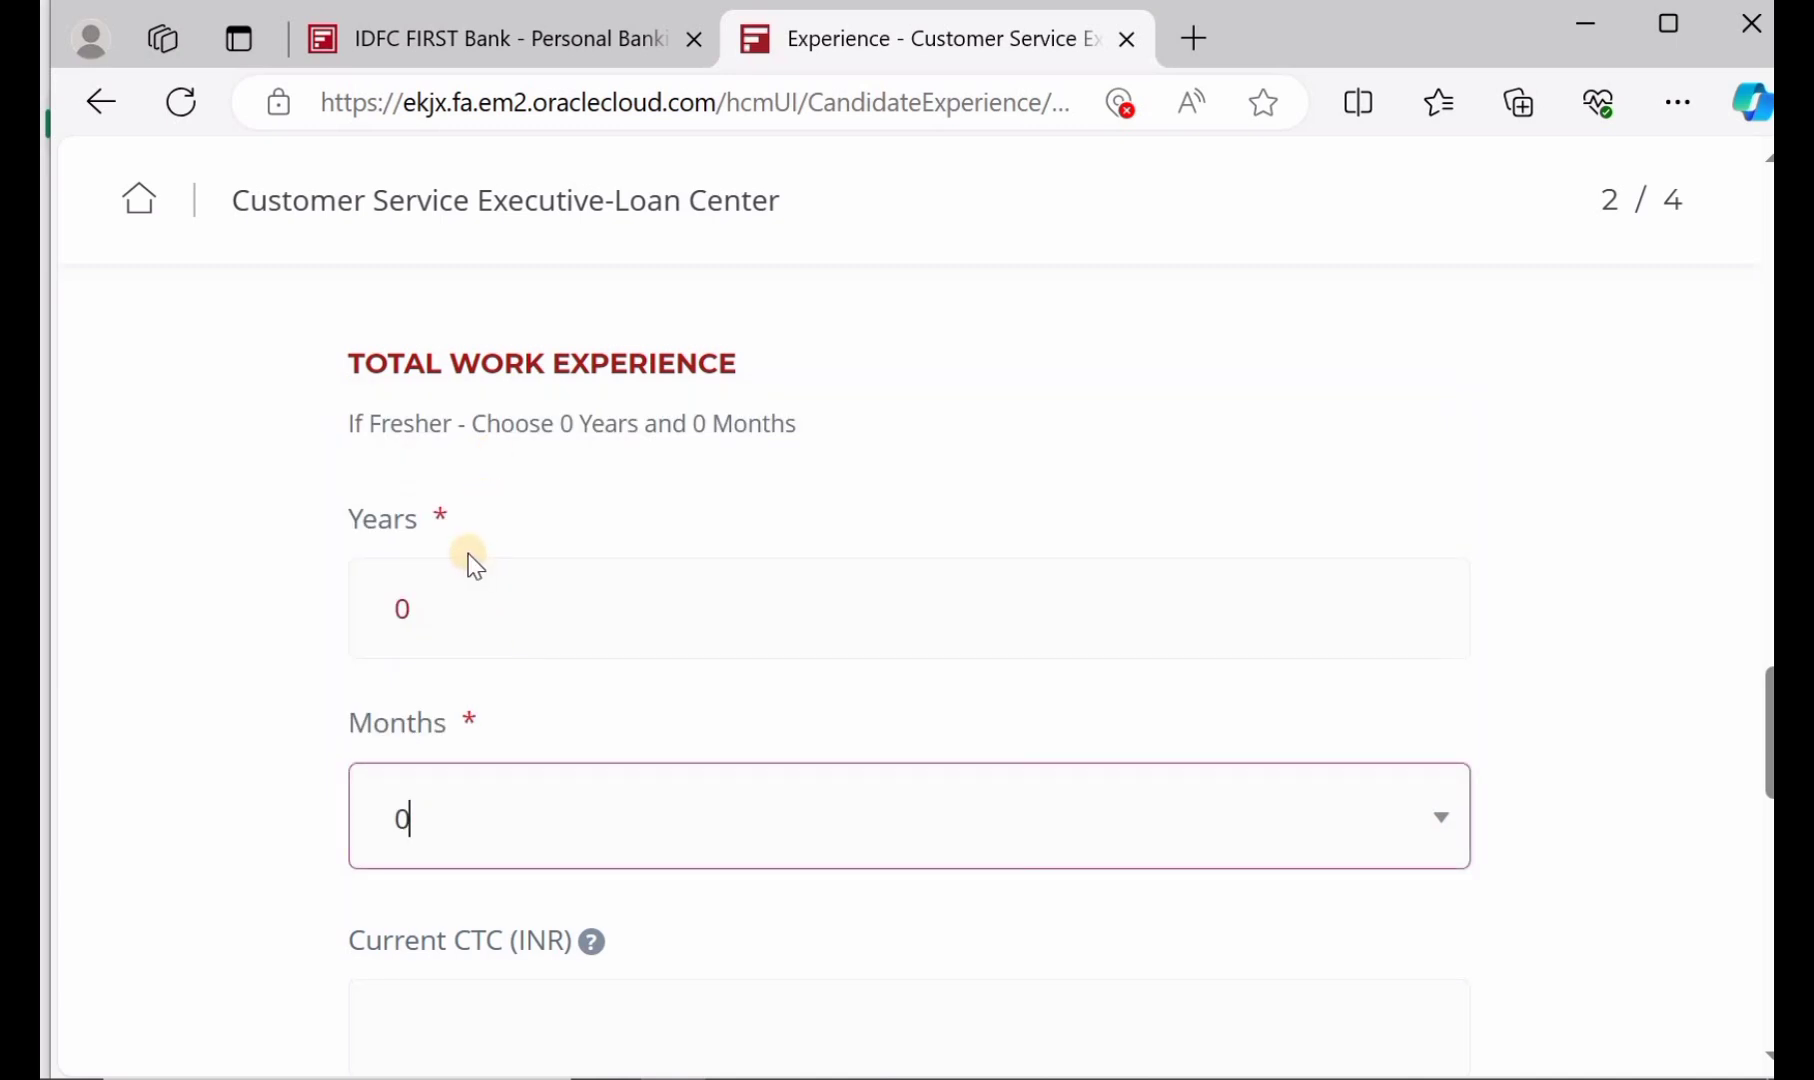
{"action": "scroll", "coordinate": [455, 603], "scroll_direction": "down", "scroll_amount": 1}
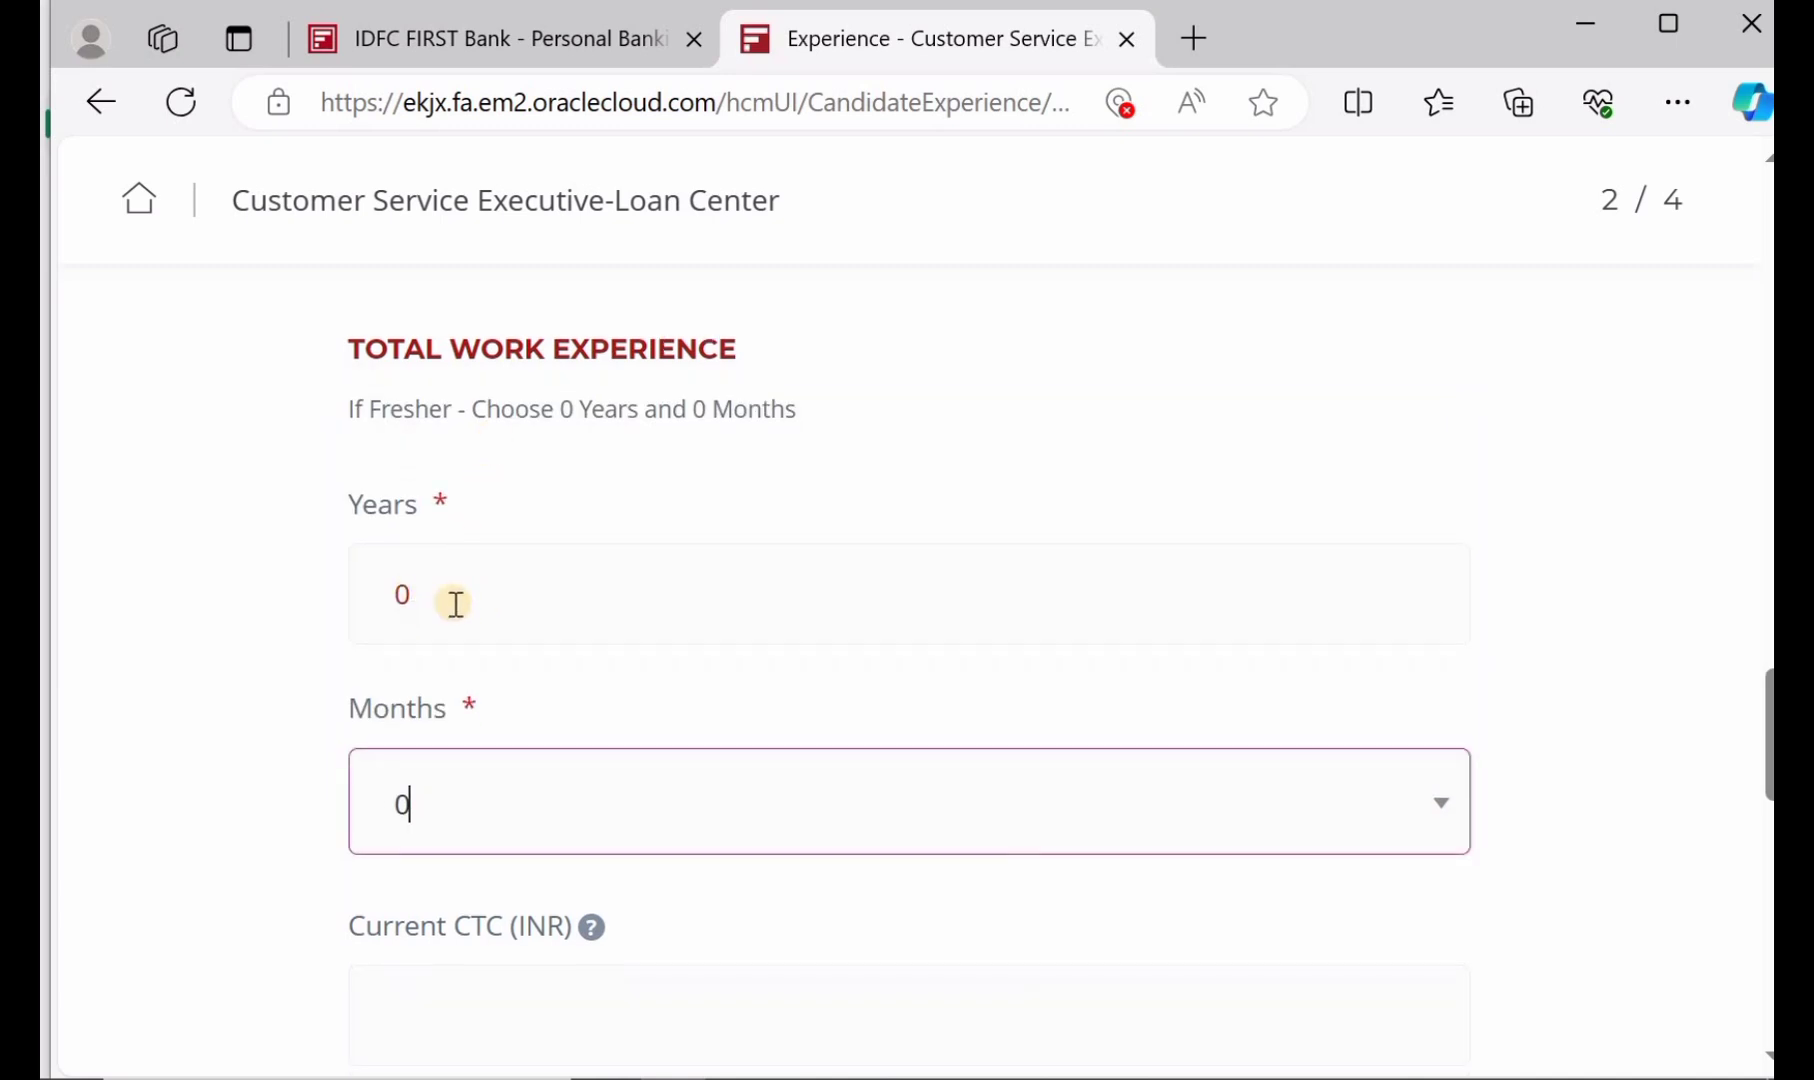
{"action": "scroll", "coordinate": [505, 815], "scroll_direction": "down", "scroll_amount": 2}
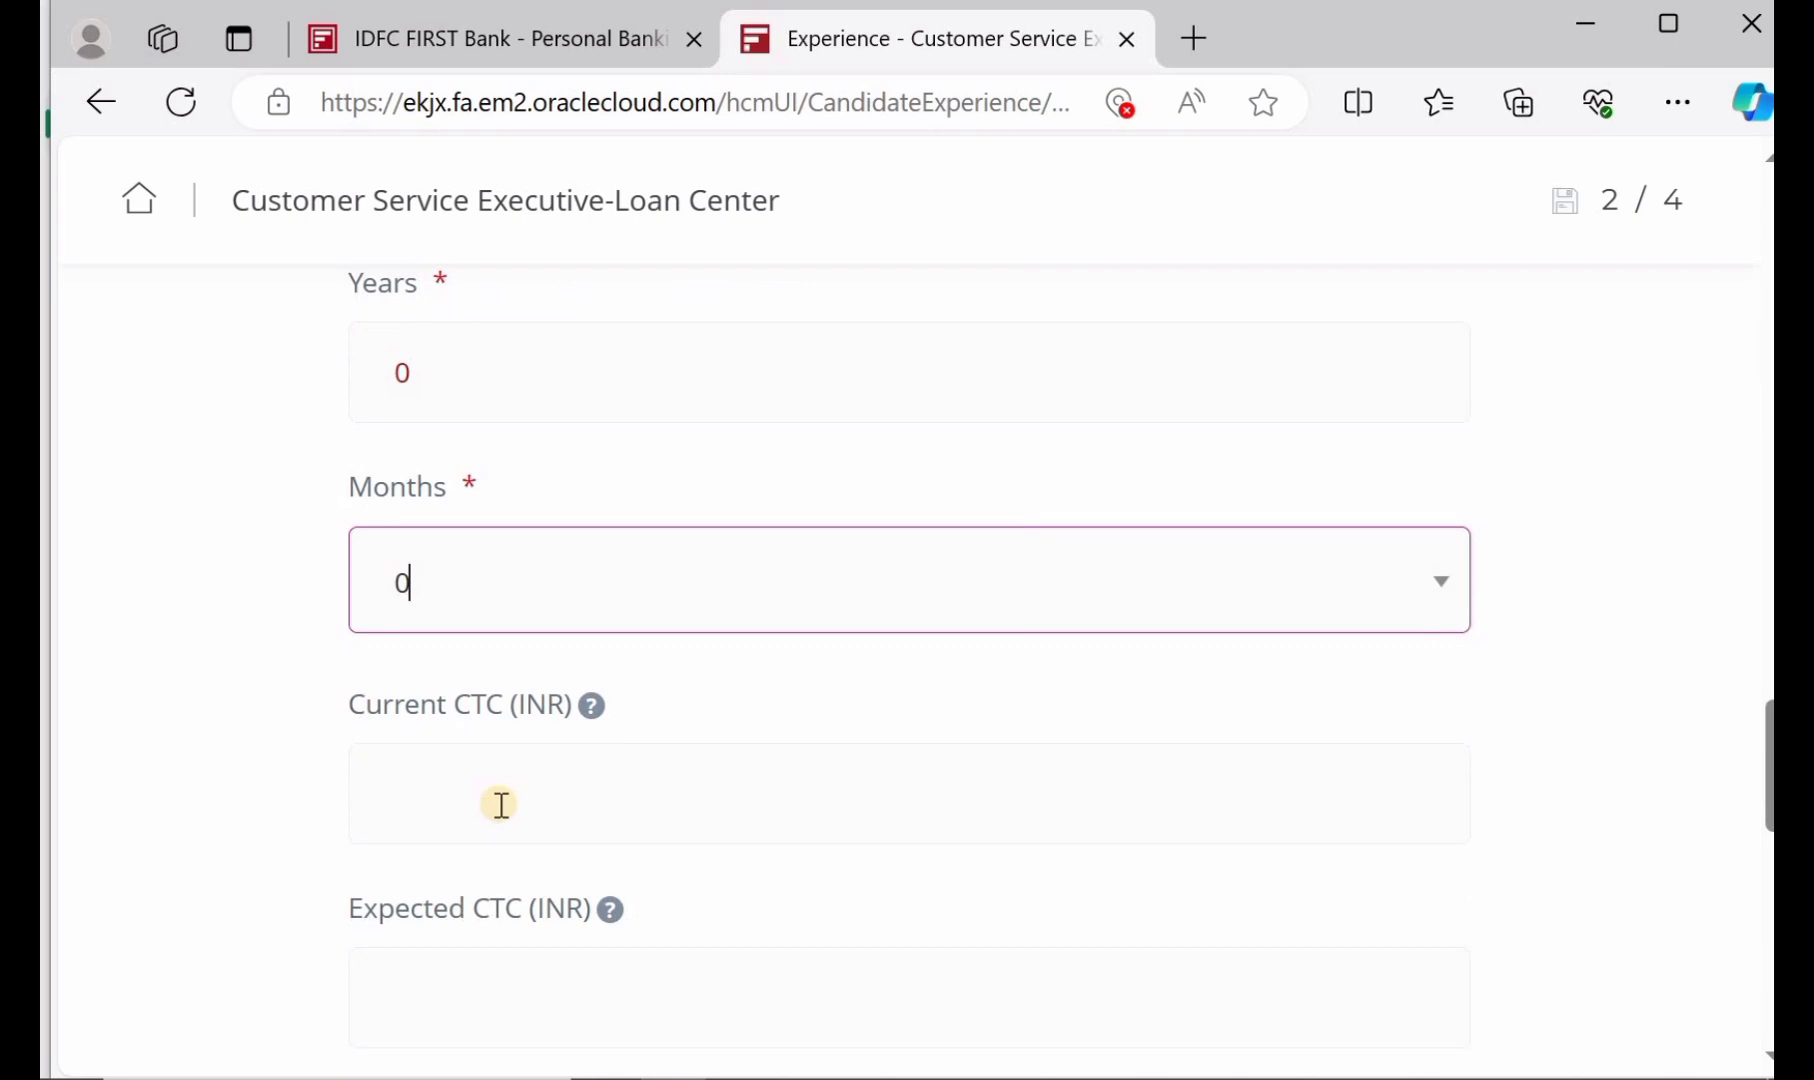
{"action": "scroll", "coordinate": [527, 801], "scroll_direction": "down", "scroll_amount": 1}
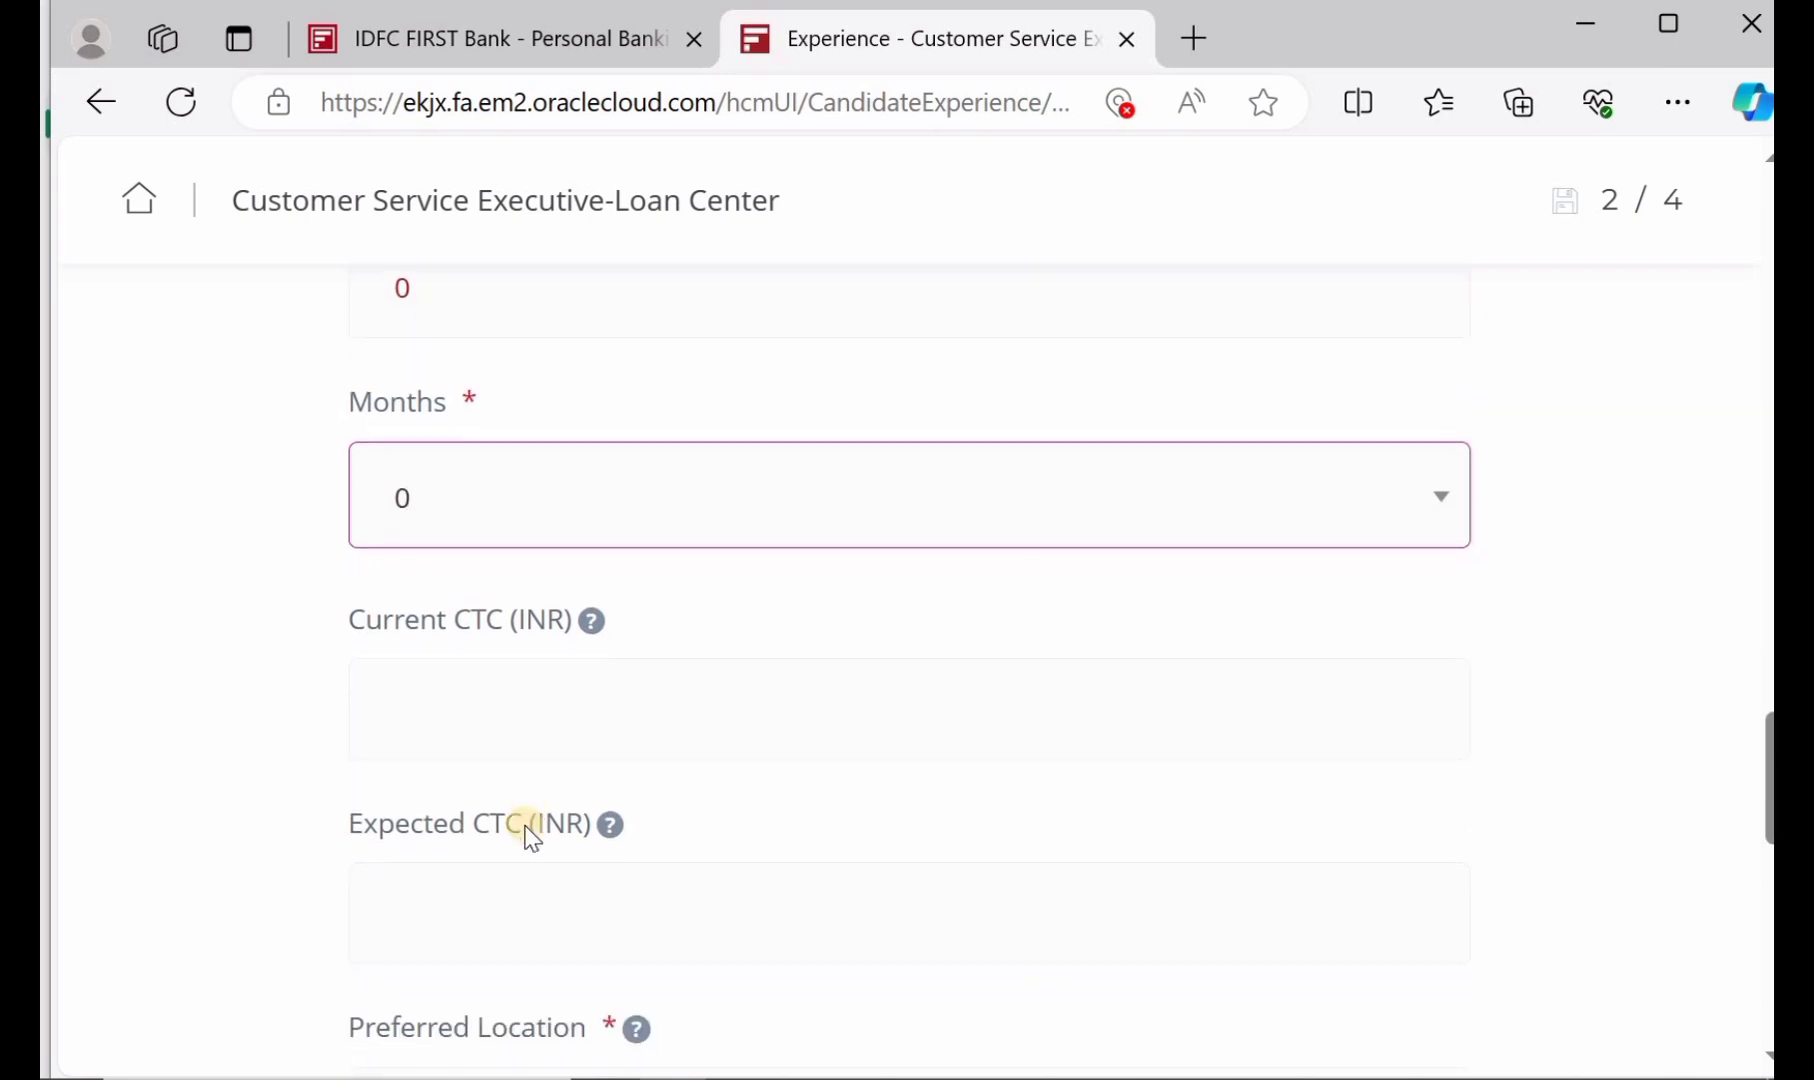
{"action": "scroll", "coordinate": [540, 869], "scroll_direction": "down", "scroll_amount": 1}
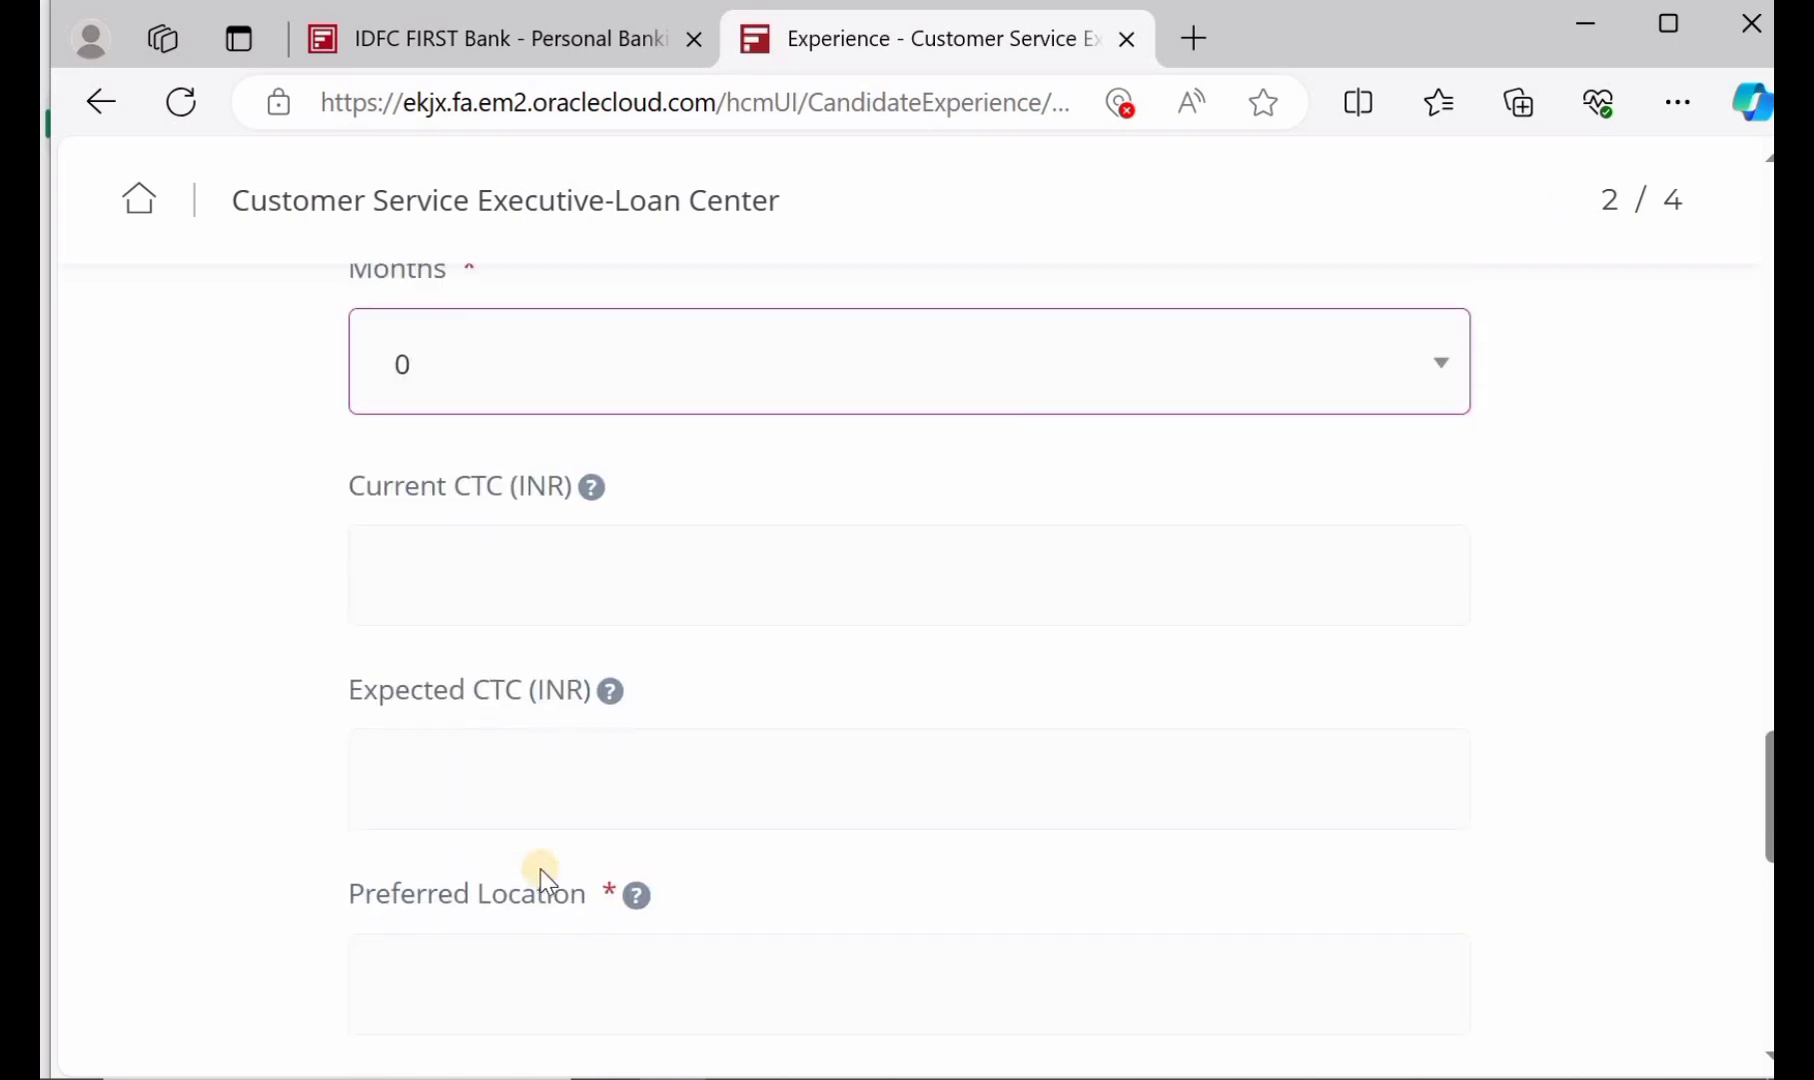
{"action": "scroll", "coordinate": [540, 869], "scroll_direction": "up", "scroll_amount": 3}
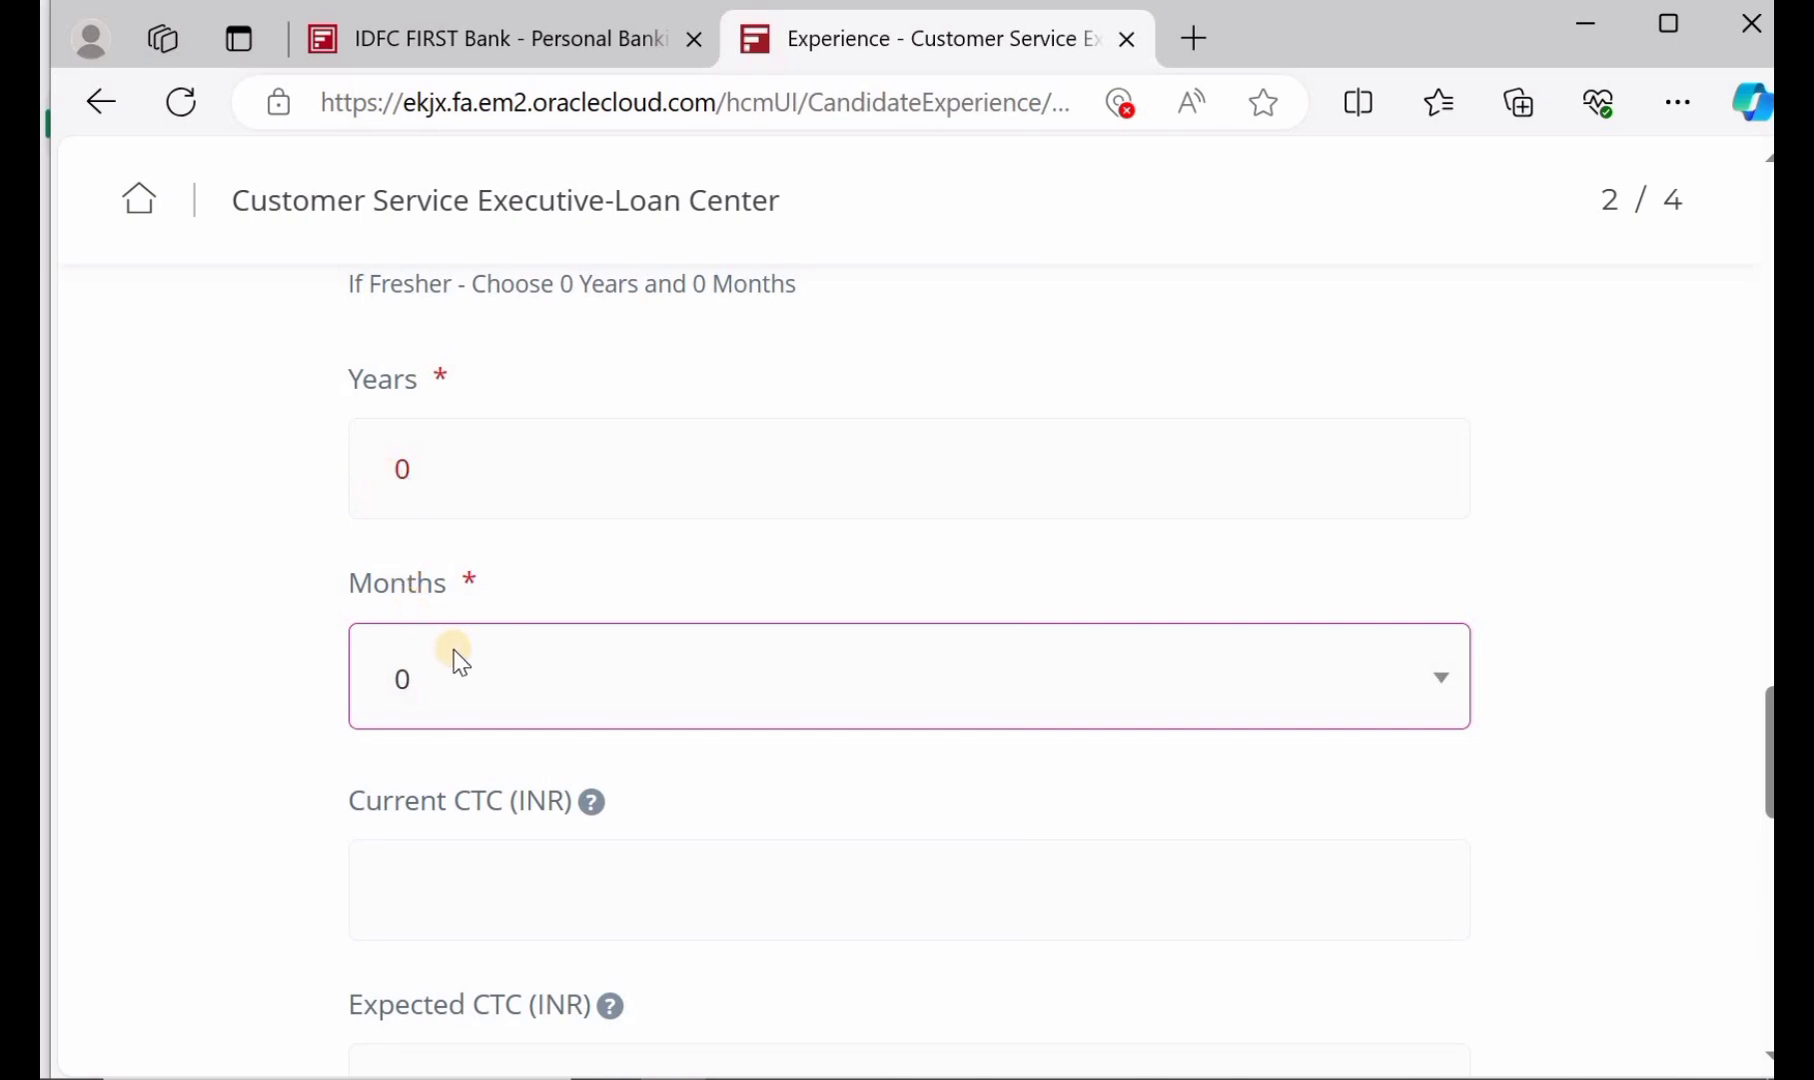
{"action": "scroll", "coordinate": [454, 649], "scroll_direction": "down", "scroll_amount": 5}
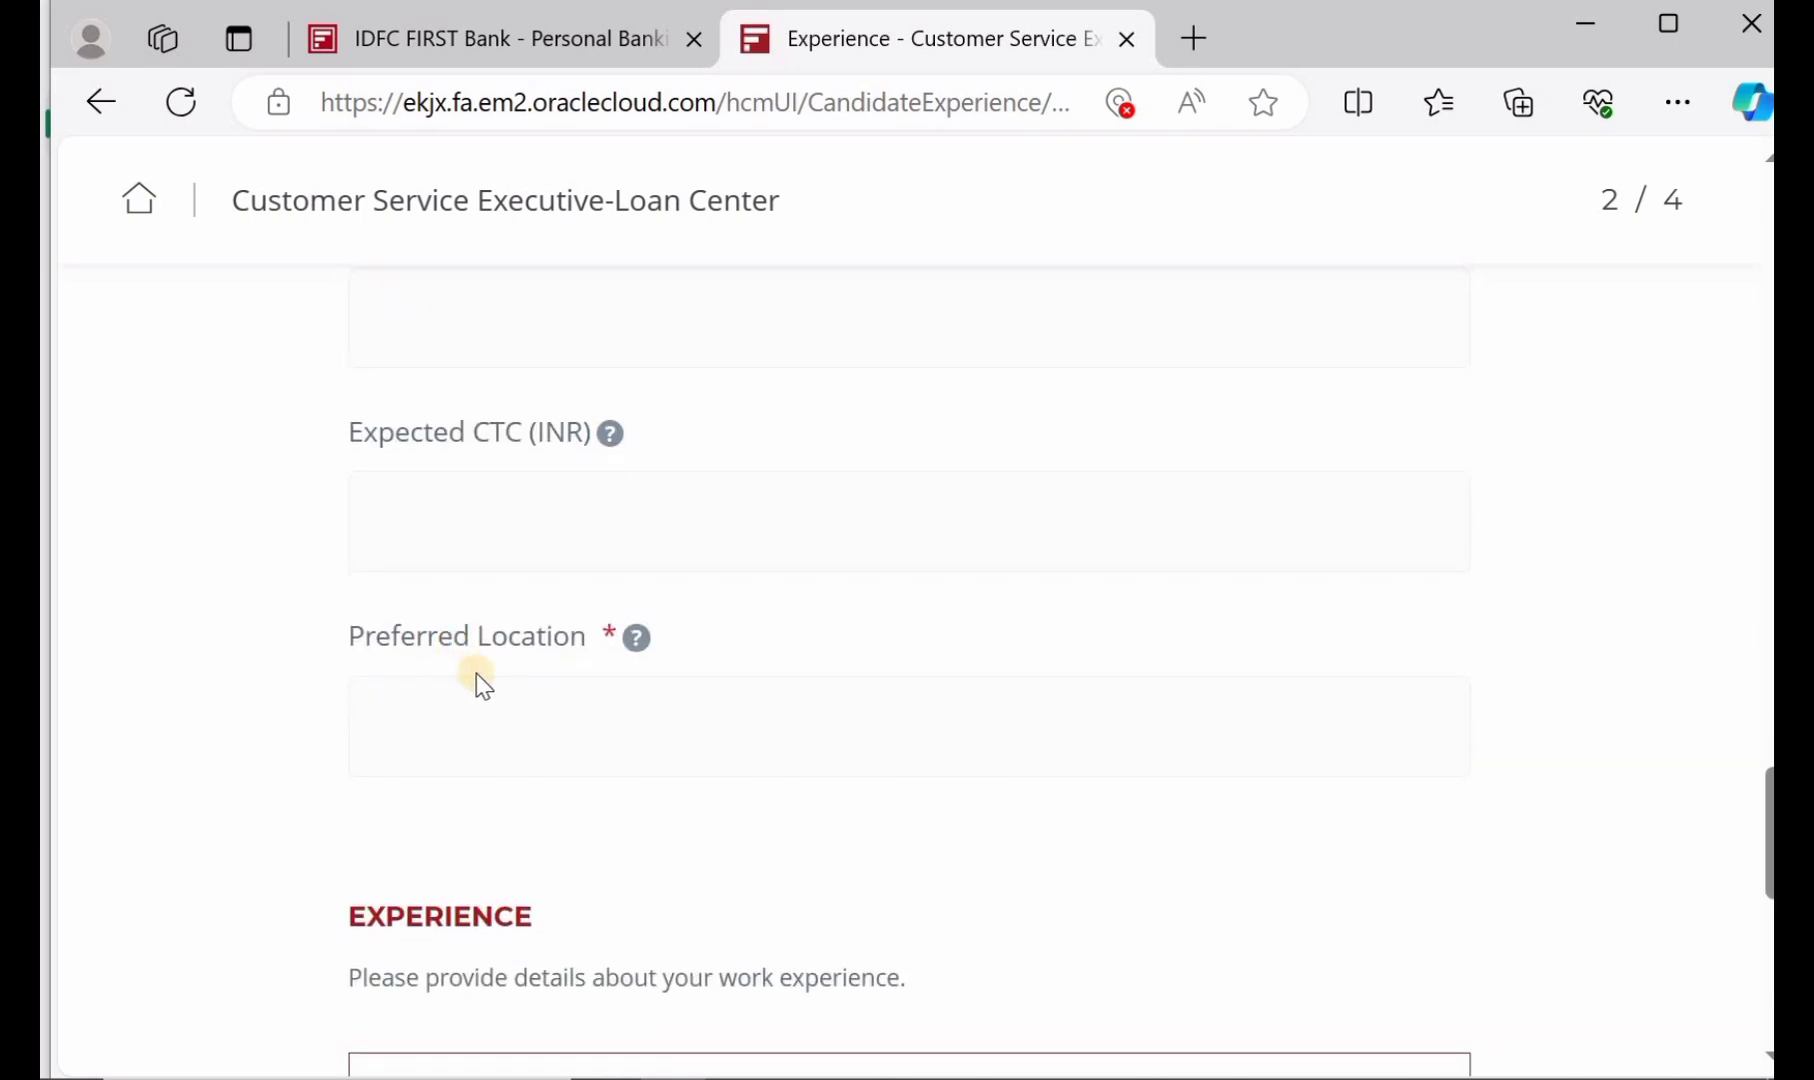
Type WARANAGAL as the preferred location, correcting the misspelling
{"action": "left_click", "coordinate": [545, 709]}
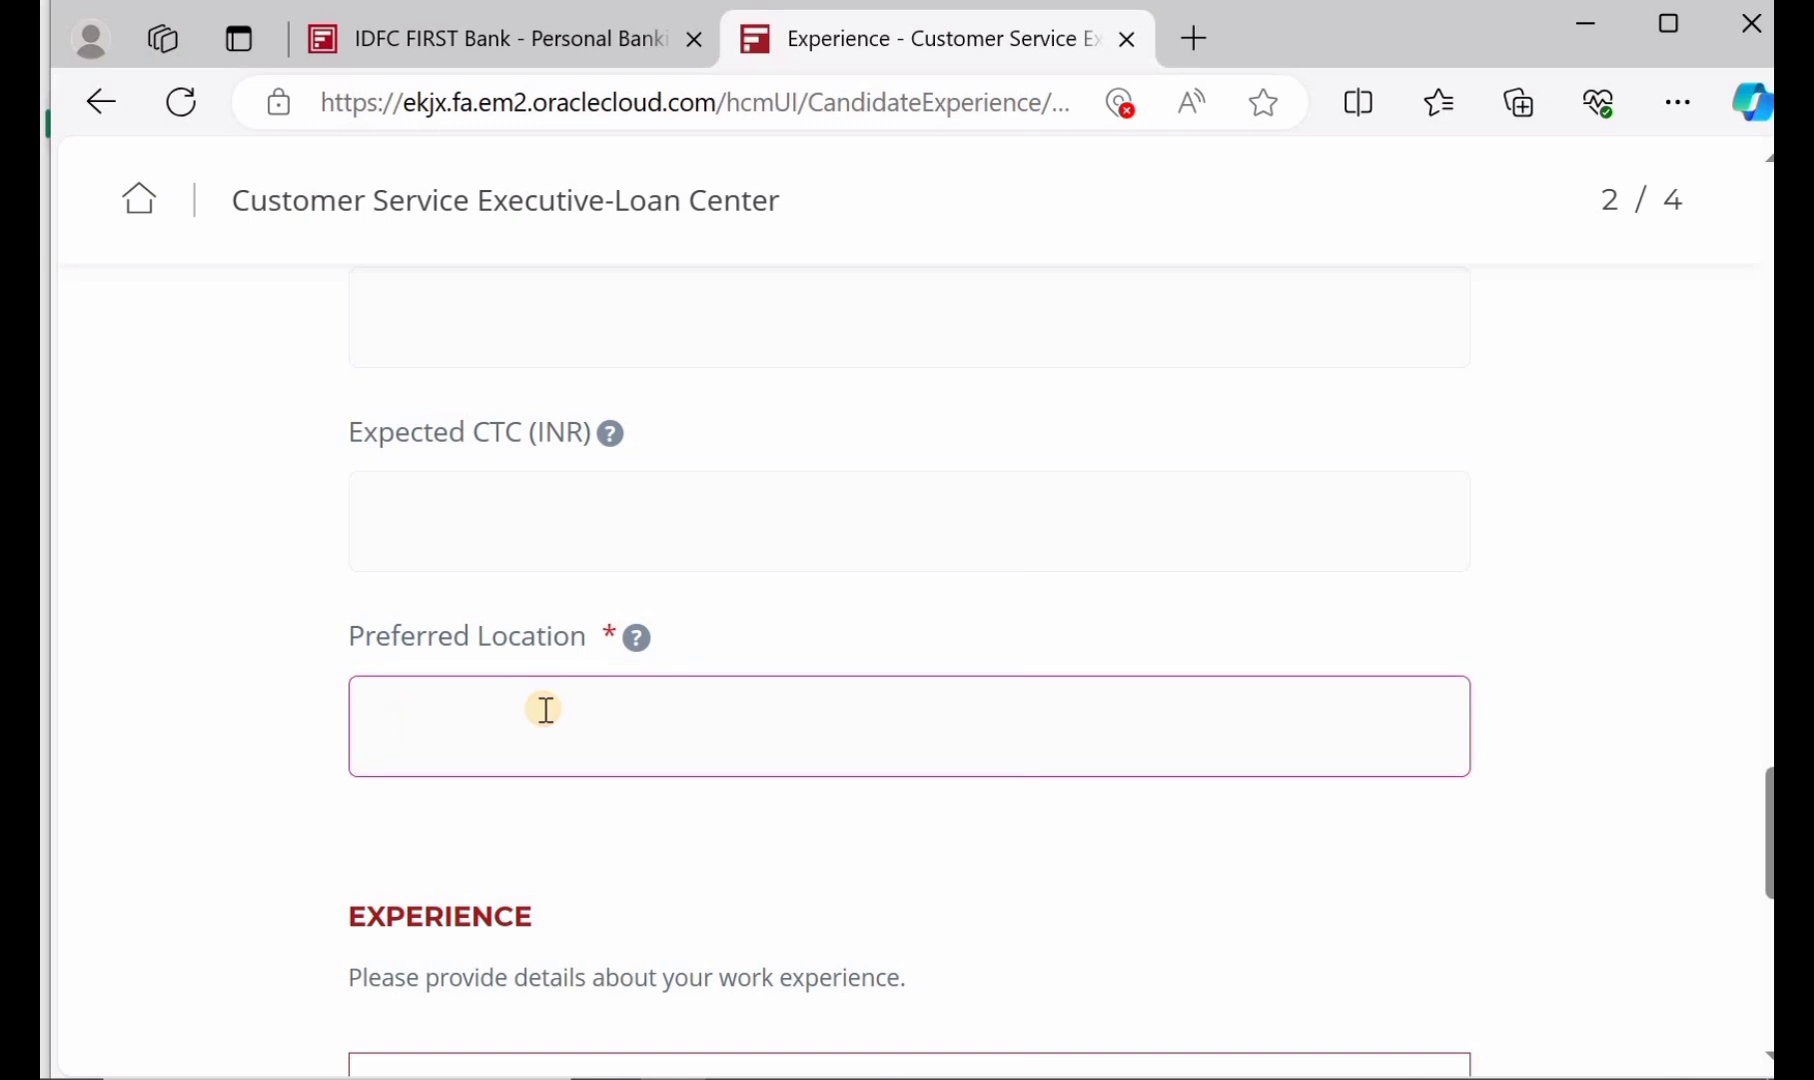
{"action": "type", "text": "WARANAGAAL"}
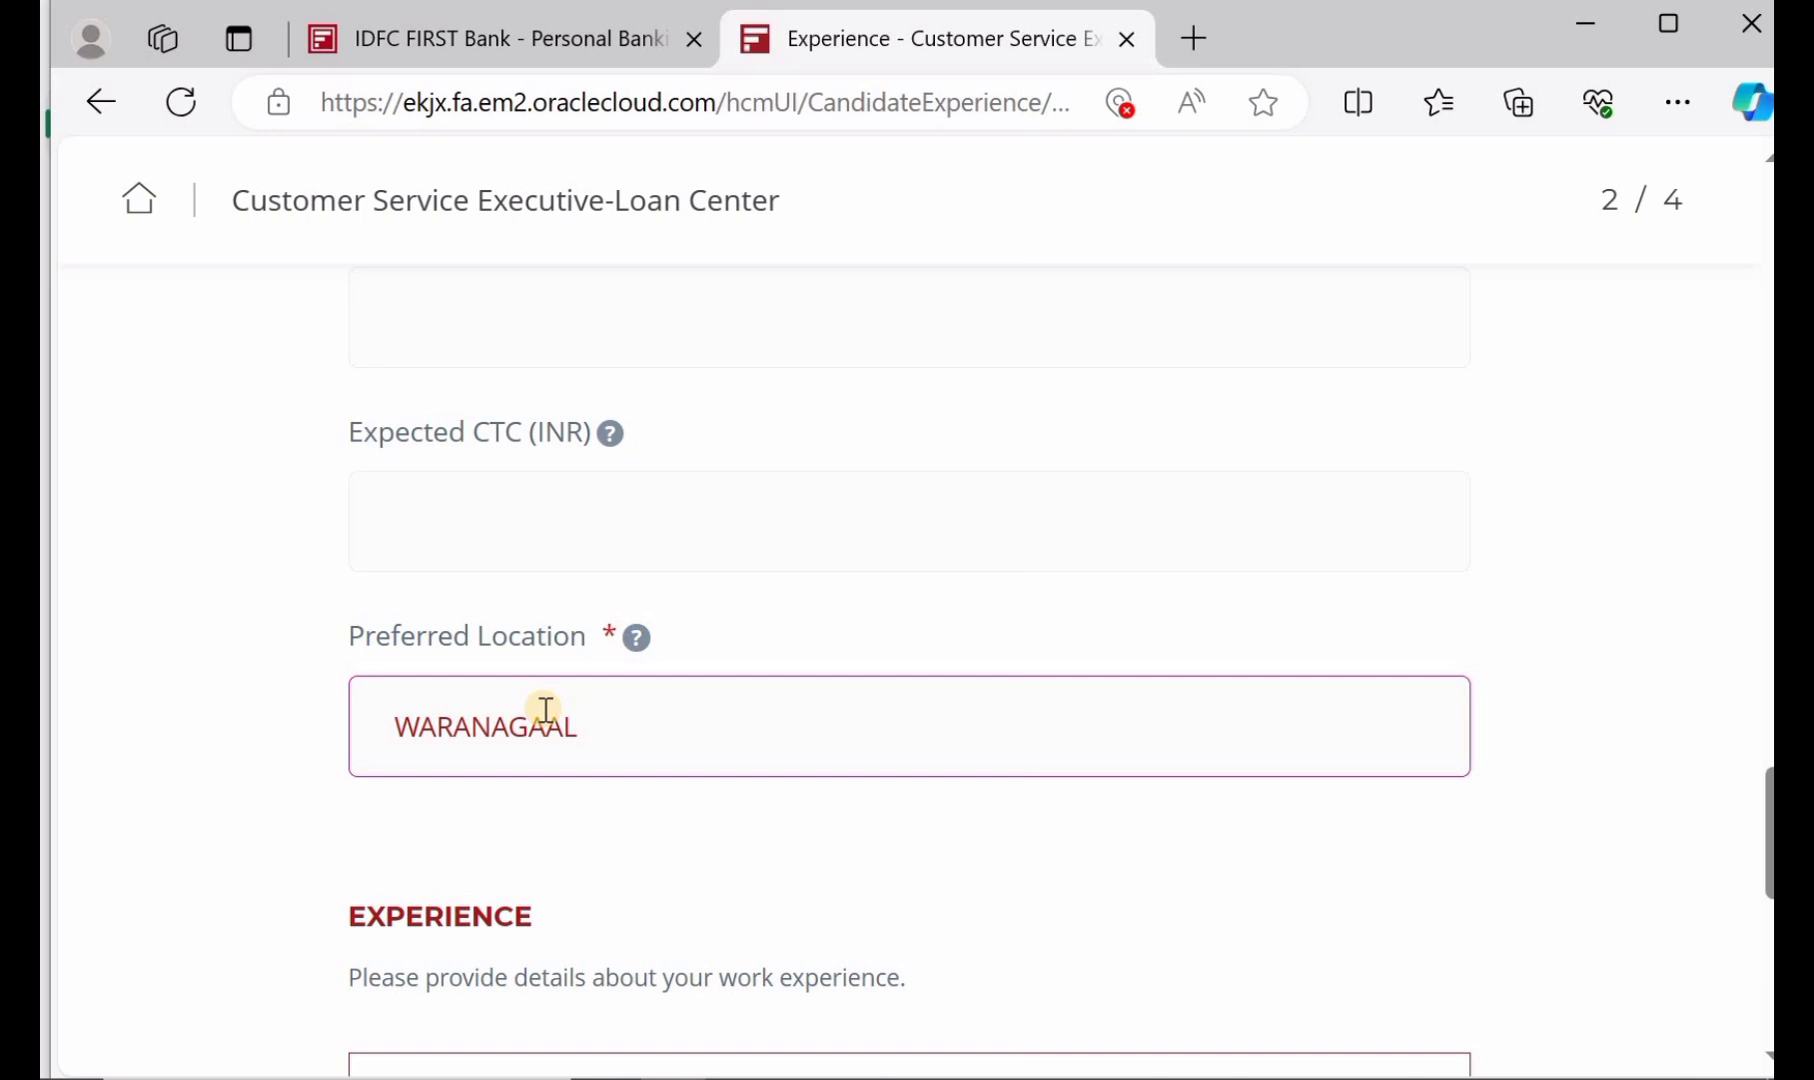
{"action": "key", "text": "BackSpace"}
{"action": "key", "text": "BackSpace"}
{"action": "type", "text": "L"}
{"action": "scroll", "coordinate": [545, 709], "scroll_direction": "down", "scroll_amount": 3}
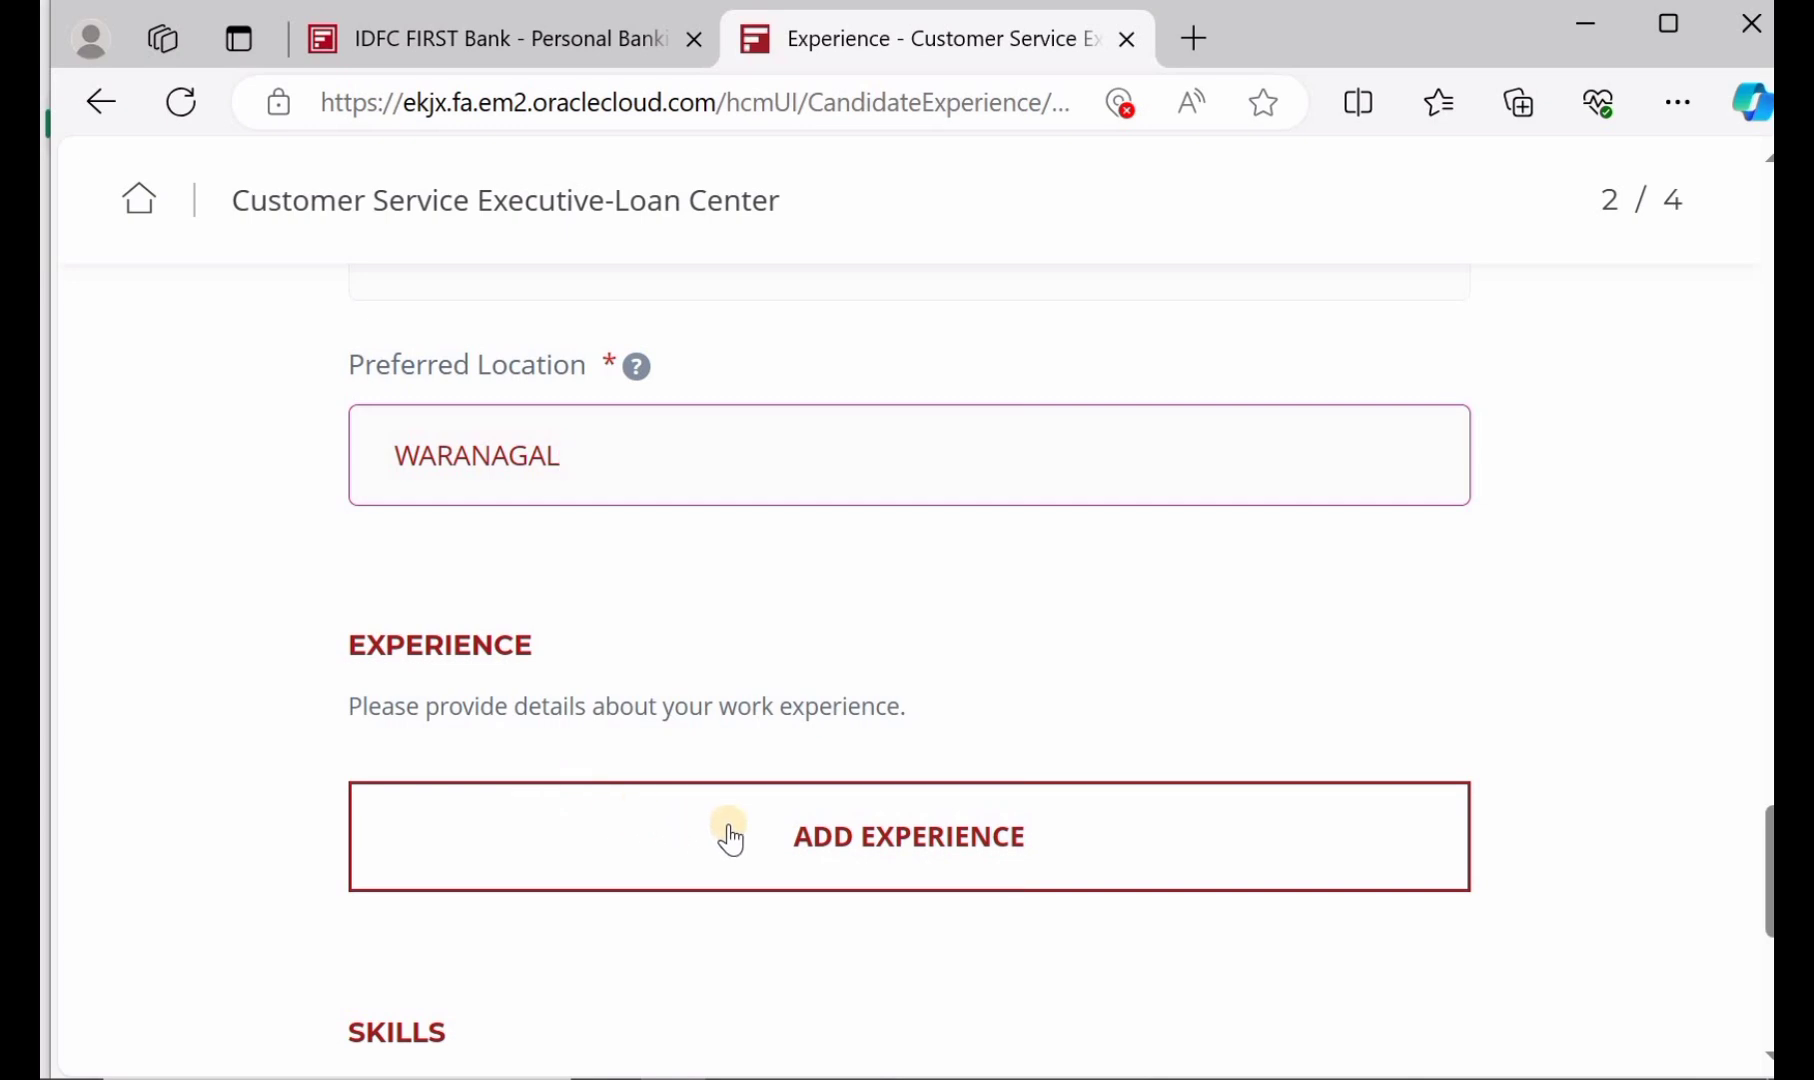
{"action": "scroll", "coordinate": [730, 838], "scroll_direction": "down", "scroll_amount": 1}
{"action": "scroll", "coordinate": [730, 838], "scroll_direction": "down", "scroll_amount": 3}
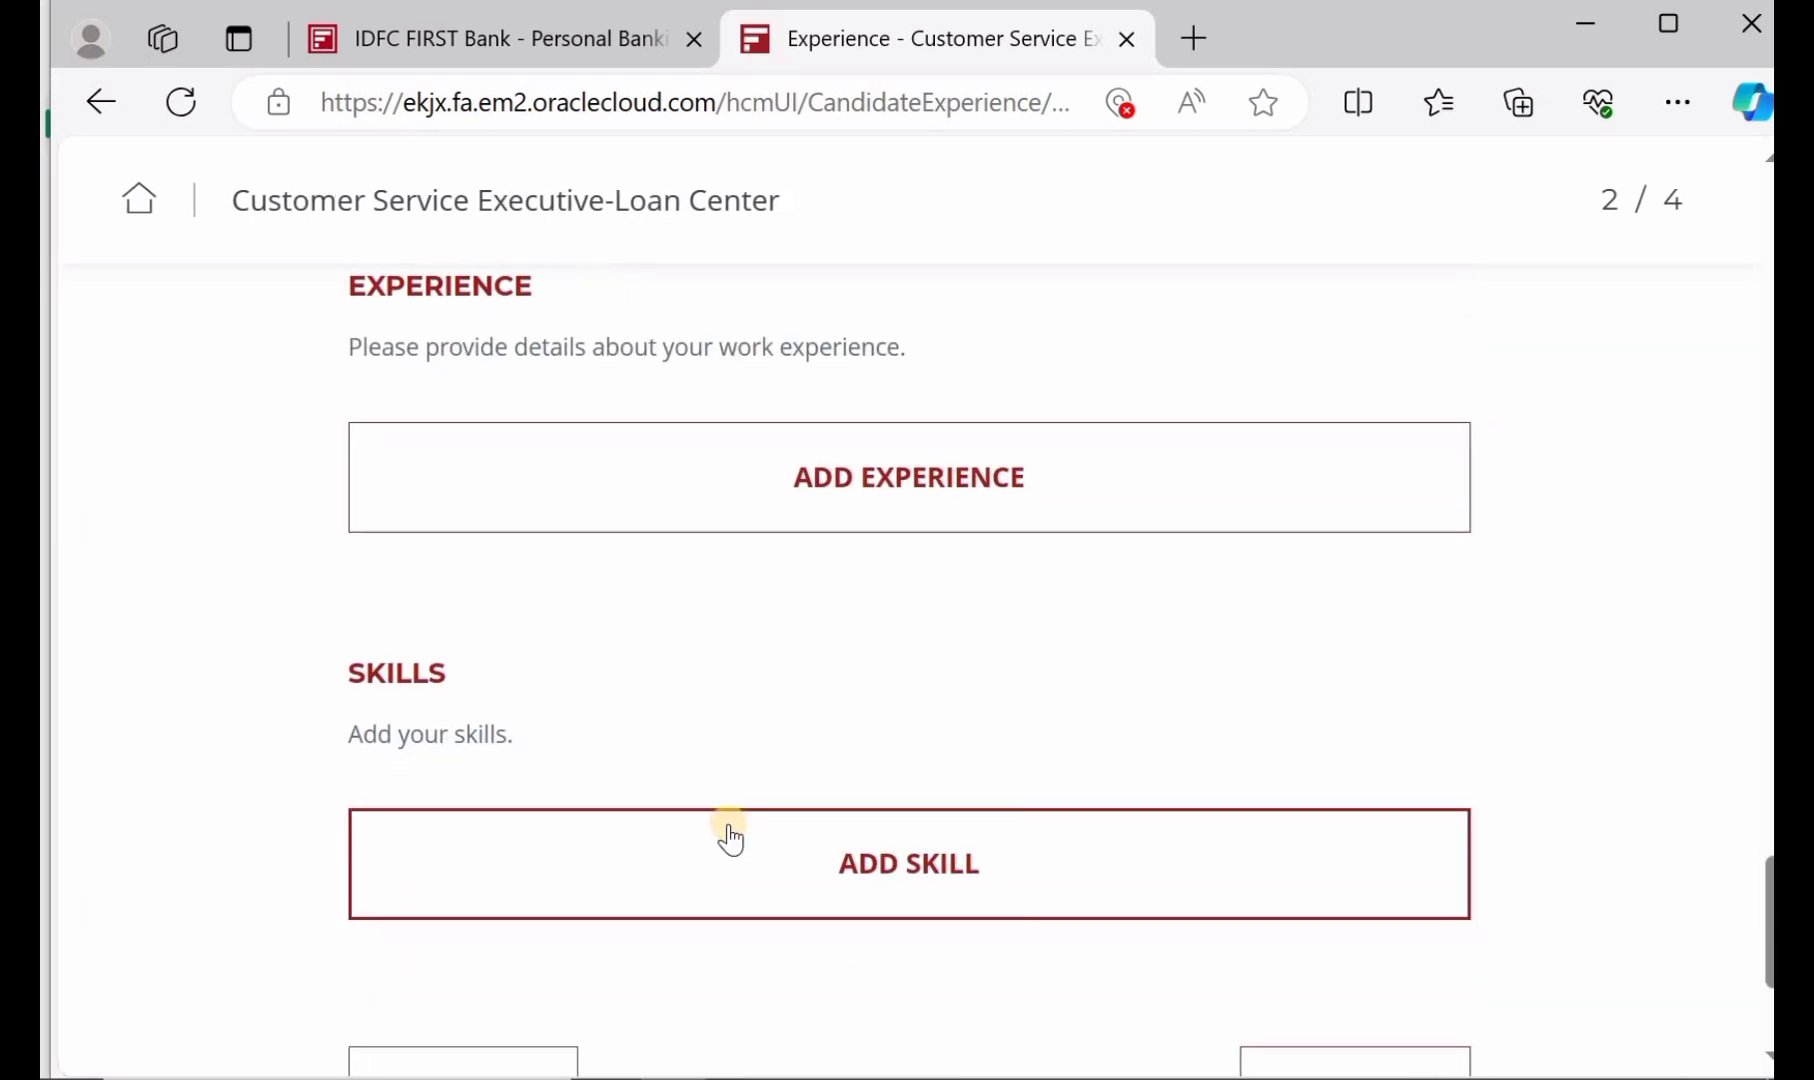
{"action": "scroll", "coordinate": [730, 838], "scroll_direction": "down", "scroll_amount": 1}
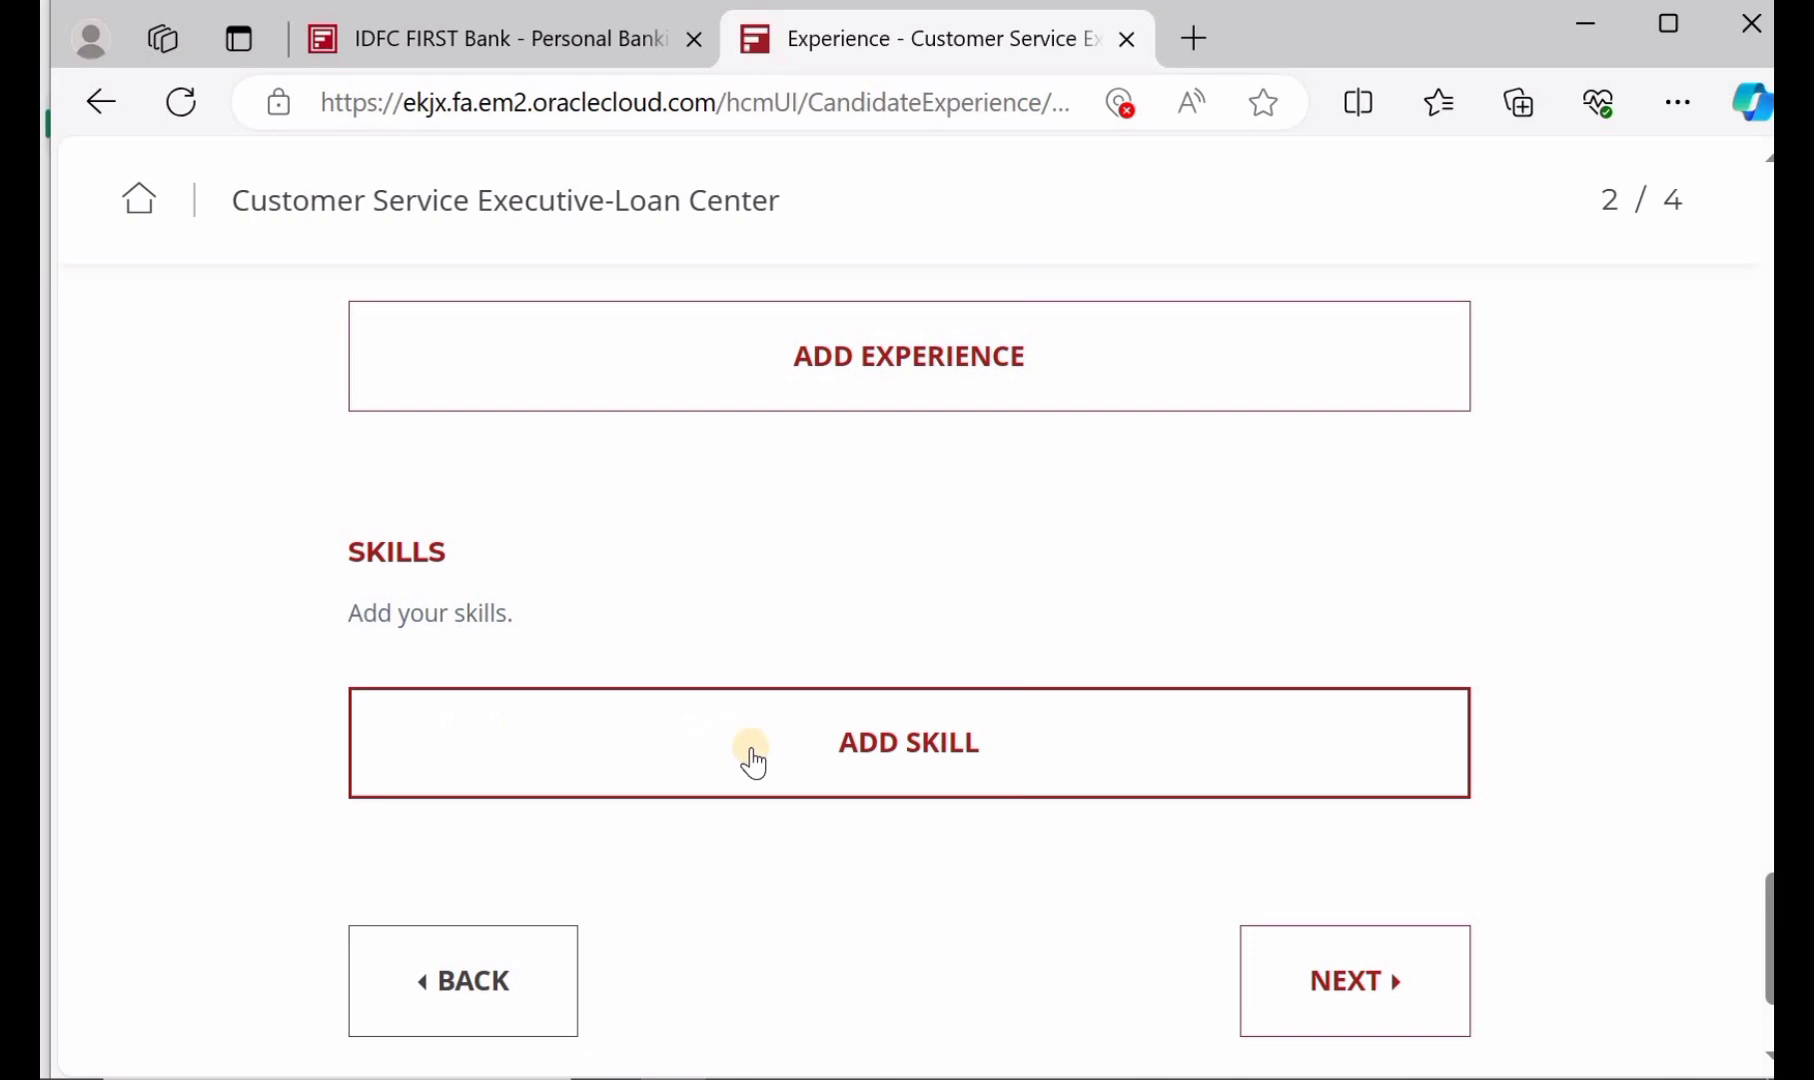
Add a skill entry and then remove the empty entry, leaving Skills blank
{"action": "left_click", "coordinate": [875, 760]}
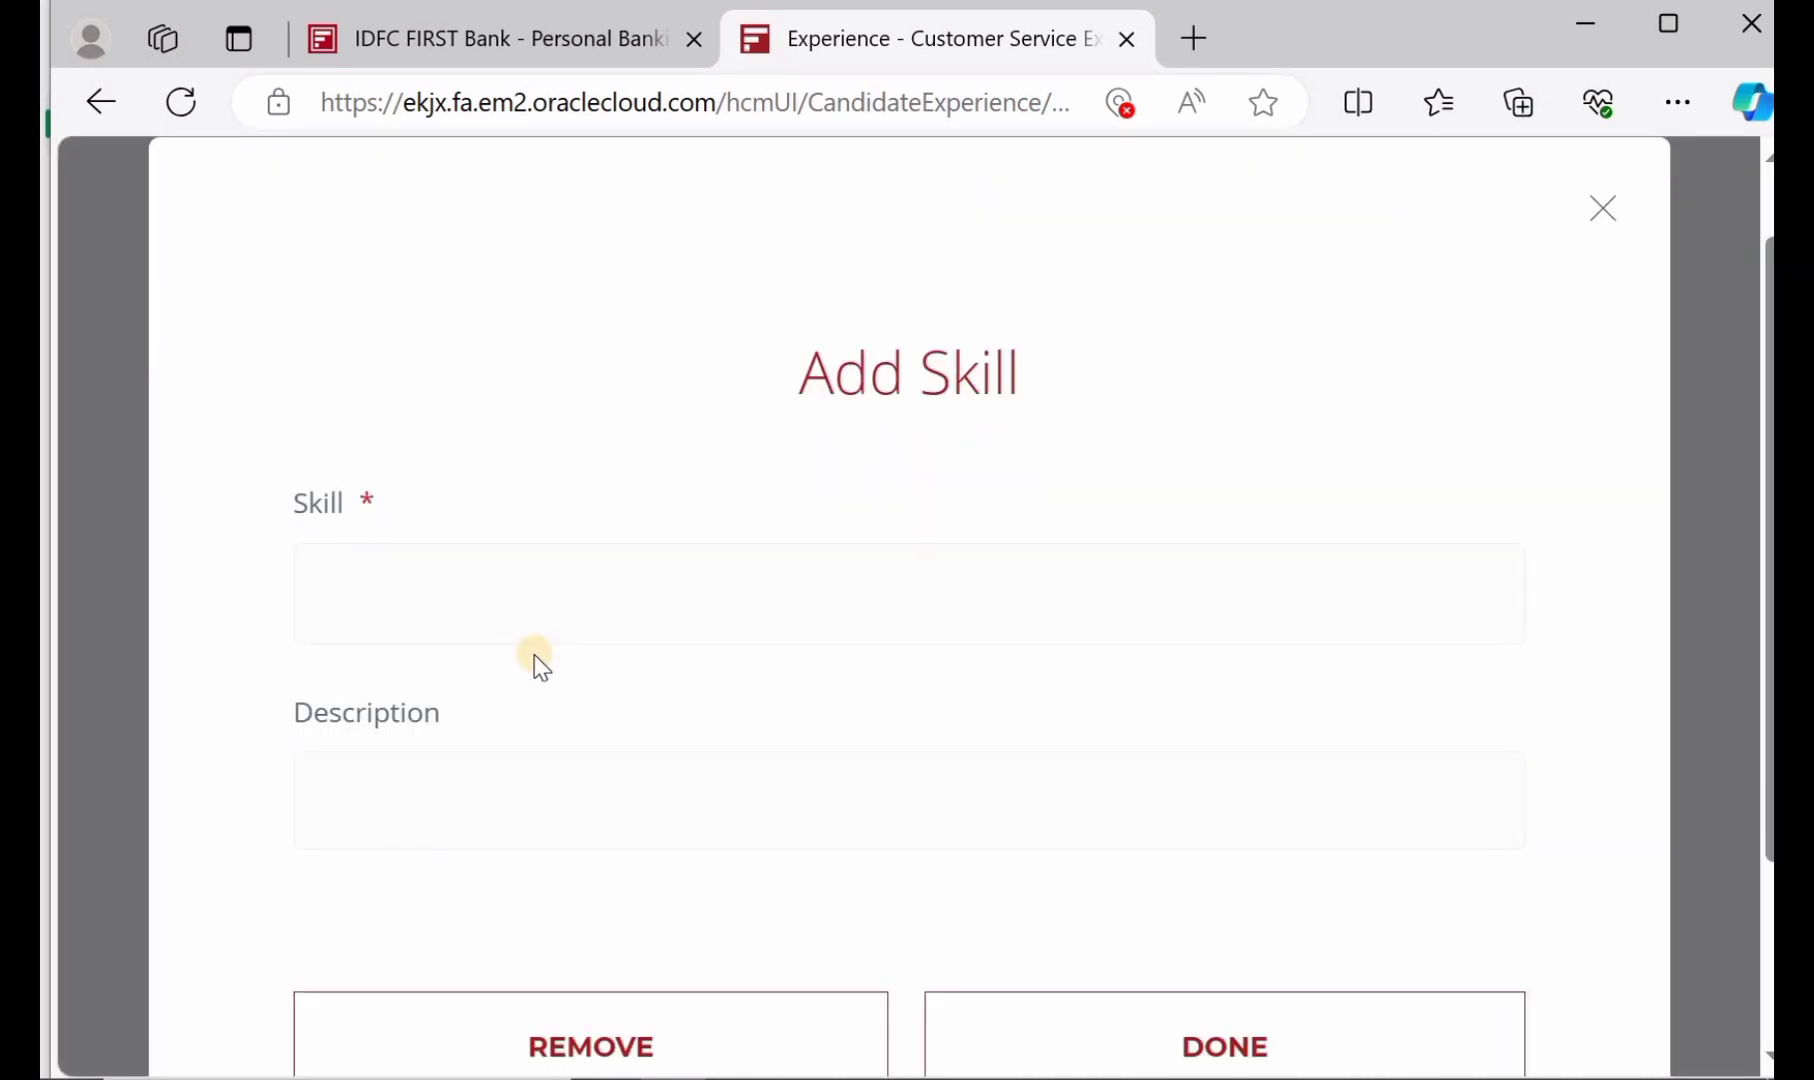
{"action": "left_click", "coordinate": [438, 611]}
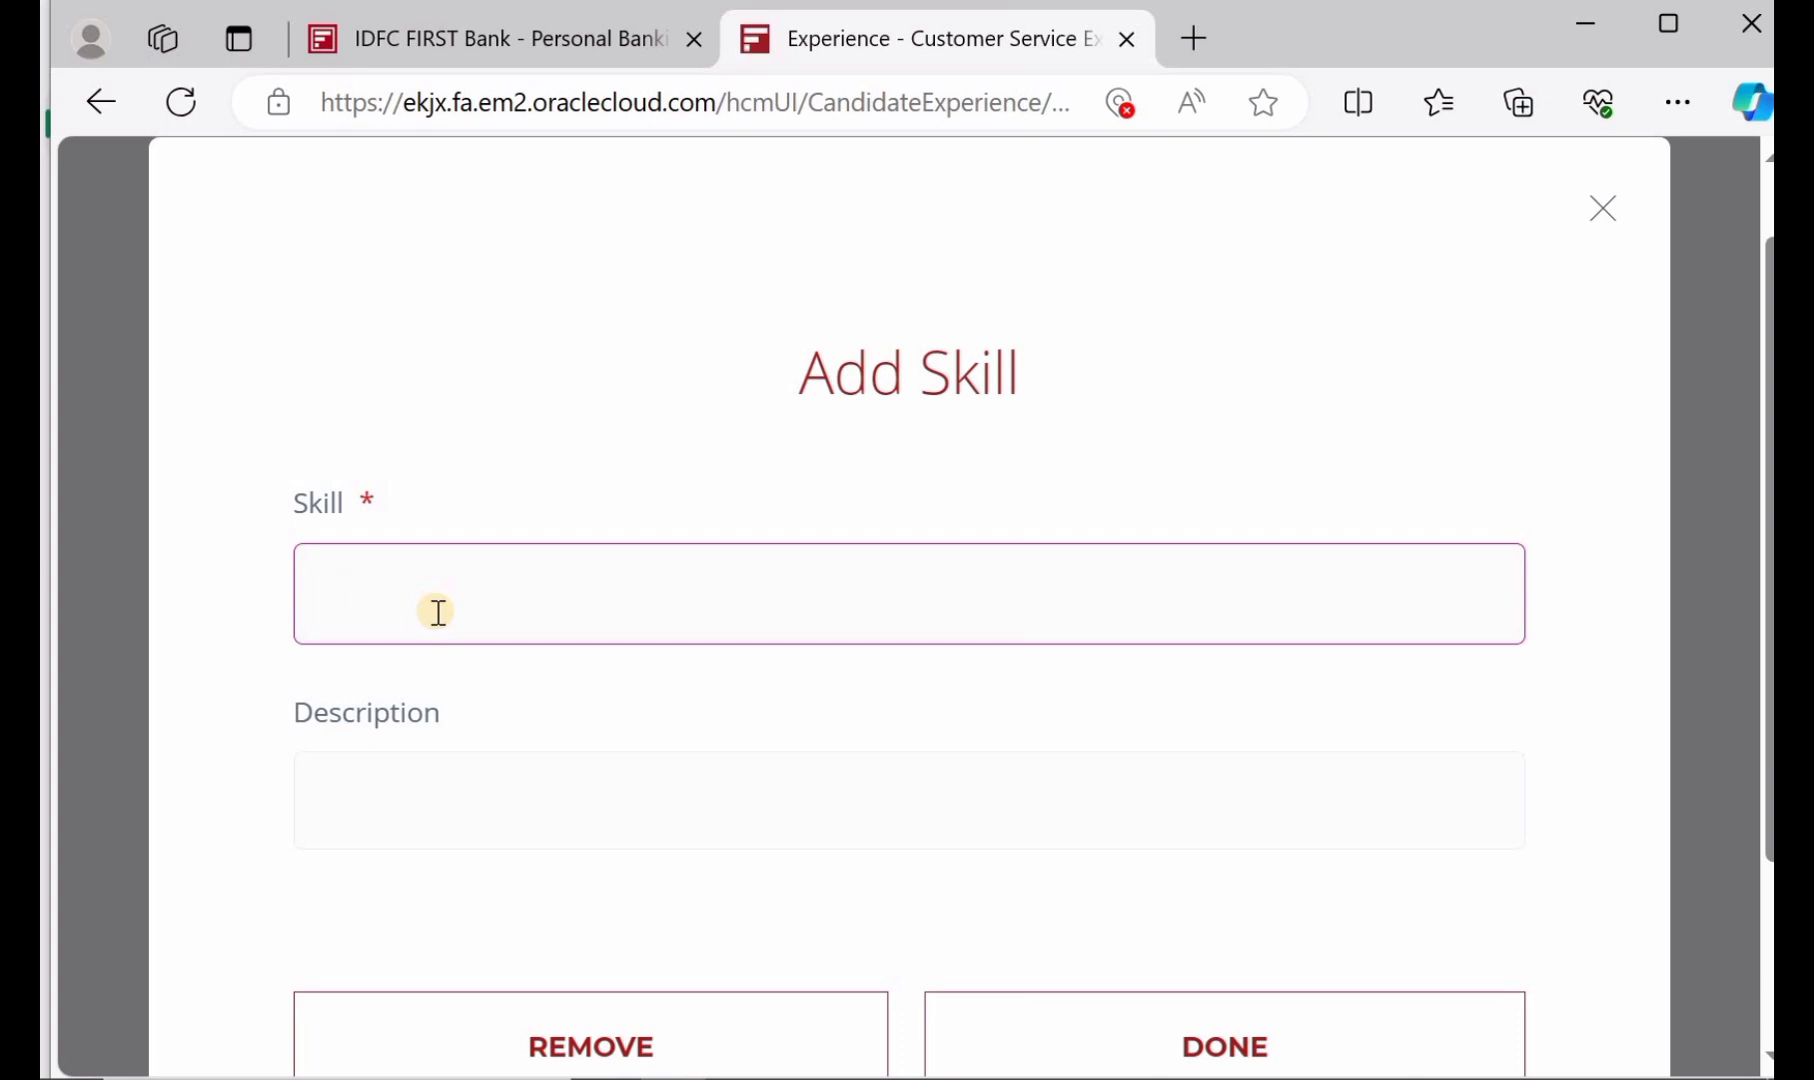
{"action": "scroll", "coordinate": [438, 611], "scroll_direction": "down", "scroll_amount": 2}
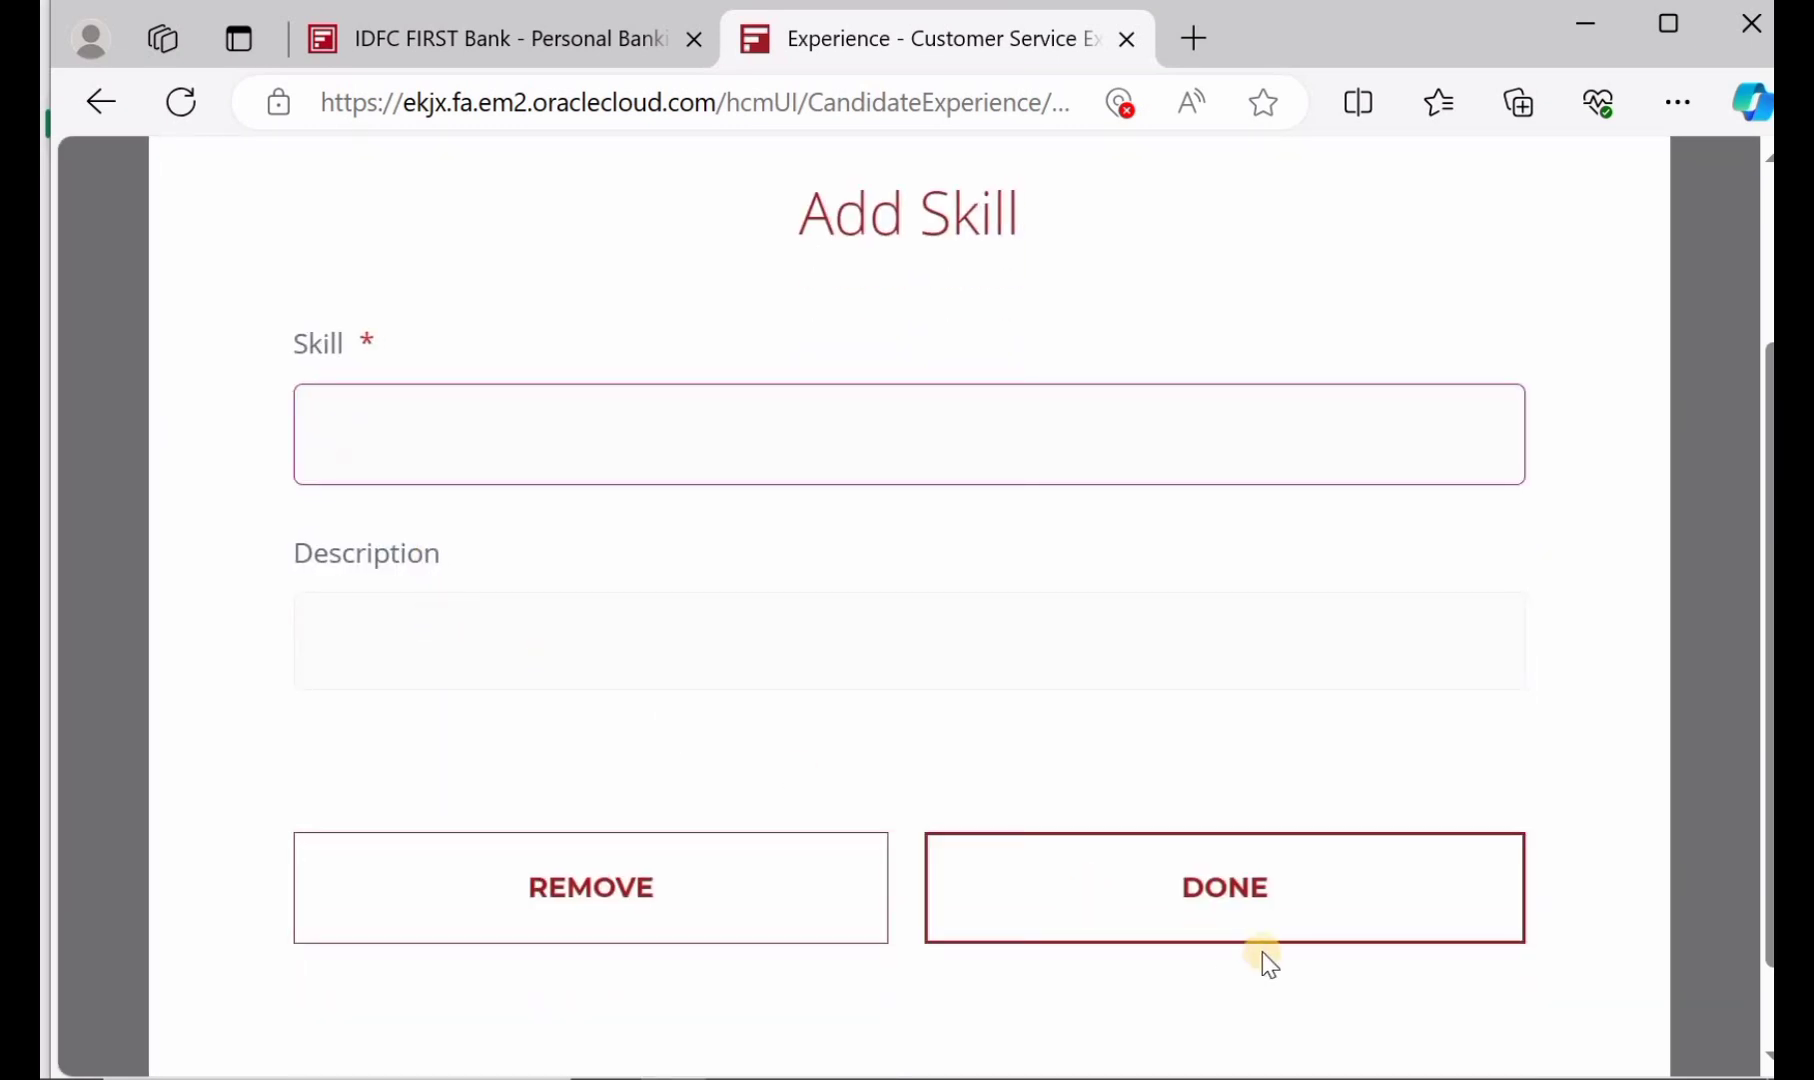
{"action": "left_click", "coordinate": [813, 887]}
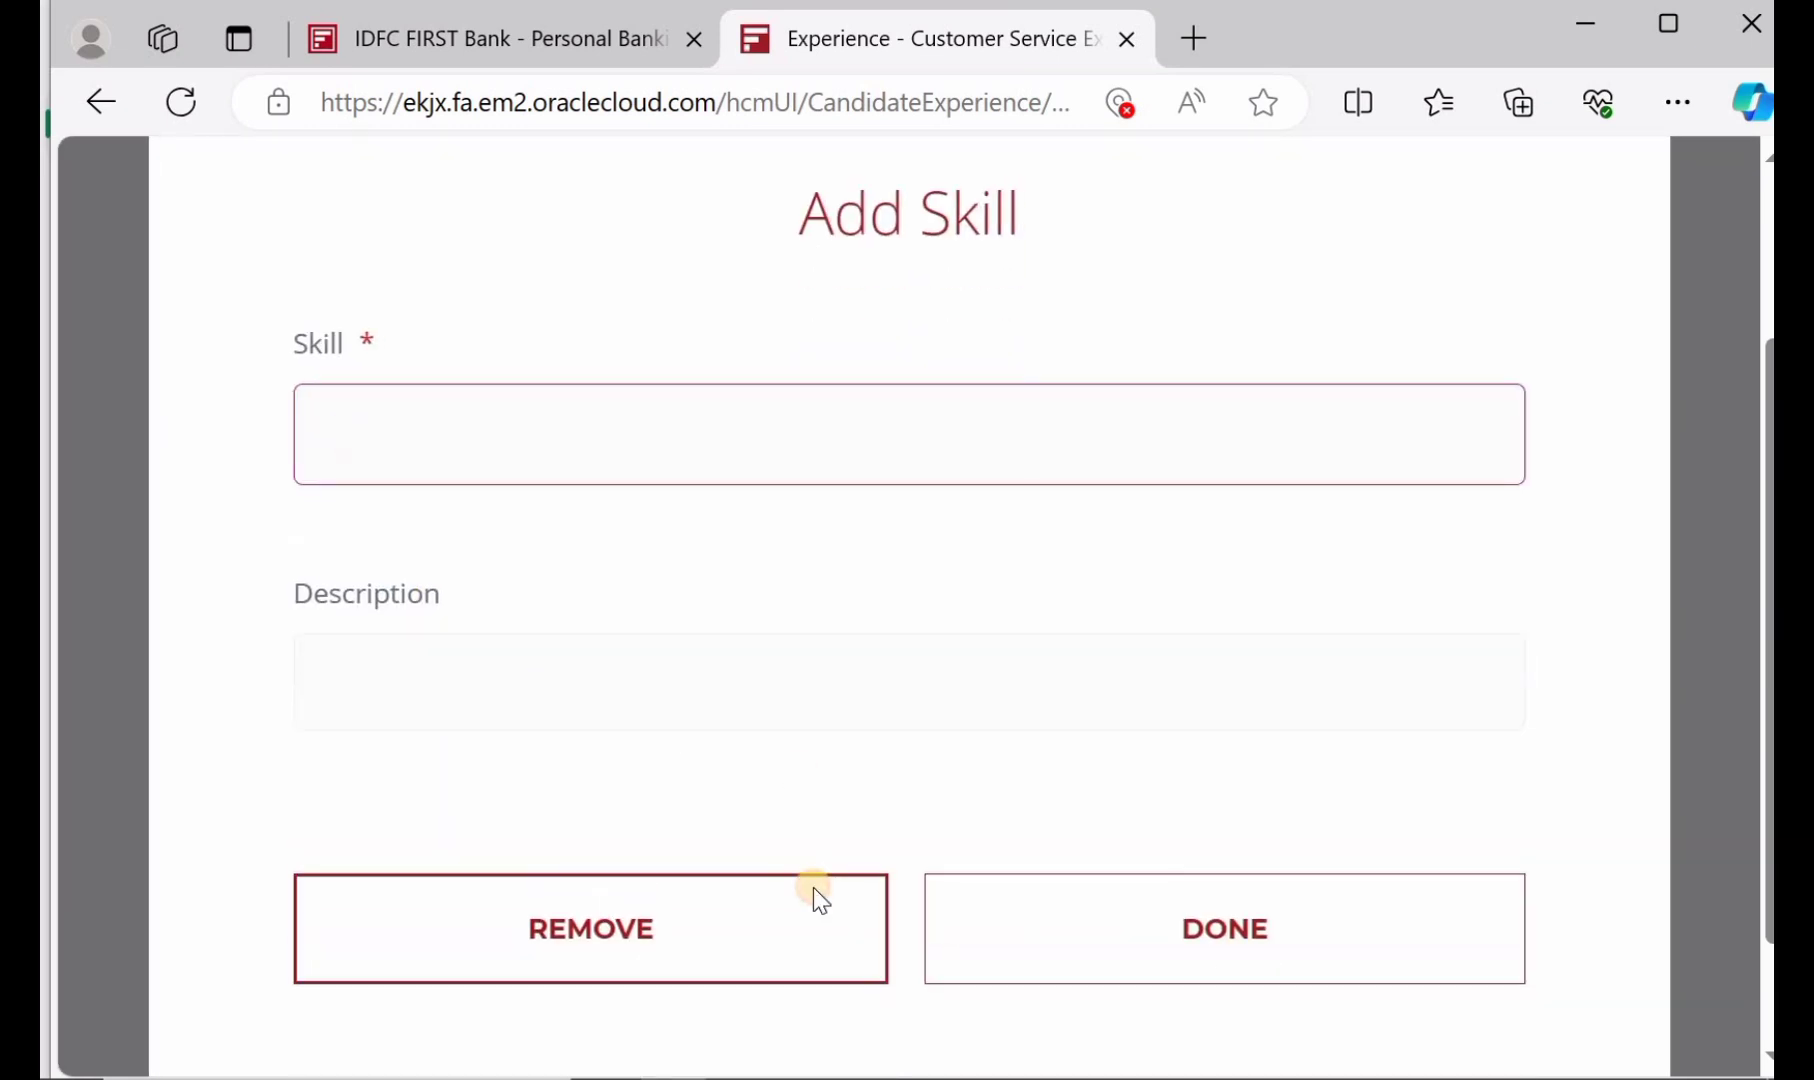
Continue to step 3 of 4, Application Questions
{"action": "scroll", "coordinate": [652, 814], "scroll_direction": "down", "scroll_amount": 2}
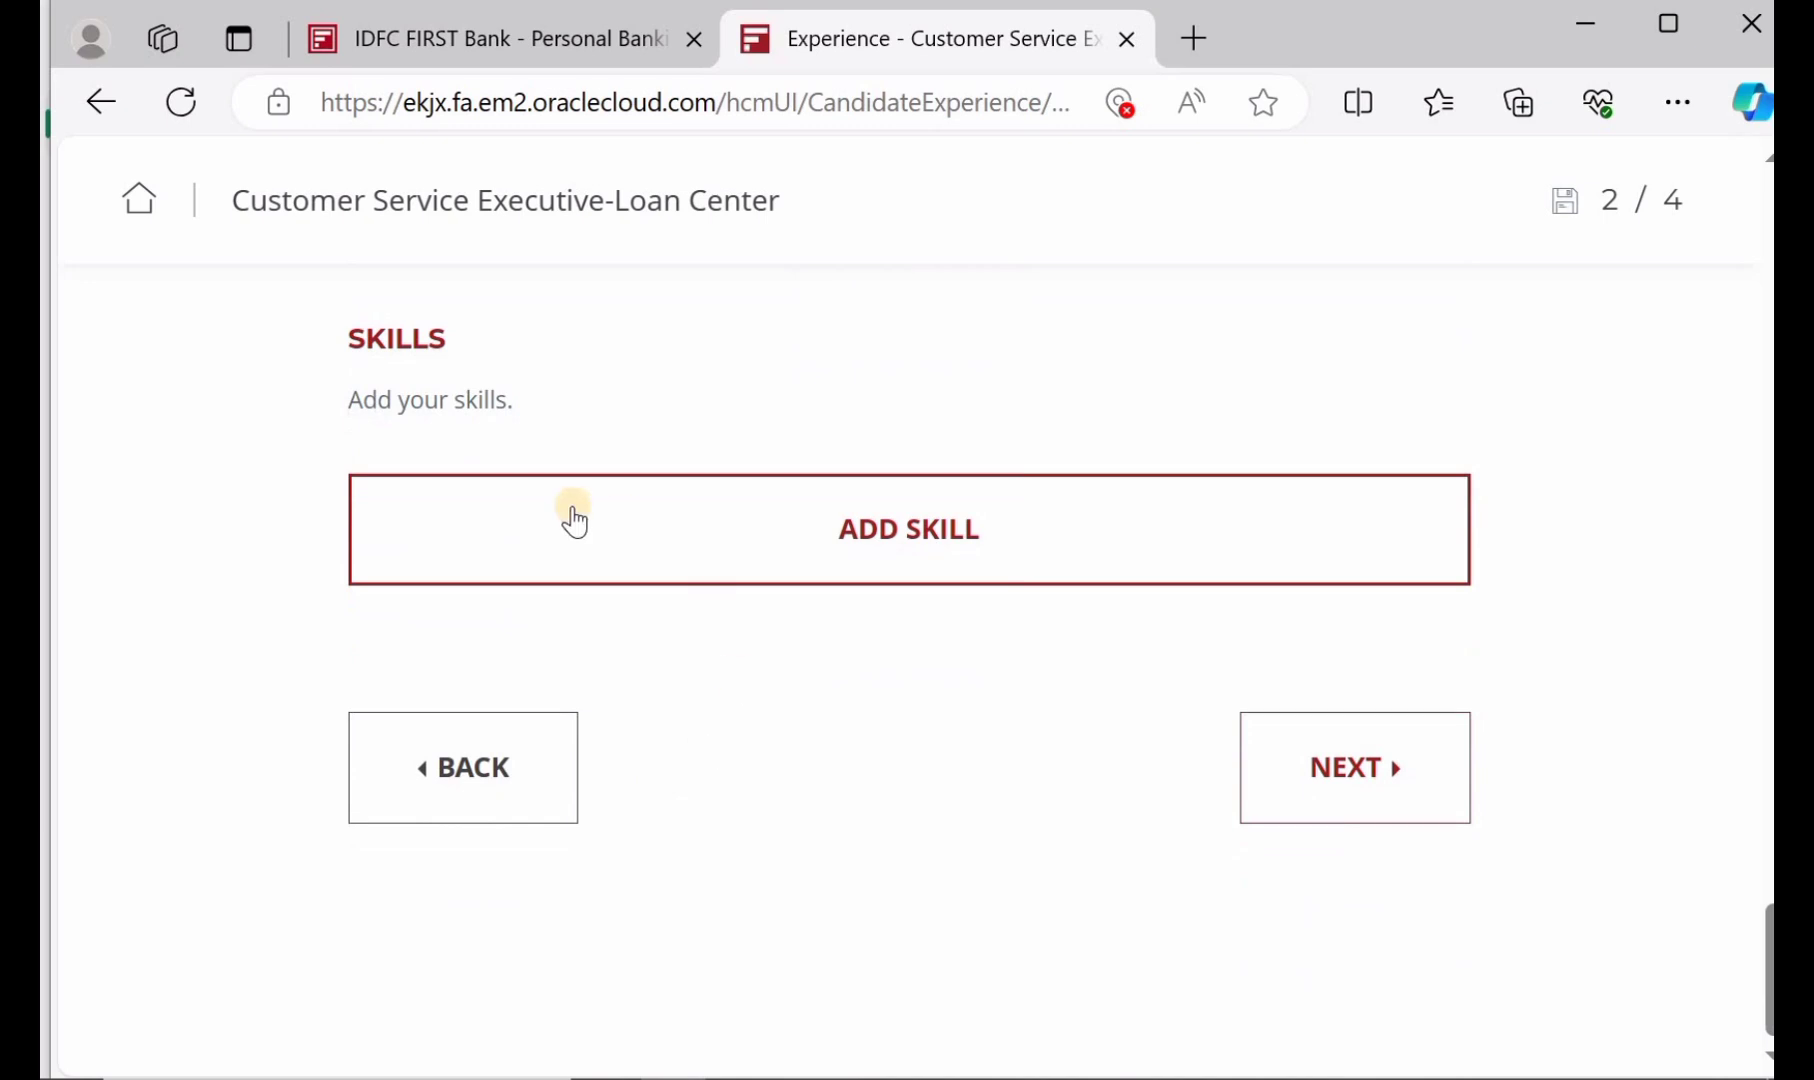
{"action": "scroll", "coordinate": [574, 518], "scroll_direction": "up", "scroll_amount": 2}
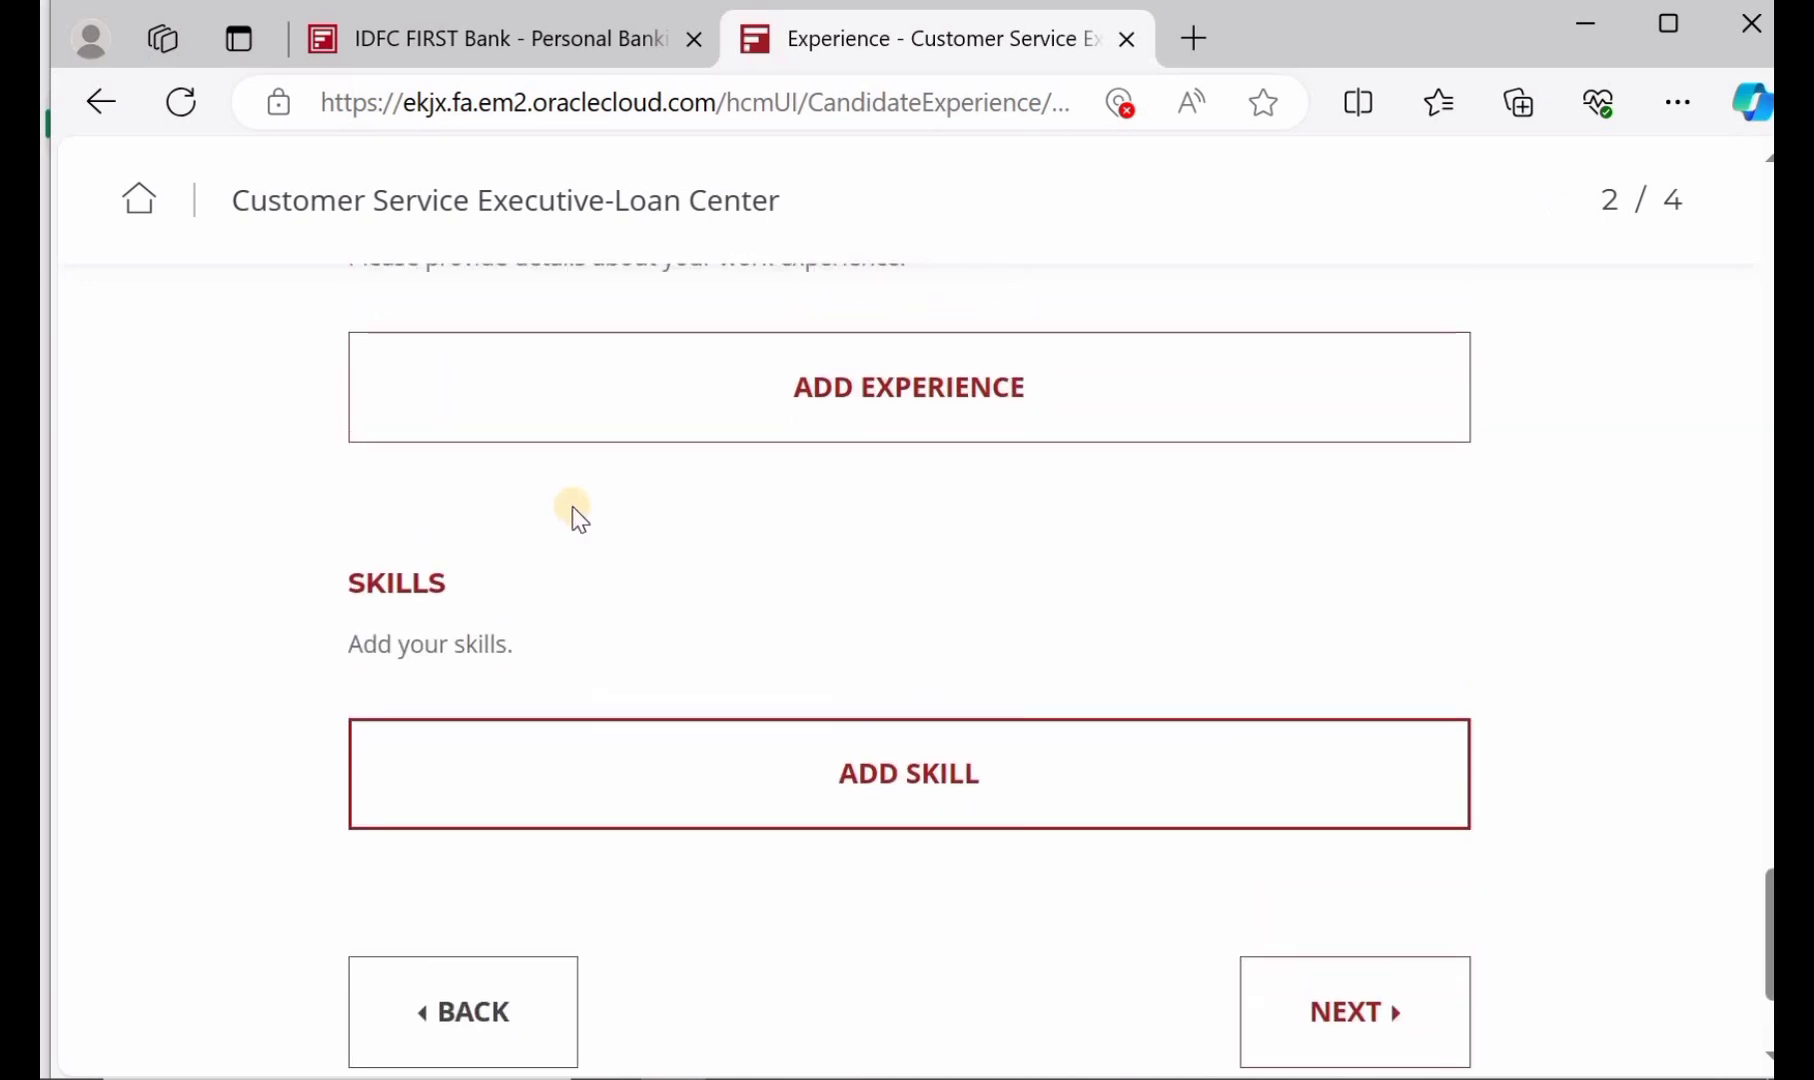
{"action": "scroll", "coordinate": [574, 518], "scroll_direction": "down", "scroll_amount": 2}
{"action": "scroll", "coordinate": [574, 518], "scroll_direction": "up", "scroll_amount": 4}
{"action": "scroll", "coordinate": [573, 516], "scroll_direction": "up", "scroll_amount": 7}
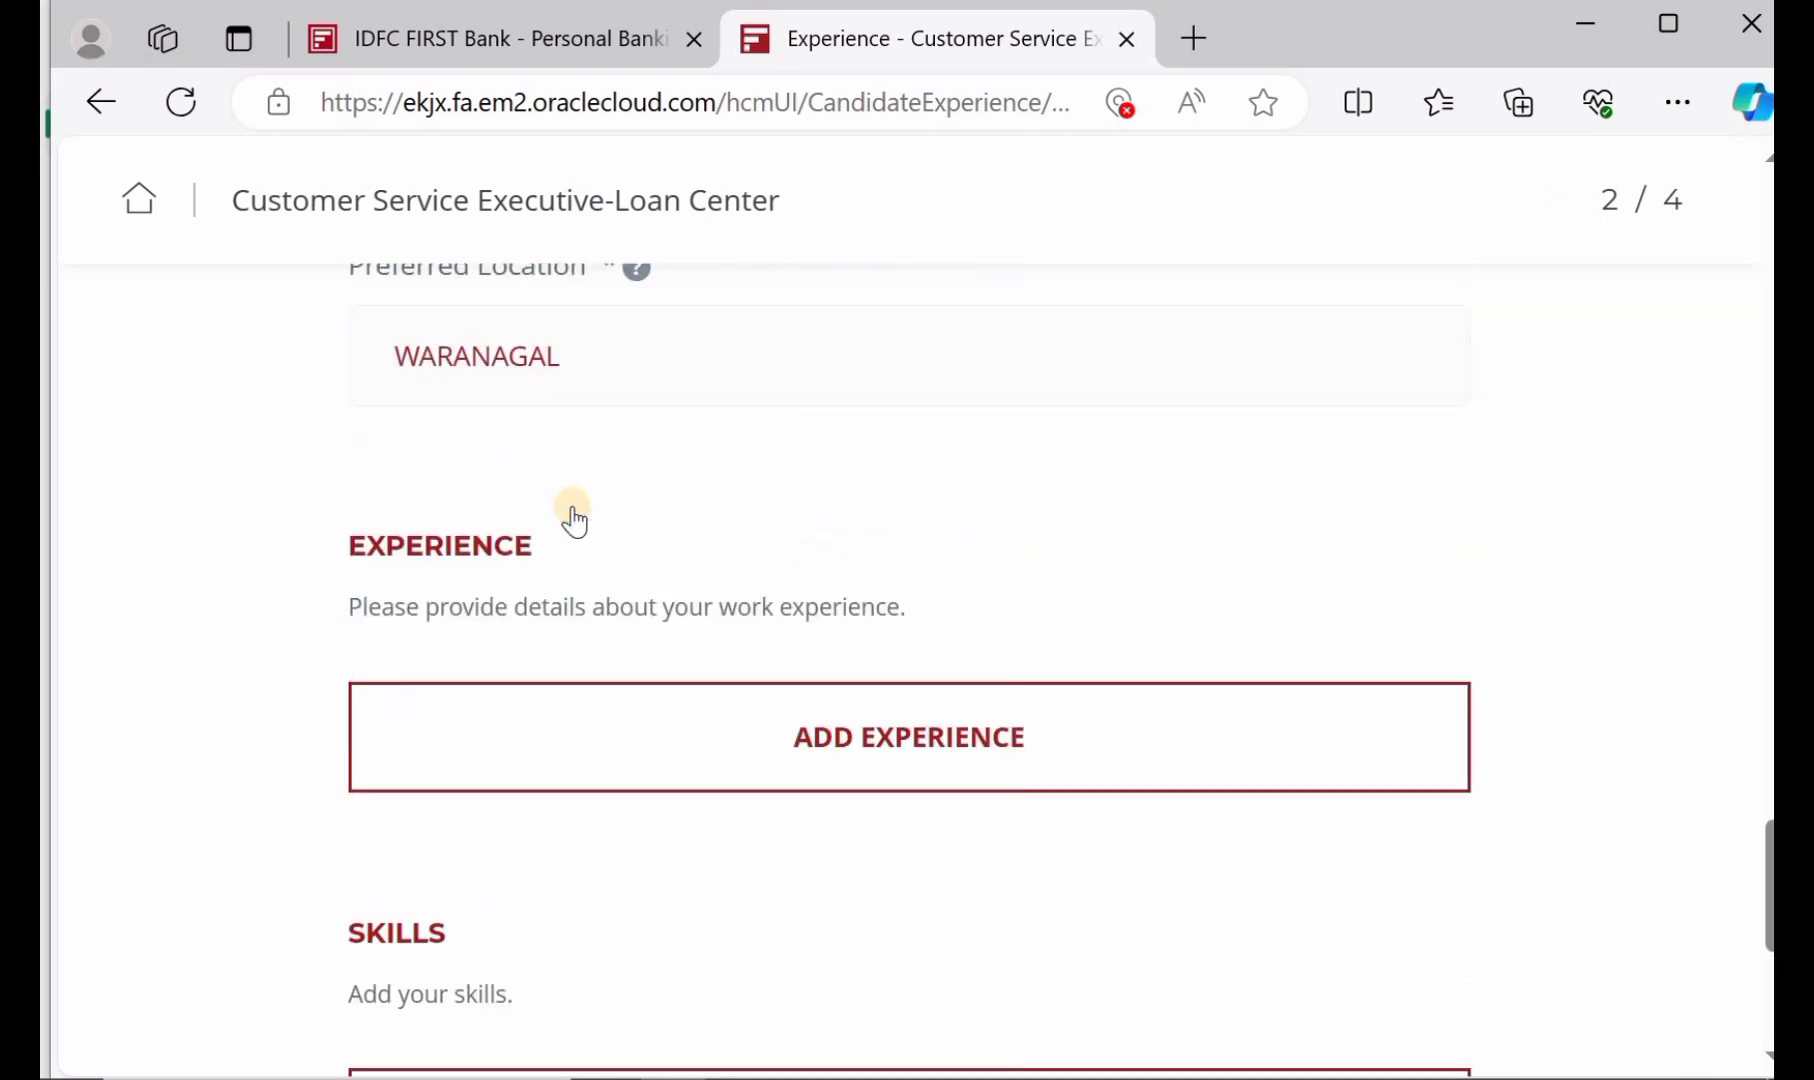
{"action": "scroll", "coordinate": [844, 522], "scroll_direction": "down", "scroll_amount": 11}
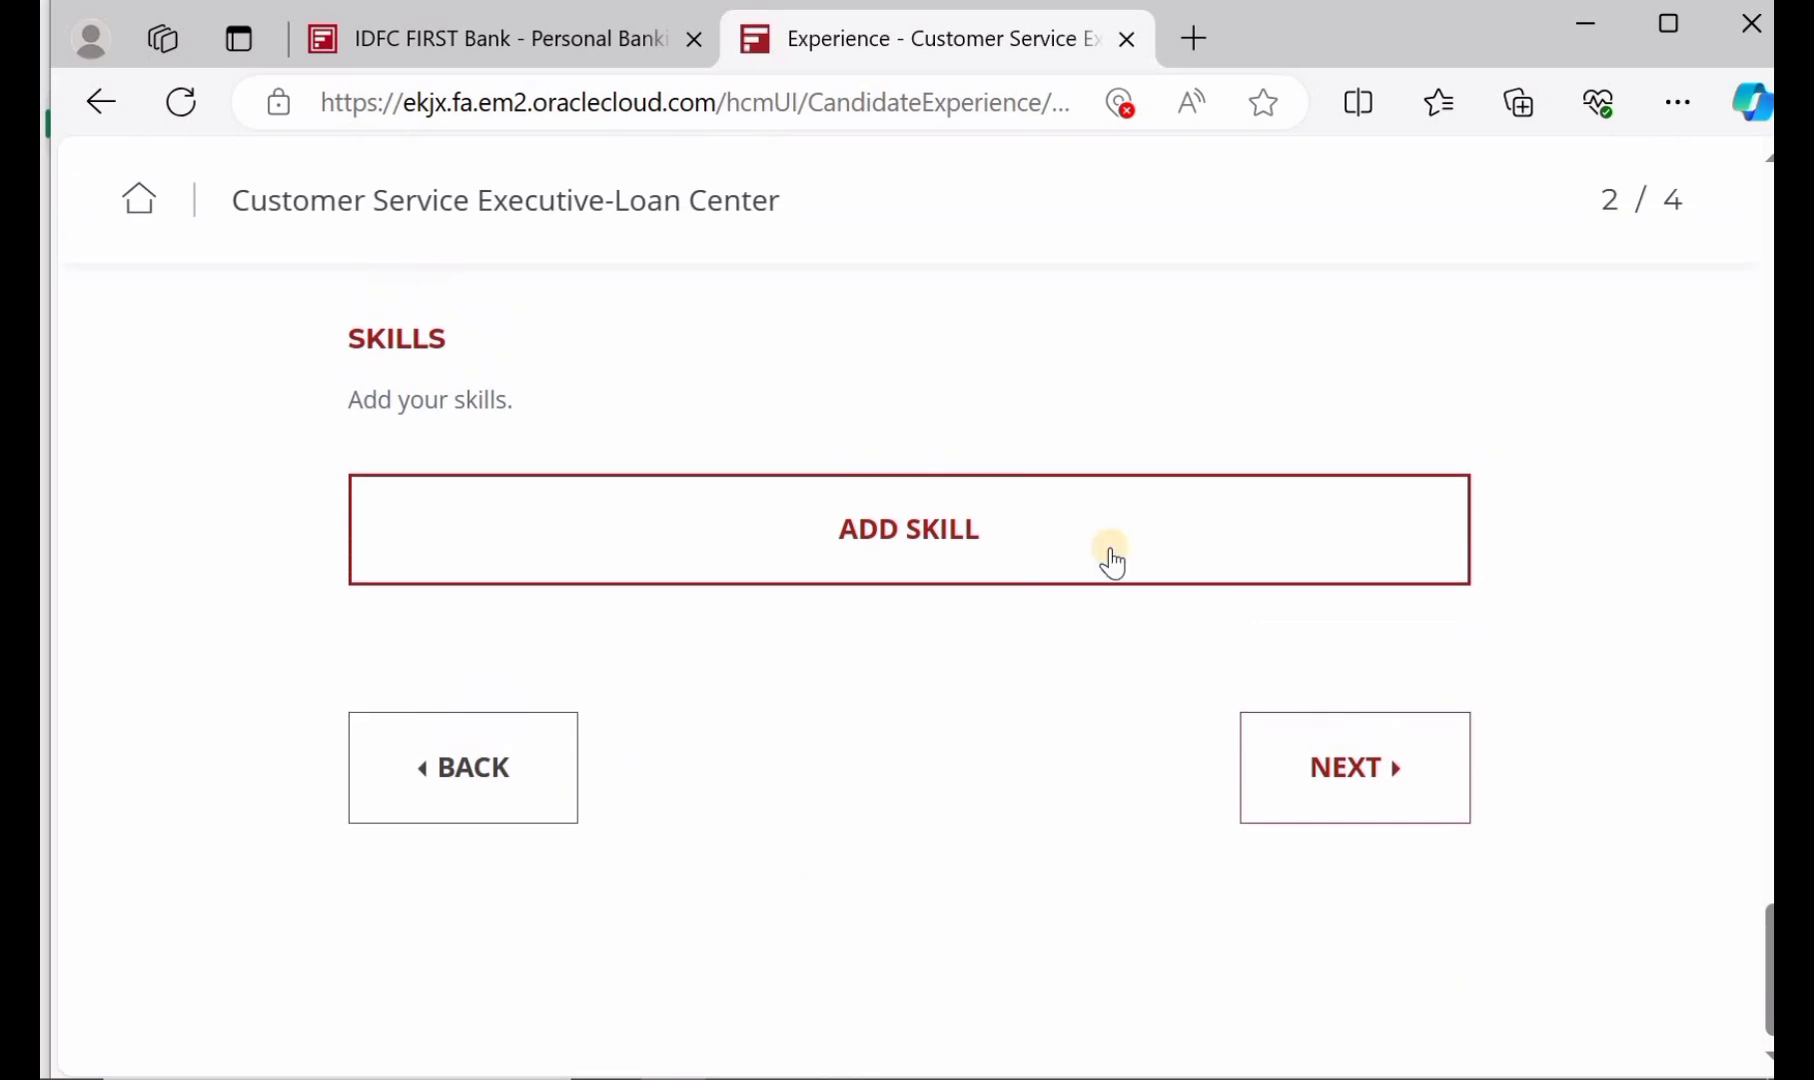
{"action": "left_click", "coordinate": [1323, 772]}
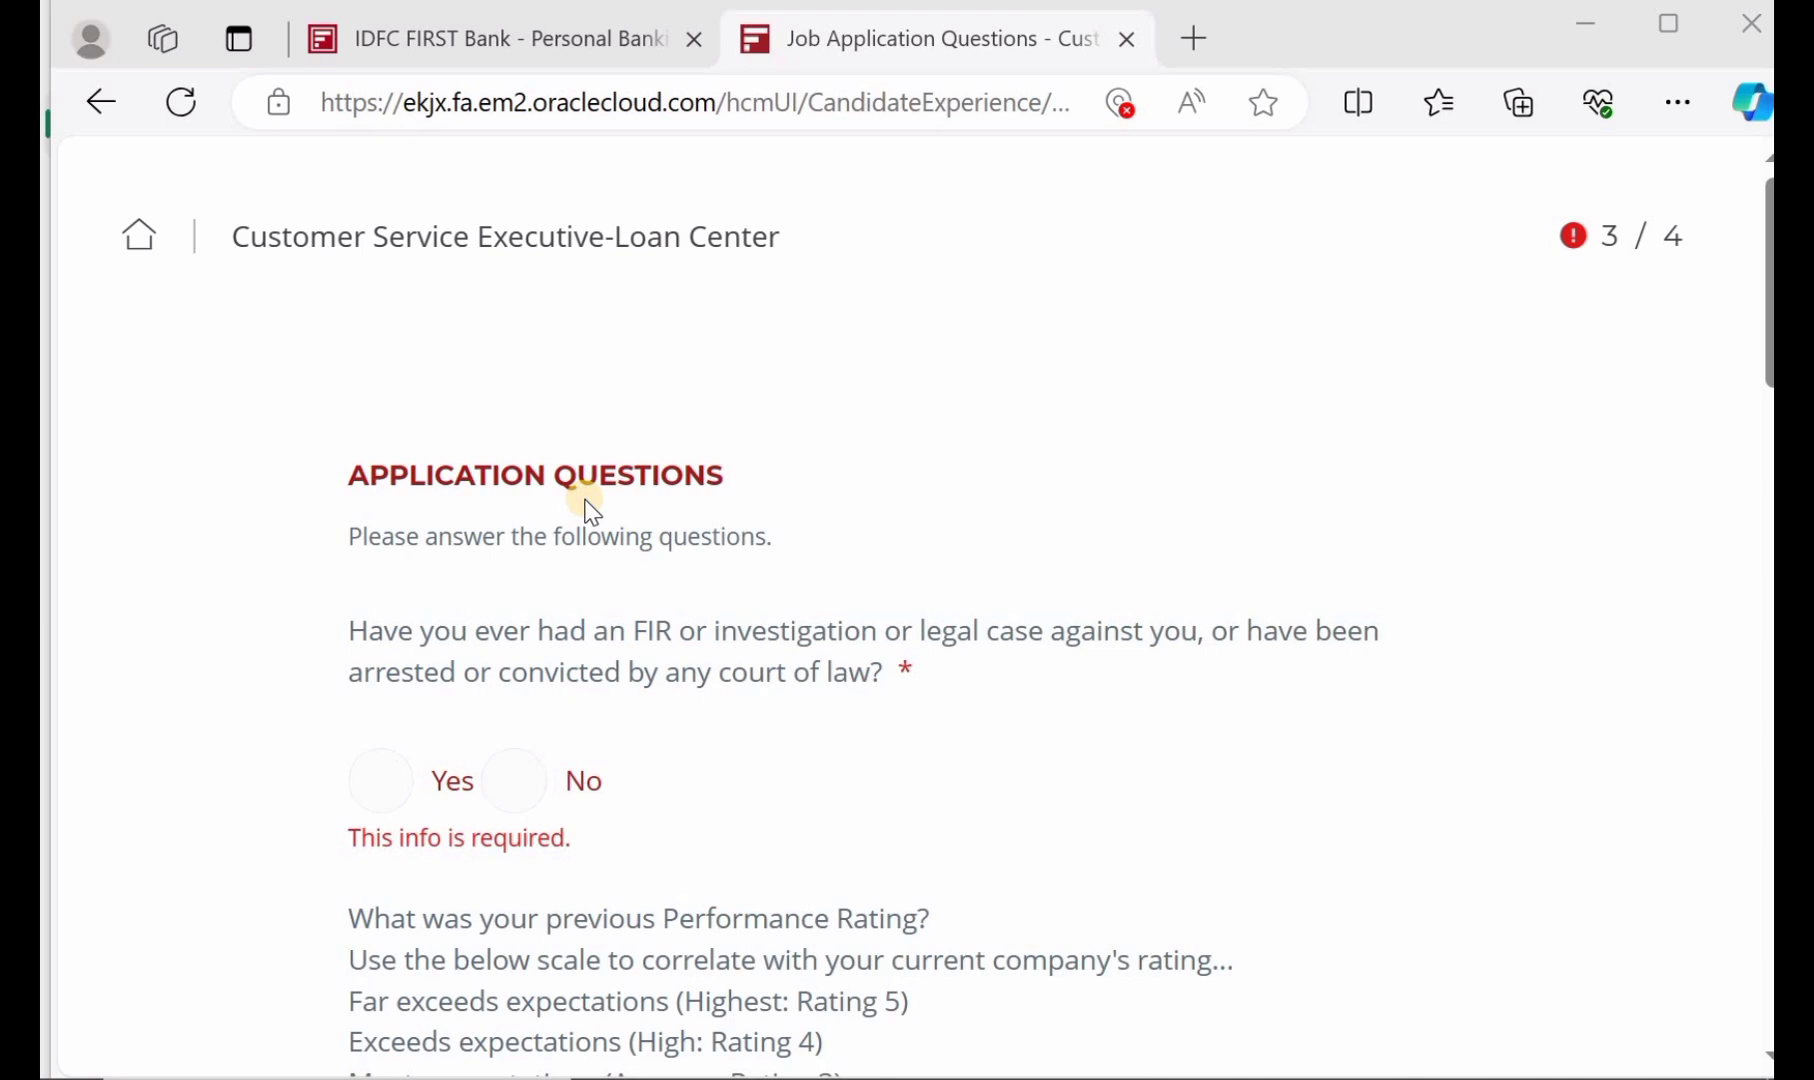
Answer No to the legal case question, NA for previous rating, and No for a relative at the bank
{"action": "scroll", "coordinate": [590, 510], "scroll_direction": "down", "scroll_amount": 1}
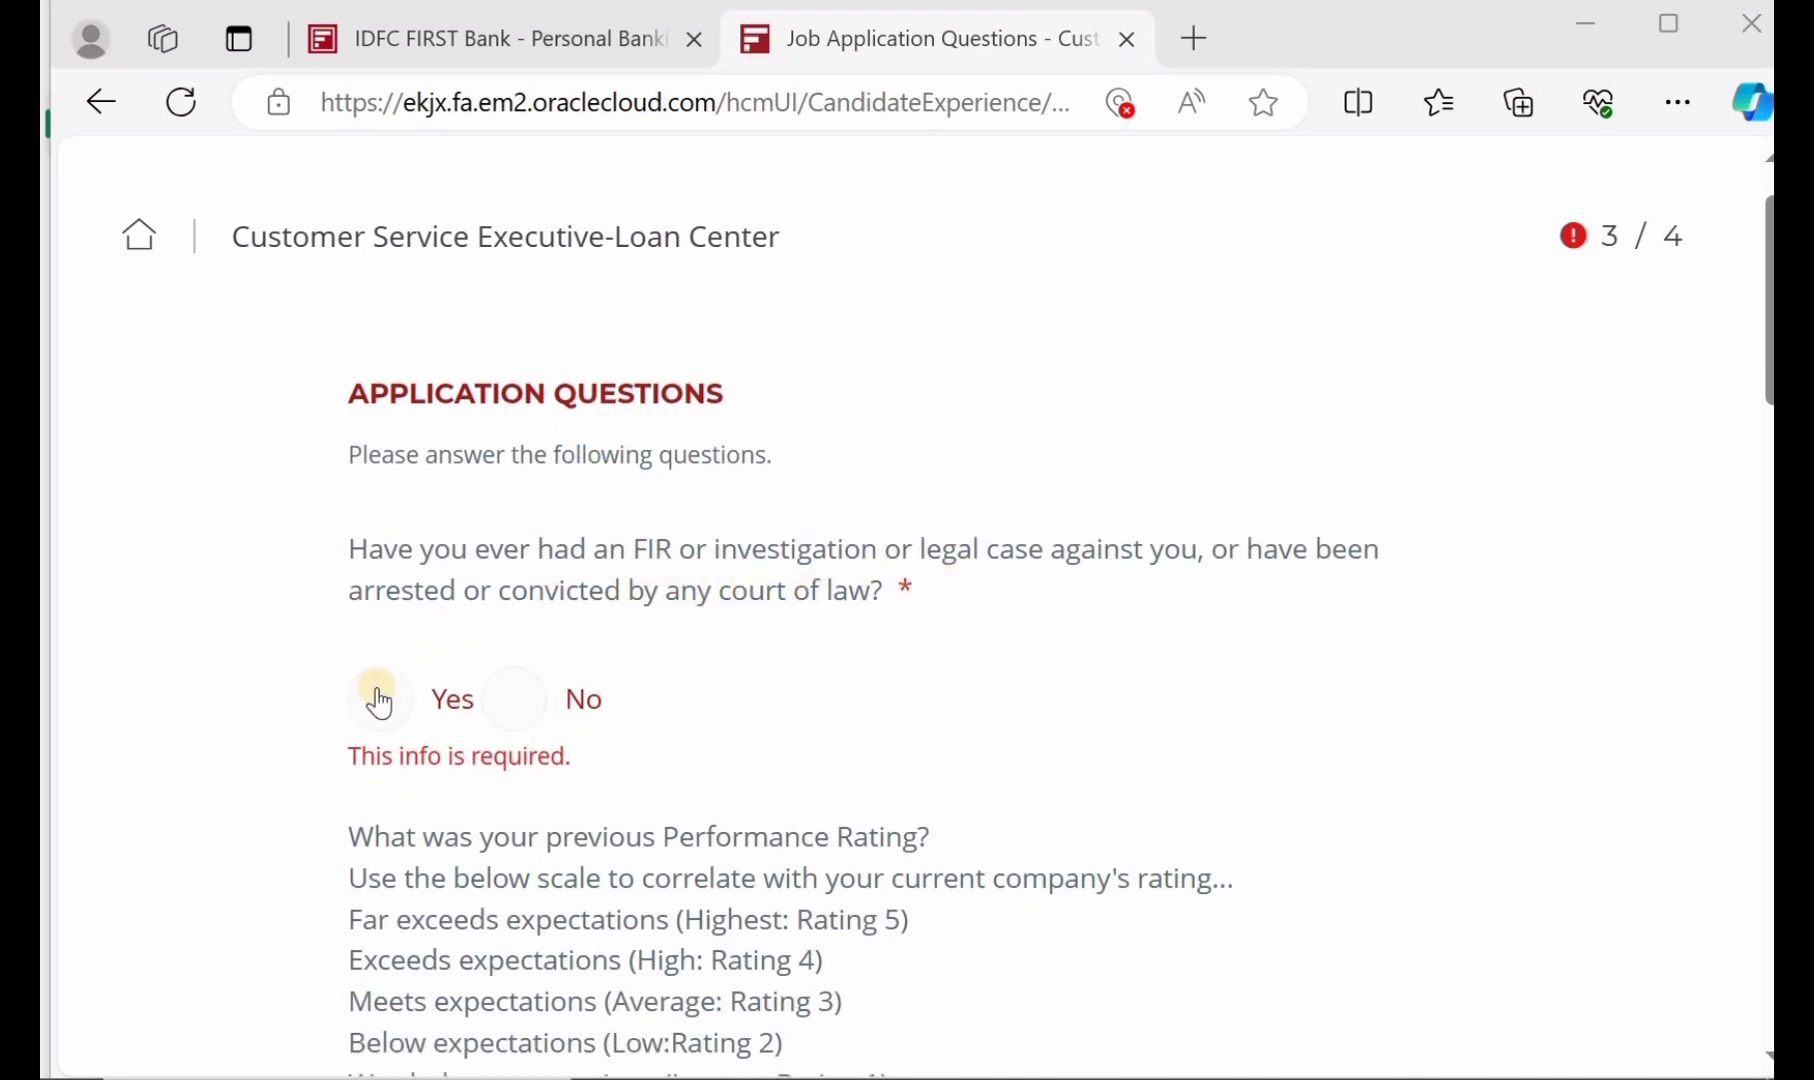
{"action": "left_click", "coordinate": [516, 698]}
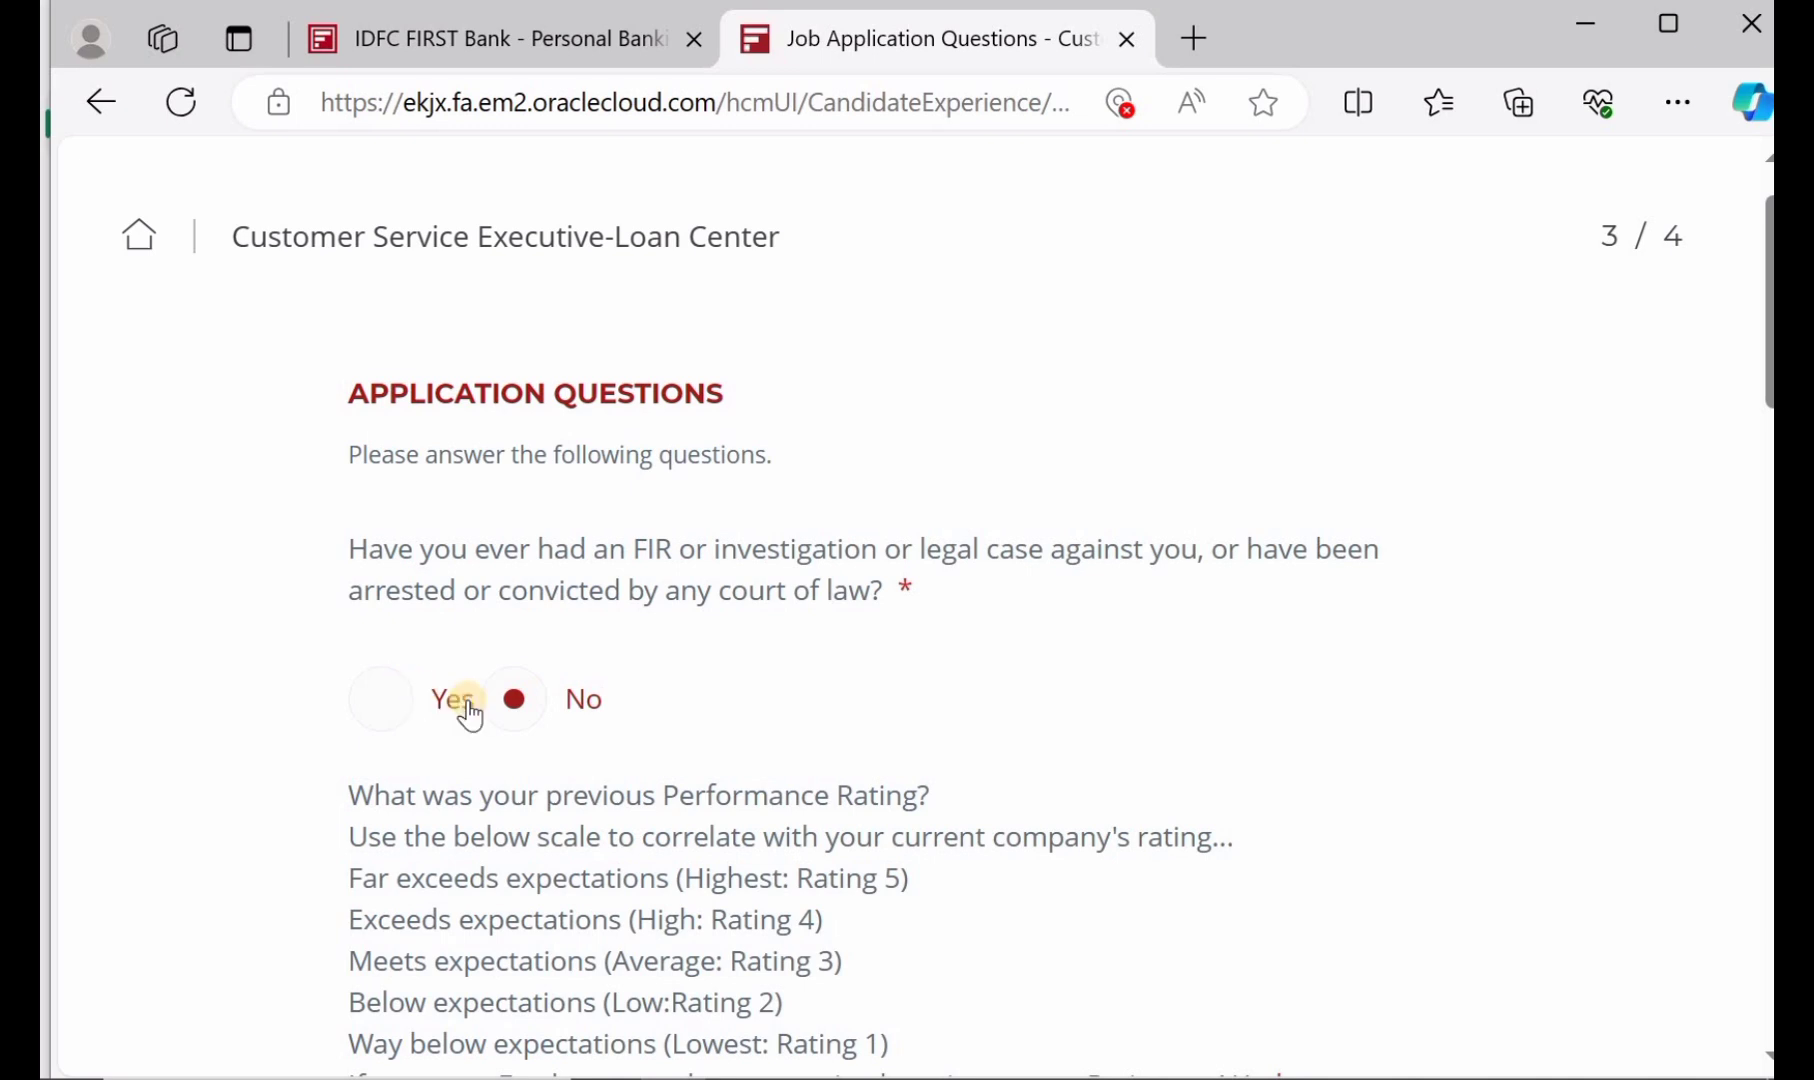
{"action": "scroll", "coordinate": [524, 712], "scroll_direction": "down", "scroll_amount": 3}
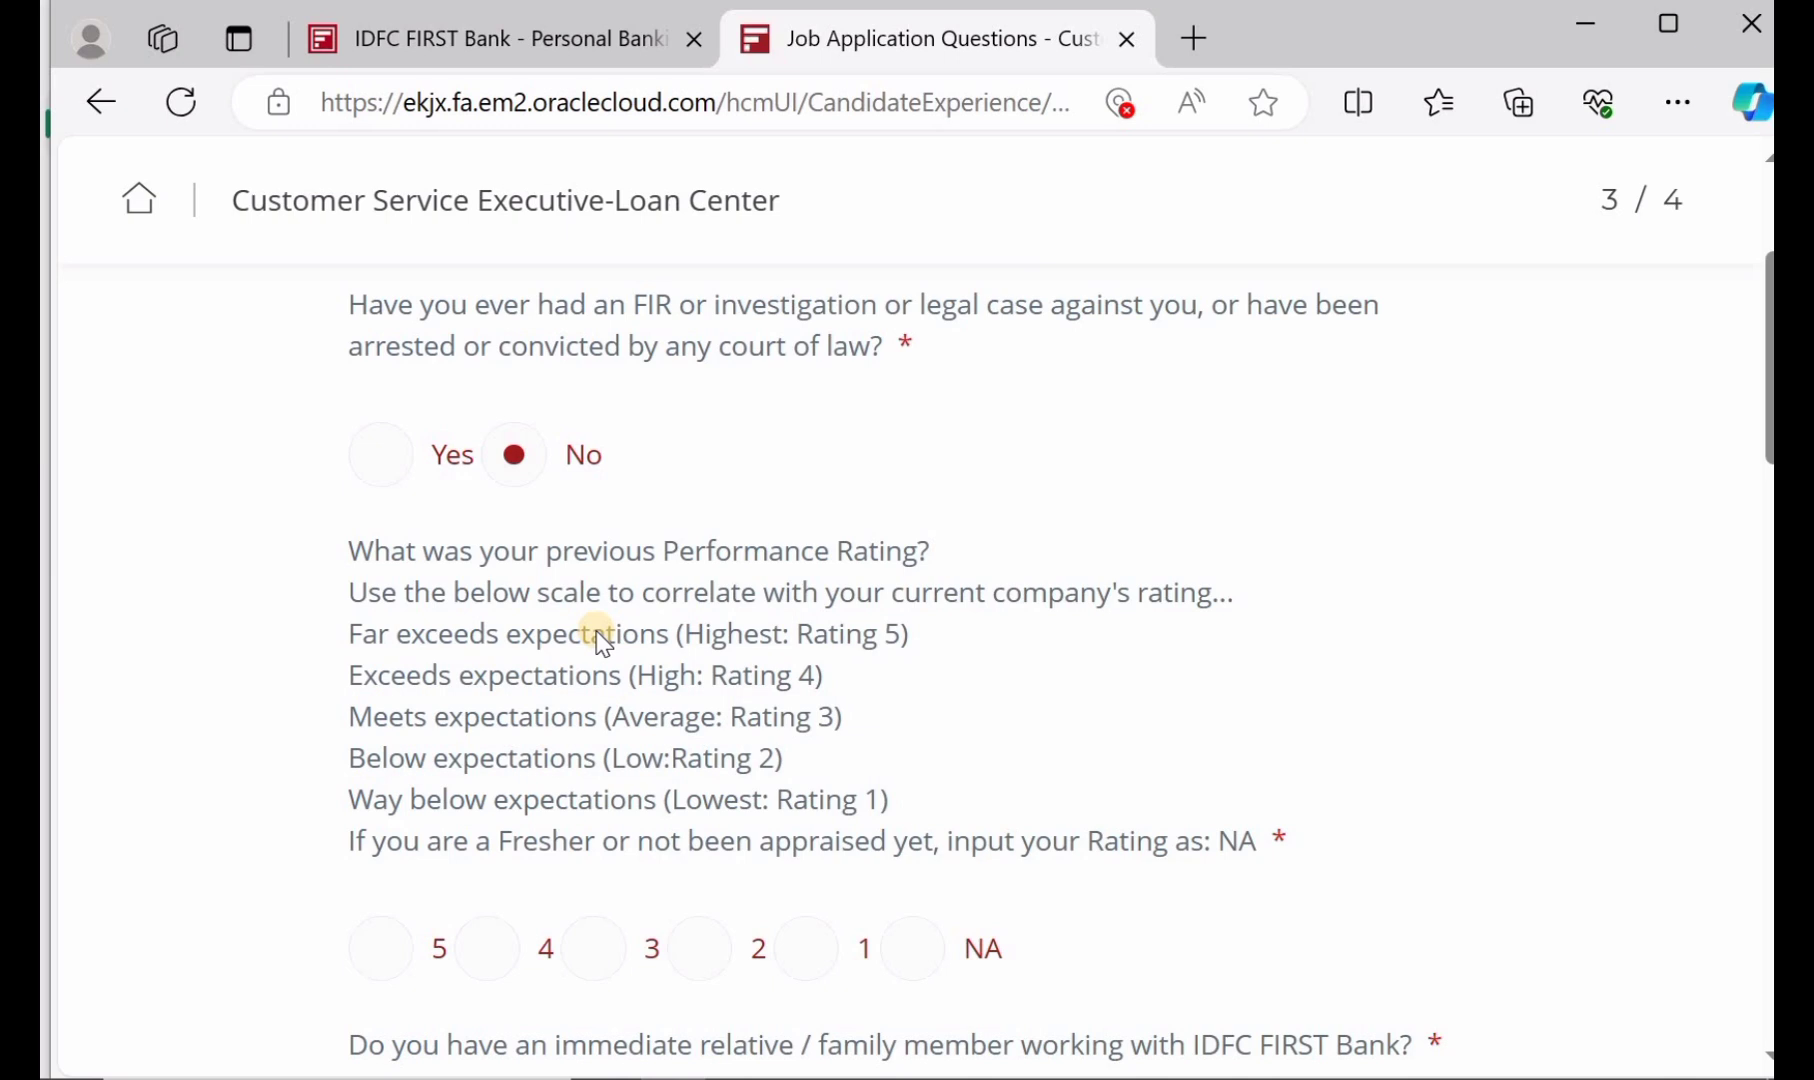
{"action": "scroll", "coordinate": [600, 640], "scroll_direction": "down", "scroll_amount": 2}
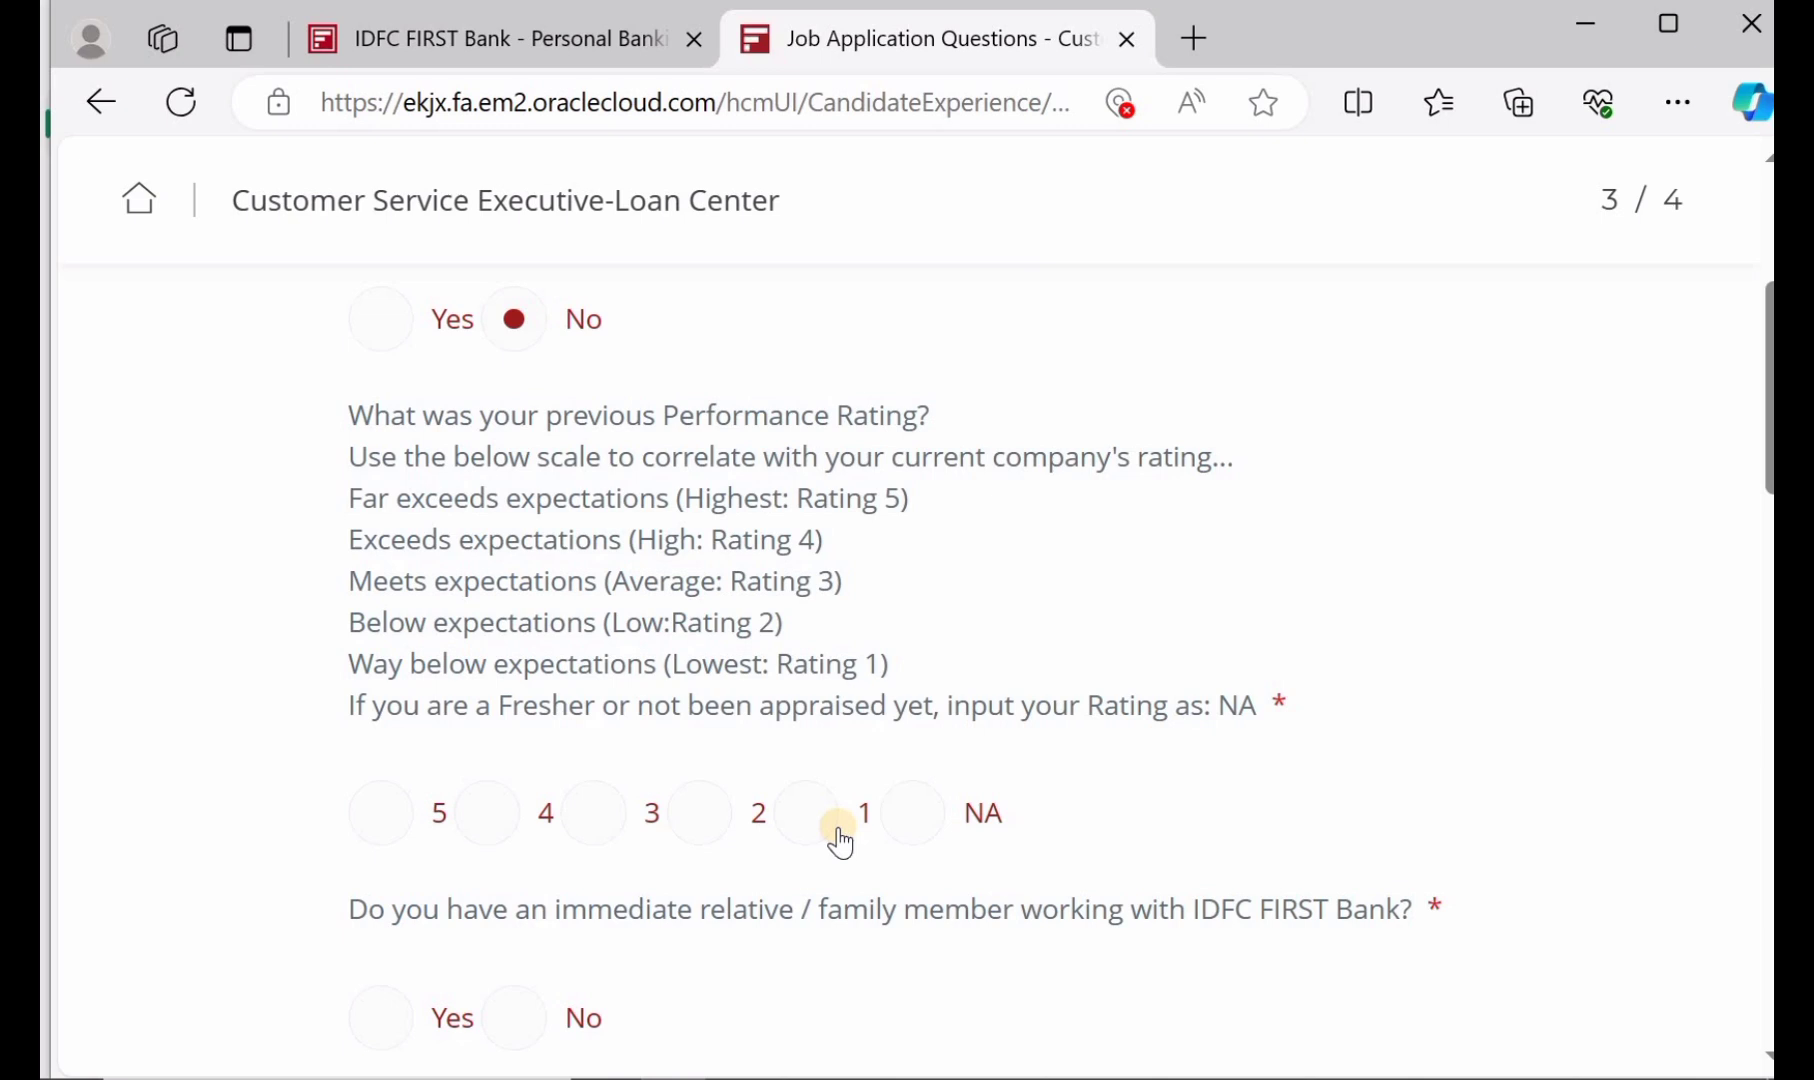
{"action": "left_click", "coordinate": [914, 834]}
{"action": "scroll", "coordinate": [807, 820], "scroll_direction": "down", "scroll_amount": 2}
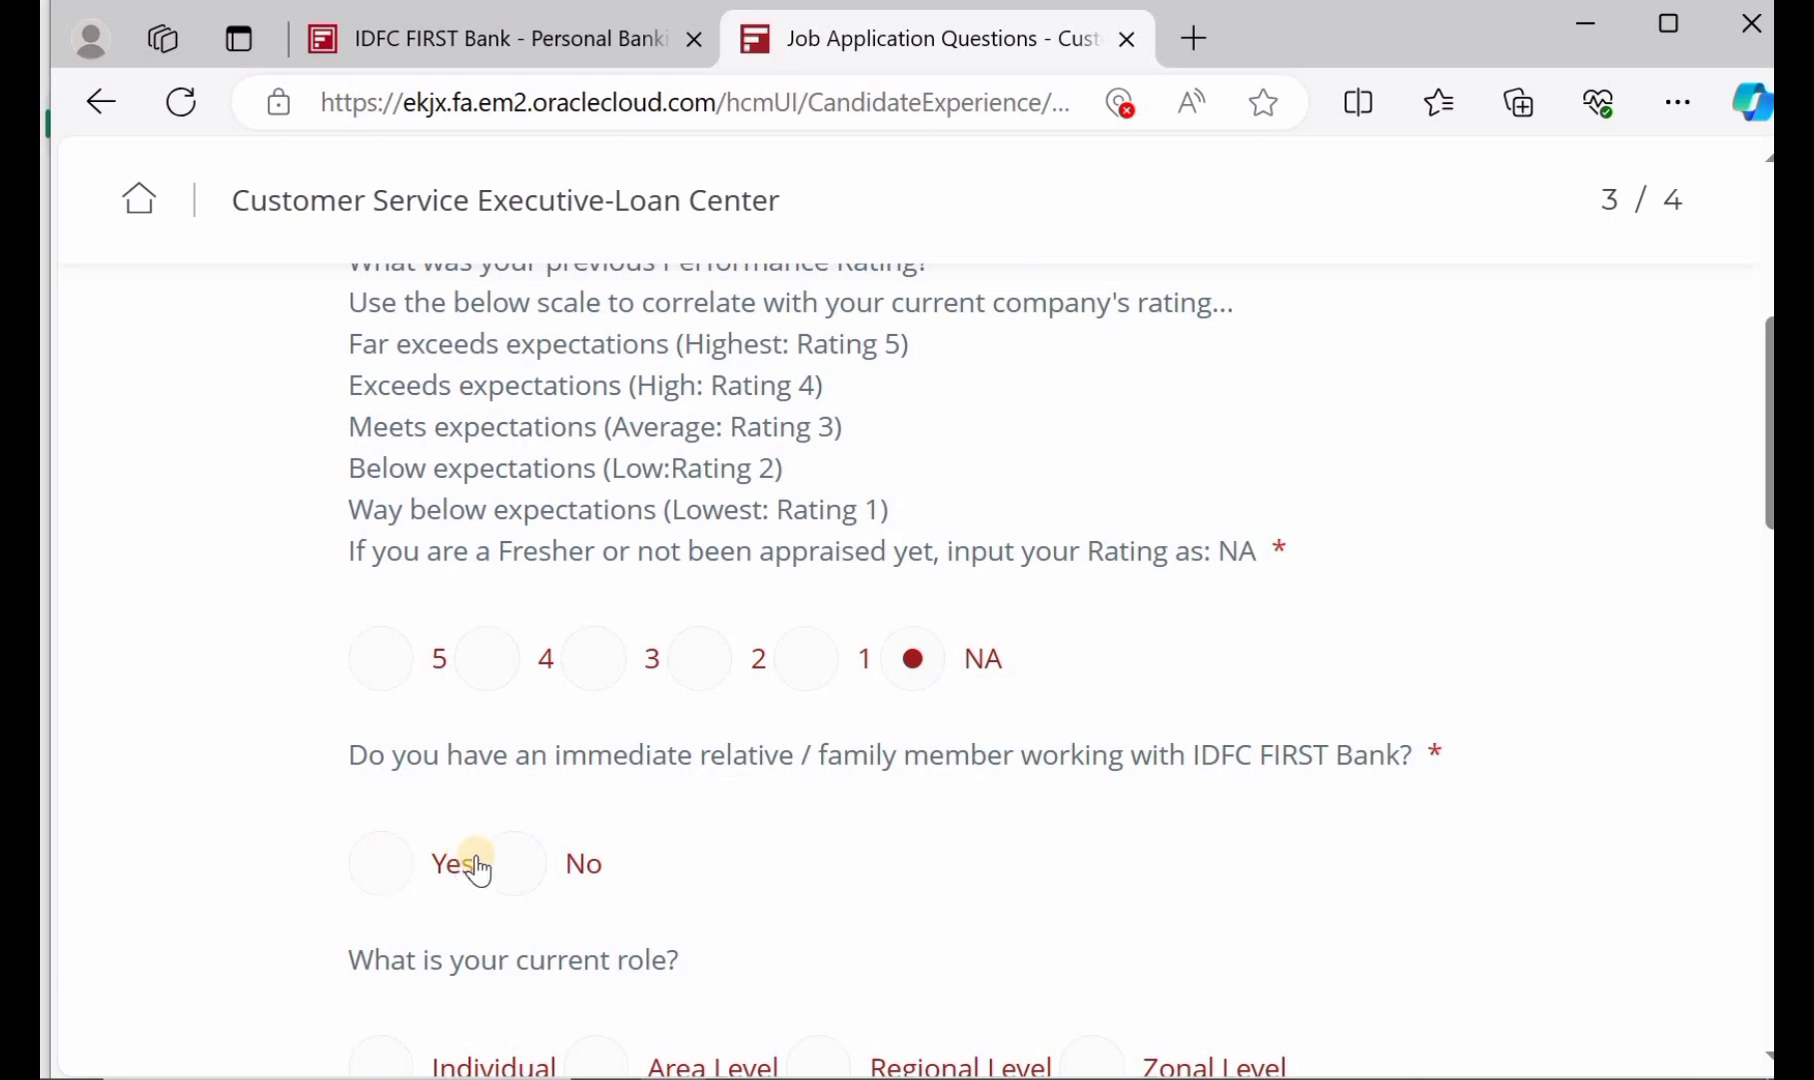
{"action": "left_click", "coordinate": [512, 866]}
Set the current role level to Individual and the customer service type to NA
{"action": "scroll", "coordinate": [509, 858], "scroll_direction": "down", "scroll_amount": 3}
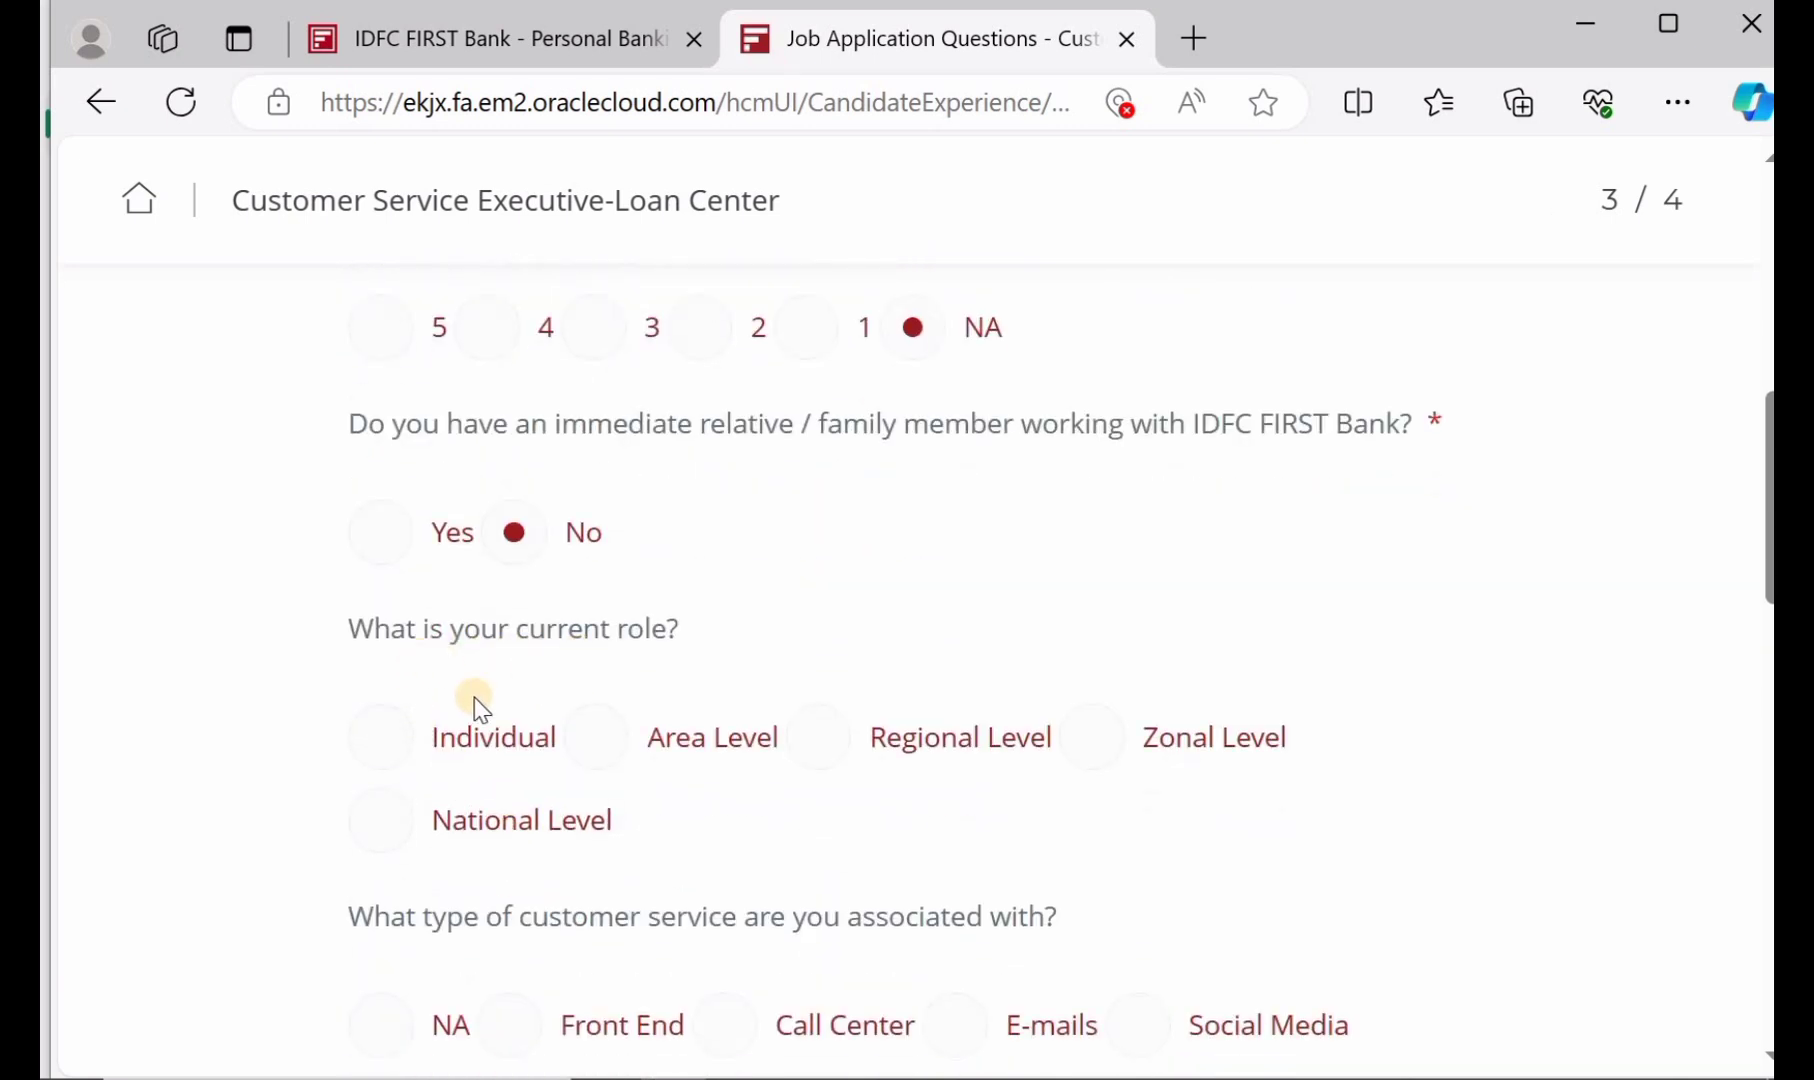
{"action": "left_click", "coordinate": [399, 741]}
{"action": "scroll", "coordinate": [388, 765], "scroll_direction": "down", "scroll_amount": 3}
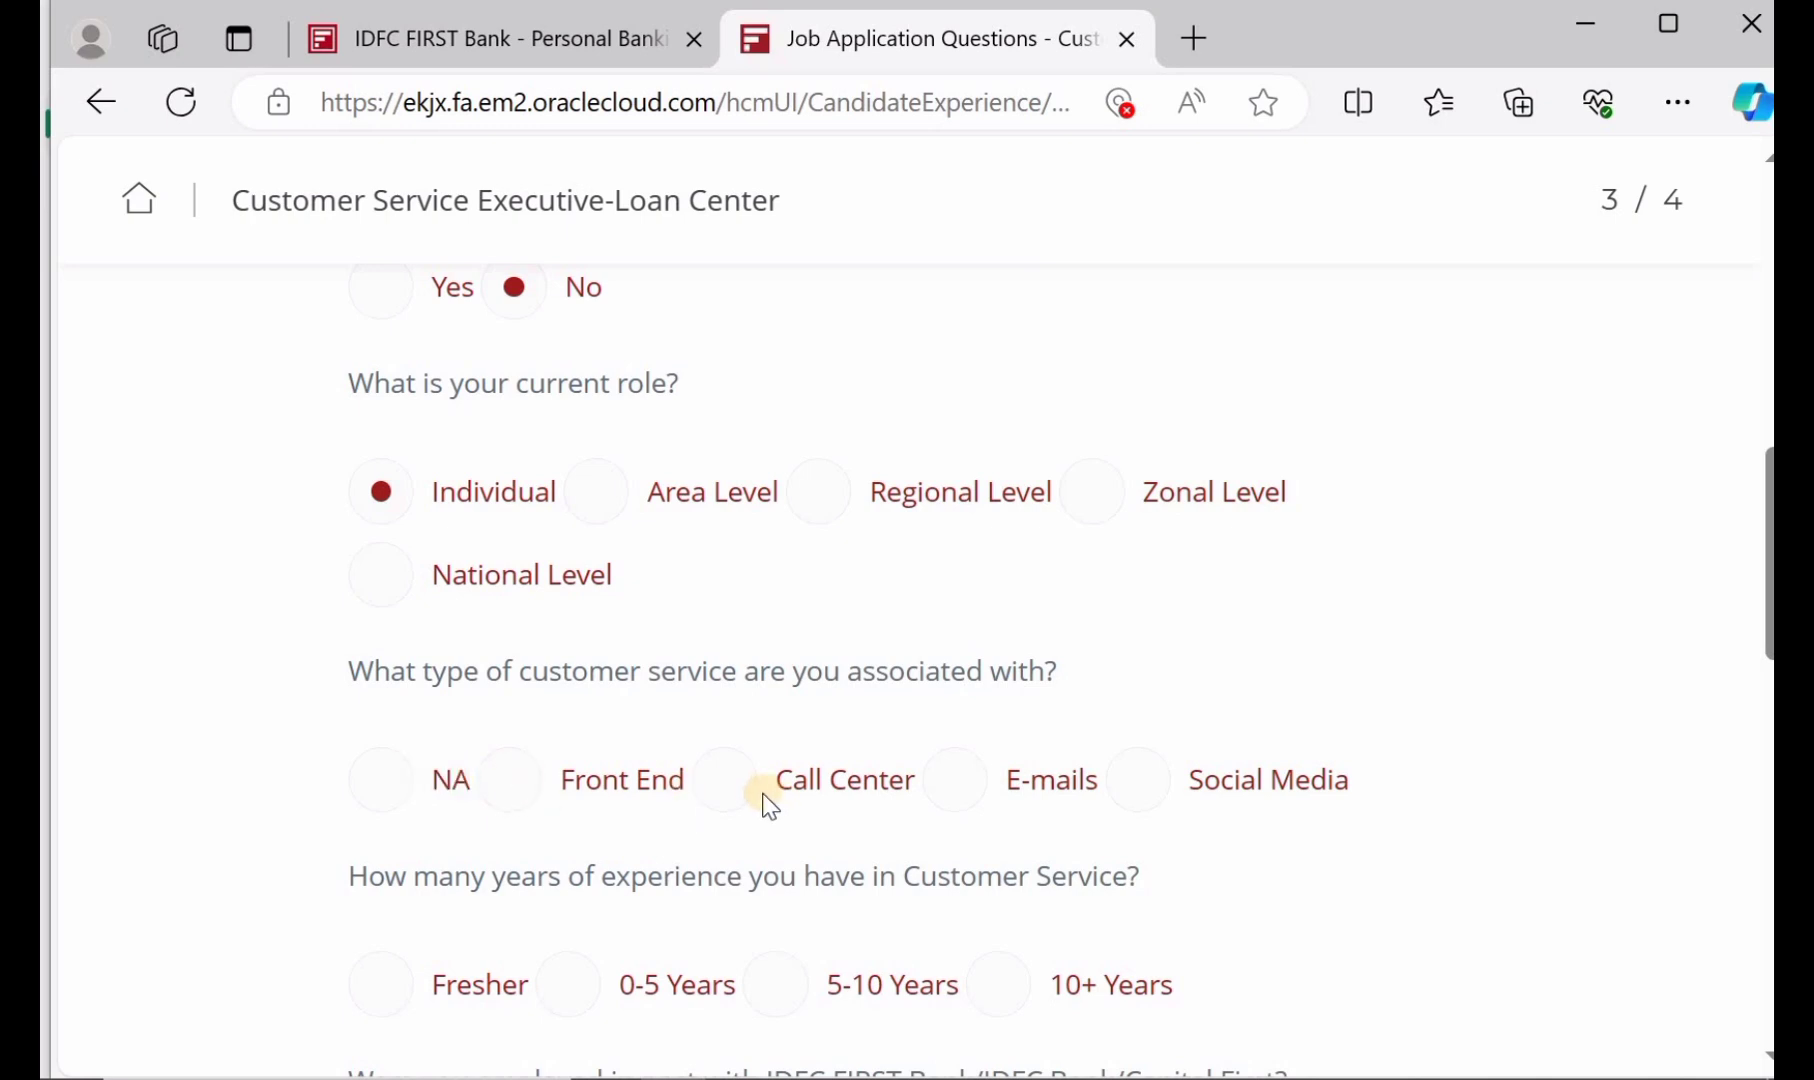
{"action": "left_click", "coordinate": [385, 780]}
{"action": "scroll", "coordinate": [388, 775], "scroll_direction": "down", "scroll_amount": 2}
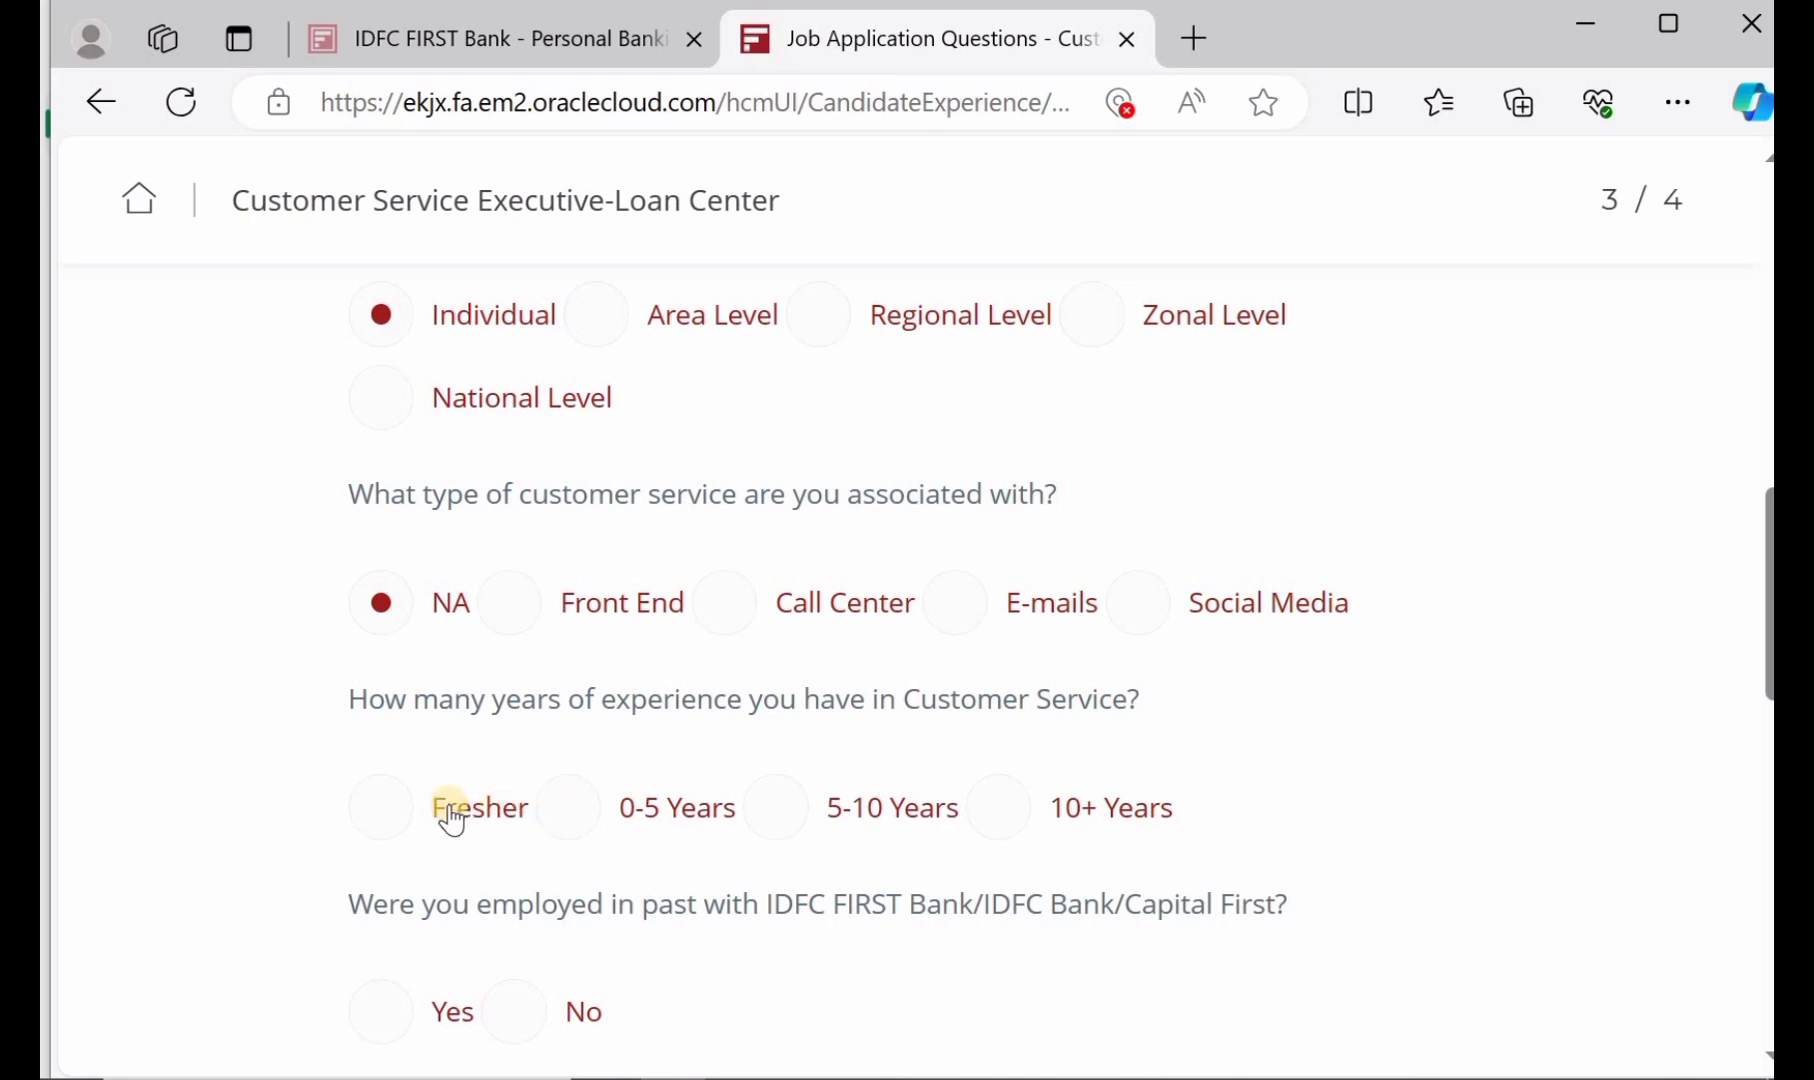
{"action": "scroll", "coordinate": [386, 815], "scroll_direction": "down", "scroll_amount": 2}
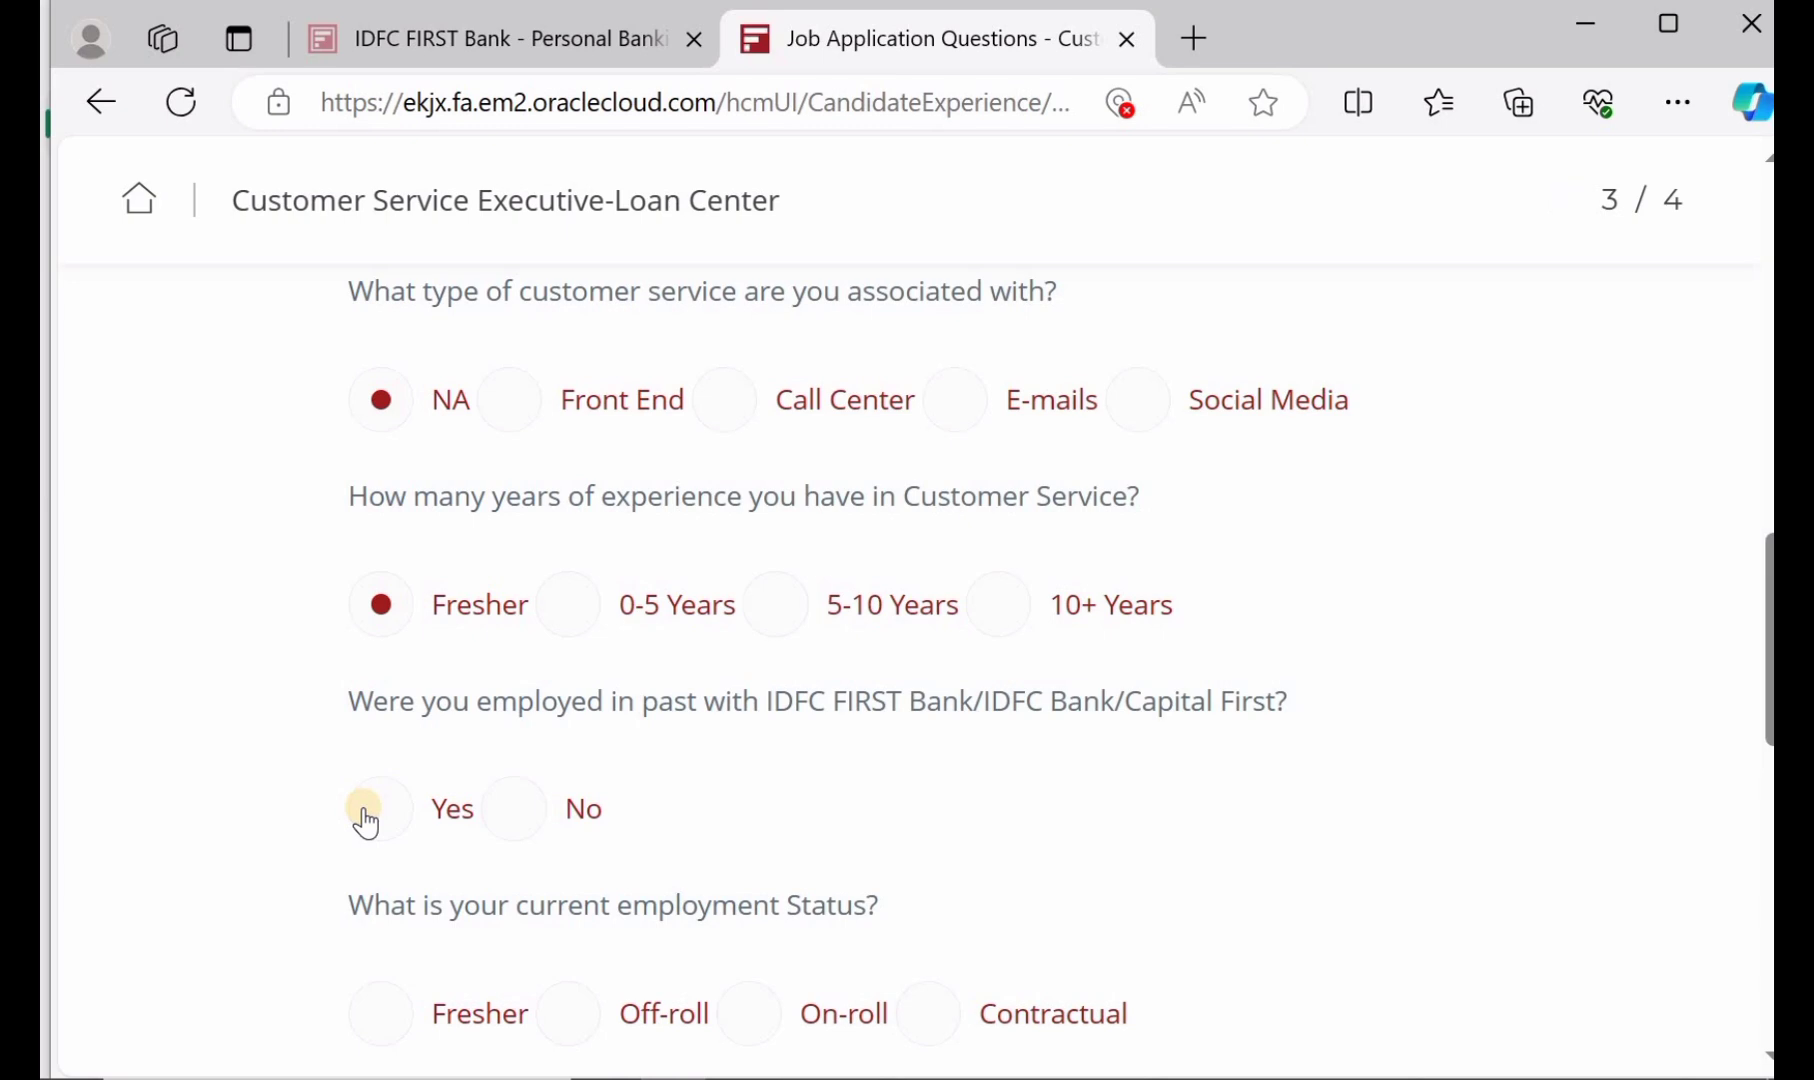
Answer No to past bank employment, Fresher for employment status, and Intermediate for English proficiency
{"action": "left_click", "coordinate": [518, 810]}
{"action": "scroll", "coordinate": [521, 822], "scroll_direction": "down", "scroll_amount": 1}
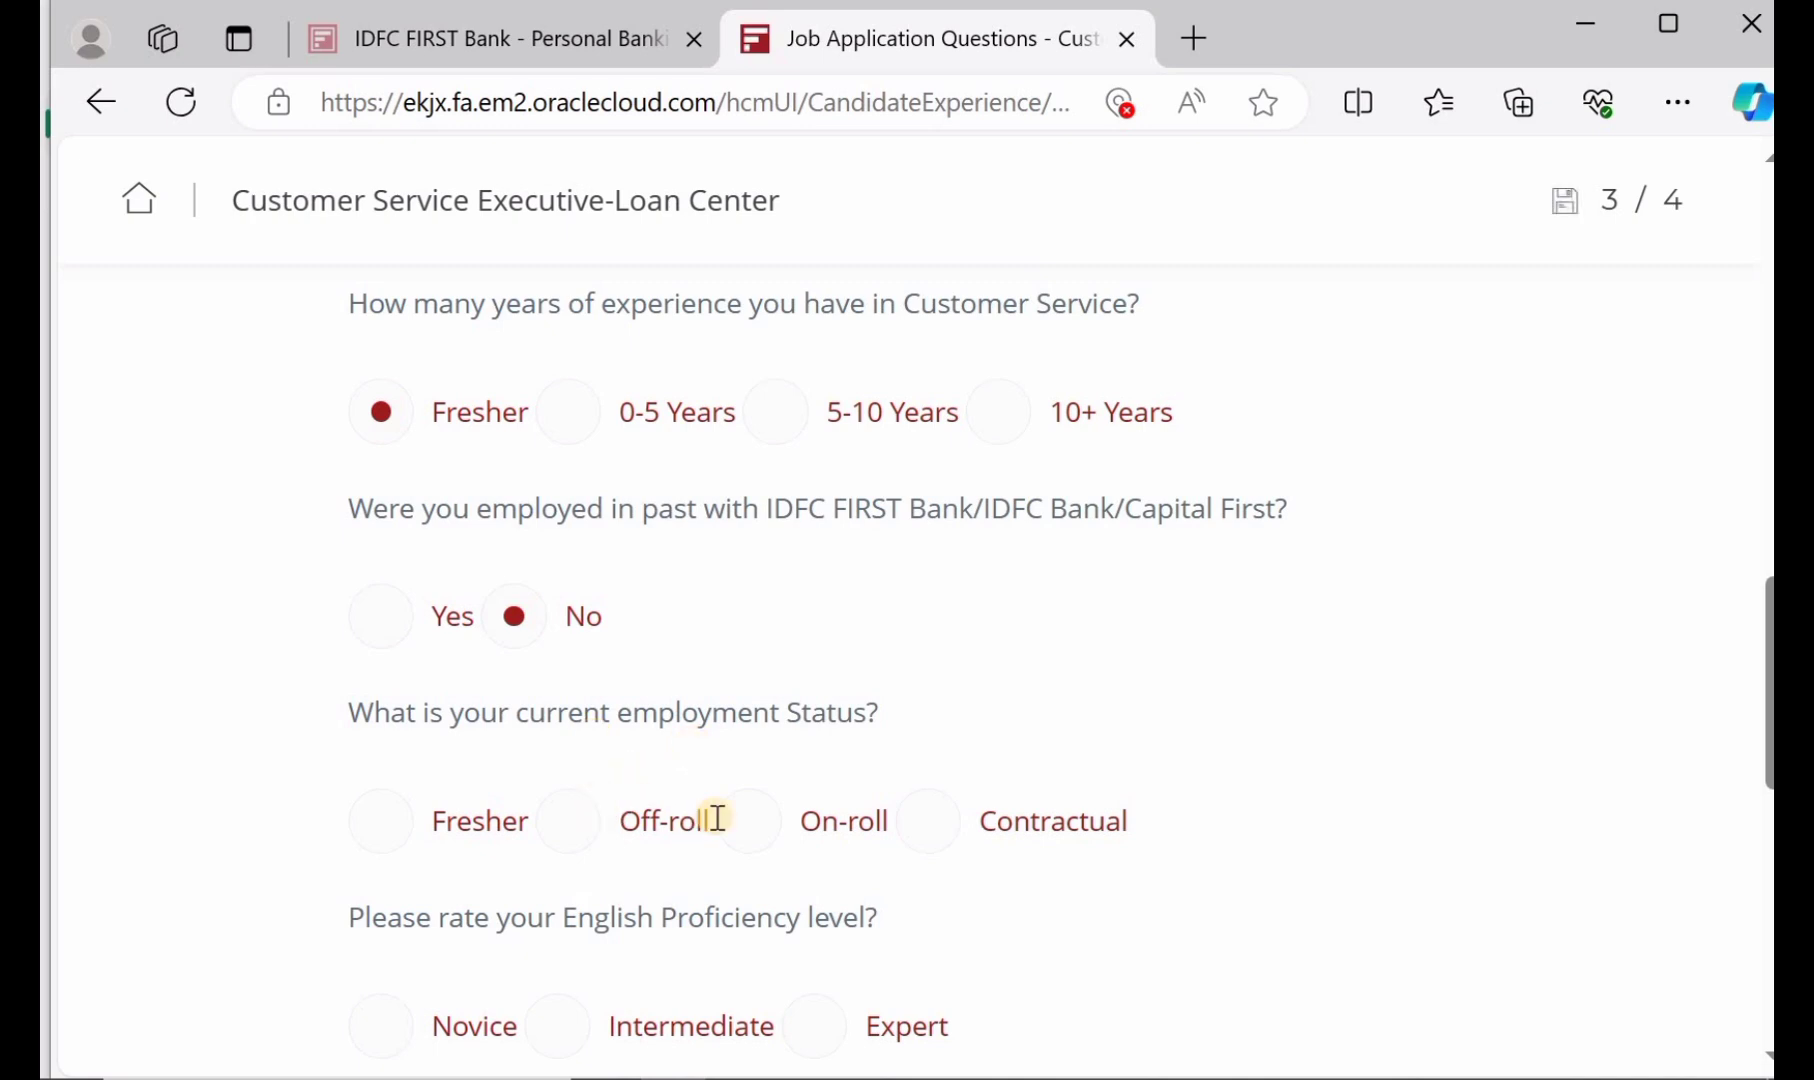
{"action": "left_click", "coordinate": [384, 834]}
{"action": "scroll", "coordinate": [384, 836], "scroll_direction": "down", "scroll_amount": 1}
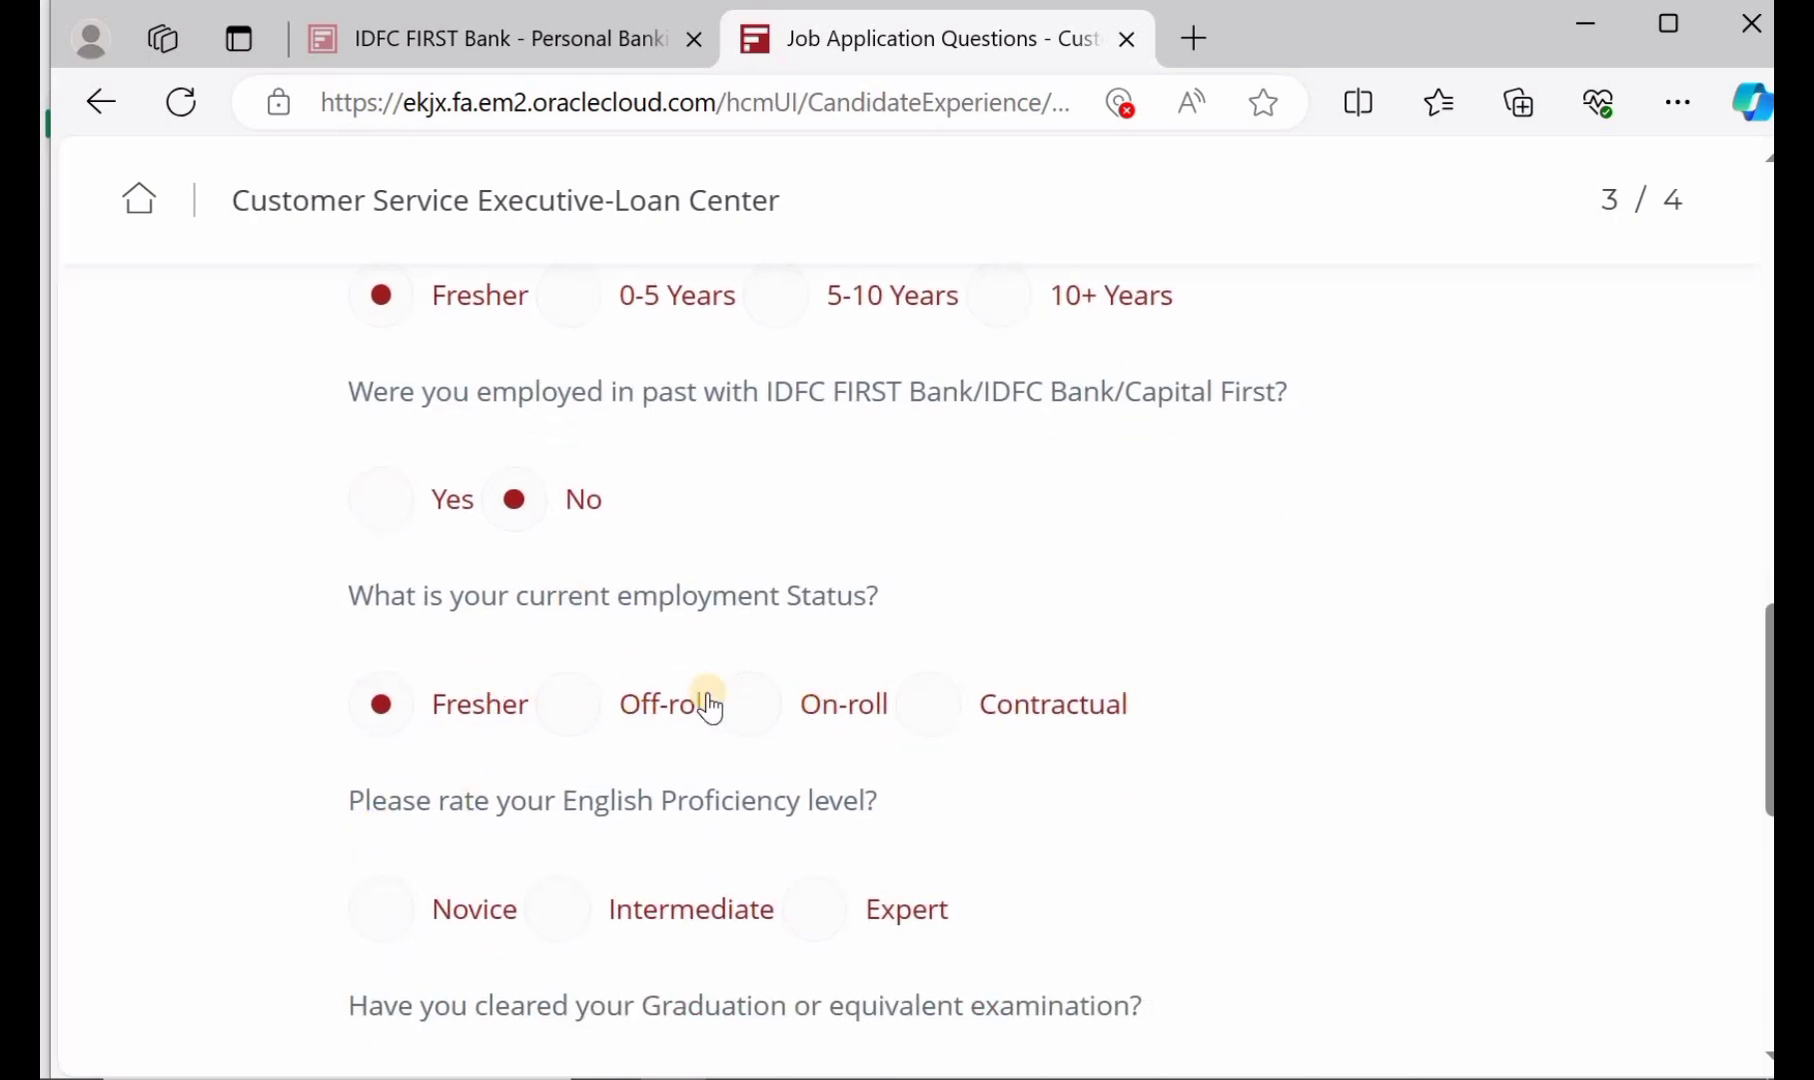
{"action": "scroll", "coordinate": [710, 708], "scroll_direction": "down", "scroll_amount": 1}
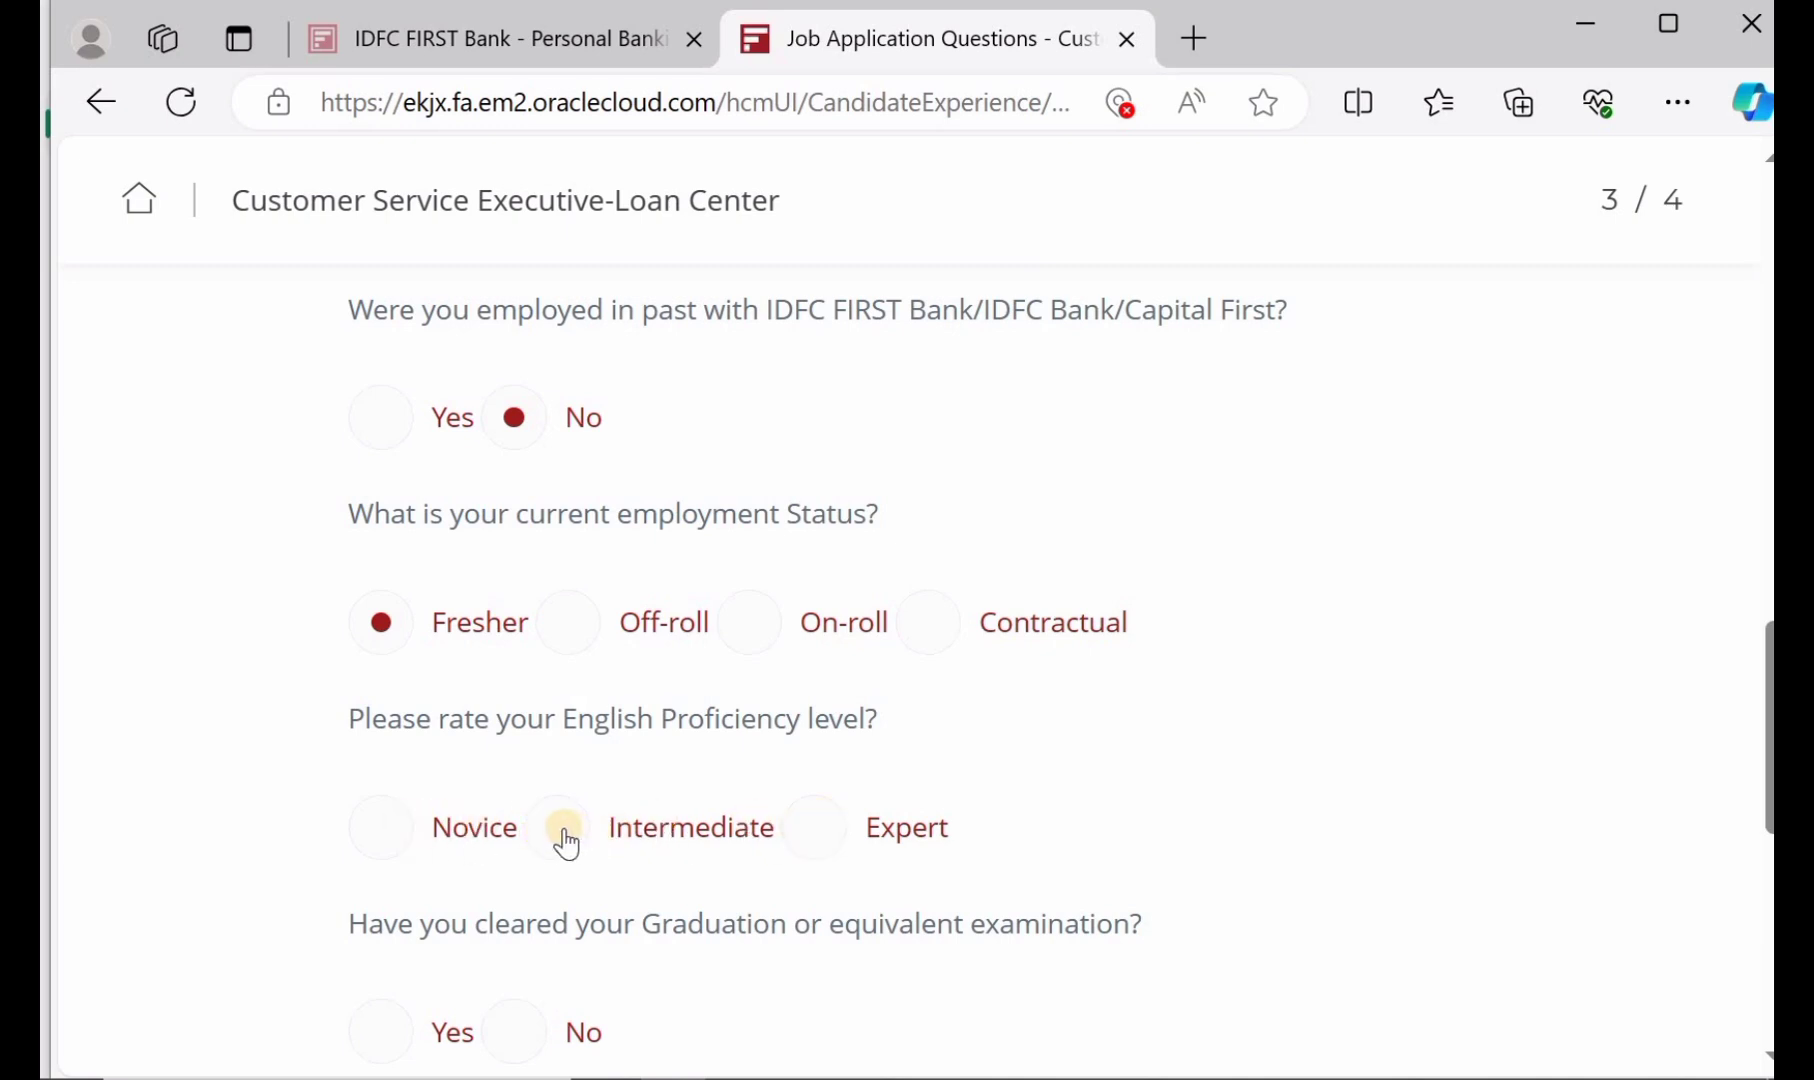
{"action": "left_click", "coordinate": [381, 828]}
{"action": "left_click", "coordinate": [567, 827]}
Answer Yes to graduation, No to team management and banking customers, then proceed to step 4
{"action": "scroll", "coordinate": [528, 838], "scroll_direction": "down", "scroll_amount": 2}
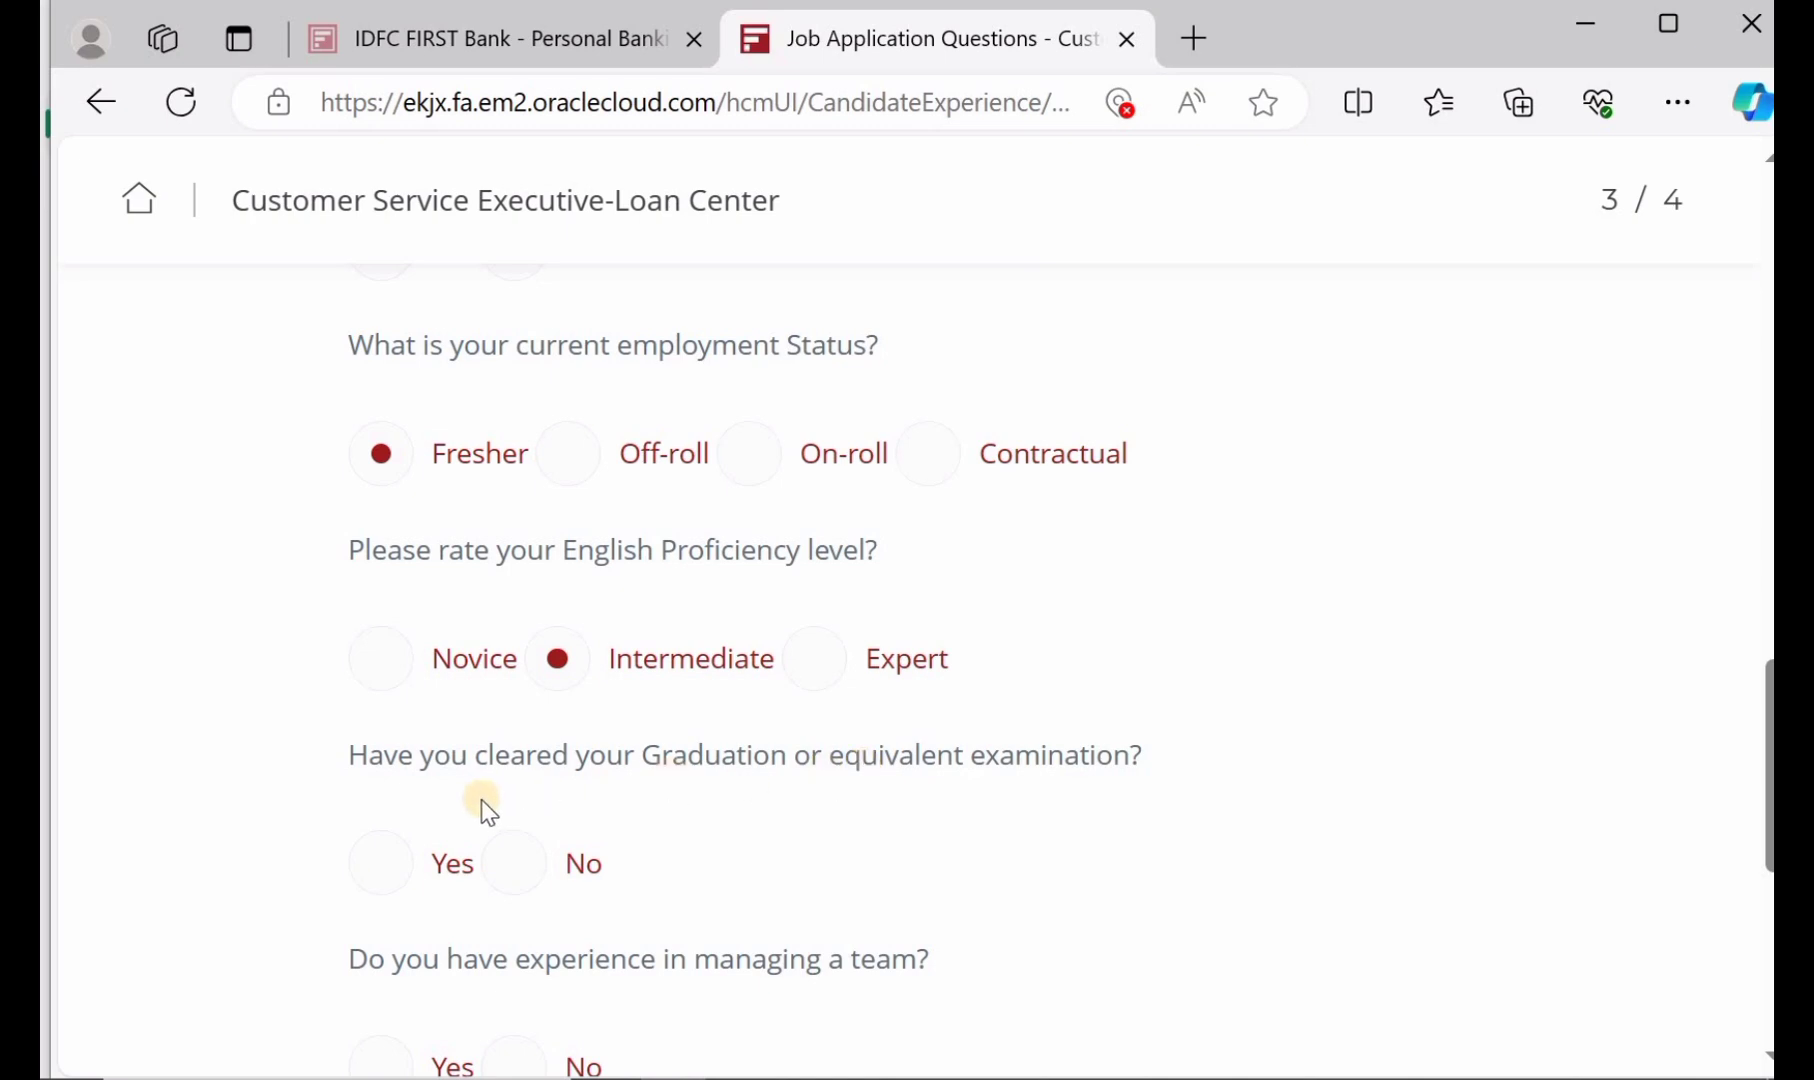
{"action": "left_click", "coordinate": [388, 868]}
{"action": "scroll", "coordinate": [470, 855], "scroll_direction": "down", "scroll_amount": 2}
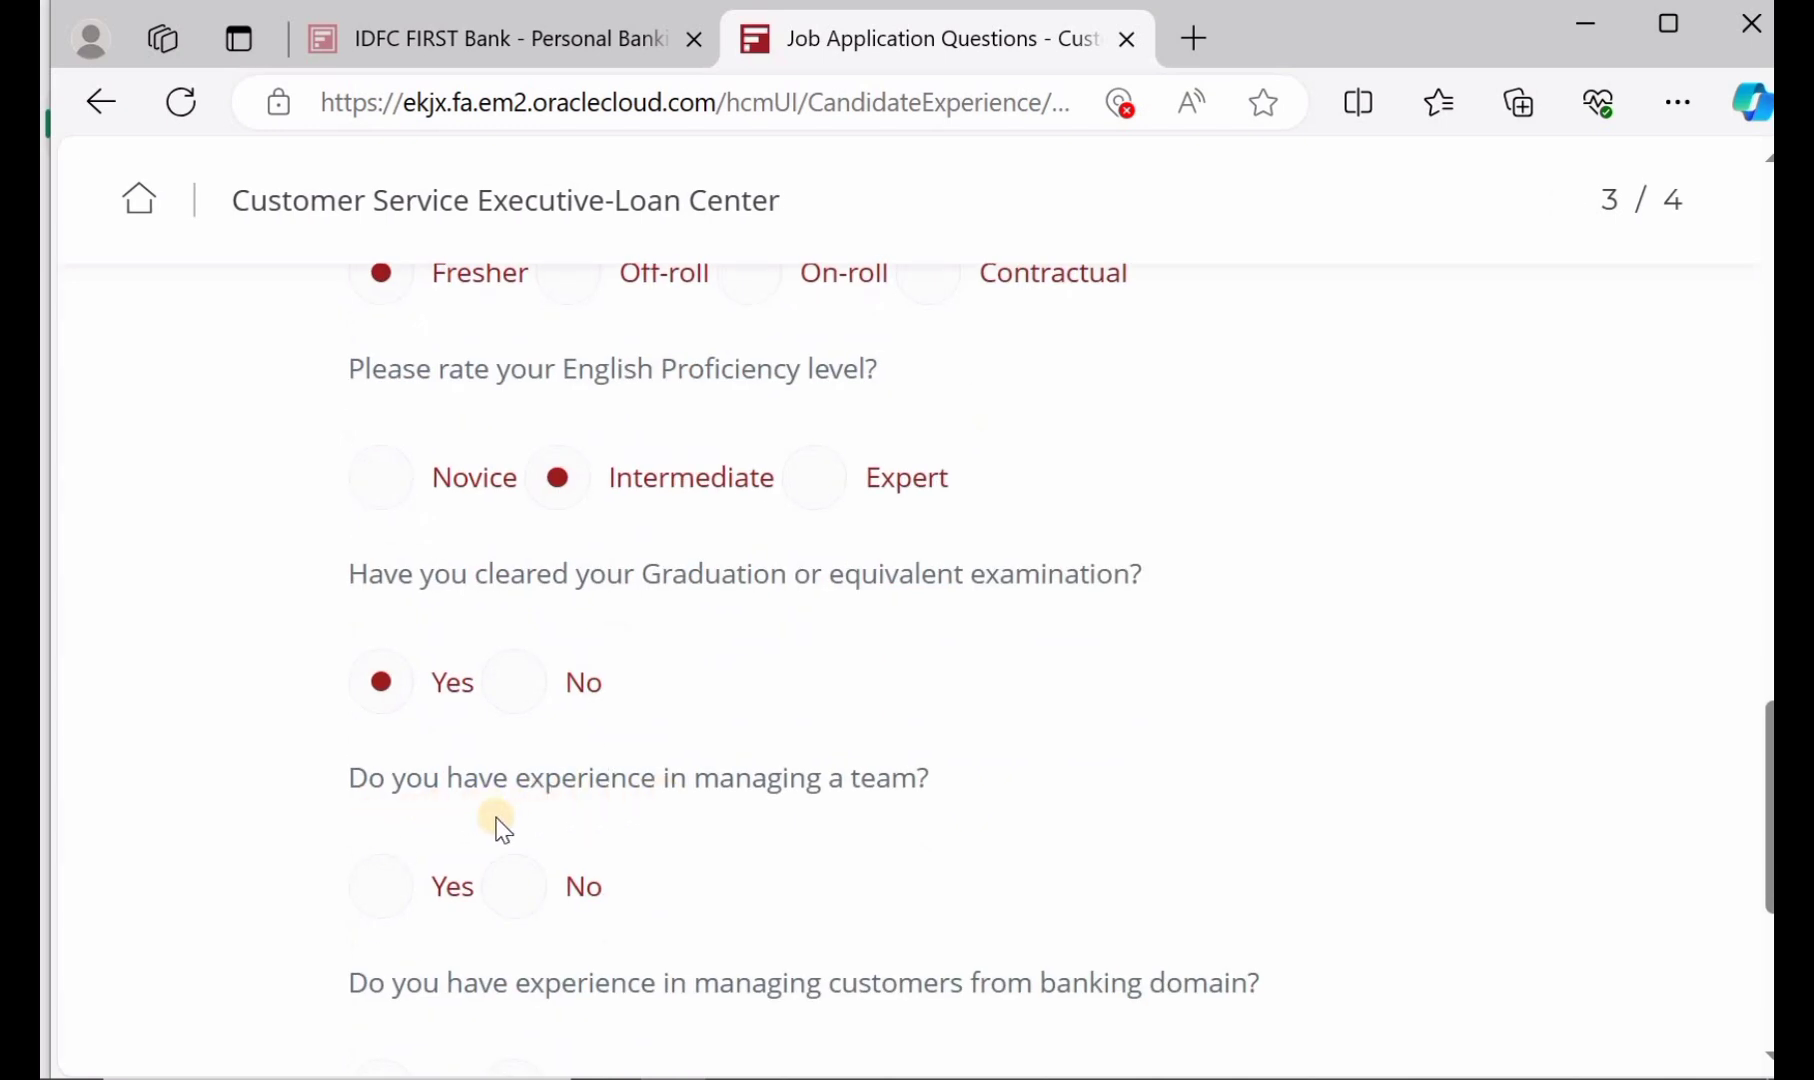
{"action": "left_click", "coordinate": [502, 897]}
{"action": "scroll", "coordinate": [502, 905], "scroll_direction": "down", "scroll_amount": 2}
{"action": "left_click", "coordinate": [505, 885]}
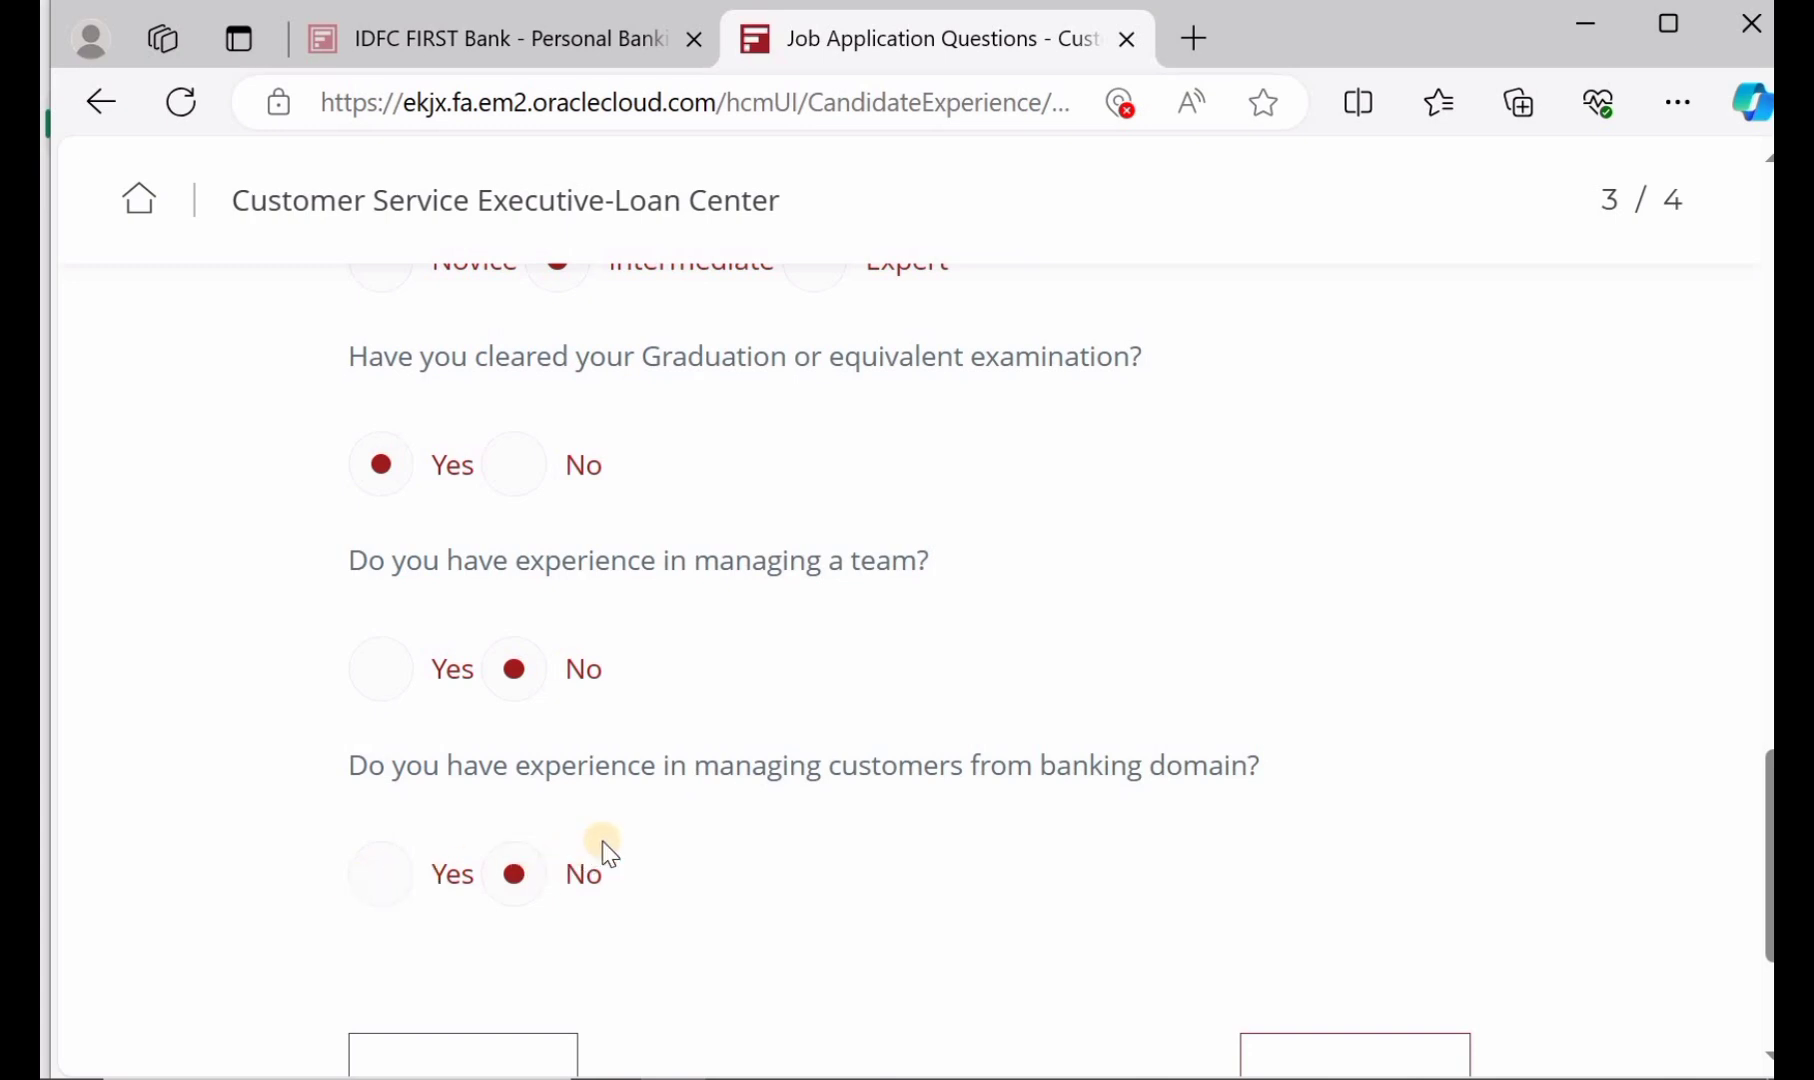
{"action": "scroll", "coordinate": [605, 851], "scroll_direction": "down", "scroll_amount": 1}
{"action": "left_click", "coordinate": [1328, 1010]}
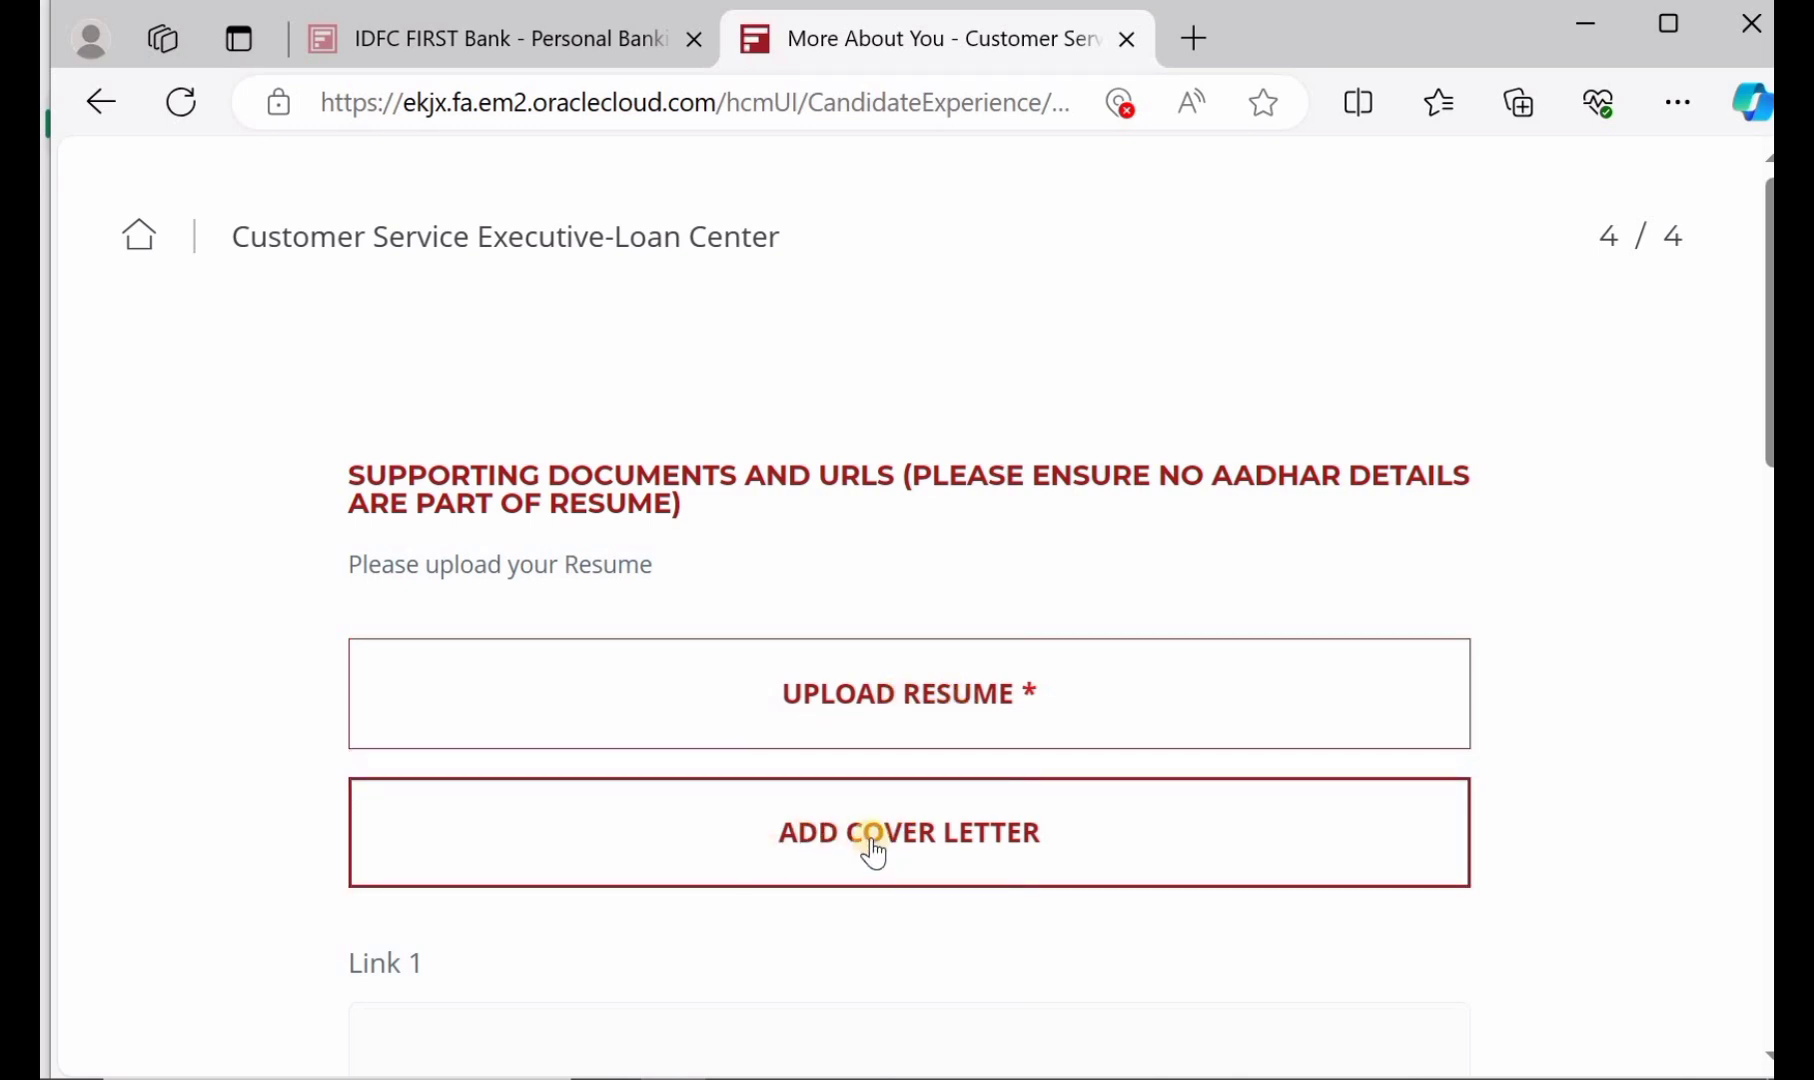
{"action": "scroll", "coordinate": [871, 850], "scroll_direction": "down", "scroll_amount": 1}
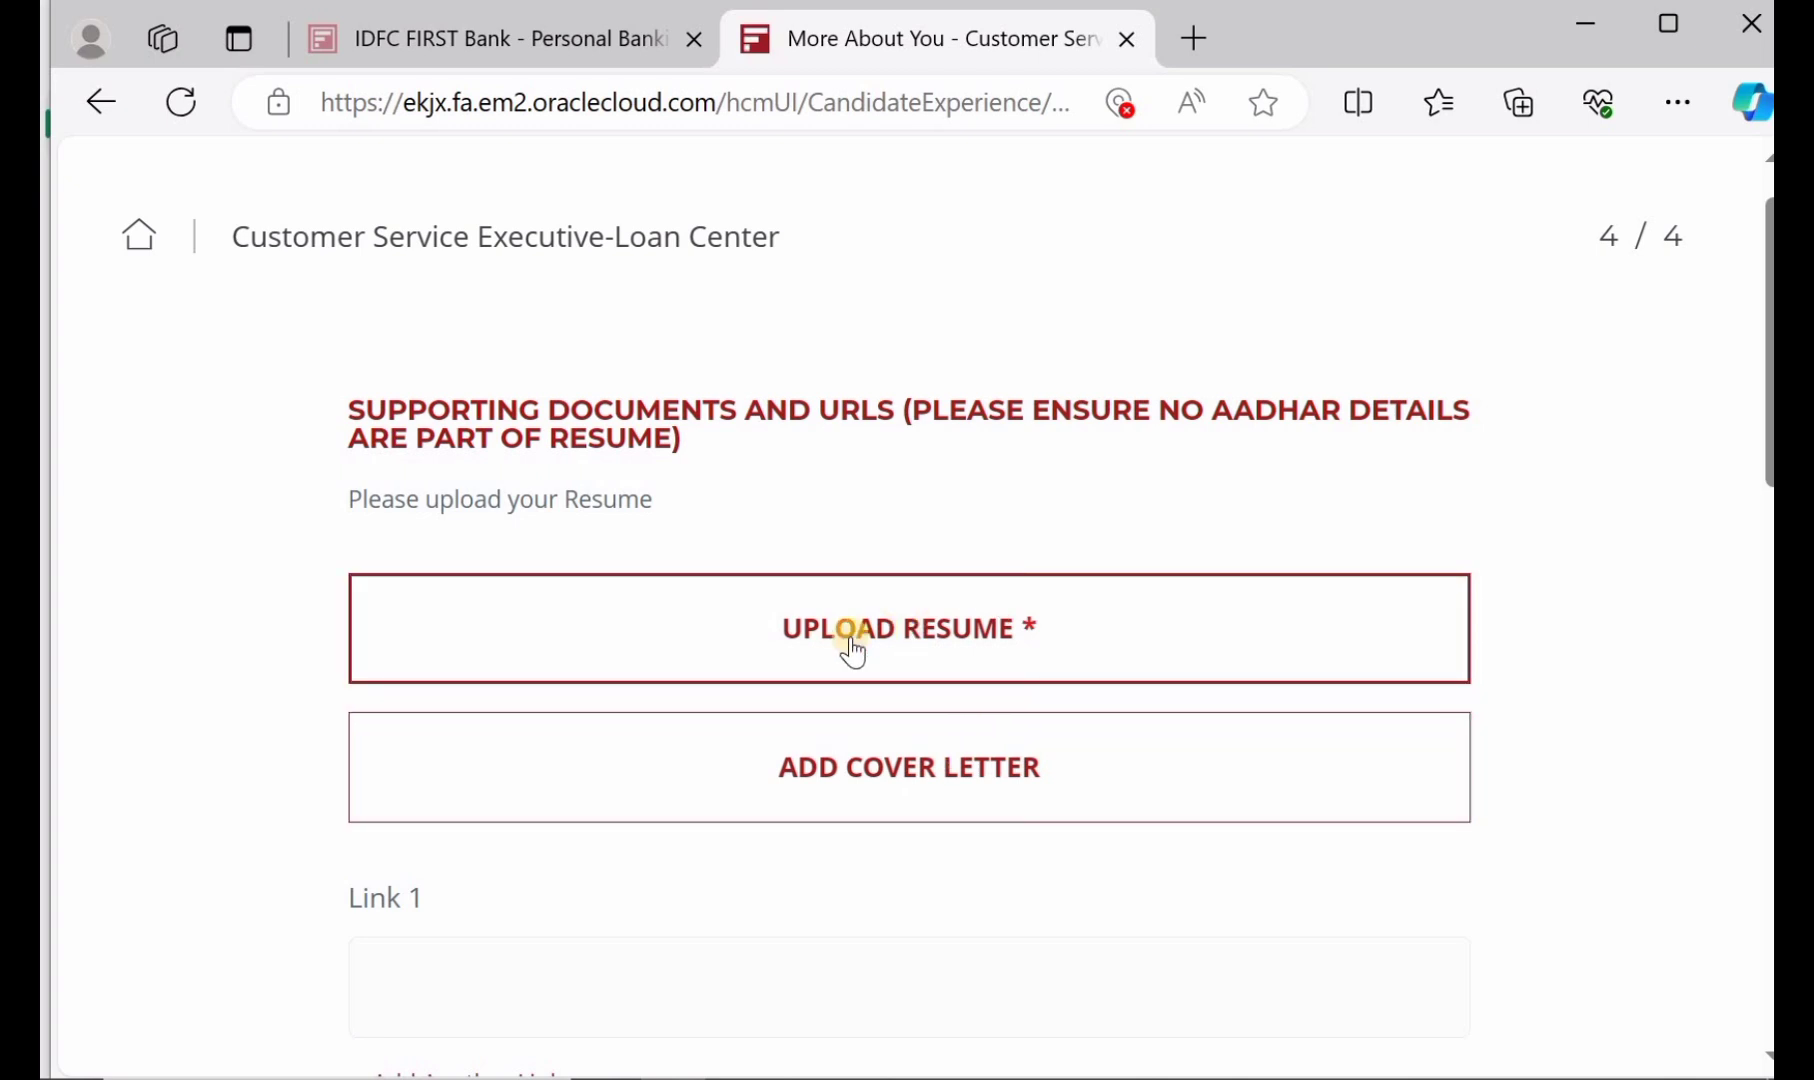
{"action": "scroll", "coordinate": [853, 652], "scroll_direction": "down", "scroll_amount": 4}
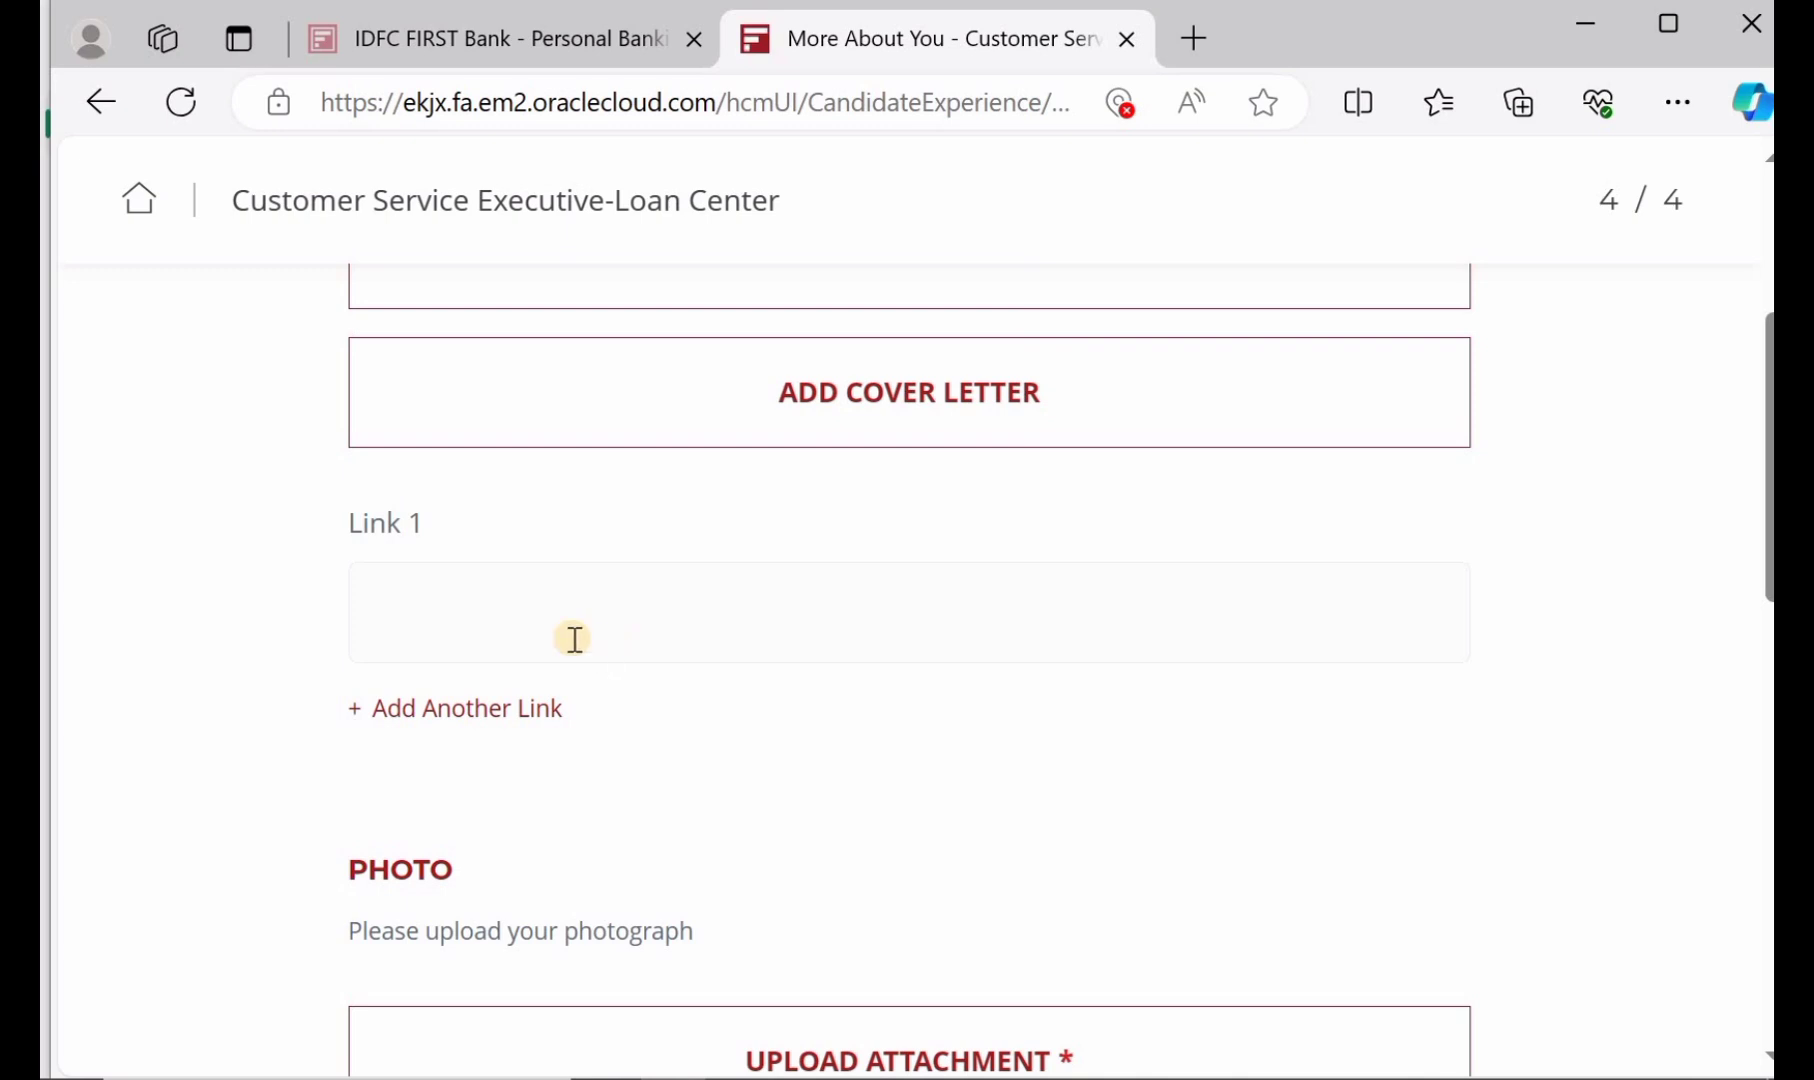
{"action": "scroll", "coordinate": [575, 640], "scroll_direction": "down", "scroll_amount": 3}
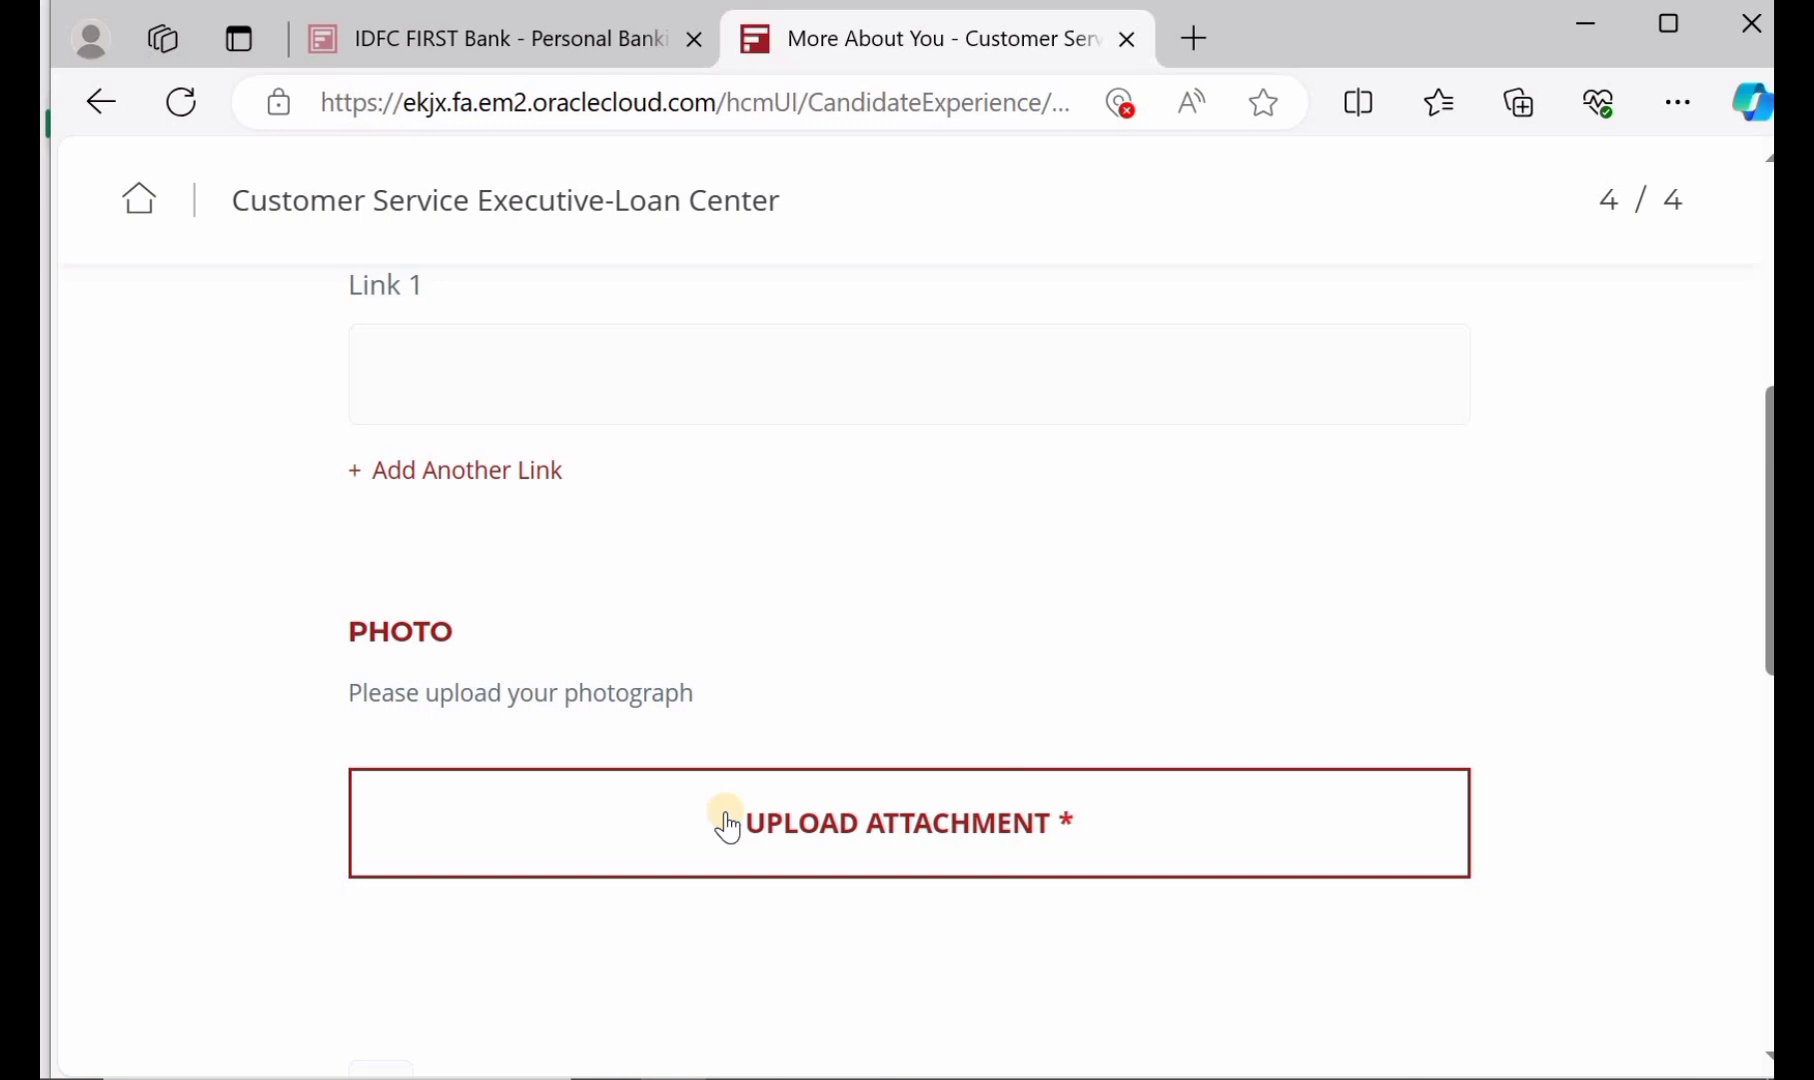
{"action": "scroll", "coordinate": [726, 826], "scroll_direction": "down", "scroll_amount": 1}
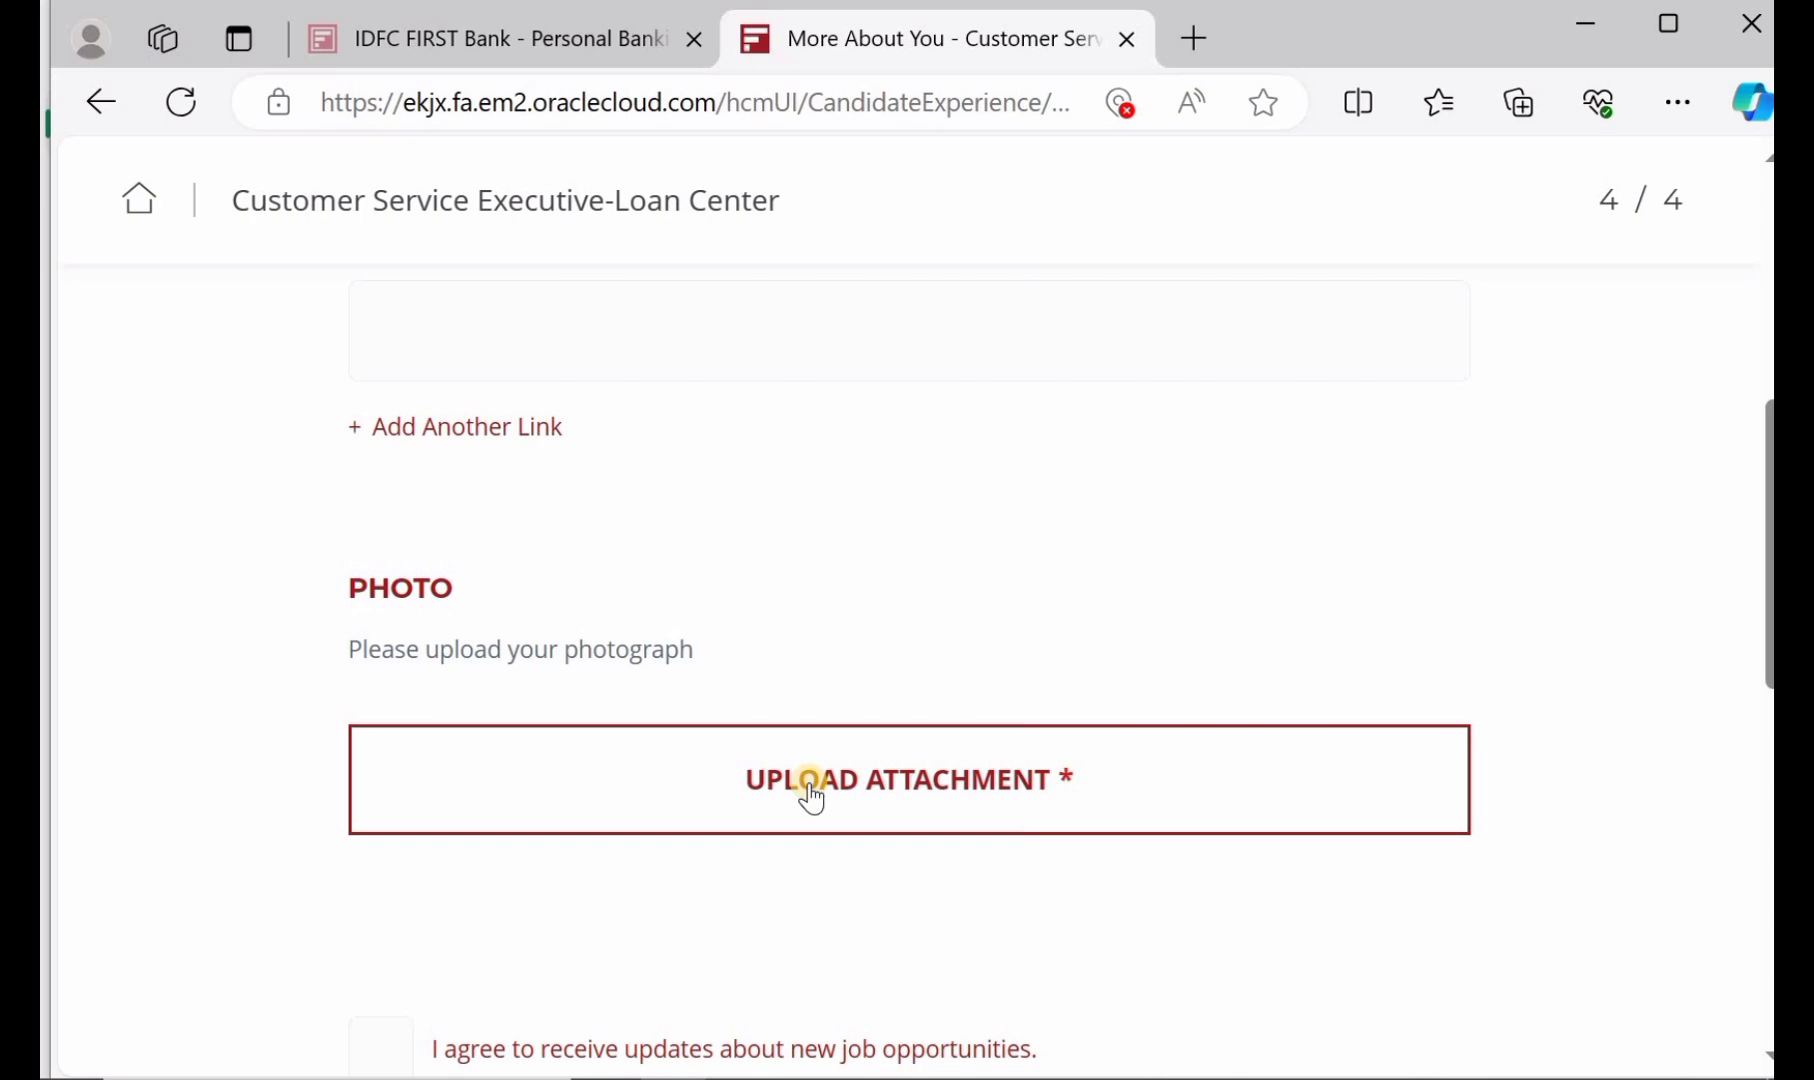
{"action": "scroll", "coordinate": [812, 798], "scroll_direction": "down", "scroll_amount": 3}
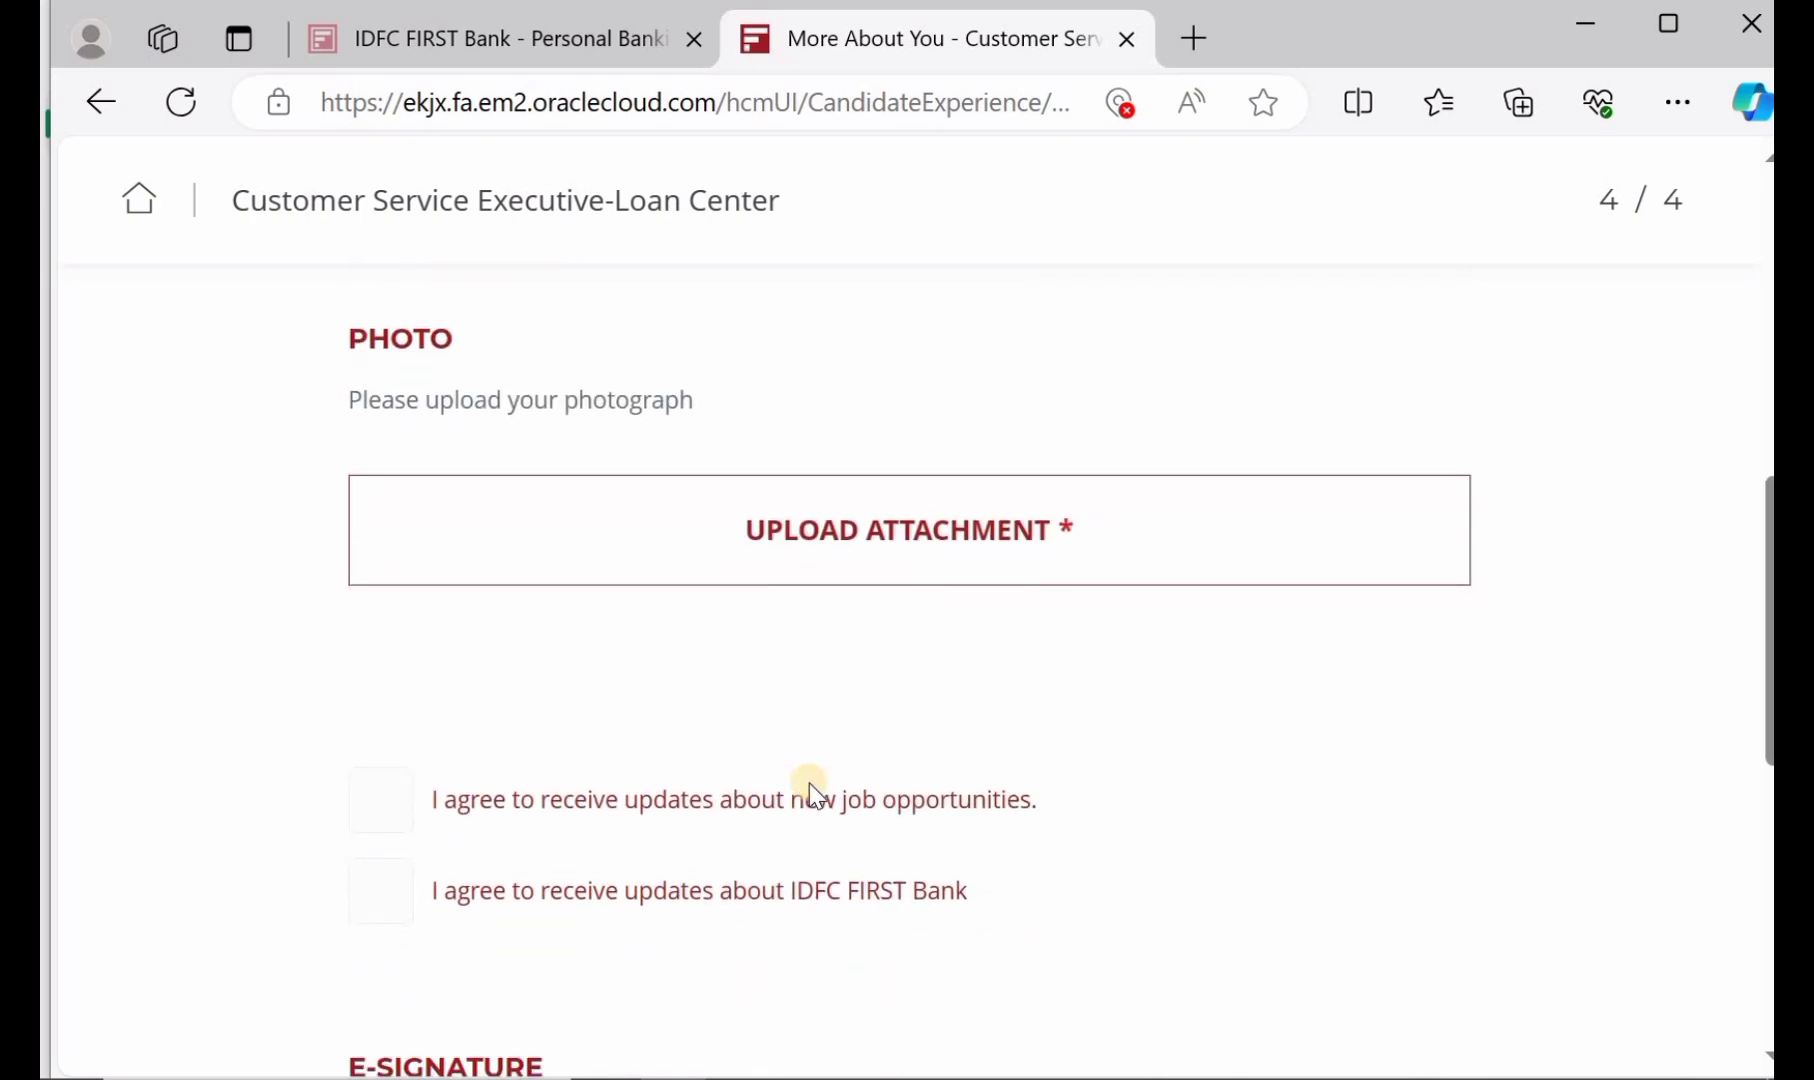
{"action": "scroll", "coordinate": [810, 795], "scroll_direction": "up", "scroll_amount": 1}
{"action": "scroll", "coordinate": [809, 789], "scroll_direction": "down", "scroll_amount": 2}
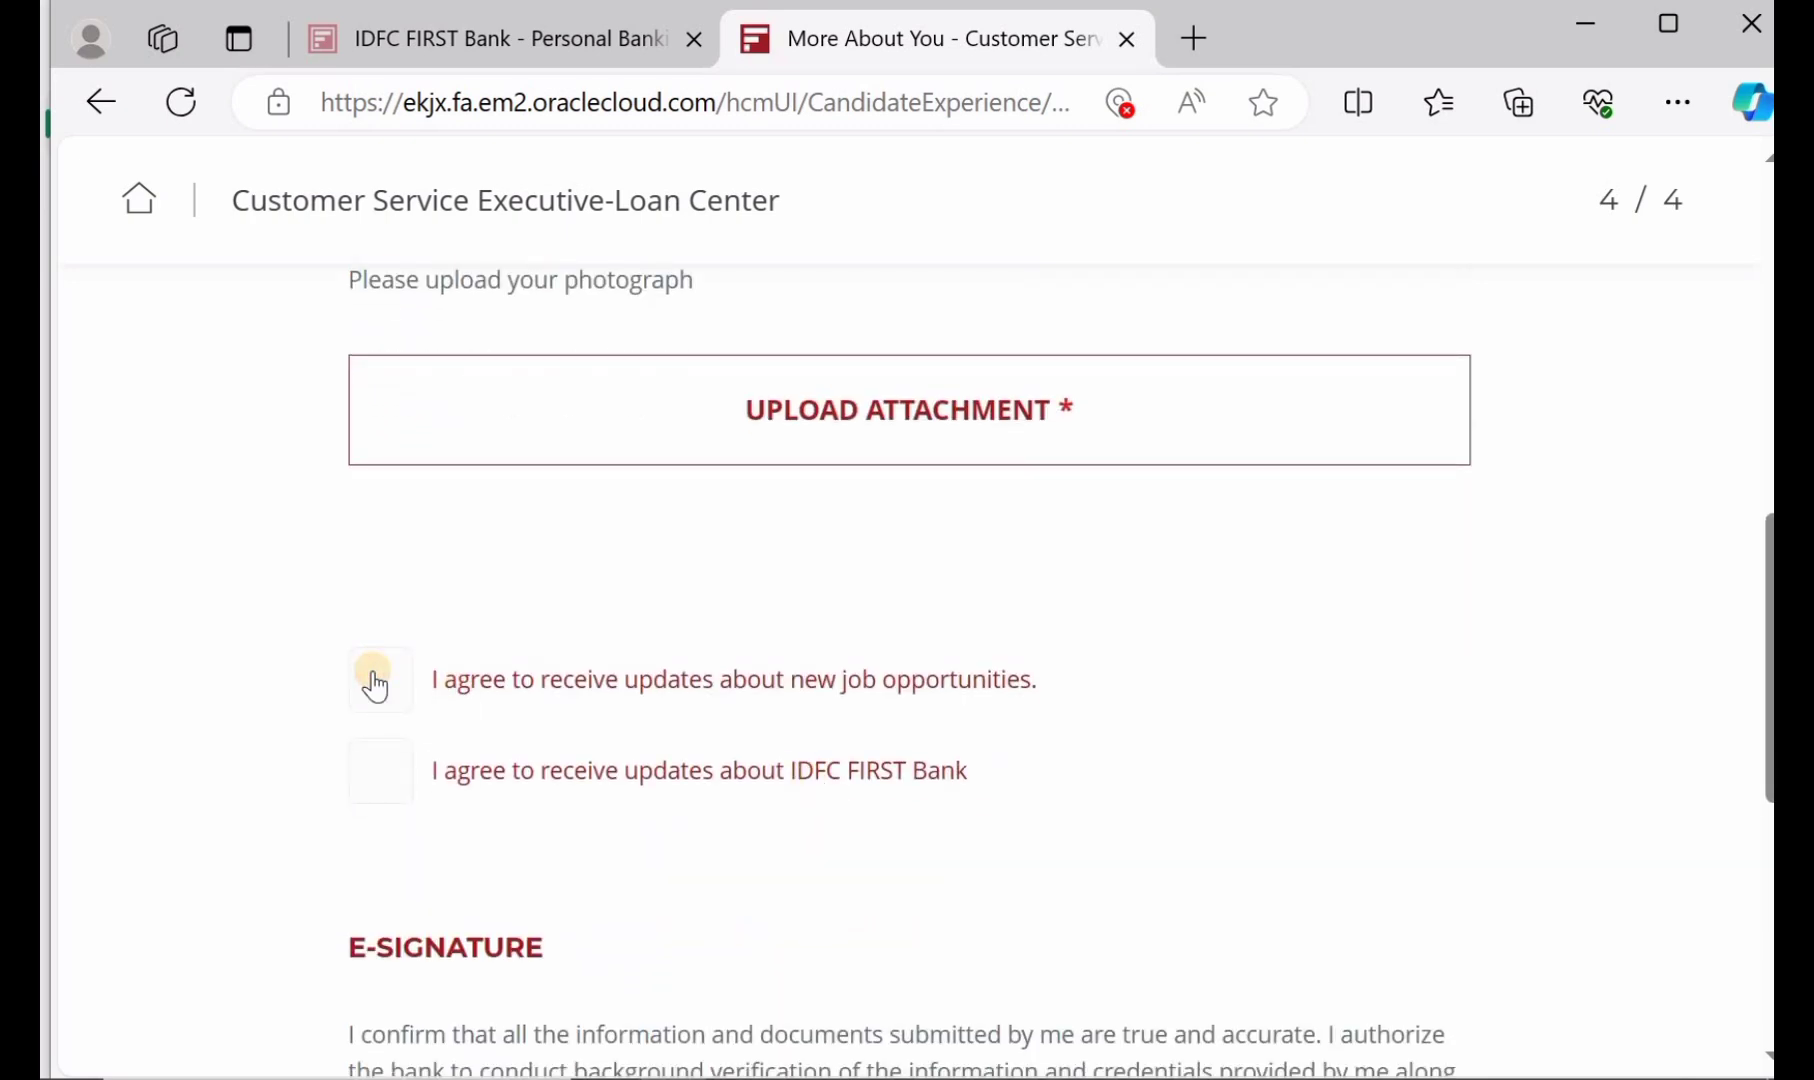
Agree to receive updates on new job opportunities and on IDFC FIRST Bank
{"action": "left_click", "coordinate": [375, 684]}
{"action": "left_click", "coordinate": [372, 778]}
{"action": "scroll", "coordinate": [368, 762], "scroll_direction": "down", "scroll_amount": 4}
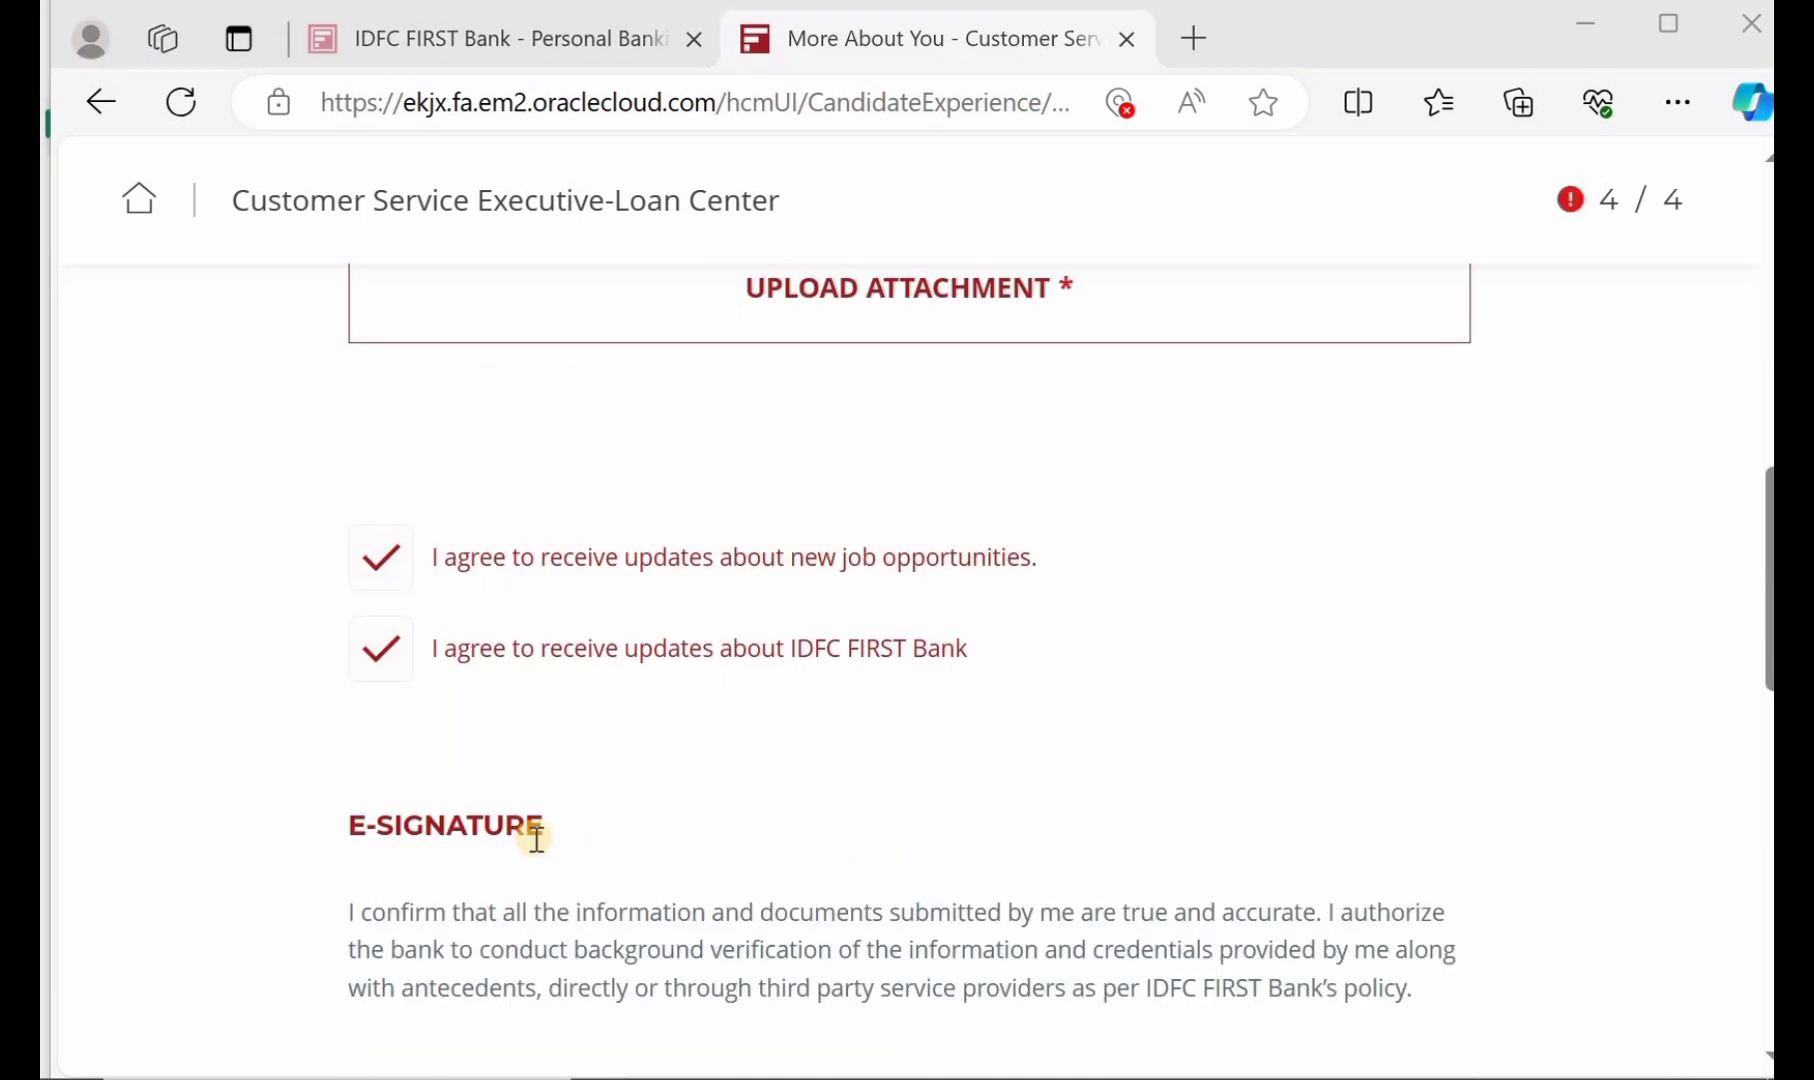
{"action": "scroll", "coordinate": [537, 838], "scroll_direction": "down", "scroll_amount": 7}
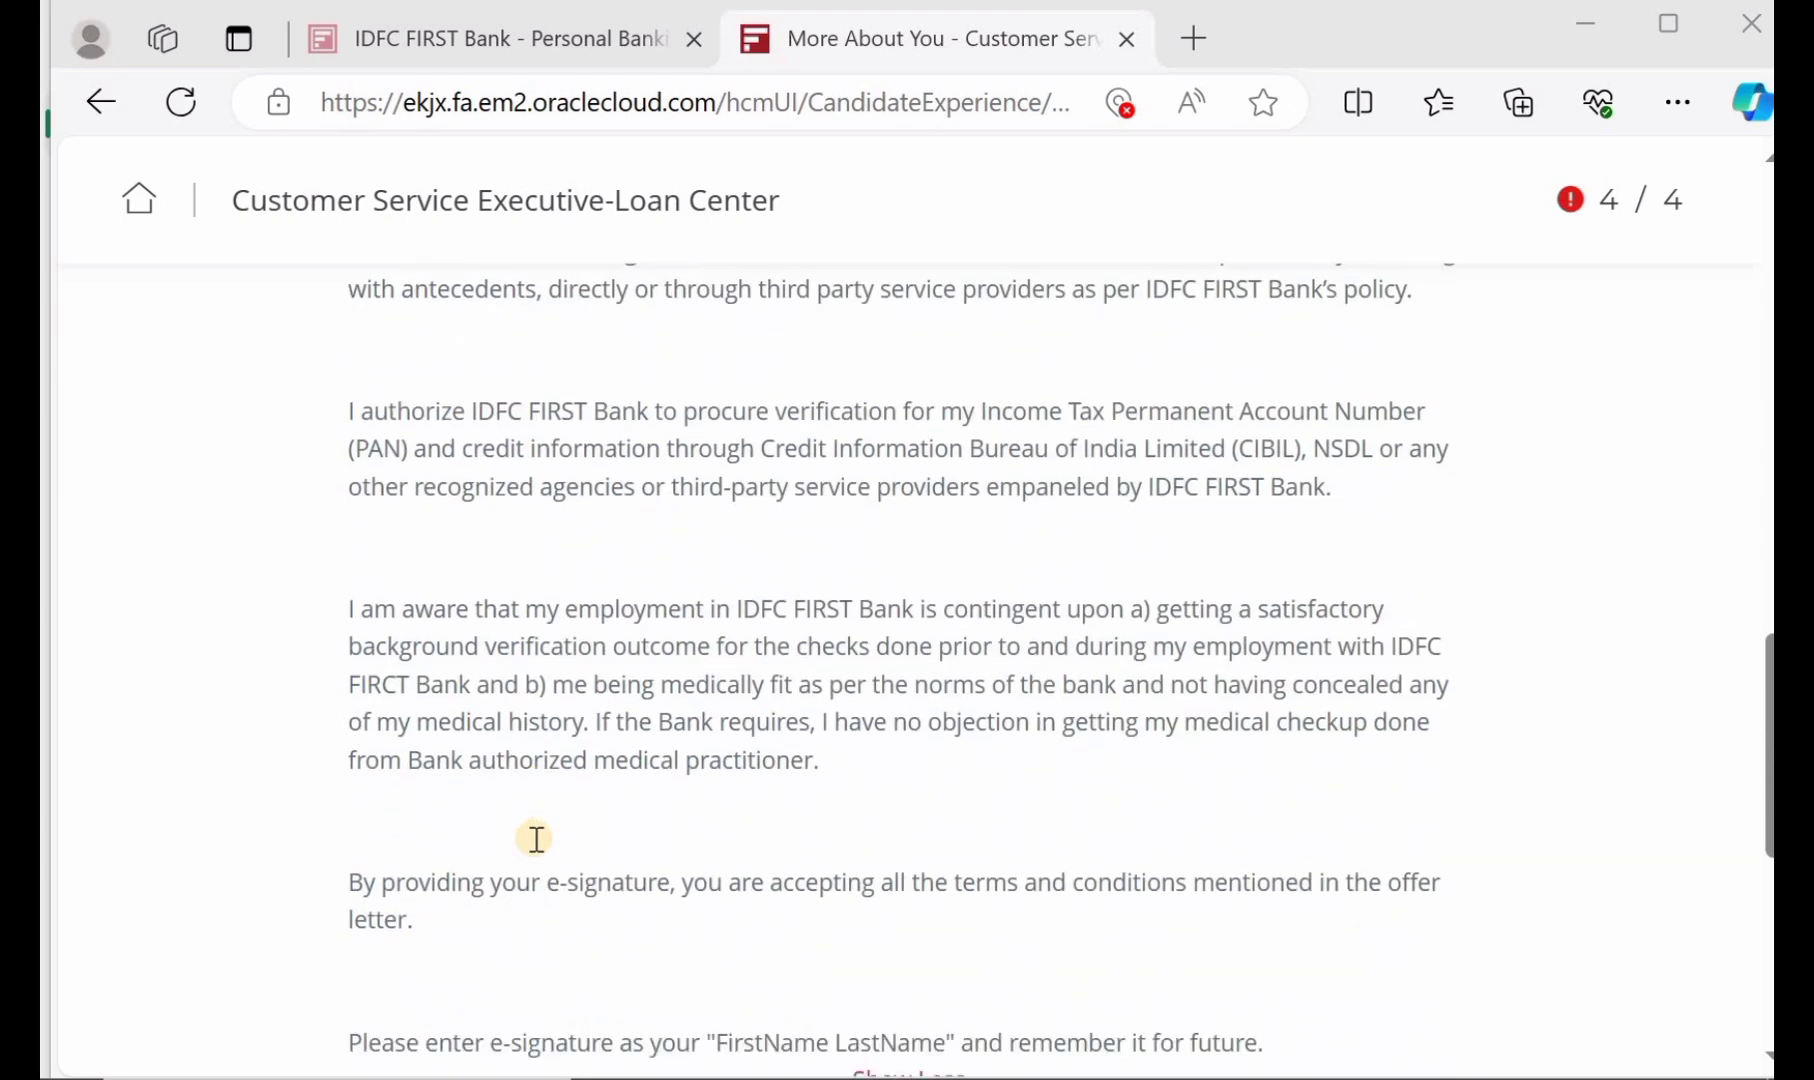
{"action": "scroll", "coordinate": [537, 838], "scroll_direction": "down", "scroll_amount": 5}
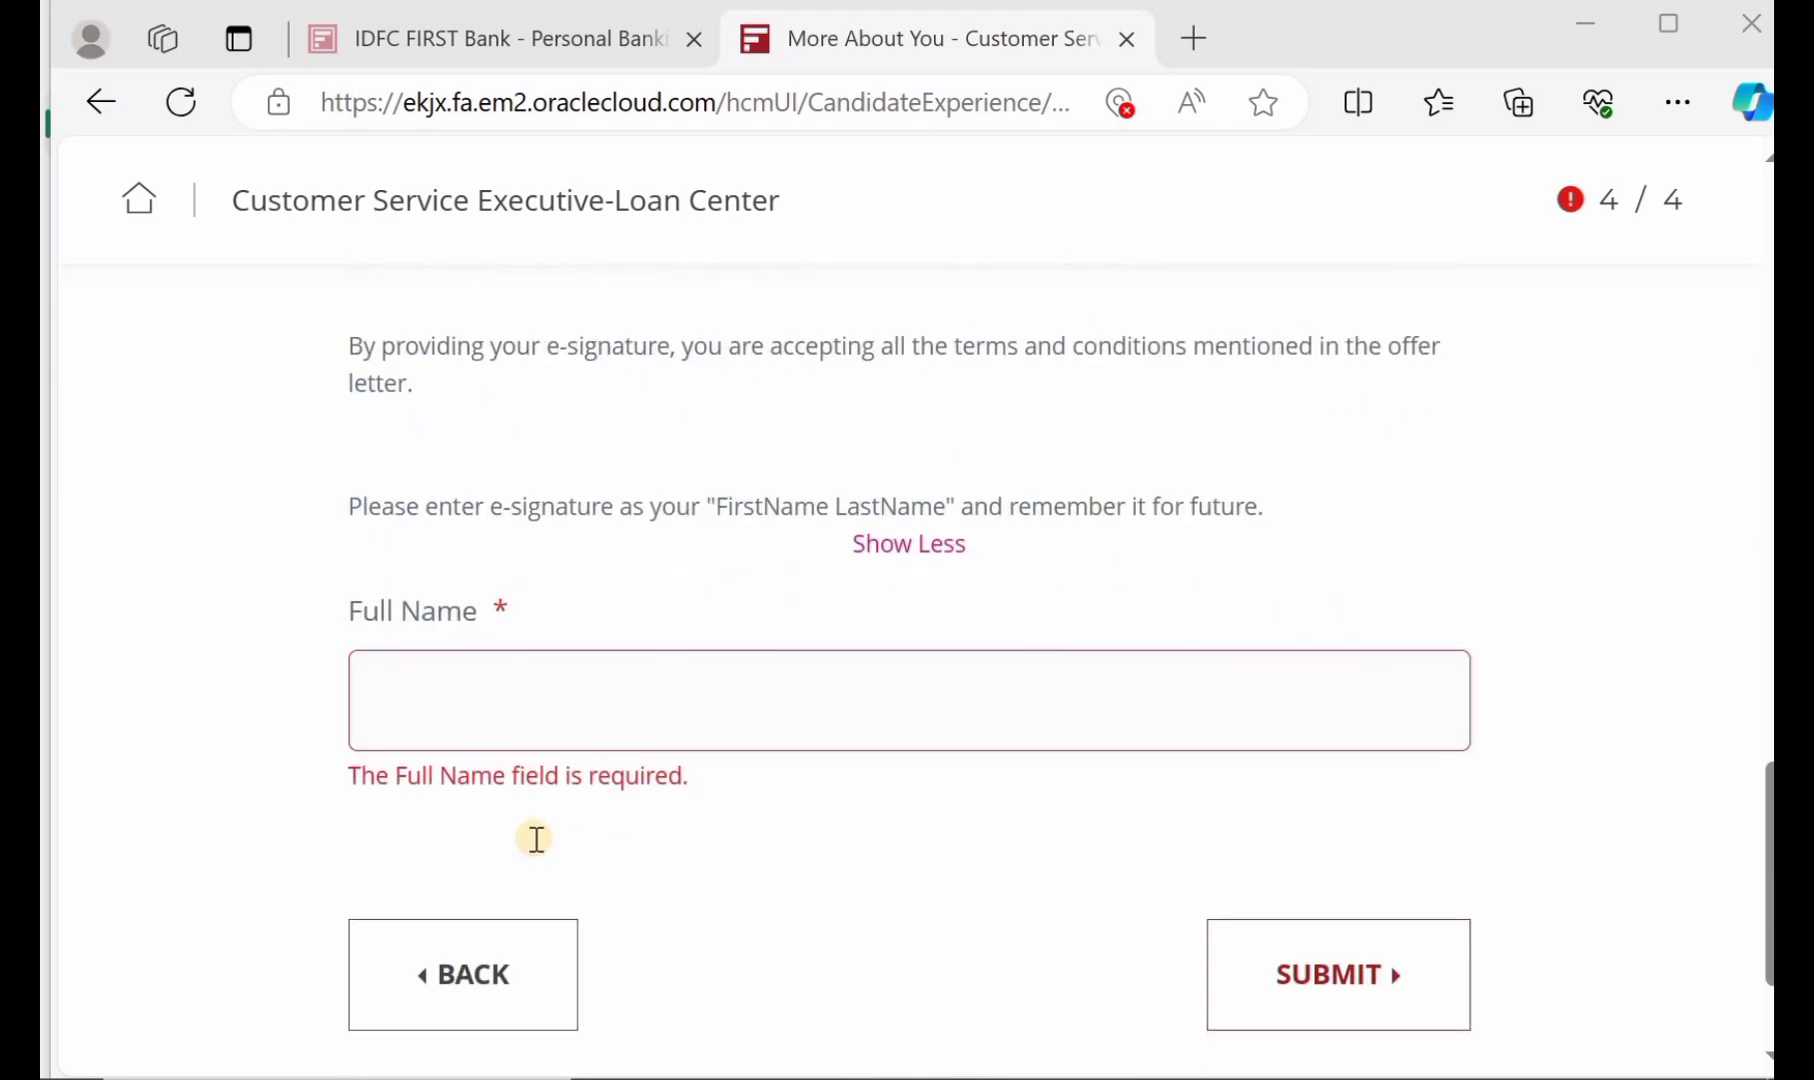
Sign the Full Name e-signature field with the applicant's name and submit the application
{"action": "left_click", "coordinate": [498, 698]}
{"action": "type", "text": "RAJEN"}
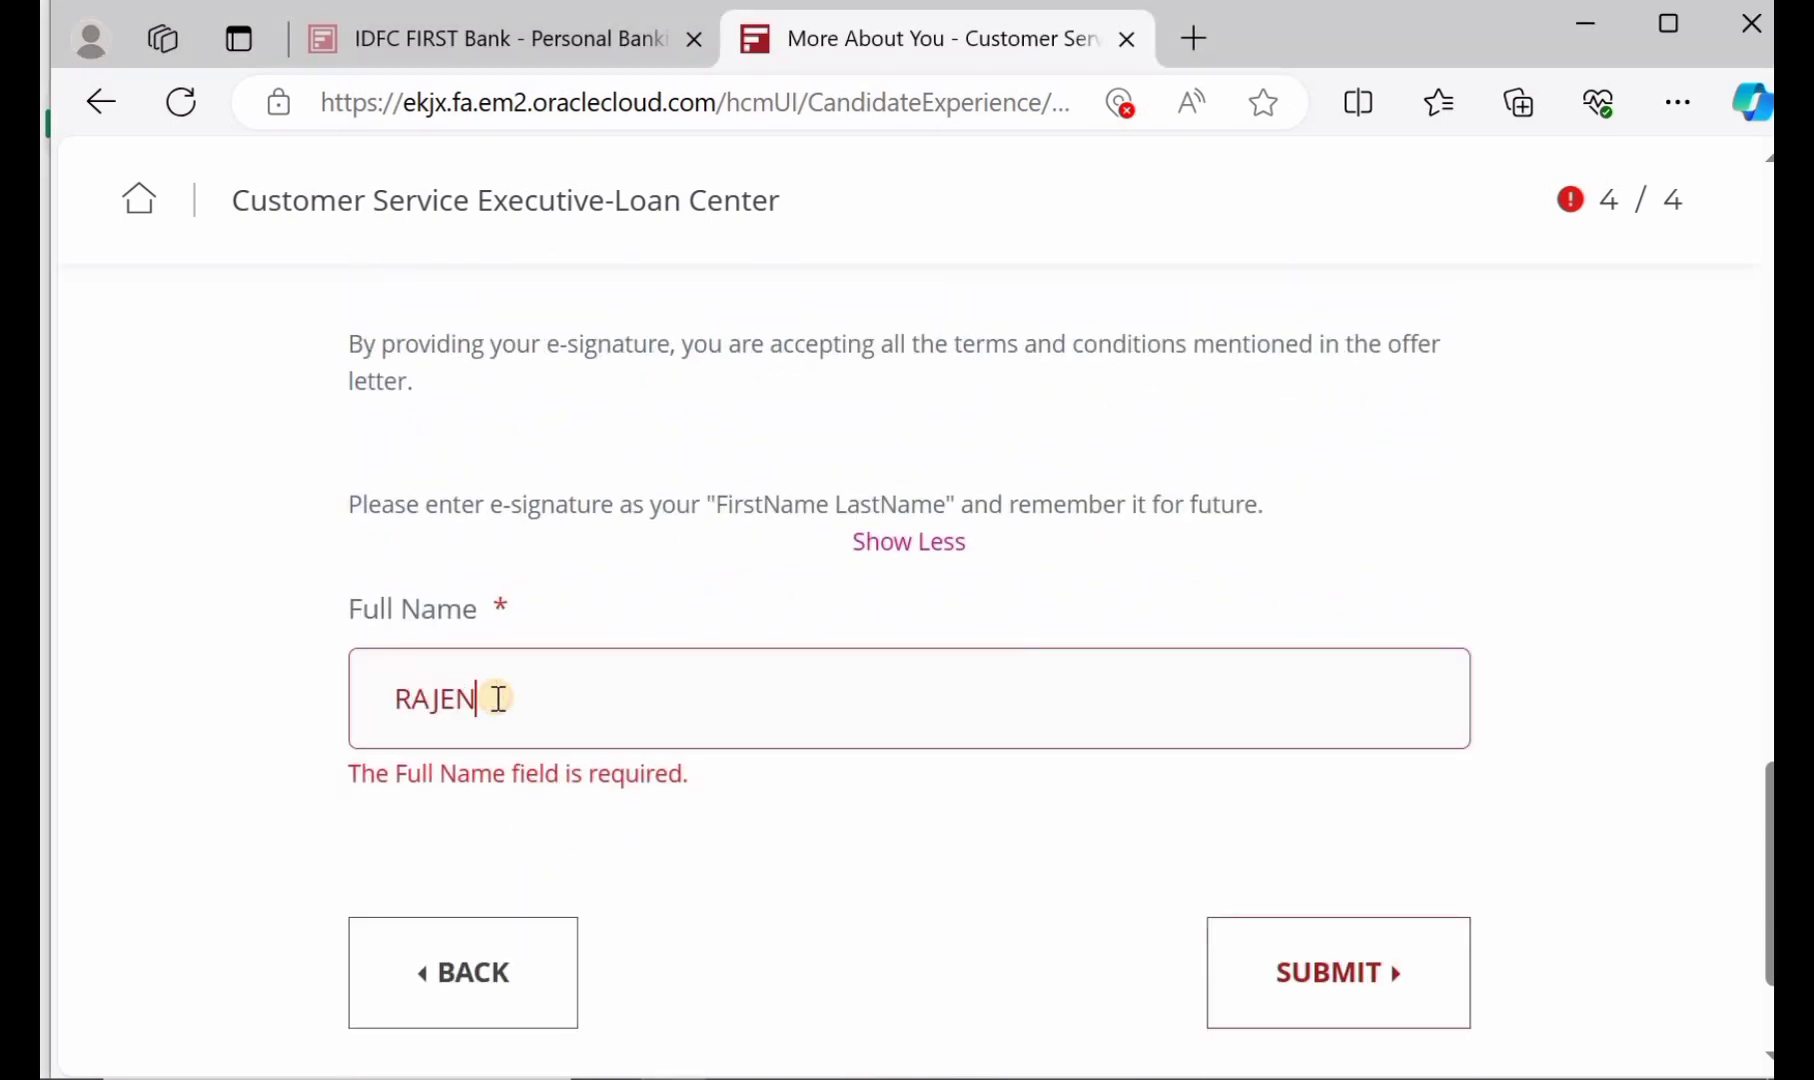
{"action": "type", "text": "DER"}
{"action": "scroll", "coordinate": [500, 700], "scroll_direction": "up", "scroll_amount": 13}
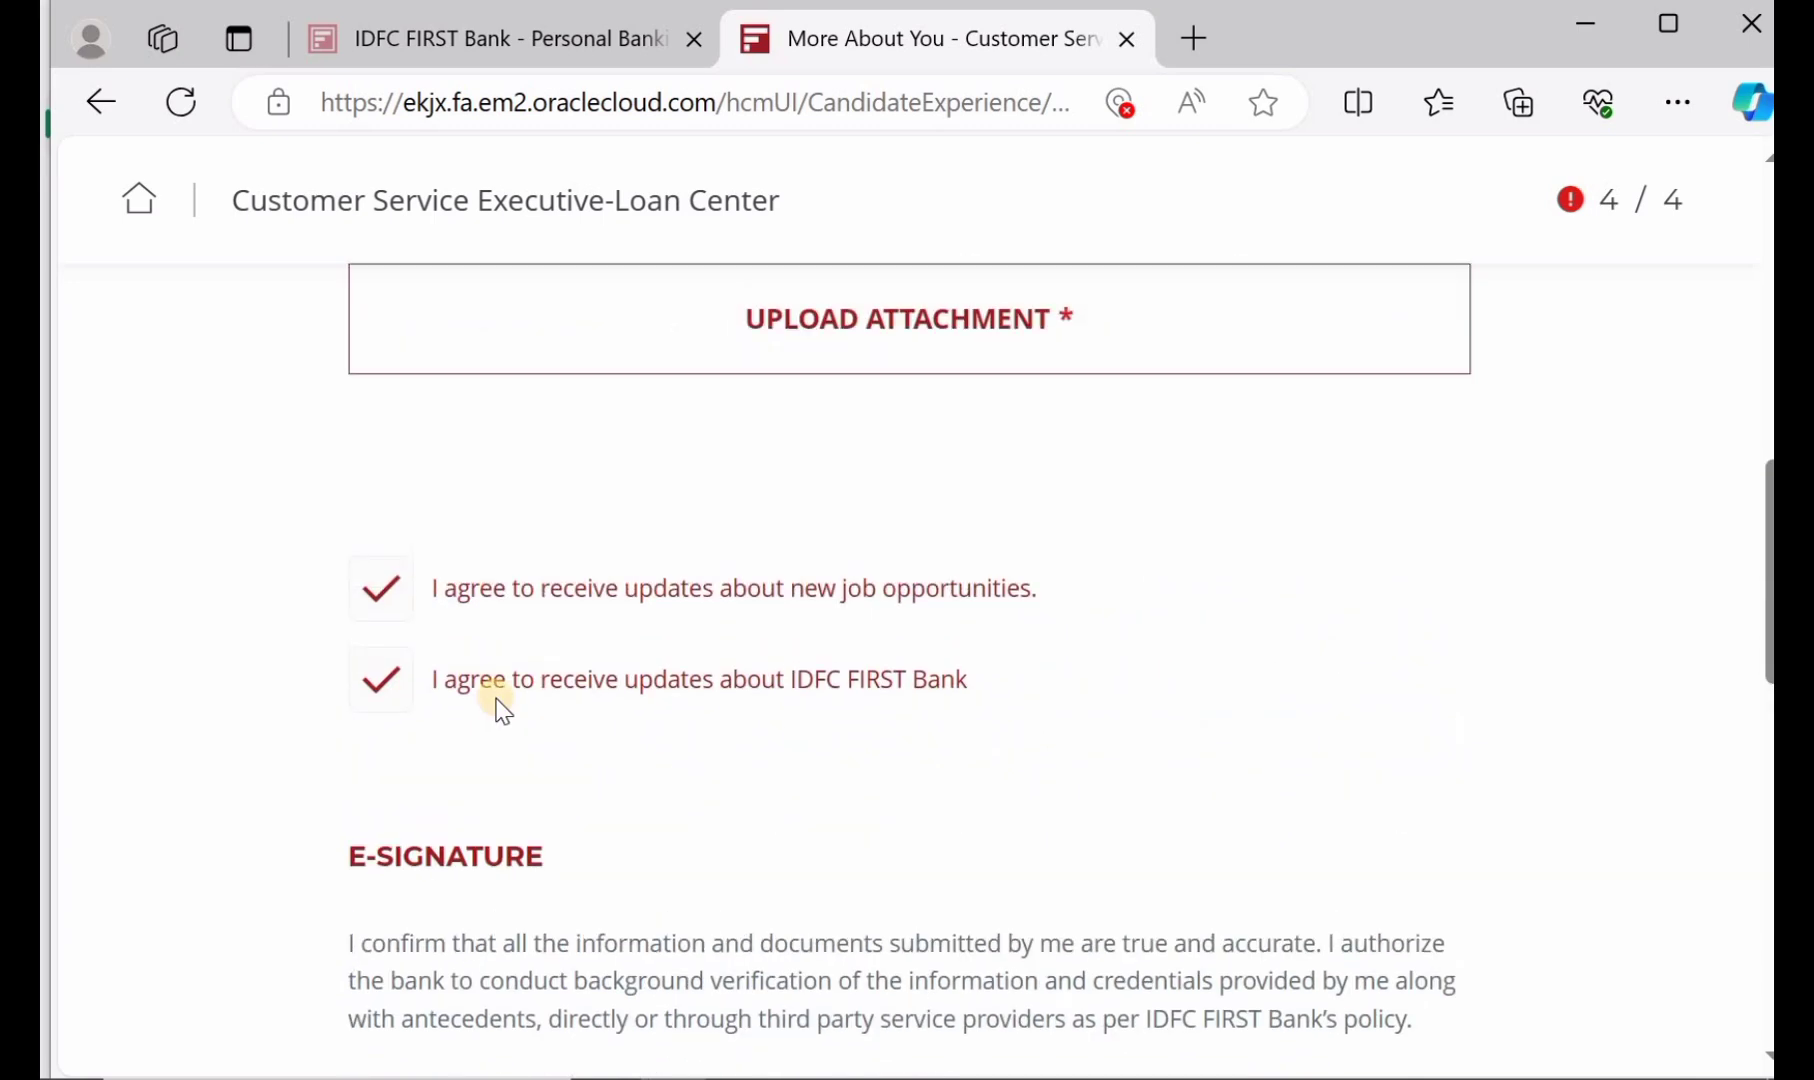
{"action": "scroll", "coordinate": [503, 710], "scroll_direction": "up", "scroll_amount": 4}
{"action": "scroll", "coordinate": [503, 710], "scroll_direction": "up", "scroll_amount": 5}
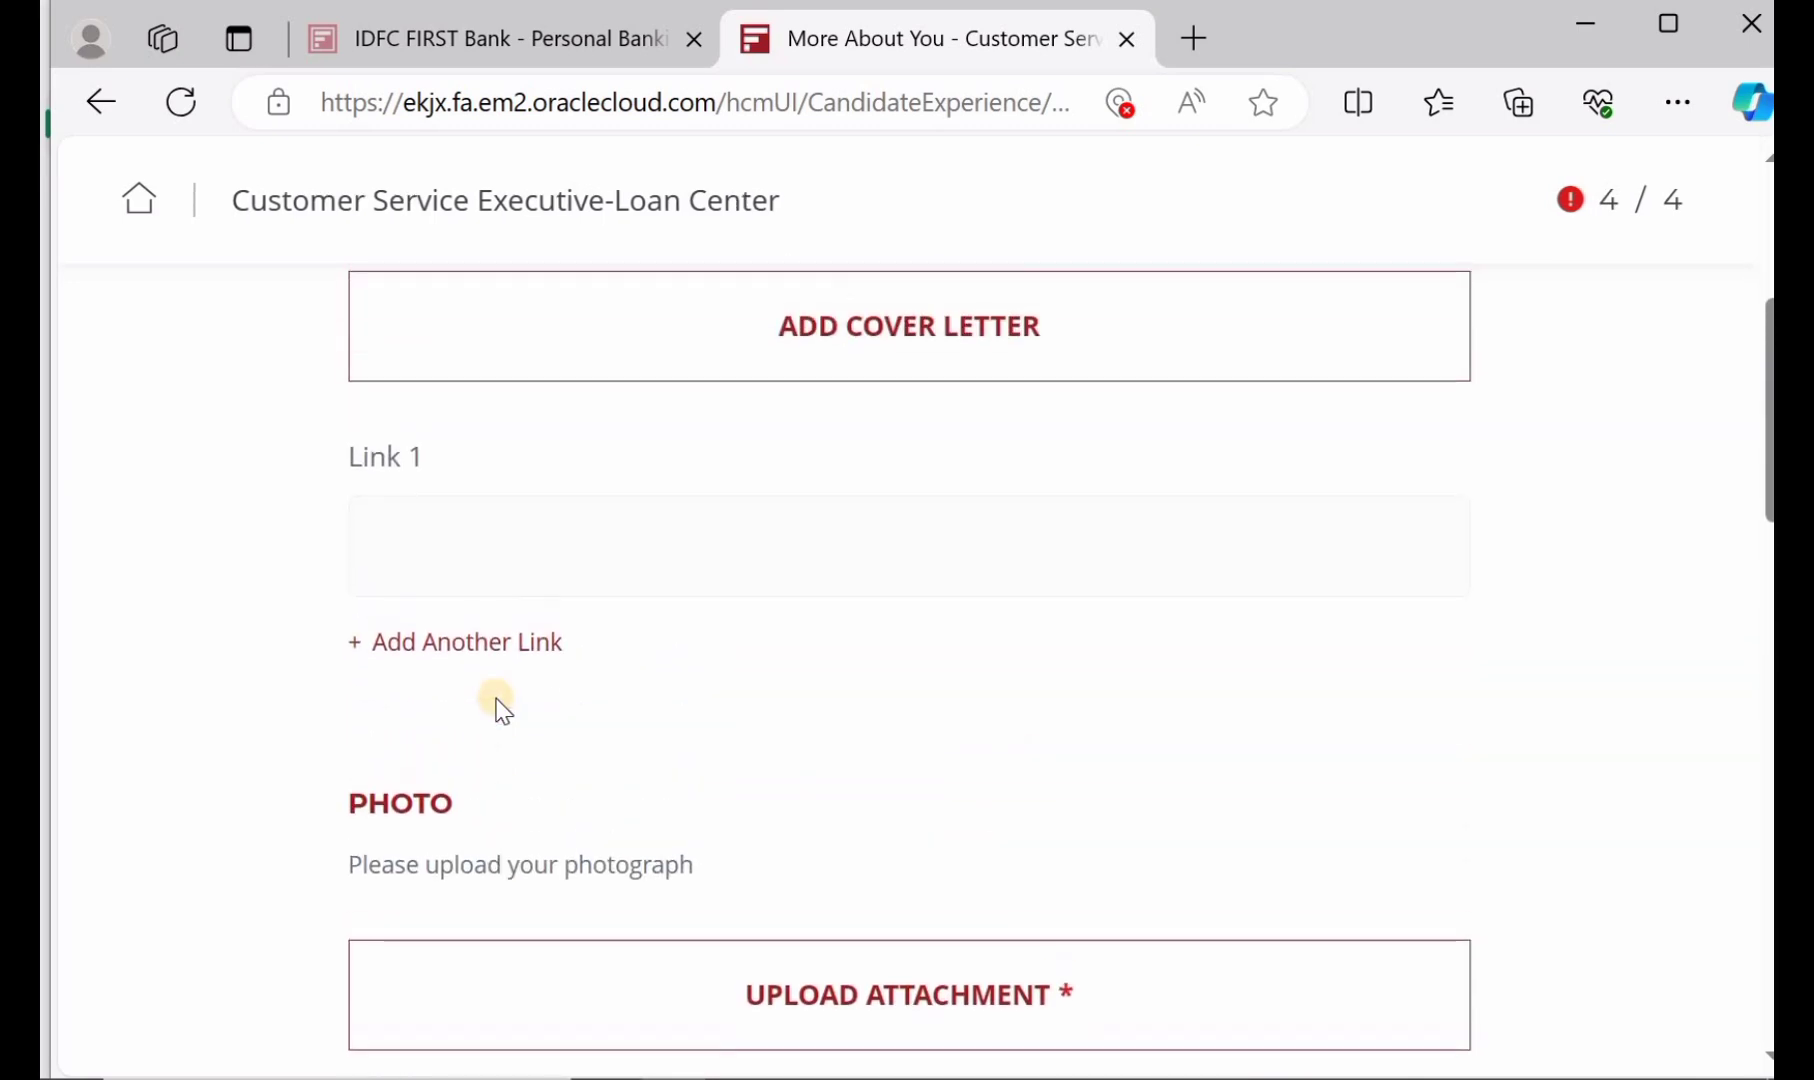
{"action": "scroll", "coordinate": [503, 710], "scroll_direction": "down", "scroll_amount": 20}
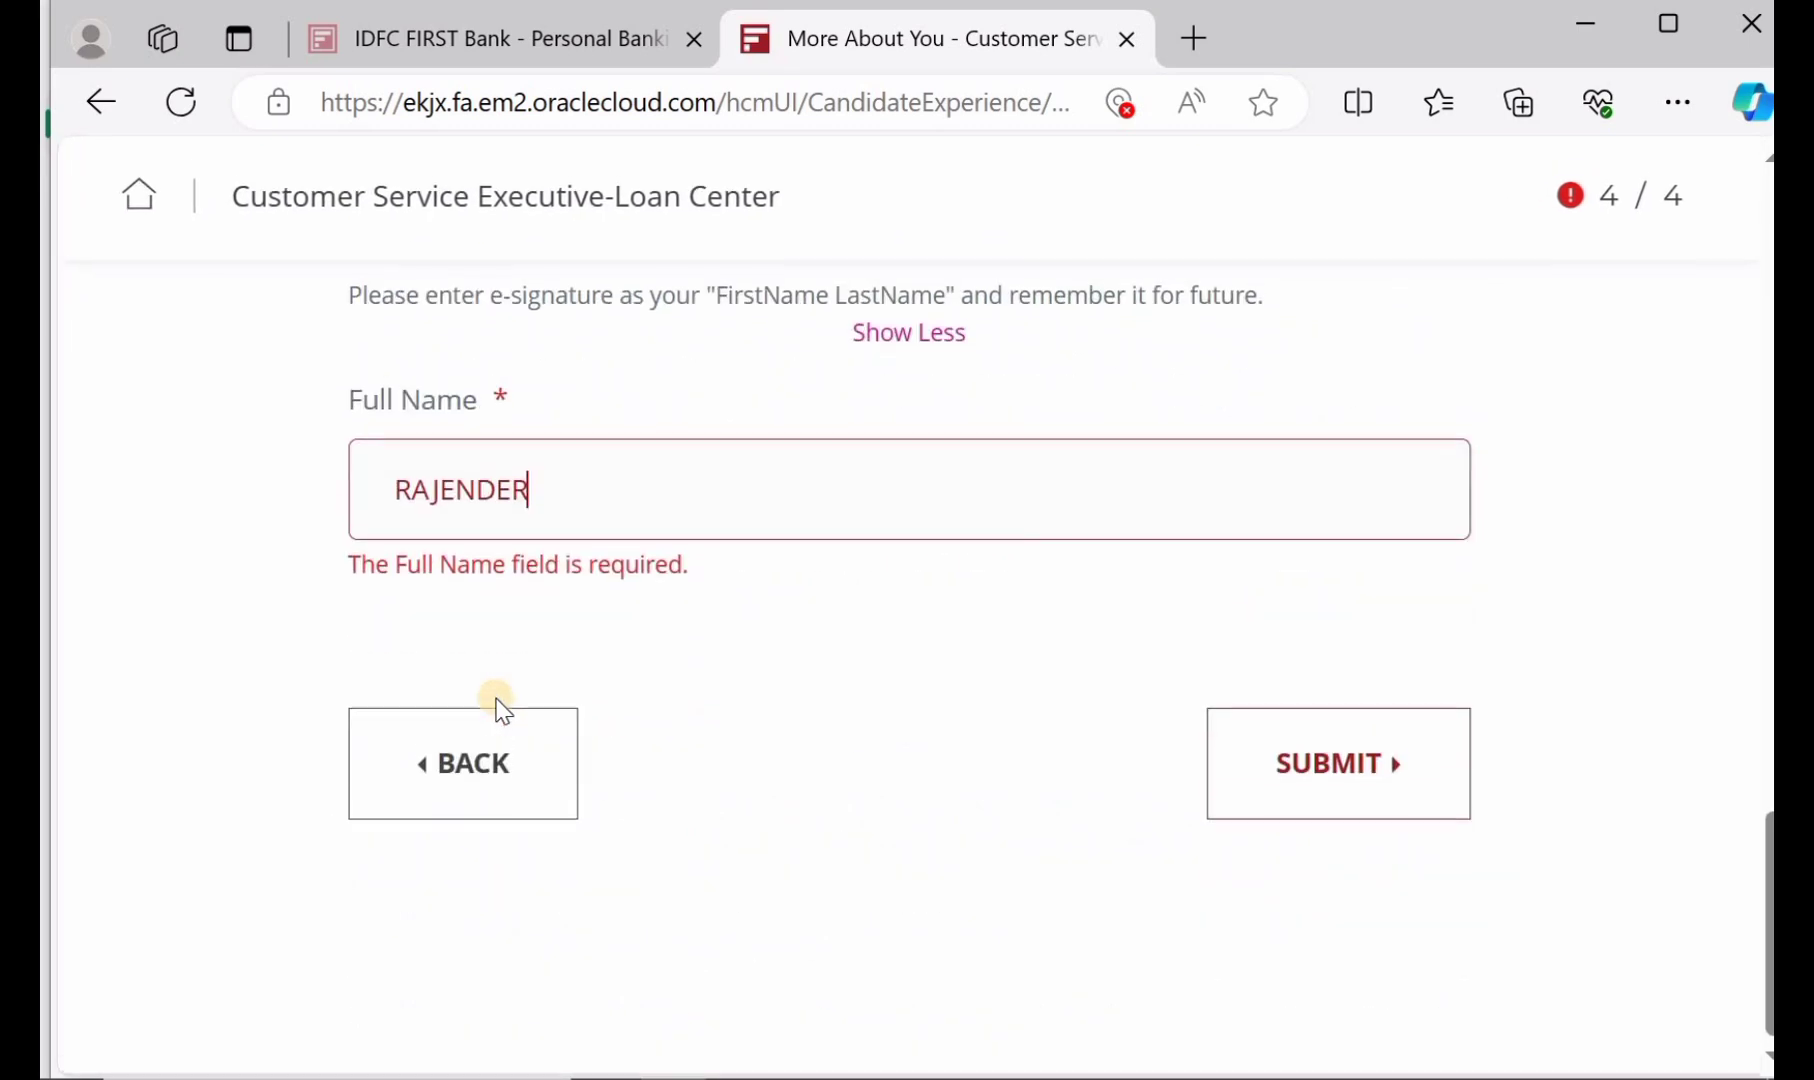
{"action": "left_click", "coordinate": [1340, 783]}
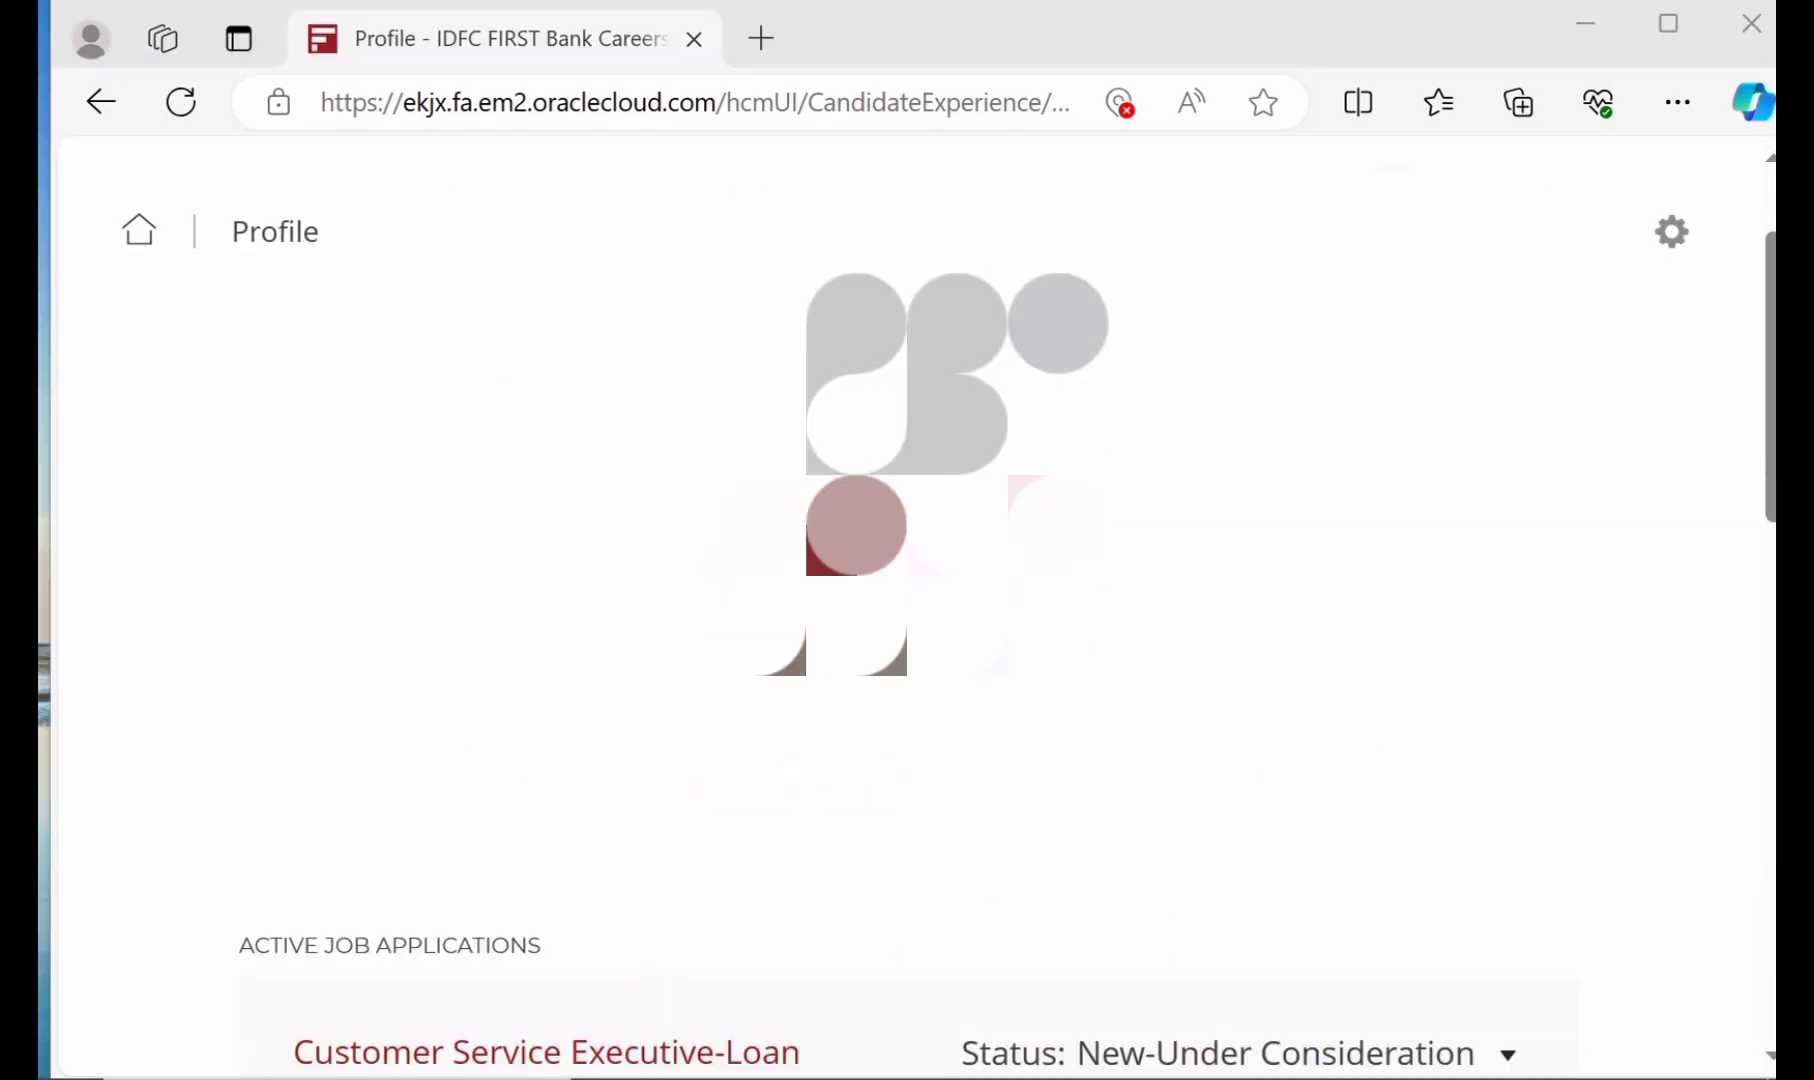
{"action": "scroll", "coordinate": [910, 620], "scroll_direction": "down", "scroll_amount": 3}
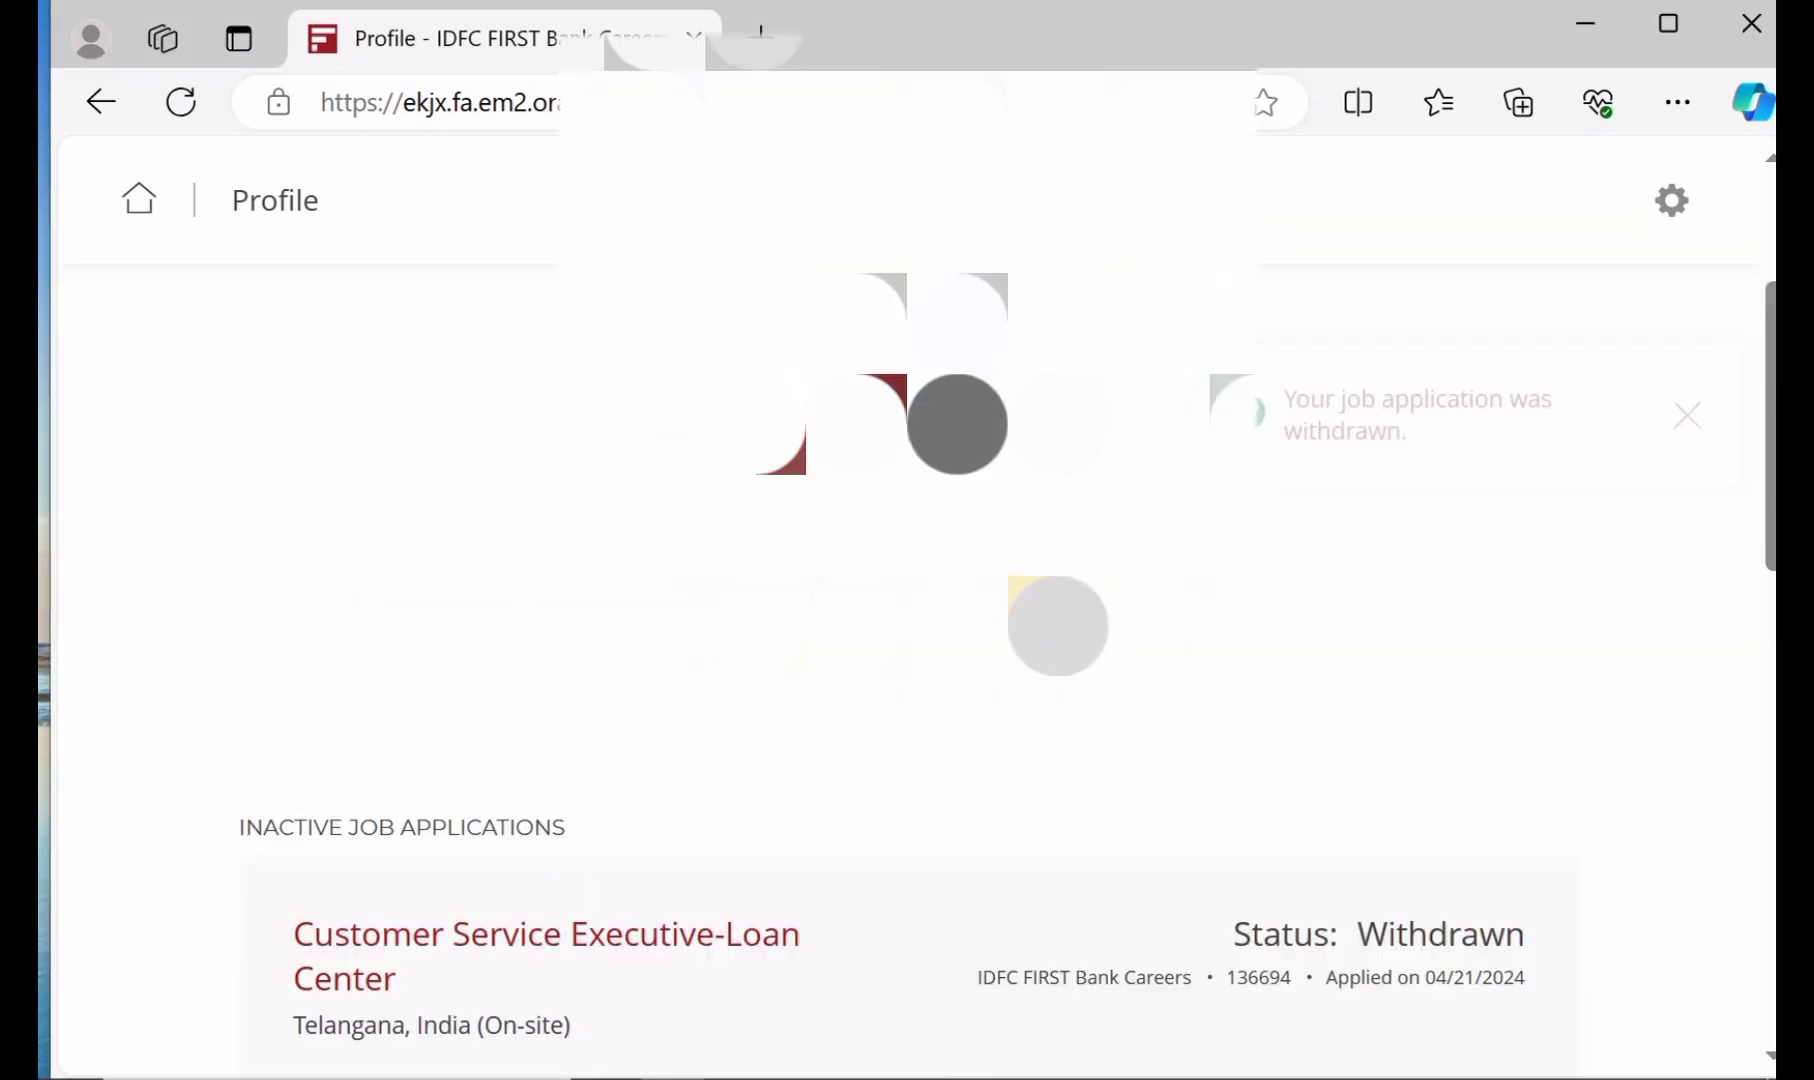
{"action": "scroll", "coordinate": [593, 783], "scroll_direction": "down", "scroll_amount": 1}
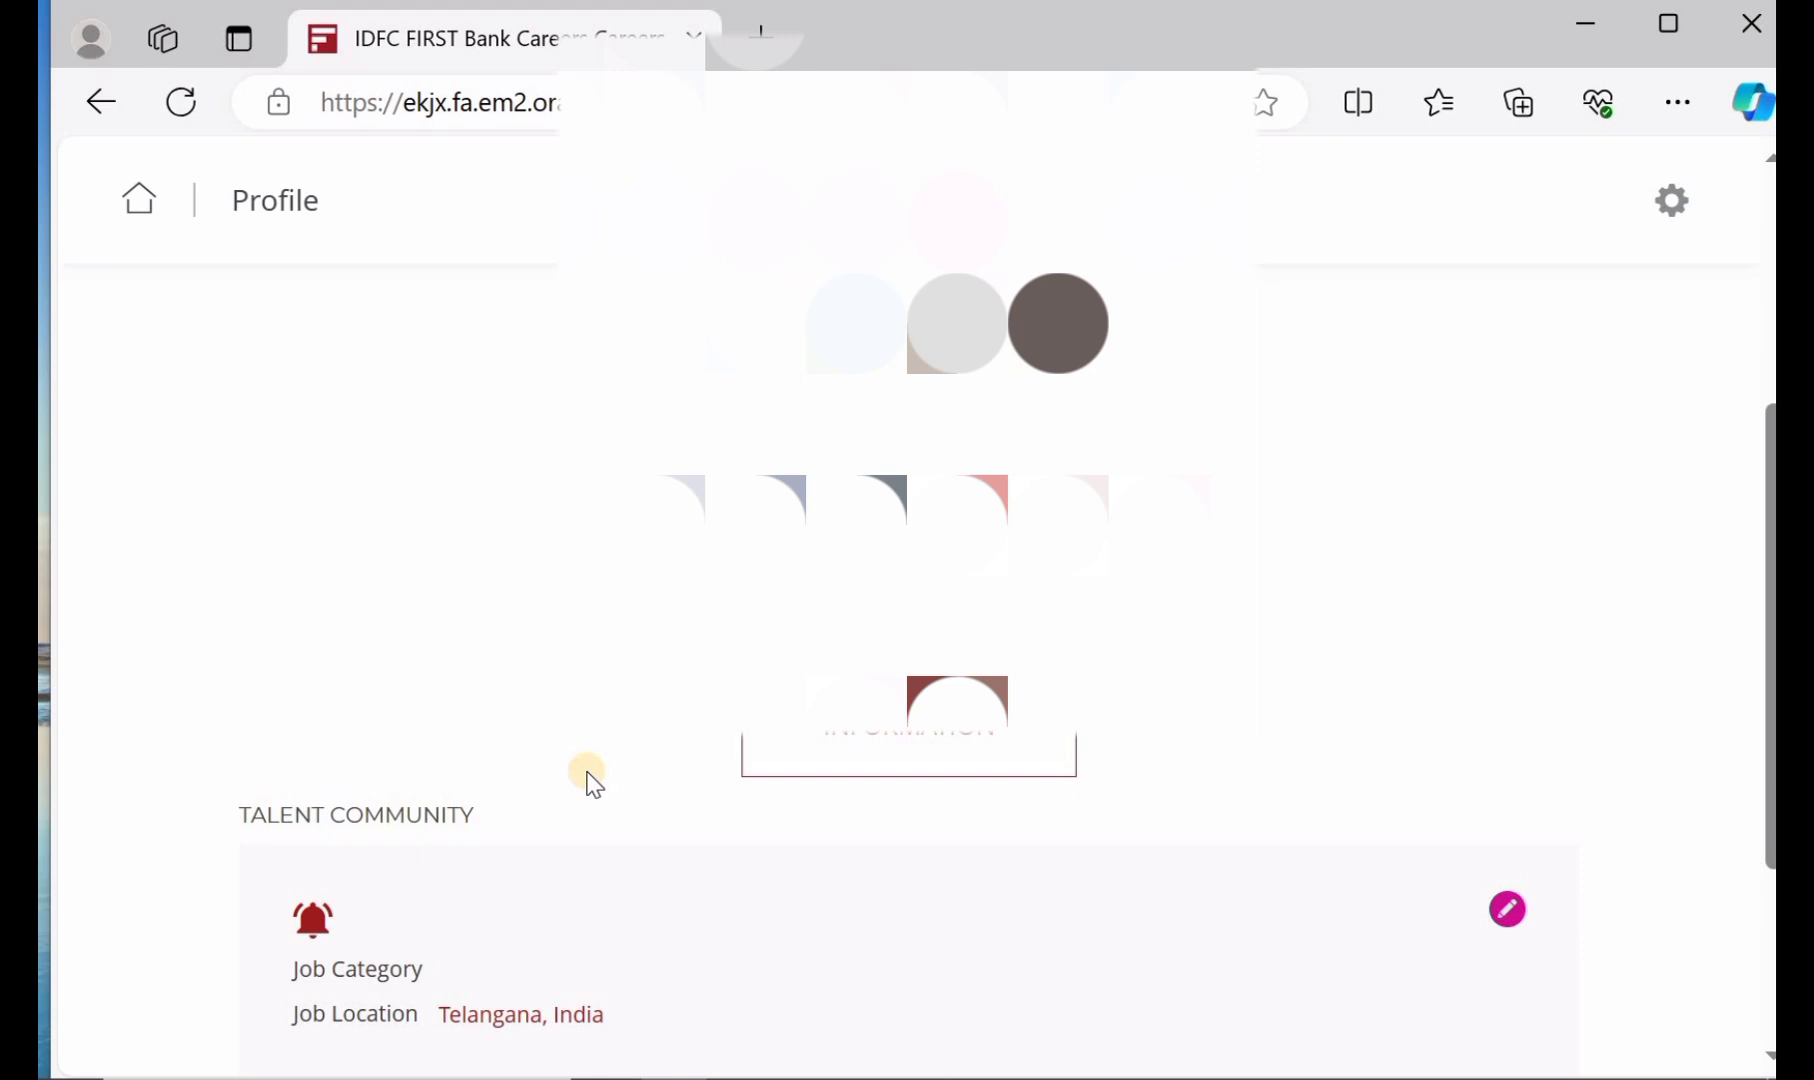
{"action": "scroll", "coordinate": [593, 783], "scroll_direction": "down", "scroll_amount": 1}
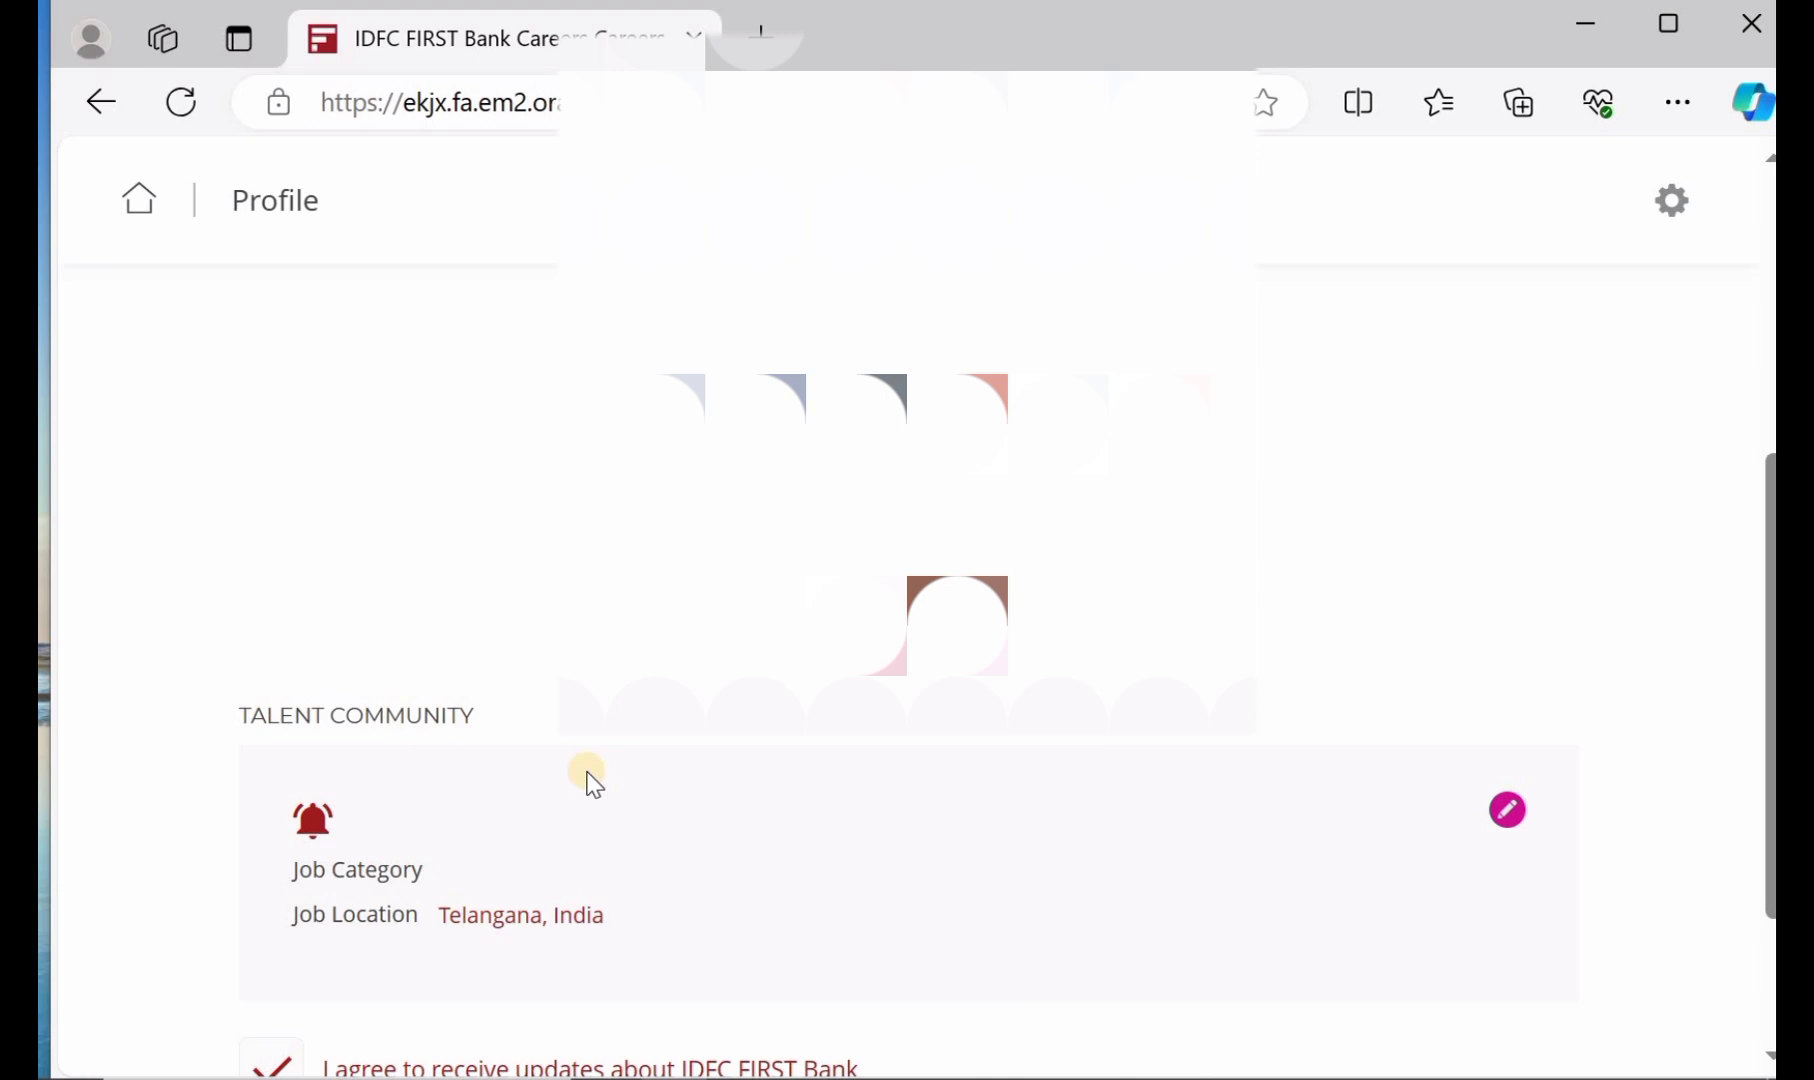
{"action": "scroll", "coordinate": [593, 783], "scroll_direction": "up", "scroll_amount": 2}
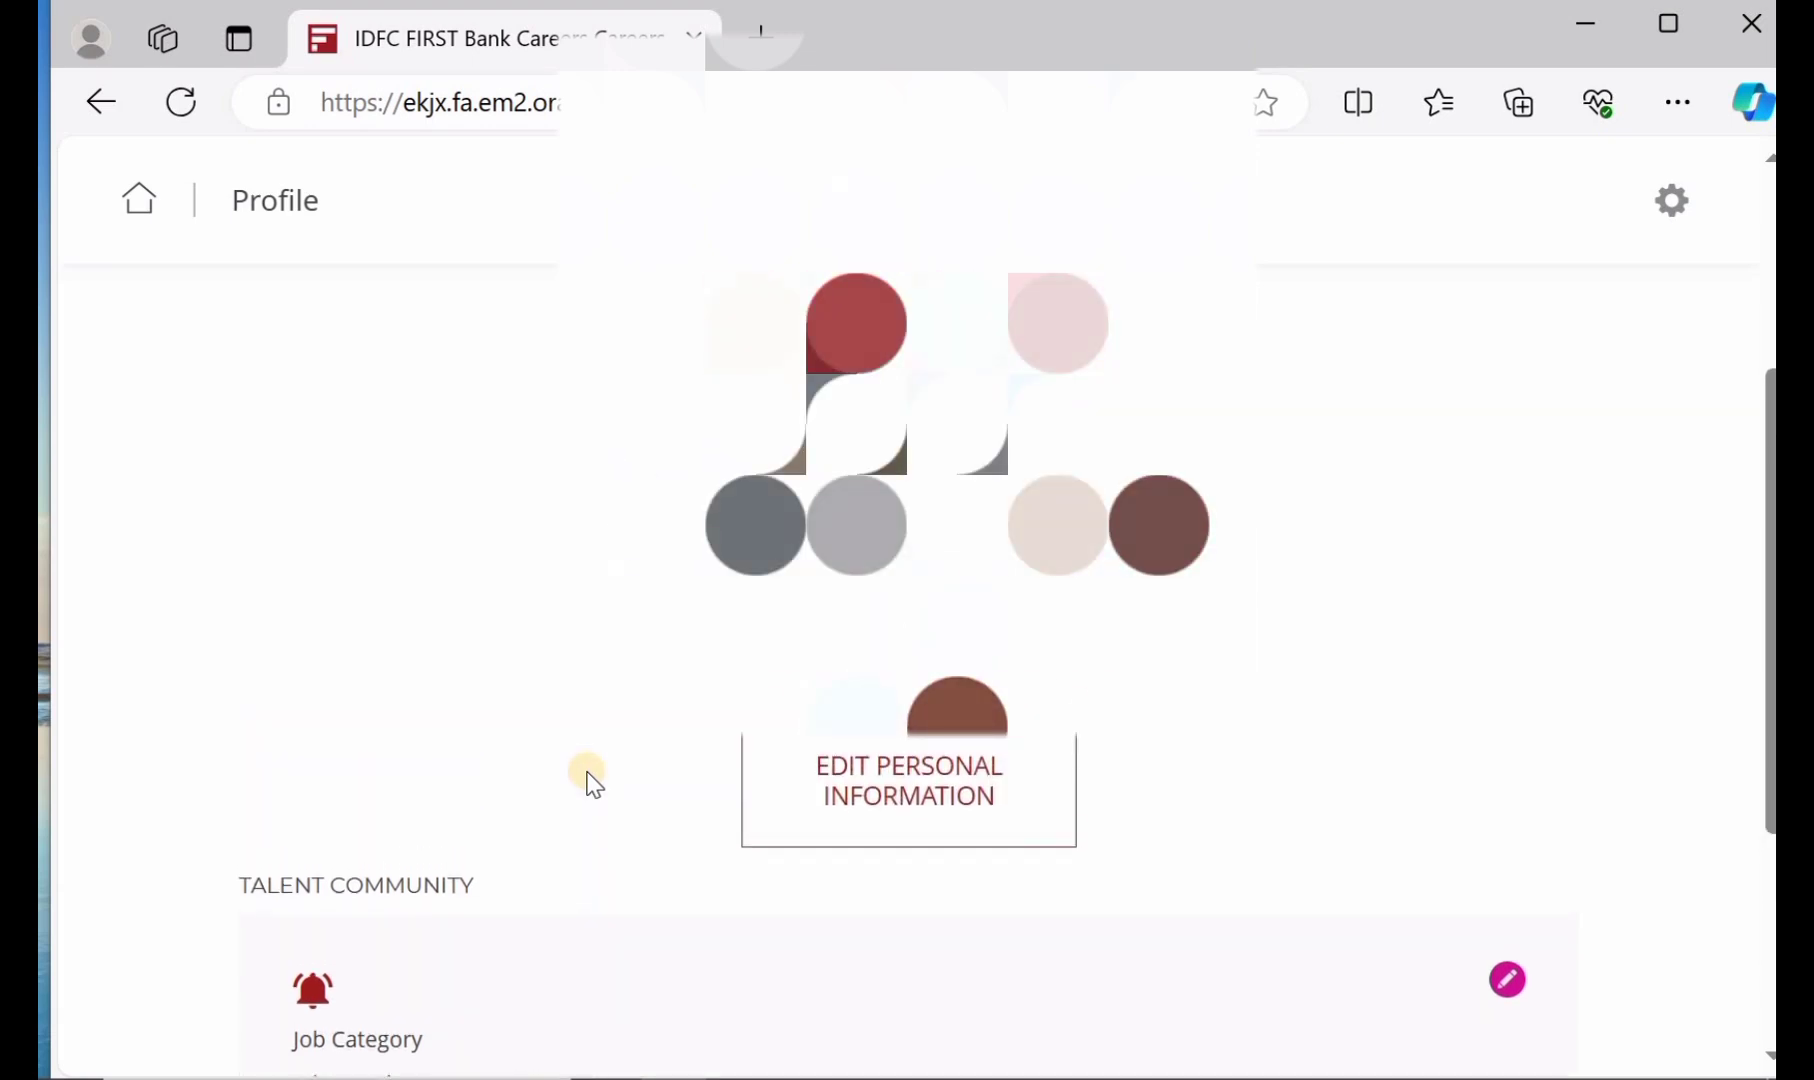
{"action": "scroll", "coordinate": [593, 783], "scroll_direction": "down", "scroll_amount": 3}
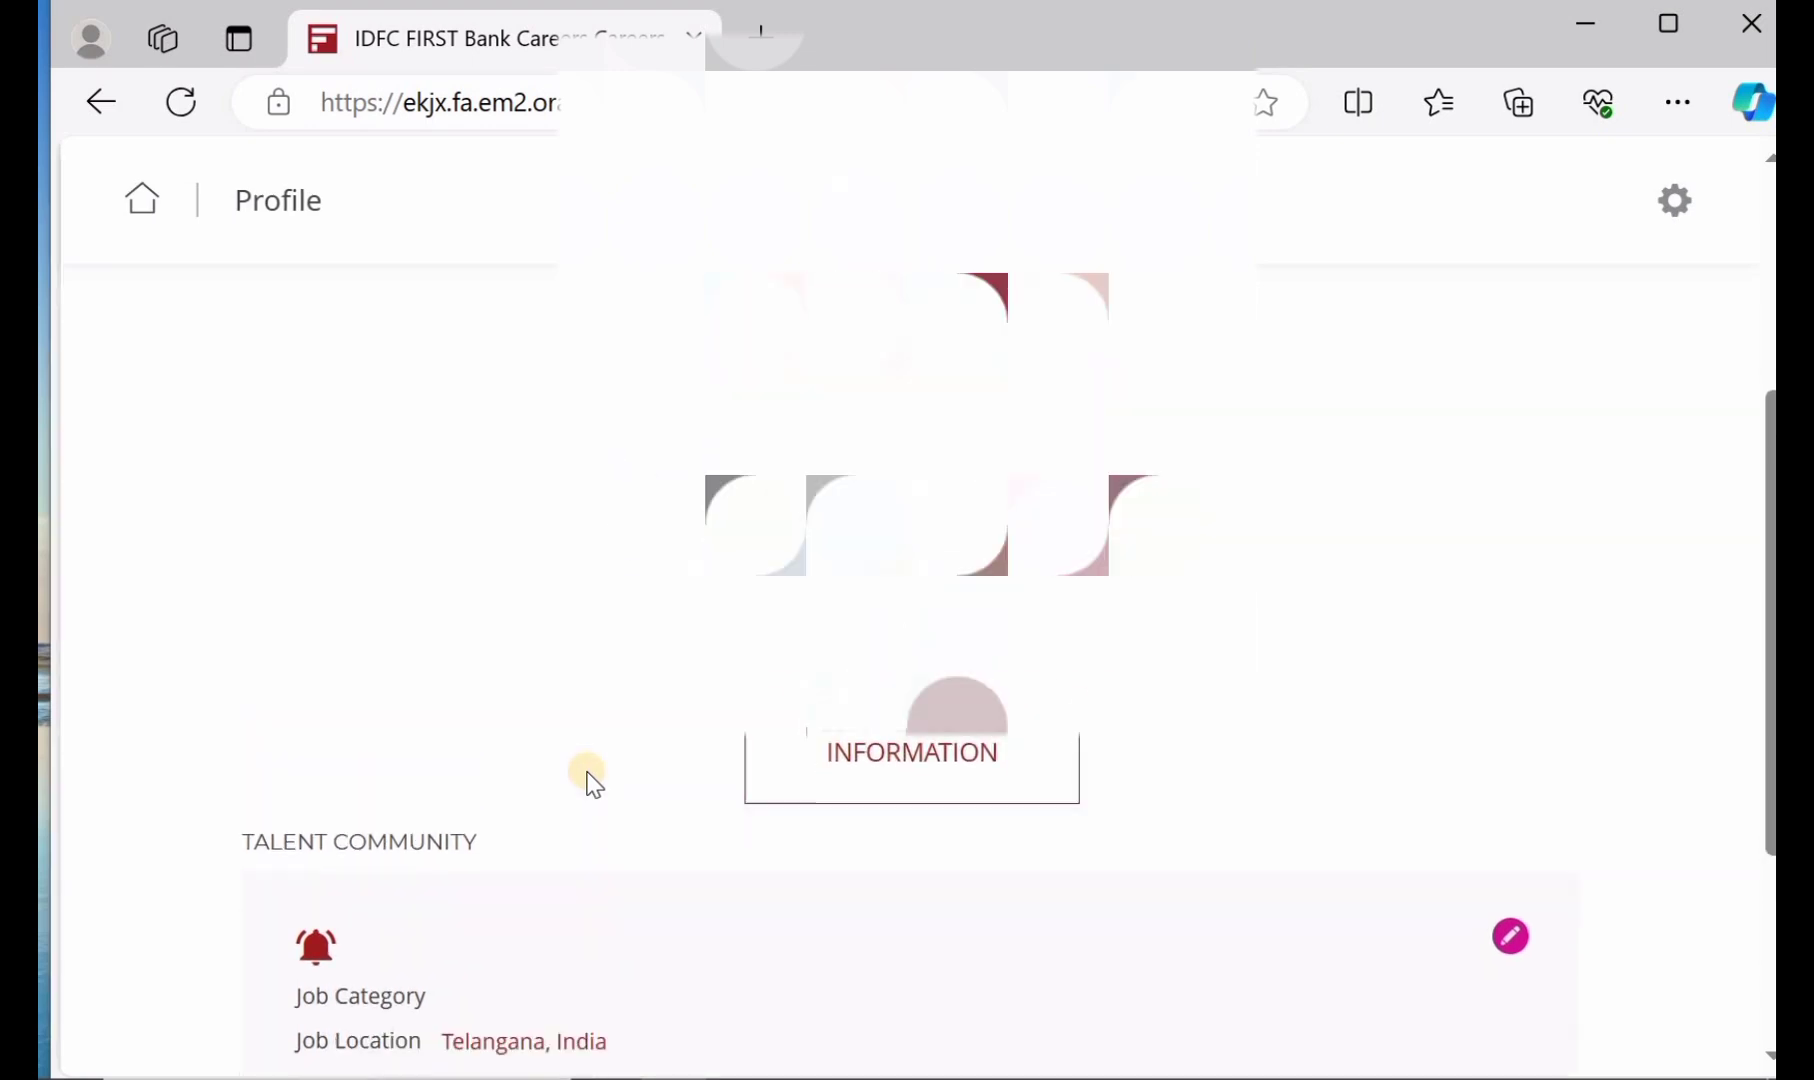
{"action": "scroll", "coordinate": [593, 783], "scroll_direction": "down", "scroll_amount": 2}
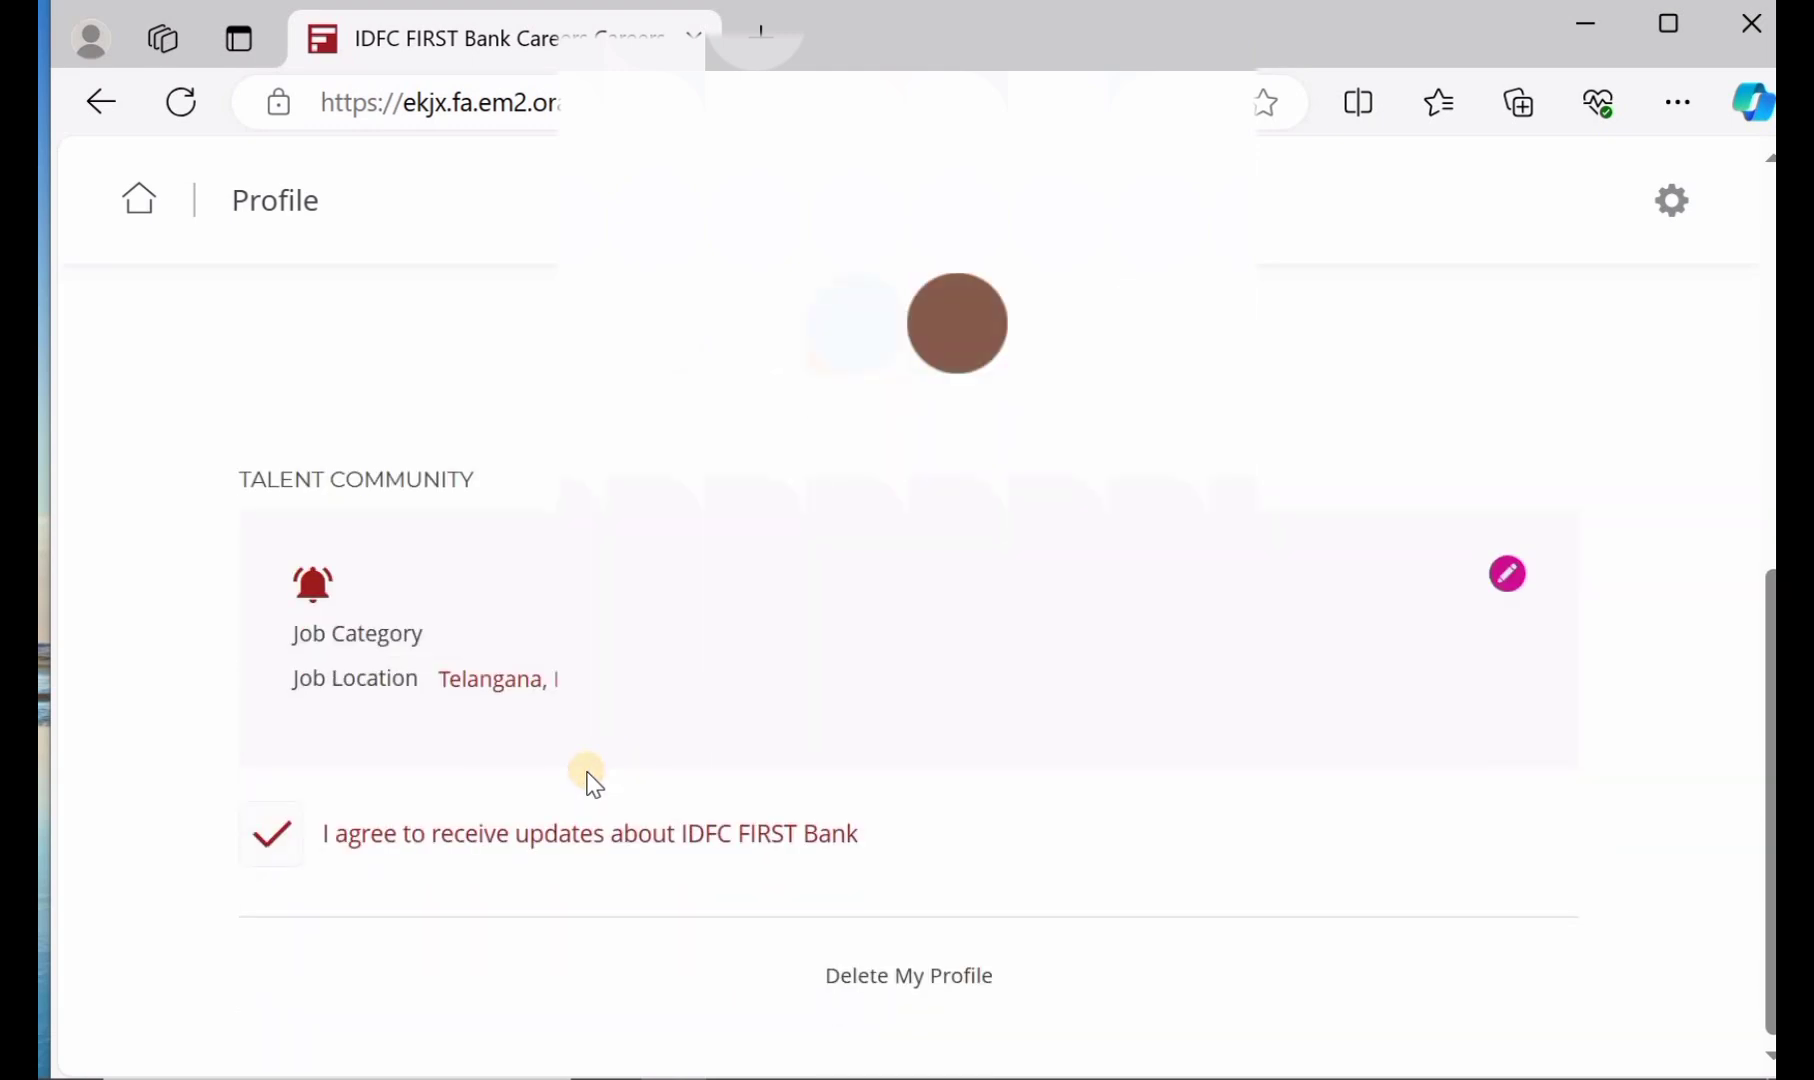
{"action": "scroll", "coordinate": [593, 783], "scroll_direction": "up", "scroll_amount": 3}
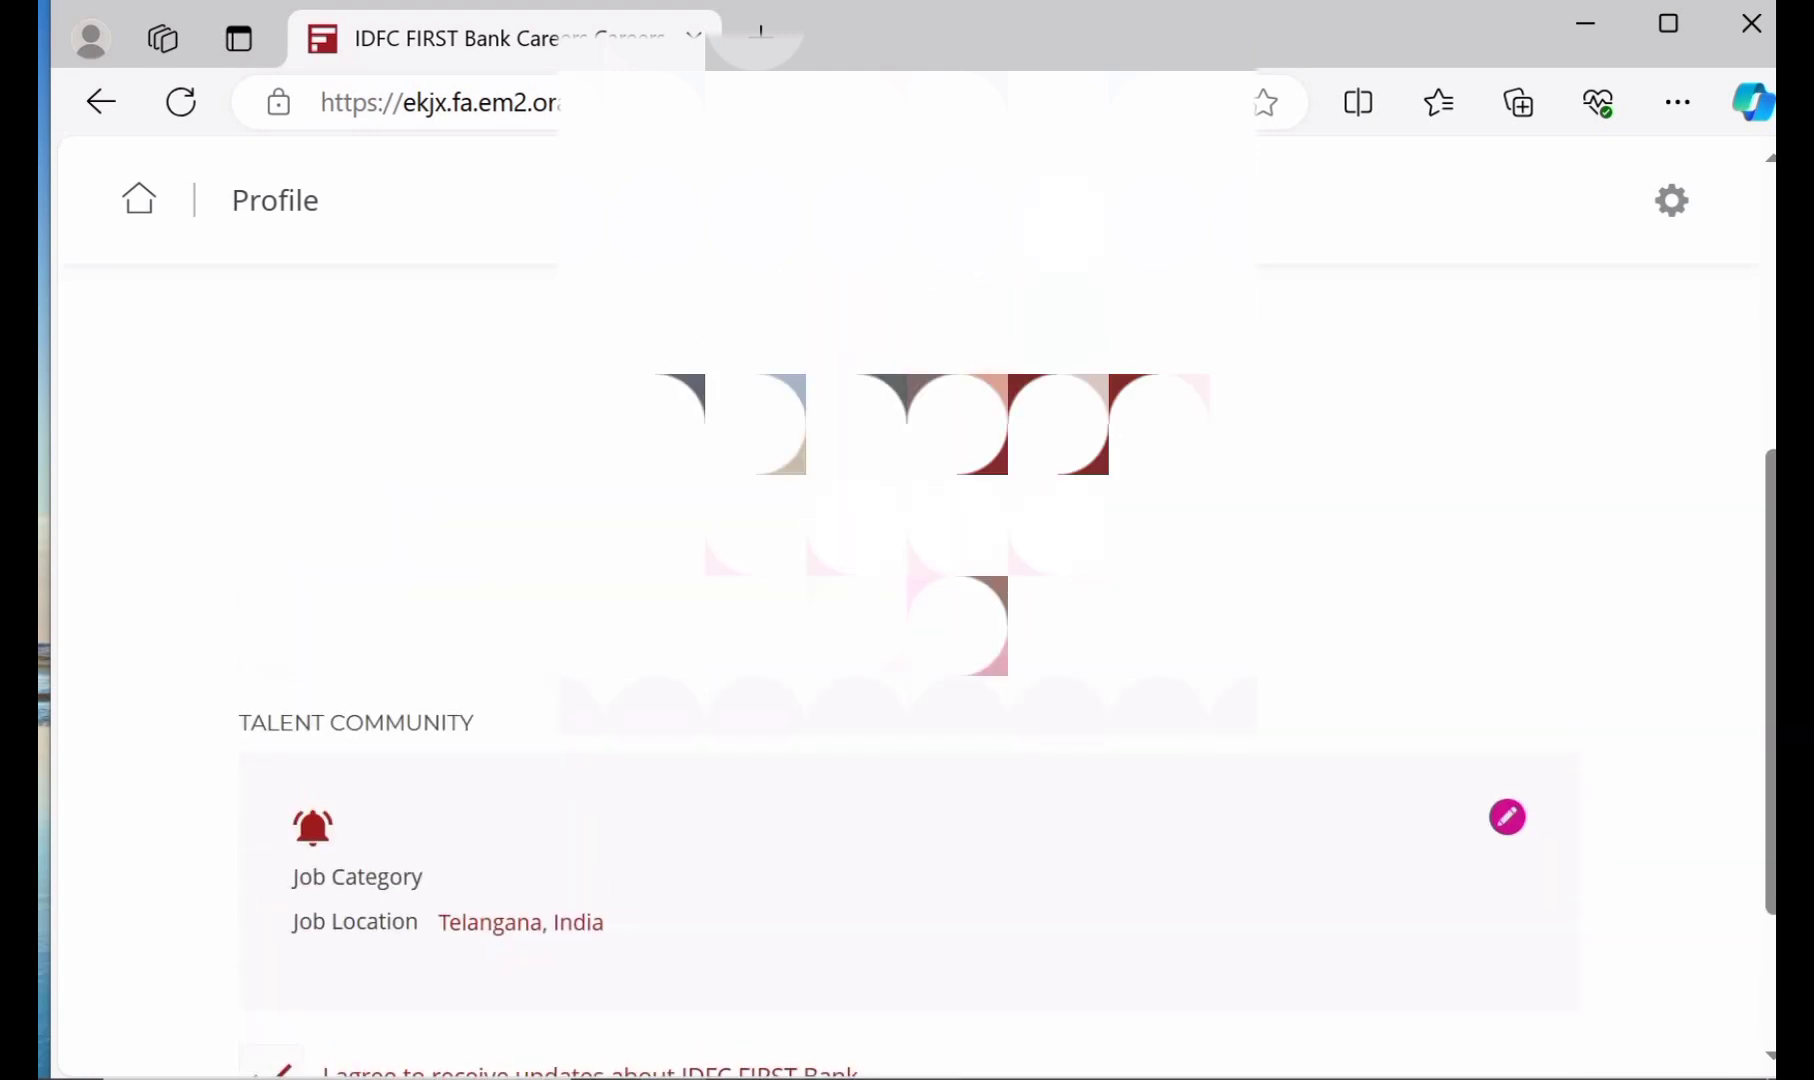
{"action": "scroll", "coordinate": [478, 450], "scroll_direction": "up", "scroll_amount": 3}
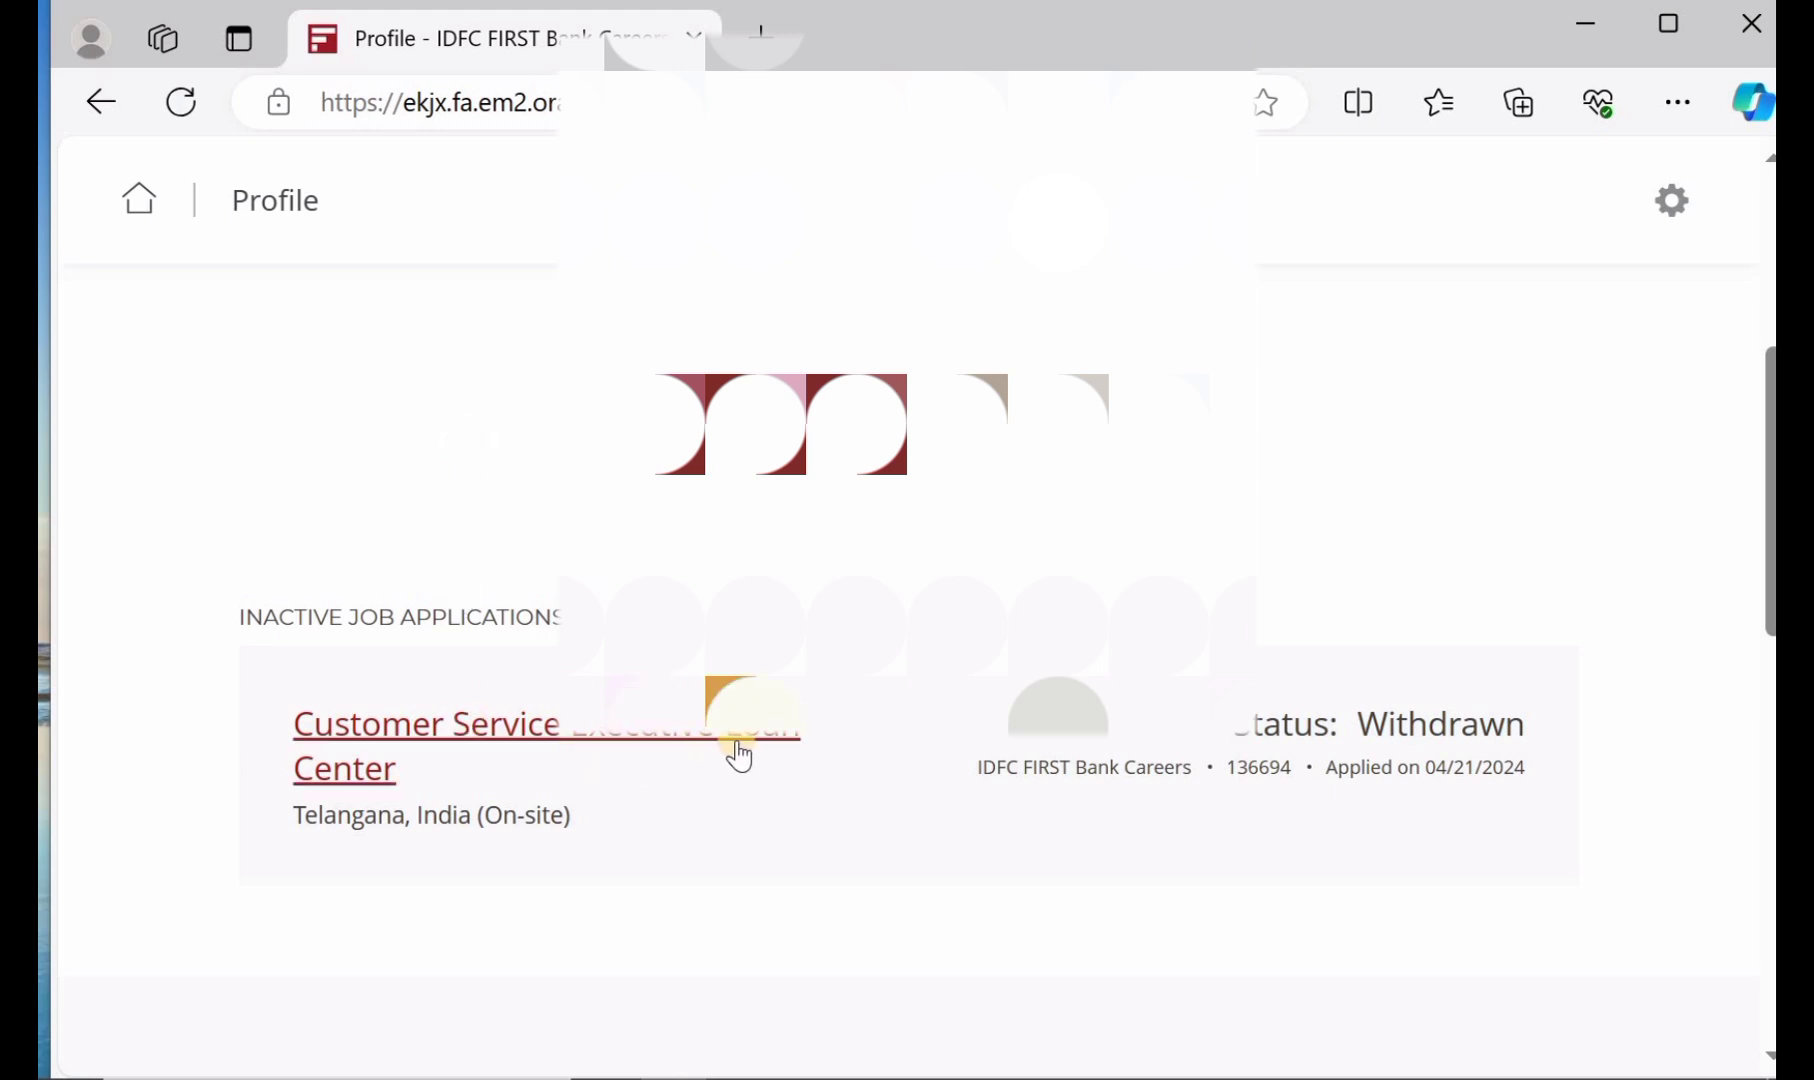
{"action": "scroll", "coordinate": [864, 744], "scroll_direction": "up", "scroll_amount": 2}
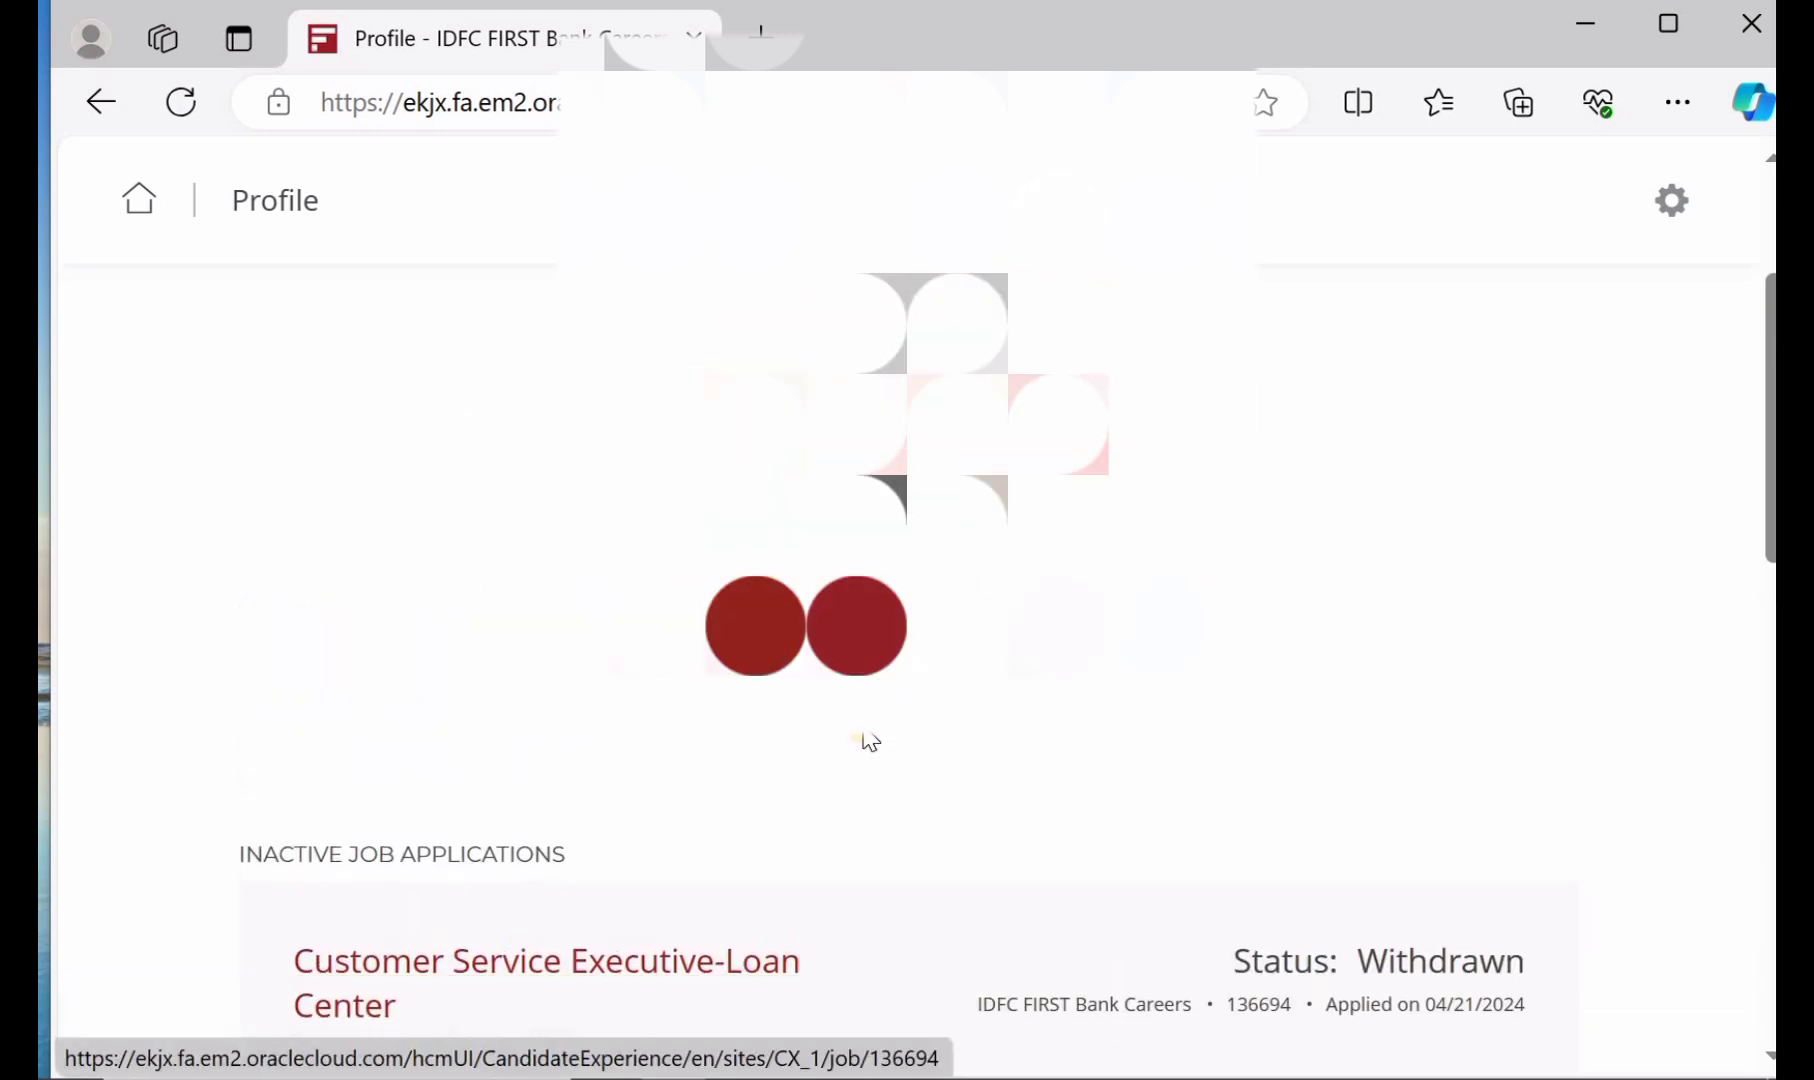
{"action": "scroll", "coordinate": [866, 742], "scroll_direction": "up", "scroll_amount": 2}
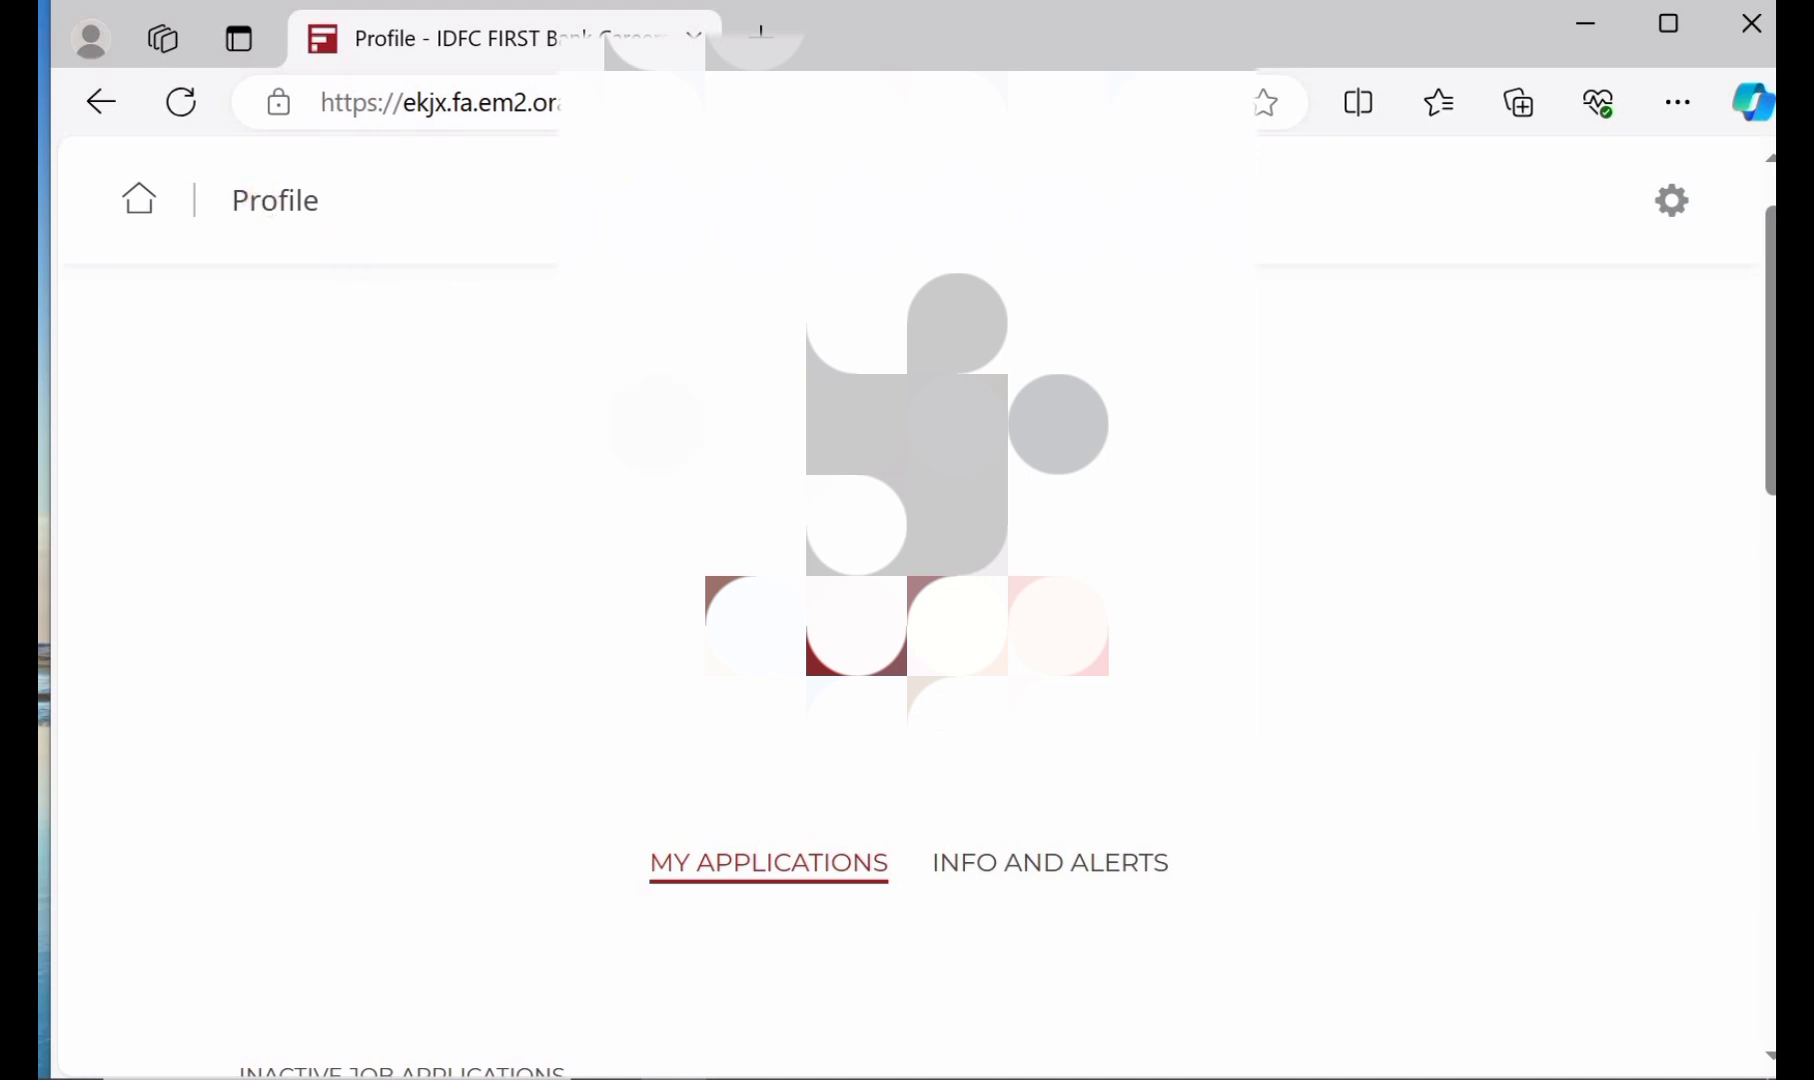
{"action": "scroll", "coordinate": [907, 600], "scroll_direction": "down", "scroll_amount": 4}
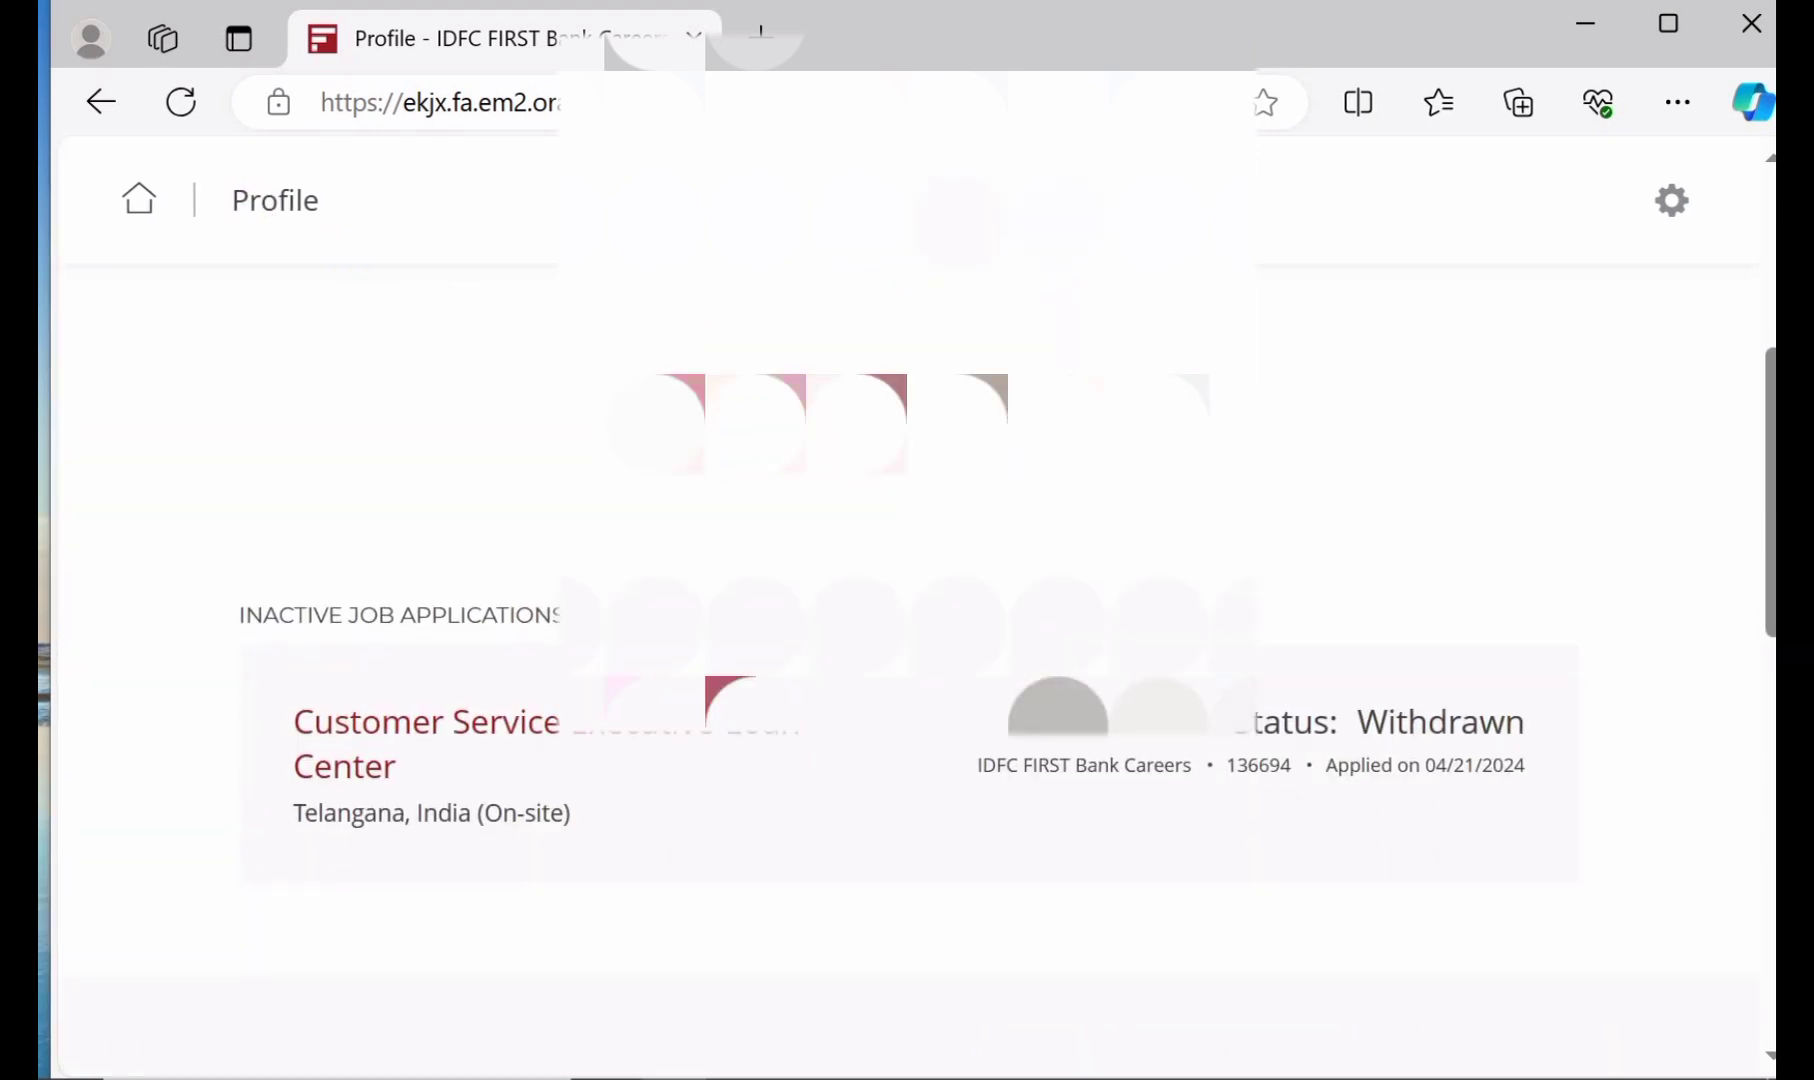